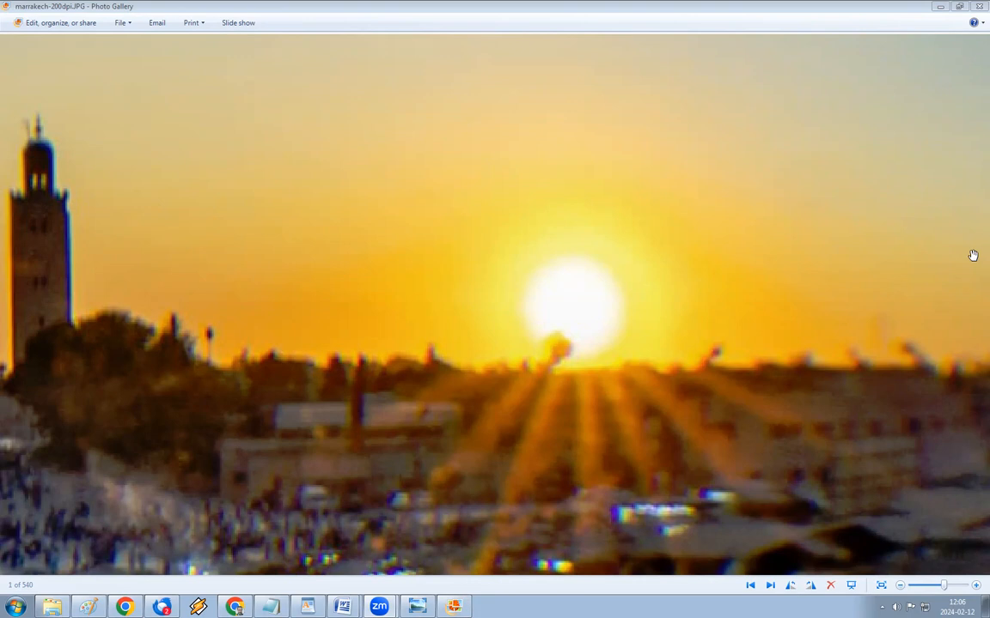
Step: Zoom the crystal-ball sunset photo out until it fits the window, then minimize Photo Gallery
{"action": "left_click", "coordinate": [899, 587]}
{"action": "left_click", "coordinate": [899, 587]}
{"action": "left_click", "coordinate": [899, 587]}
{"action": "left_click", "coordinate": [900, 587]}
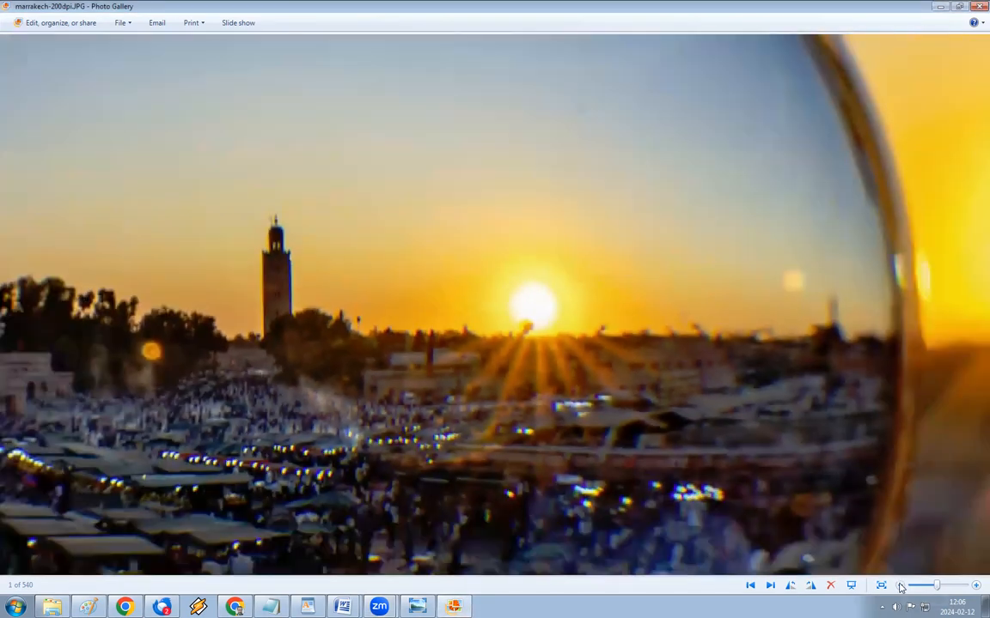
{"action": "left_click", "coordinate": [900, 587]}
{"action": "left_click", "coordinate": [899, 586]}
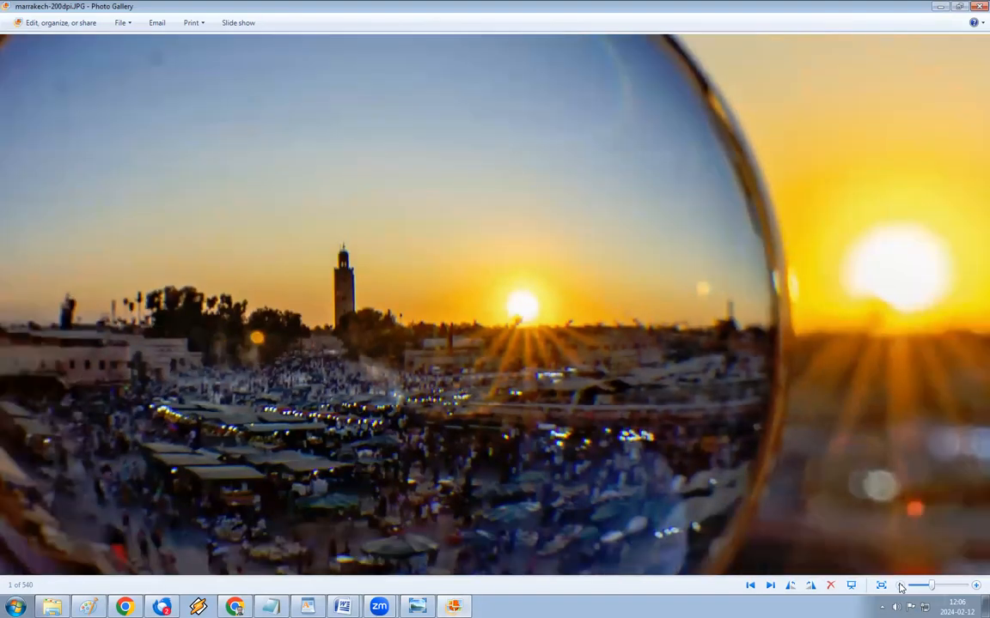
{"action": "left_click", "coordinate": [899, 586]}
{"action": "left_click", "coordinate": [899, 586]}
{"action": "left_click", "coordinate": [899, 587]}
{"action": "left_click", "coordinate": [900, 587]}
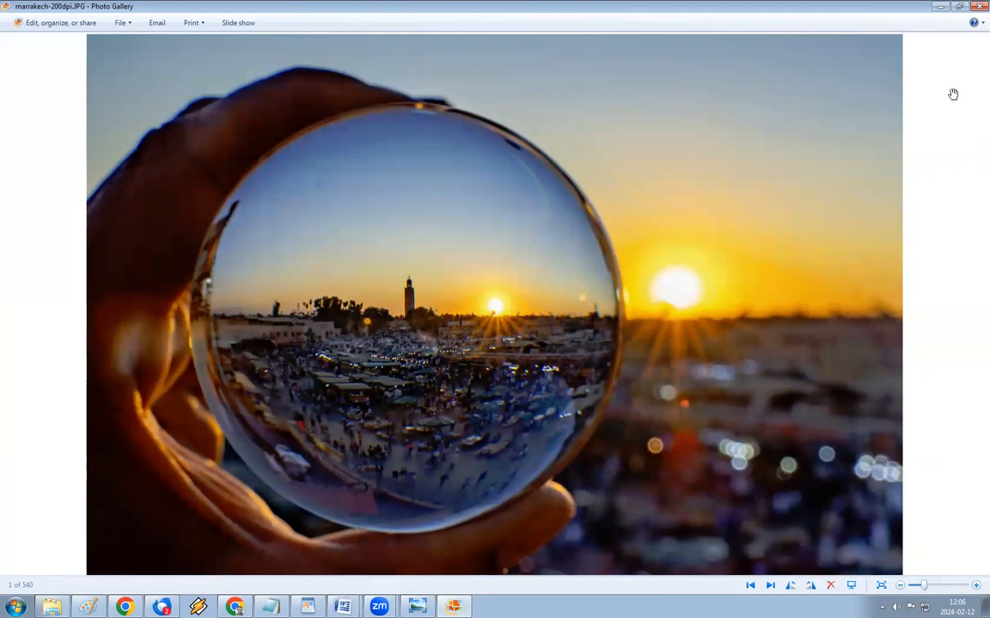
{"action": "left_click", "coordinate": [942, 8]}
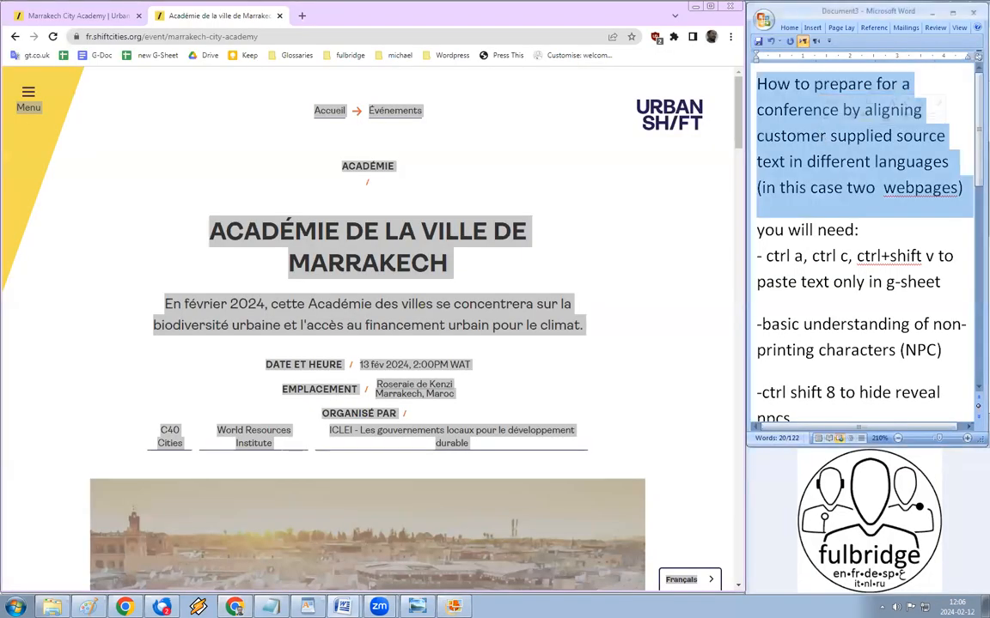
Step: Bold the Word notes' title and switch Chrome to the English Marrakech page
{"action": "key", "text": "ctrl+b"}
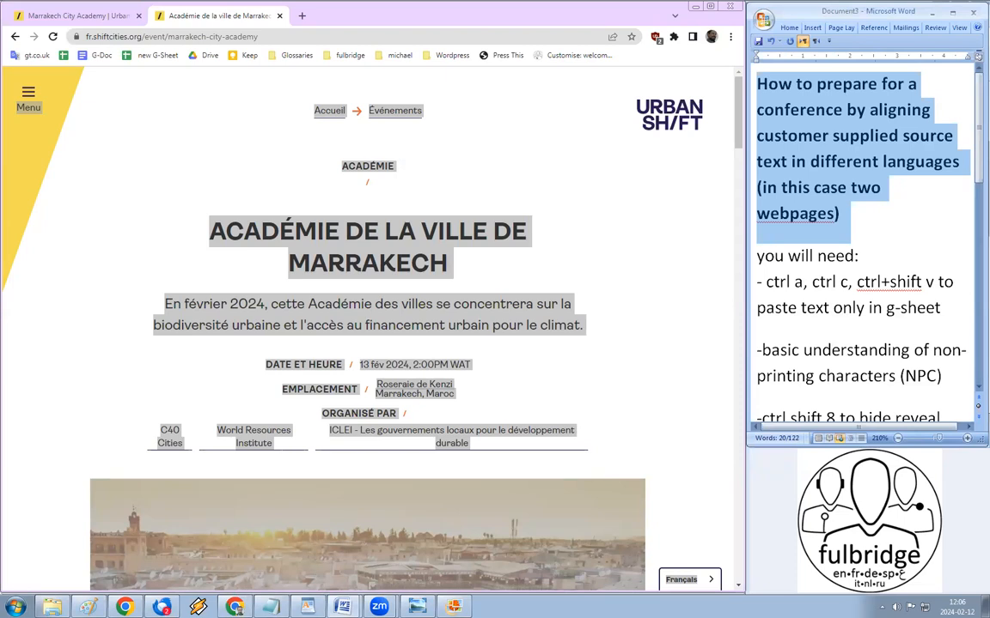
{"action": "left_click", "coordinate": [485, 172]}
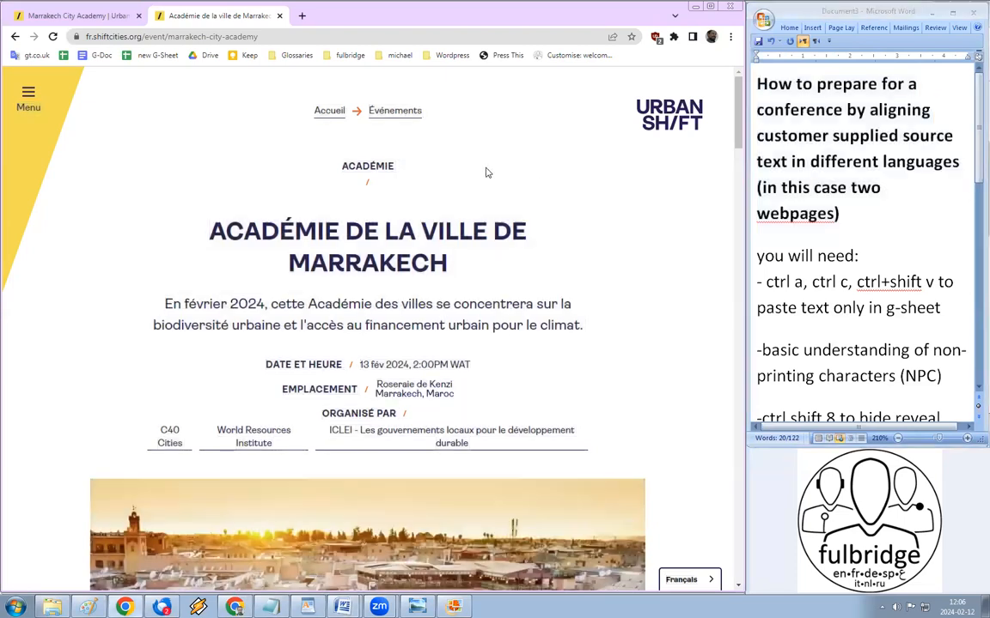
{"action": "left_click", "coordinate": [85, 17]}
{"action": "key", "text": "ctrl+a"}
{"action": "left_click", "coordinate": [345, 222]}
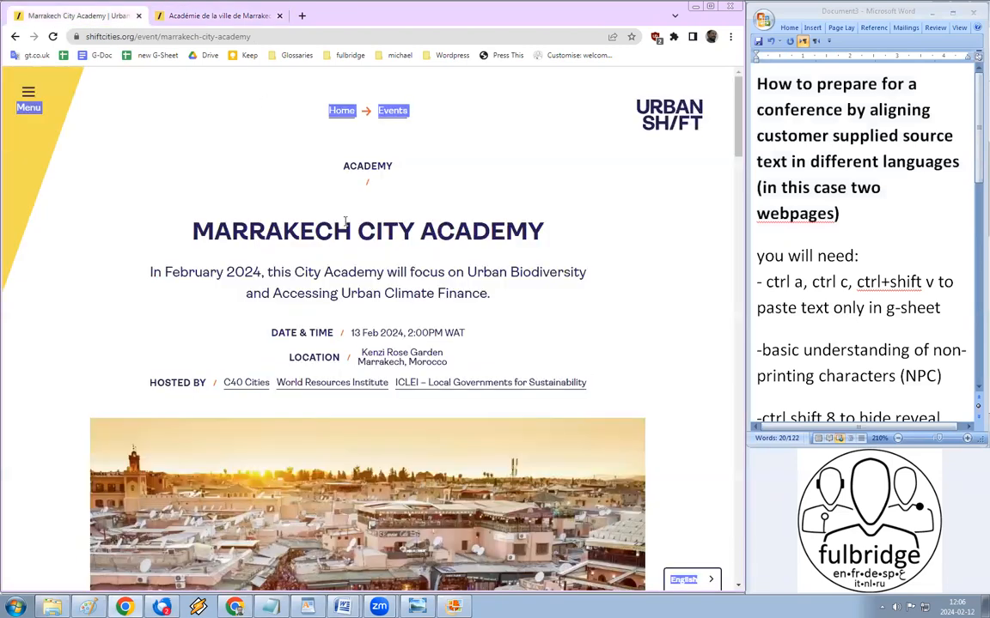
Step: Select the MARRAKECH CITY ACADEMY heading and page address, glance at the French tab, and return
{"action": "triple_click", "coordinate": [351, 227]}
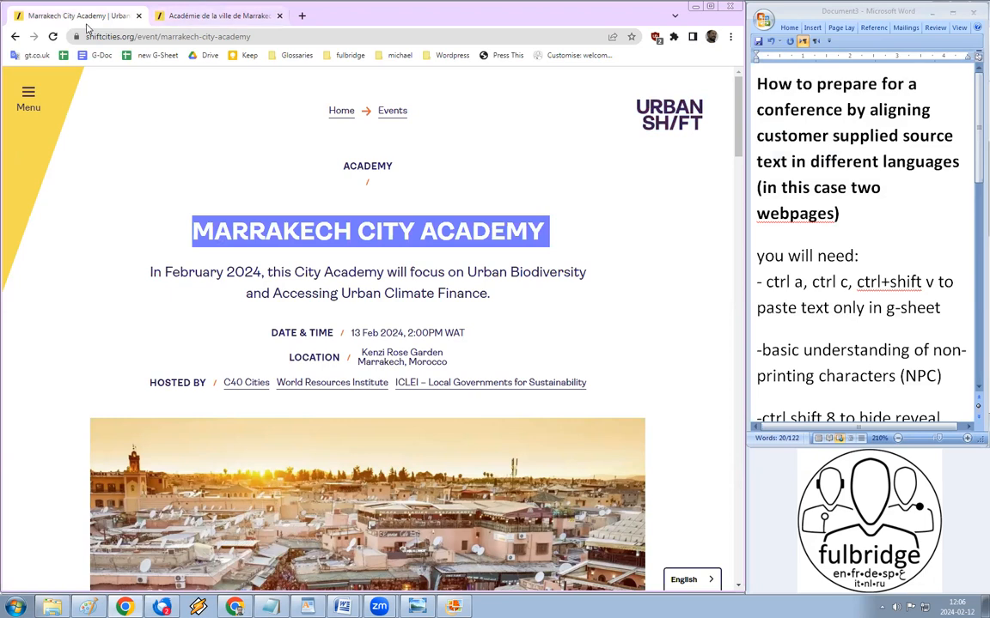
{"action": "double_click", "coordinate": [116, 37]}
{"action": "key", "text": "ctrl+a"}
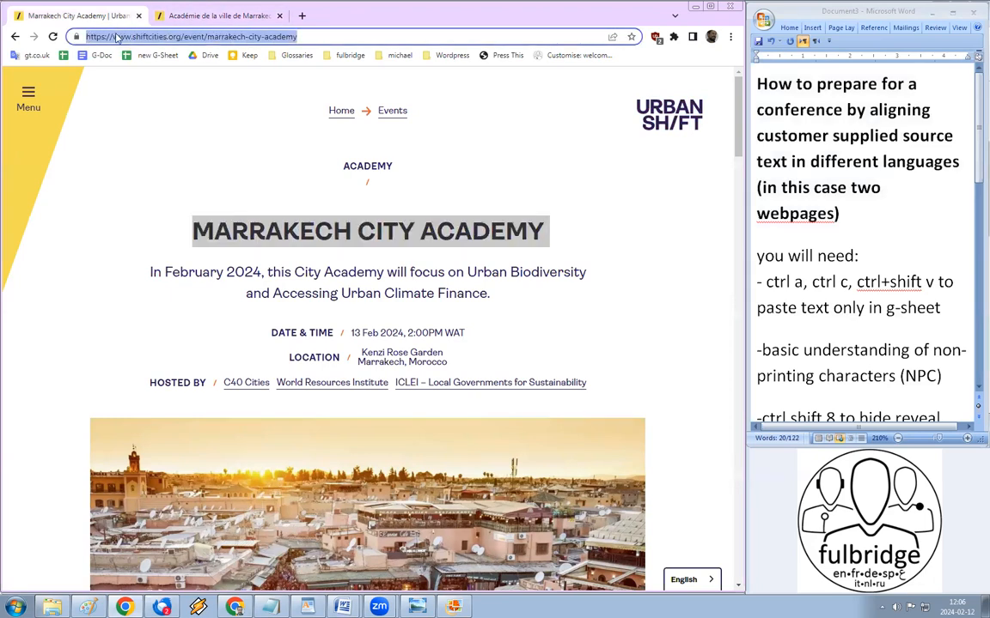
{"action": "left_click", "coordinate": [204, 19]}
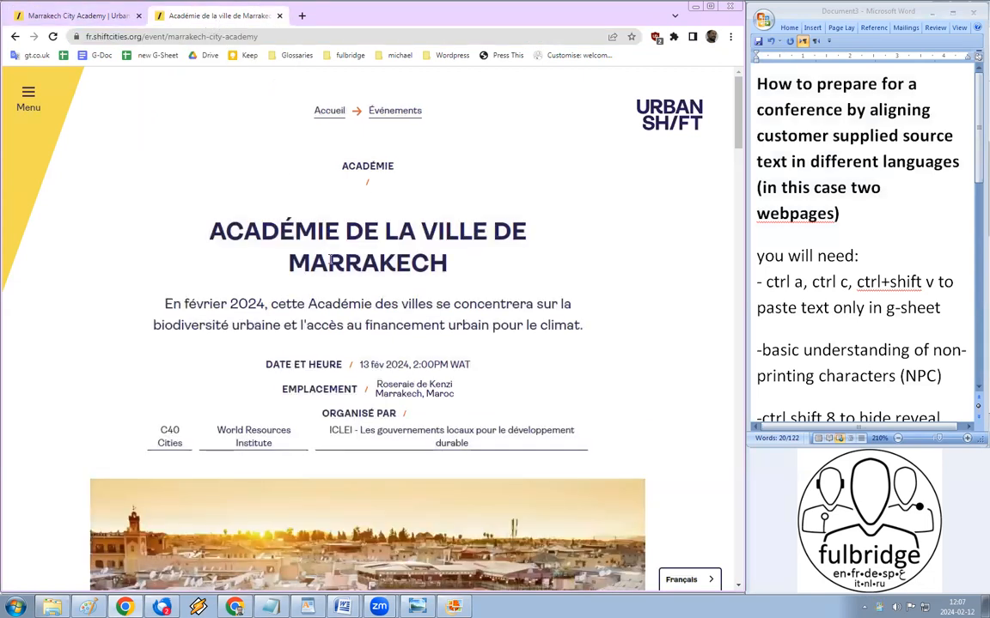
{"action": "left_click", "coordinate": [86, 15]}
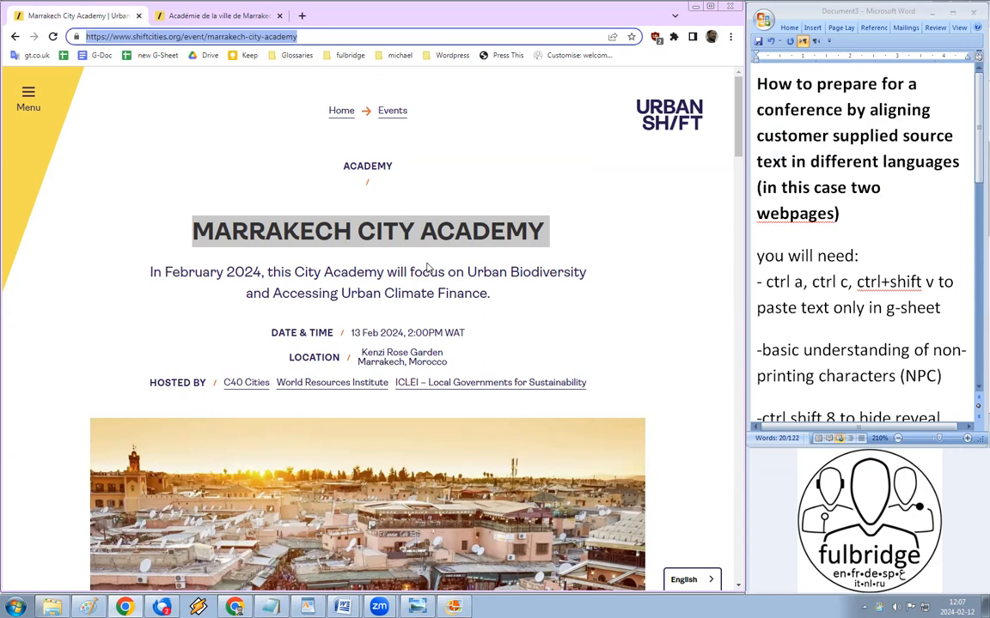
{"action": "double_click", "coordinate": [782, 266]}
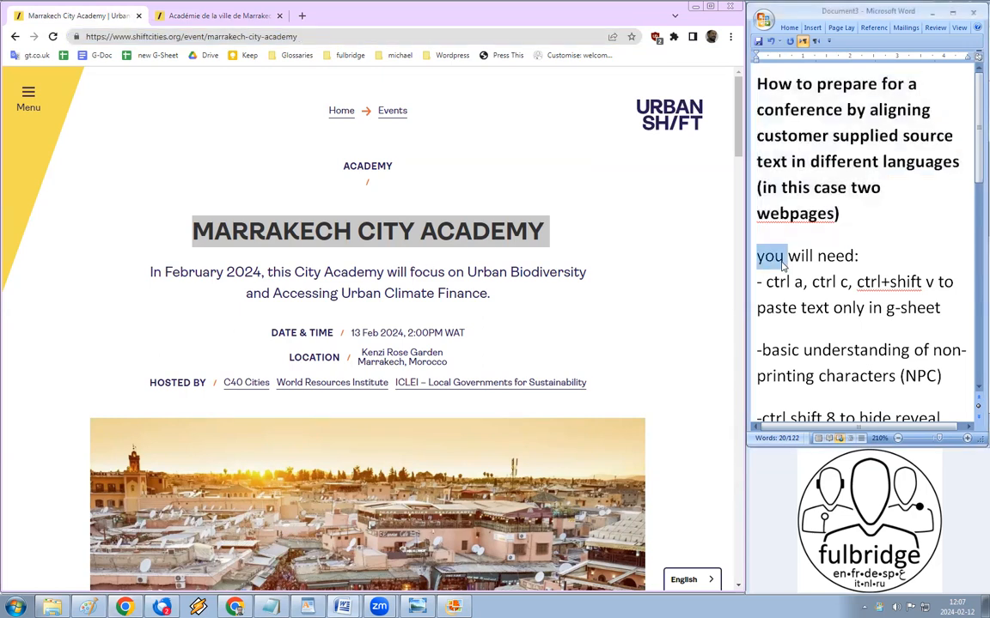
{"action": "left_click_drag", "start_coordinate": [976, 164], "coordinate": [973, 169]}
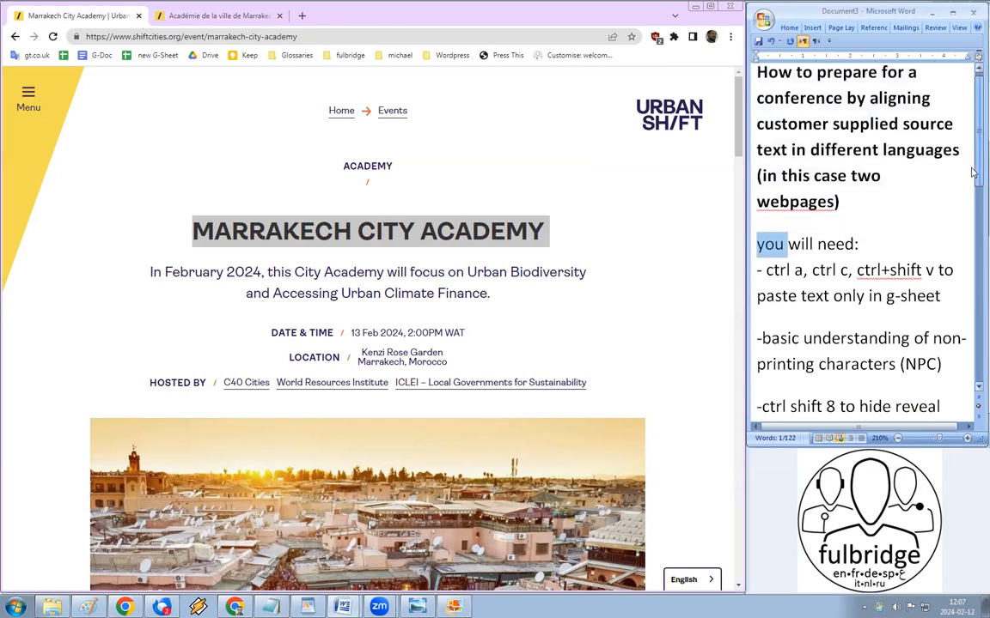
{"action": "scroll", "coordinate": [974, 173], "scroll_direction": "down", "scroll_amount": 1}
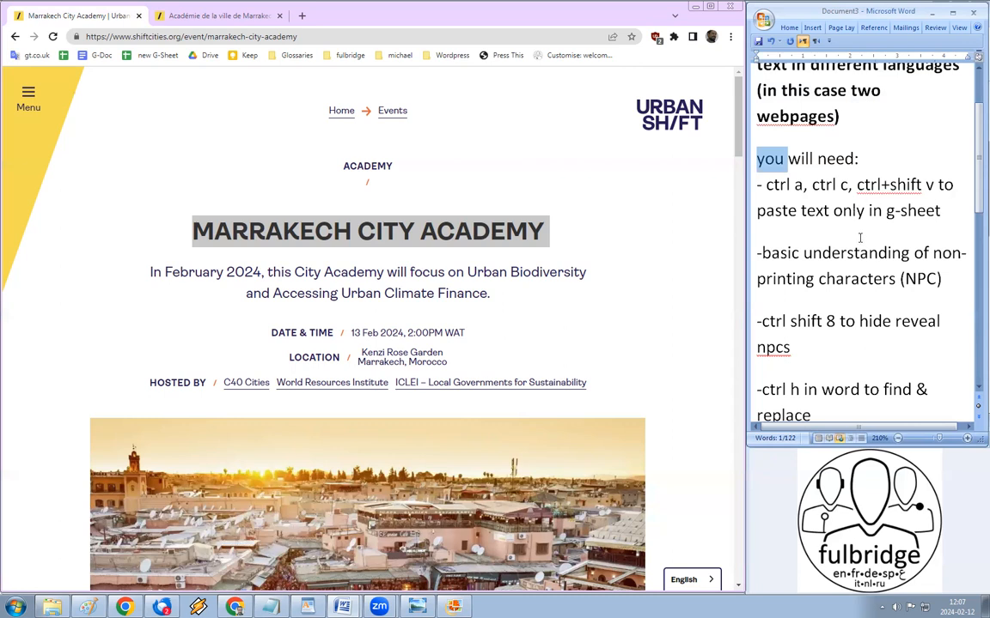
{"action": "left_click", "coordinate": [615, 261]}
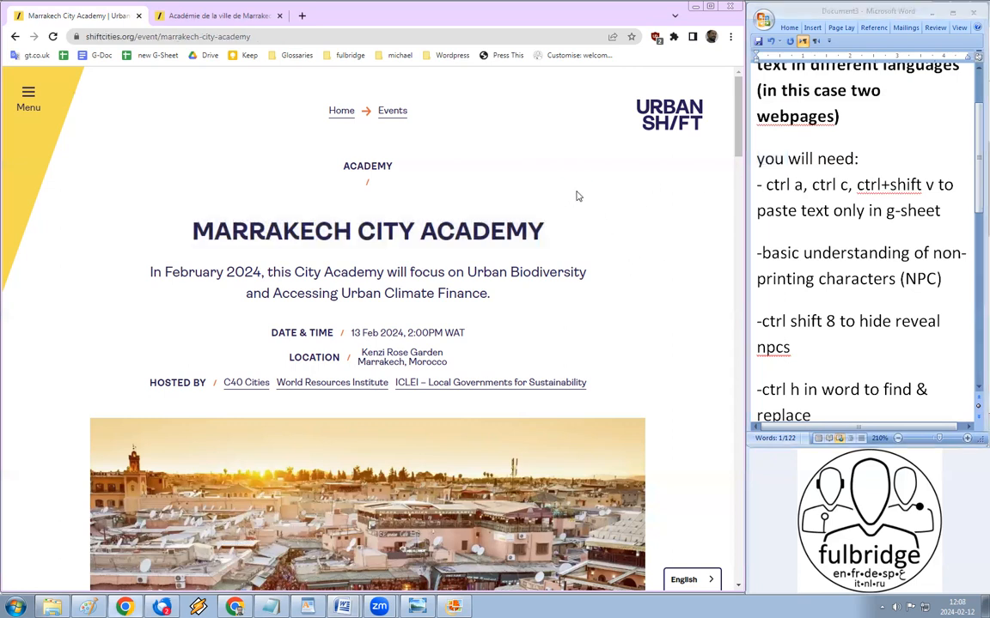
{"action": "left_click", "coordinate": [219, 16]}
{"action": "left_click", "coordinate": [120, 16]}
{"action": "left_click", "coordinate": [191, 17]}
{"action": "left_click", "coordinate": [112, 17]}
{"action": "left_click", "coordinate": [210, 15]}
{"action": "left_click", "coordinate": [107, 17]}
Step: Select all the English page's text, then create a blank Google Sheets spreadsheet in a new tab
{"action": "key", "text": "ctrl+a"}
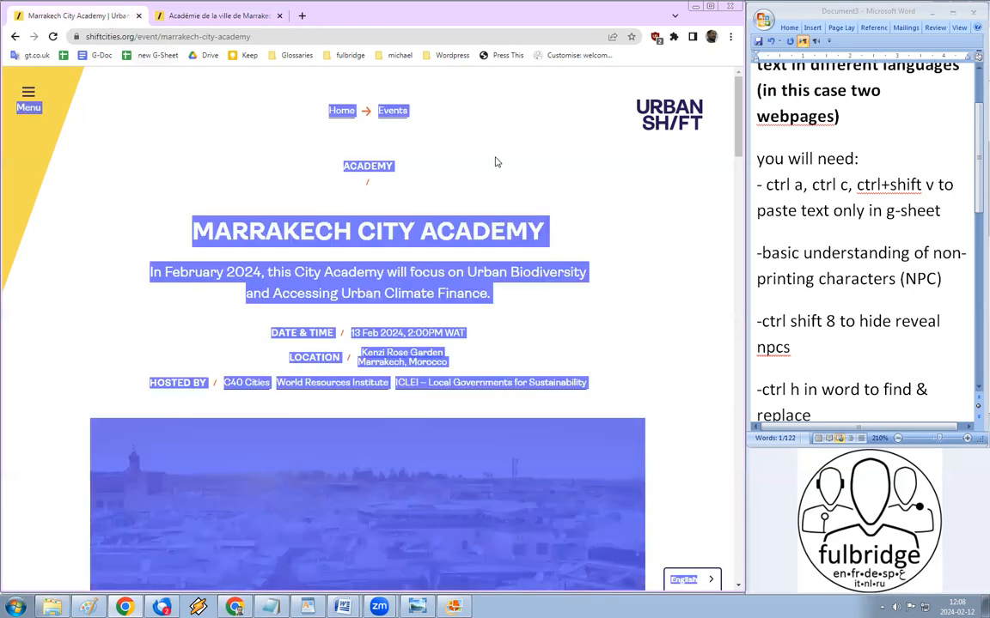
{"action": "left_click", "coordinate": [302, 16]}
{"action": "type", "text": "sheets.google.com"}
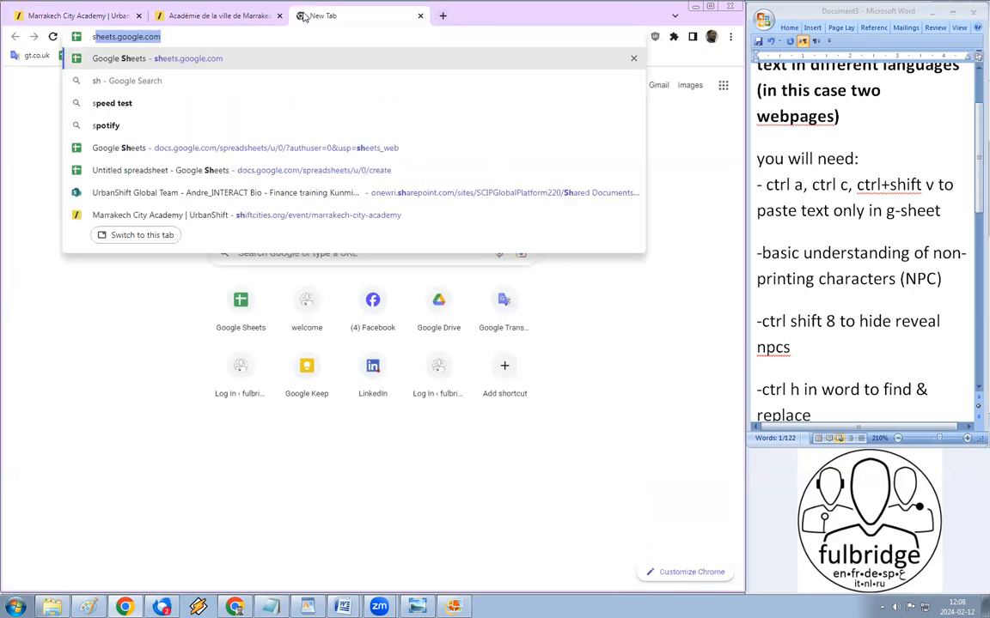
{"action": "key", "text": "Return"}
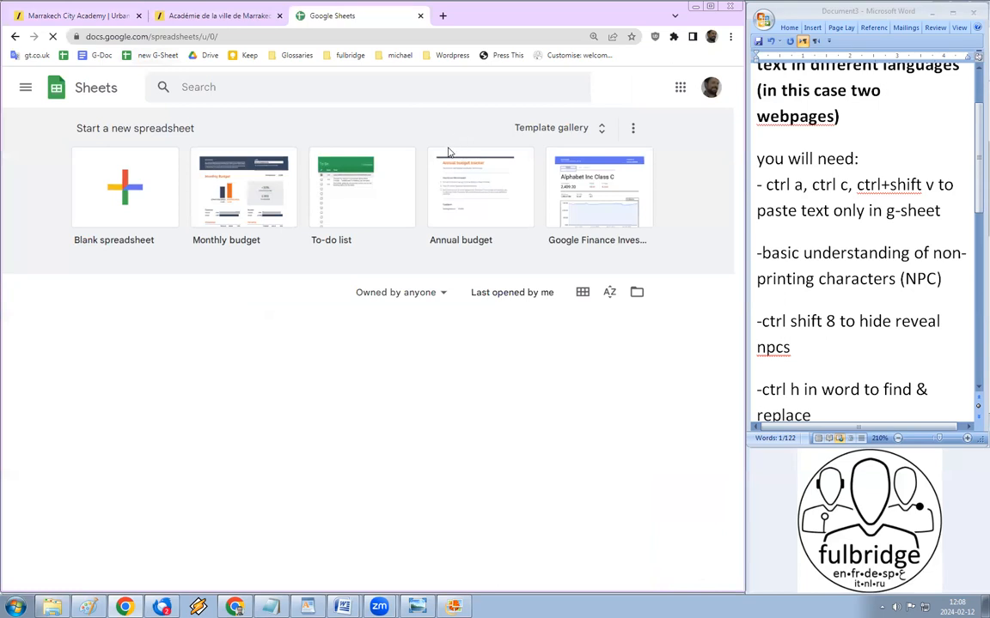
{"action": "left_click", "coordinate": [120, 185]}
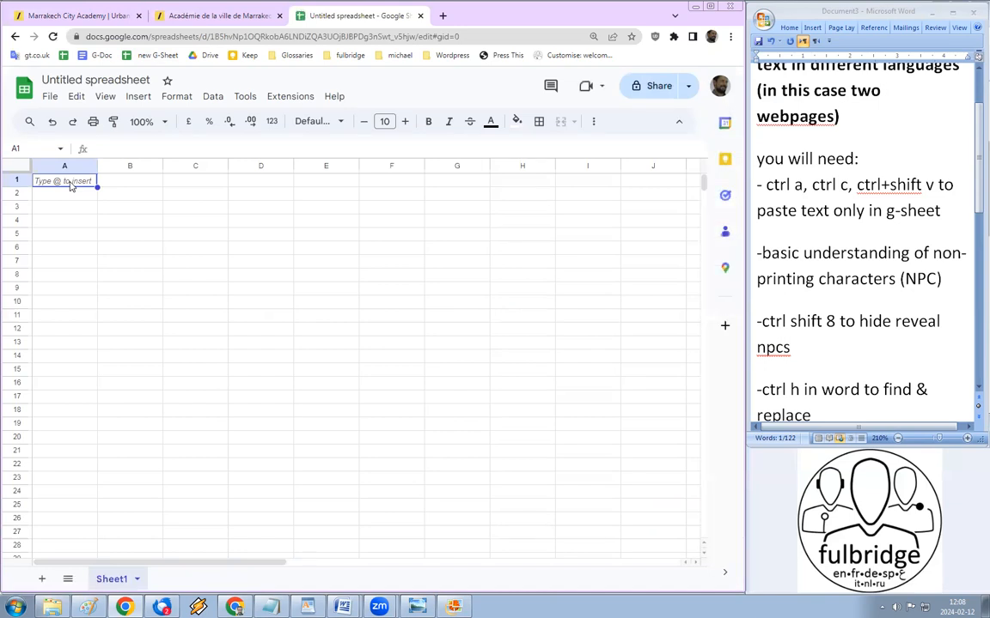
Step: Paste the English page text into column A as plain values, rows 1–122, after undoing a formatted paste
{"action": "key", "text": "ctrl+shift+v"}
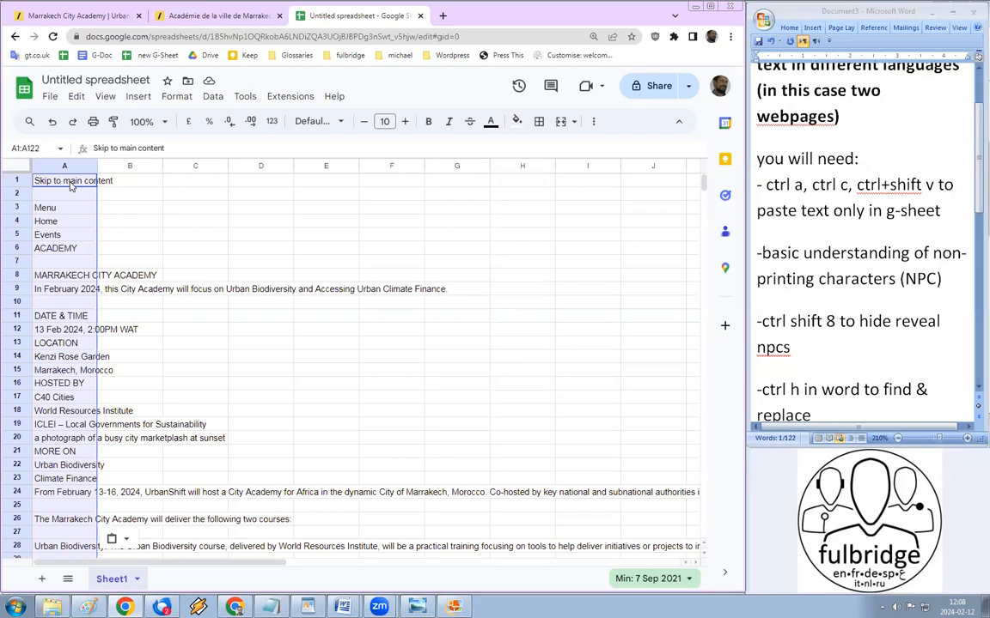
{"action": "key", "text": "ctrl+z"}
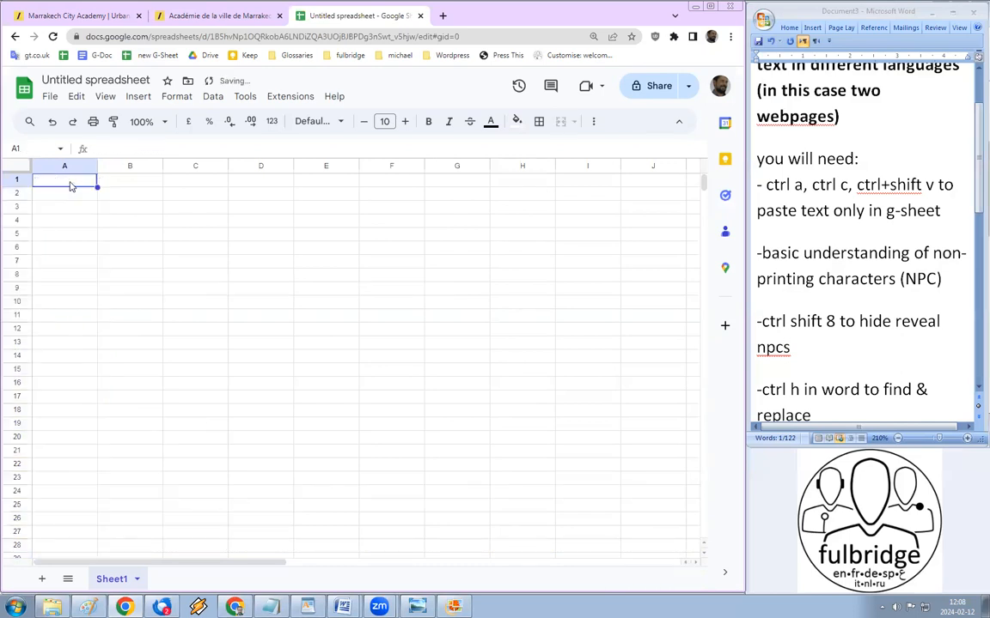
{"action": "key", "text": "ctrl+v"}
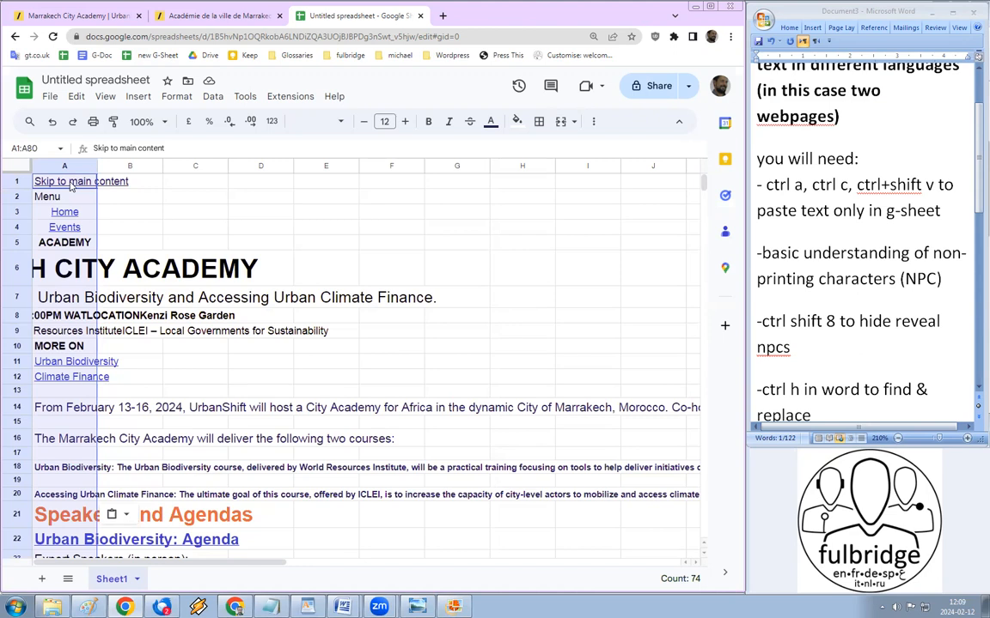
{"action": "key", "text": "ctrl+z"}
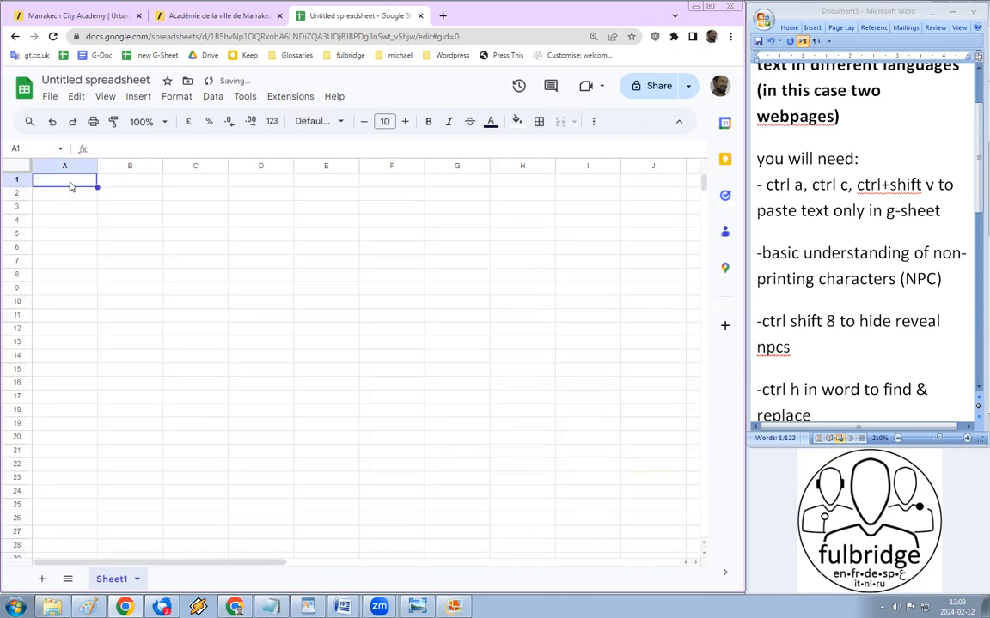
{"action": "key", "text": "ctrl+shift+v"}
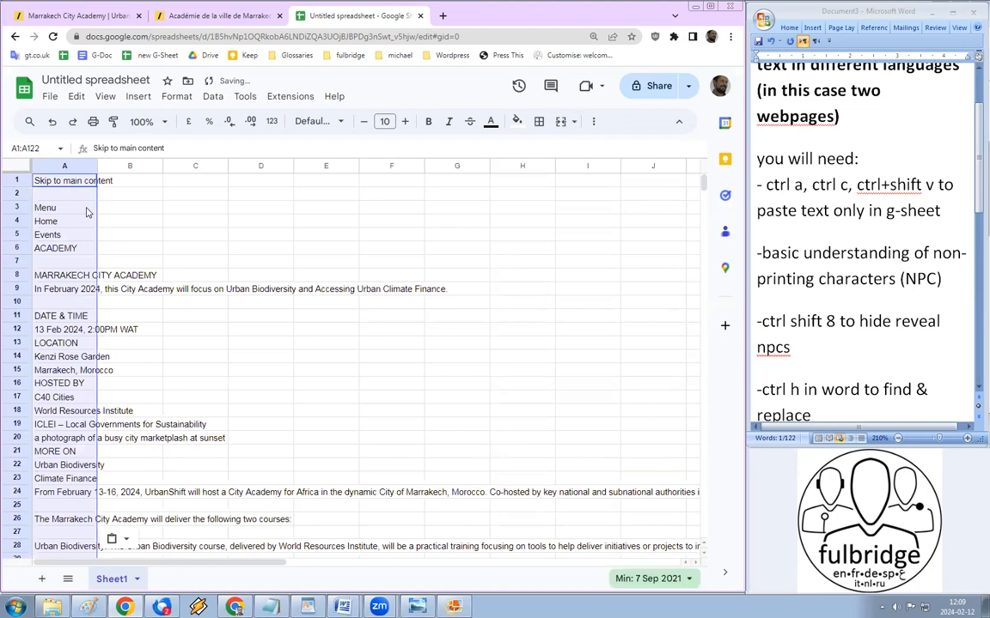
{"action": "scroll", "coordinate": [84, 393], "scroll_direction": "down", "scroll_amount": 5}
{"action": "scroll", "coordinate": [84, 392], "scroll_direction": "down", "scroll_amount": 15}
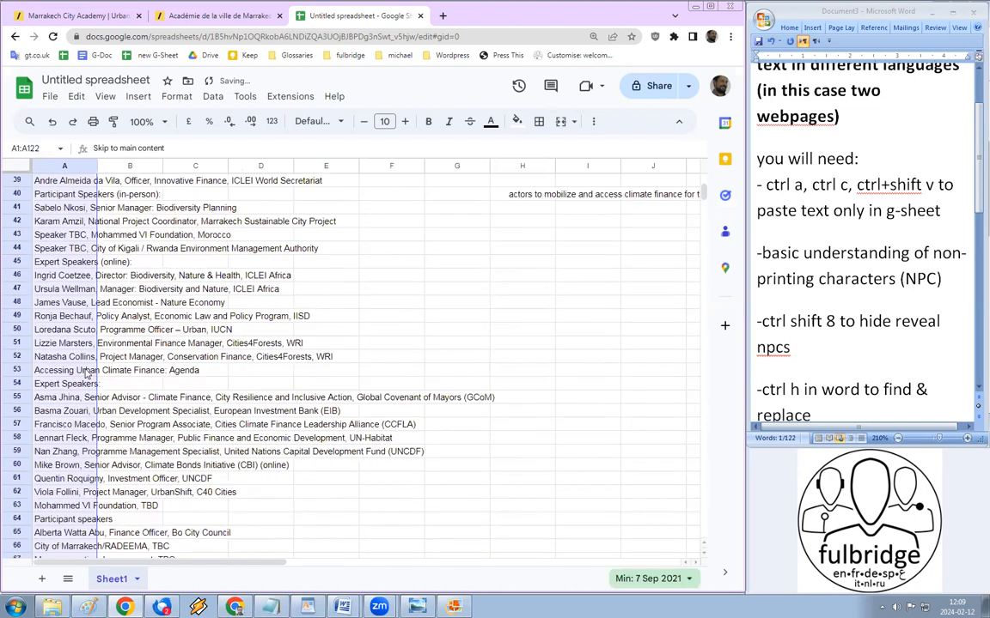
{"action": "scroll", "coordinate": [86, 364], "scroll_direction": "up", "scroll_amount": 6}
{"action": "scroll", "coordinate": [86, 363], "scroll_direction": "up", "scroll_amount": 12}
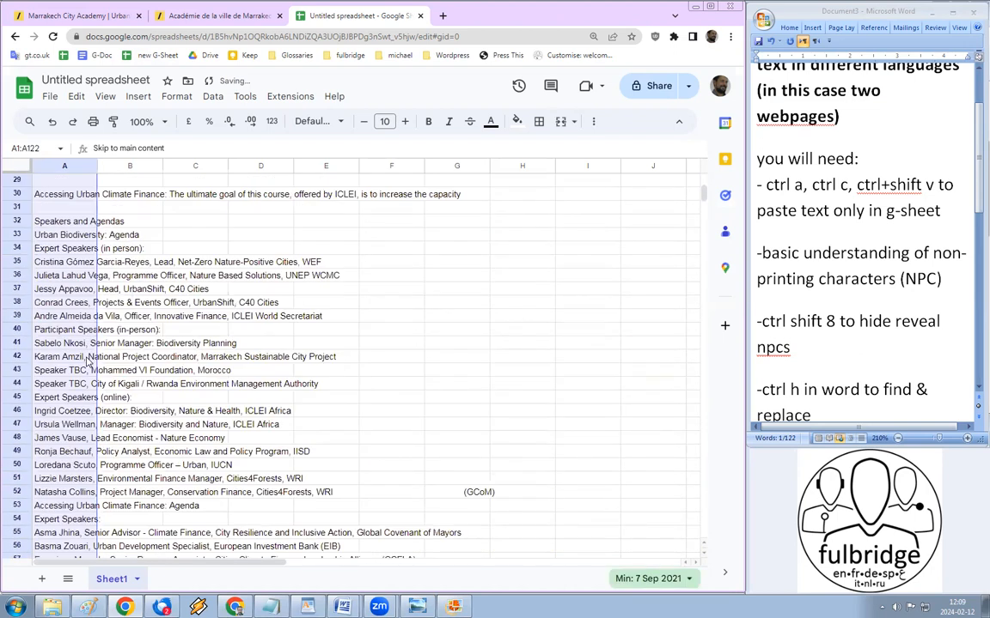
Step: Copy all the French page's text and paste it into B1 as plain values
{"action": "left_click", "coordinate": [219, 15]}
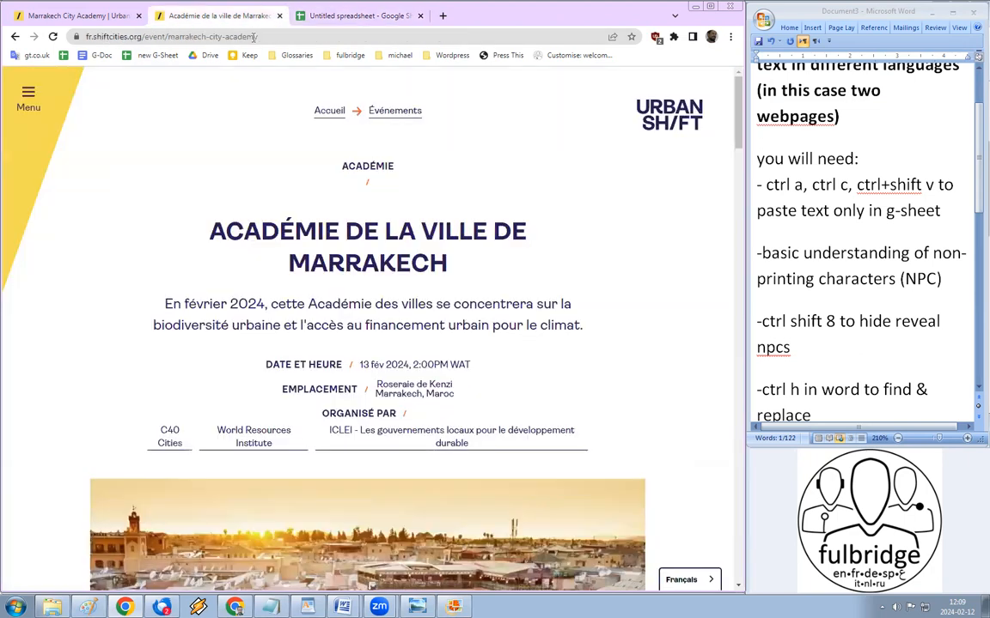
{"action": "key", "text": "ctrl+a"}
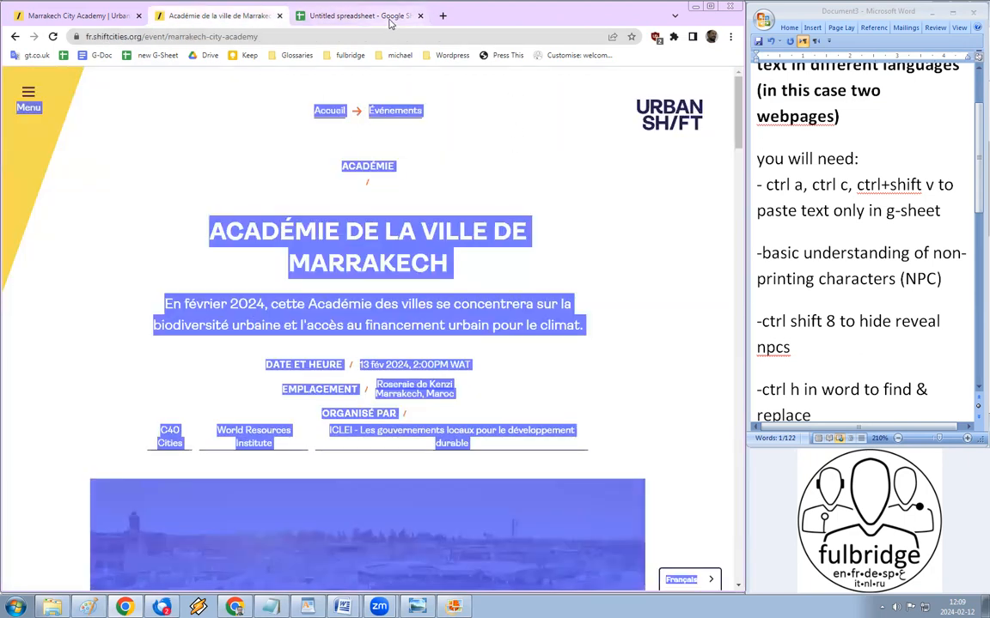
{"action": "left_click", "coordinate": [352, 18]}
{"action": "left_click", "coordinate": [132, 183]}
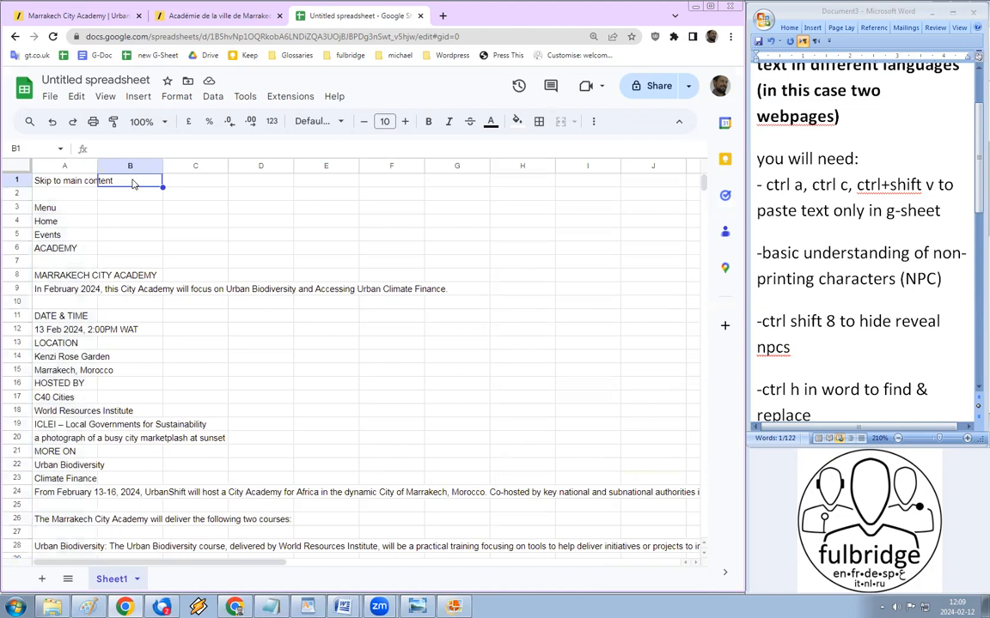
{"action": "key", "text": "ctrl+shift+v"}
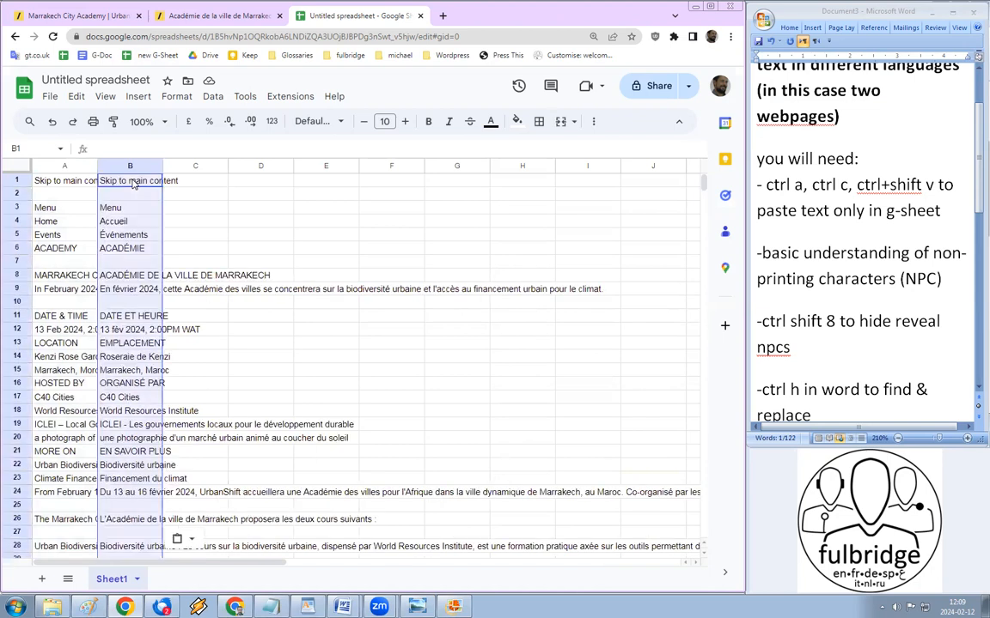
Step: Compare the Menu and MORE ON / EN SAVOIR PLUS rows to confirm alignment, ending at A1
{"action": "left_click", "coordinate": [82, 208]}
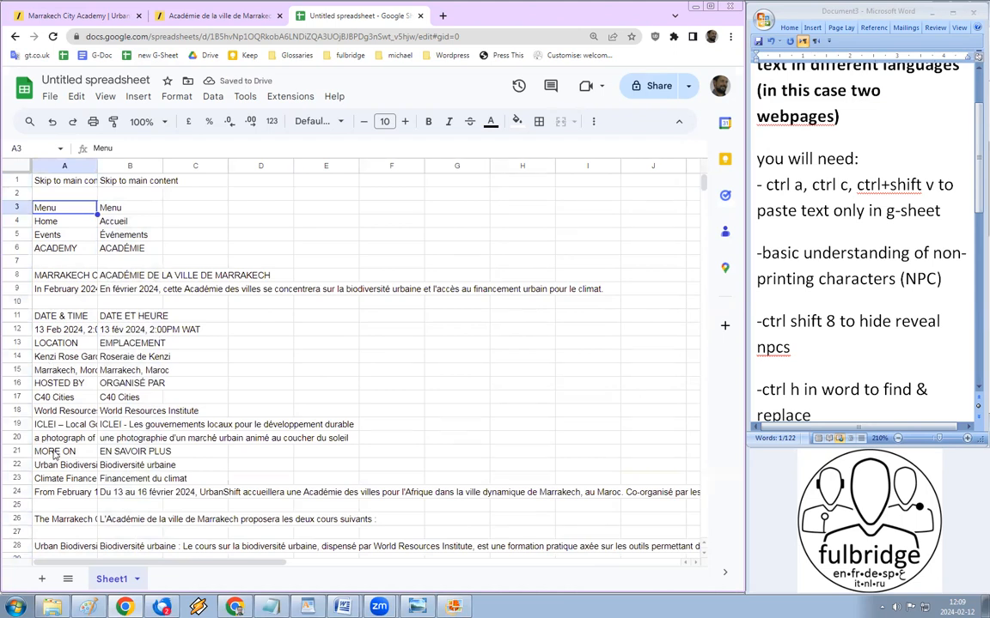
{"action": "left_click", "coordinate": [91, 453]}
{"action": "left_click", "coordinate": [140, 453]}
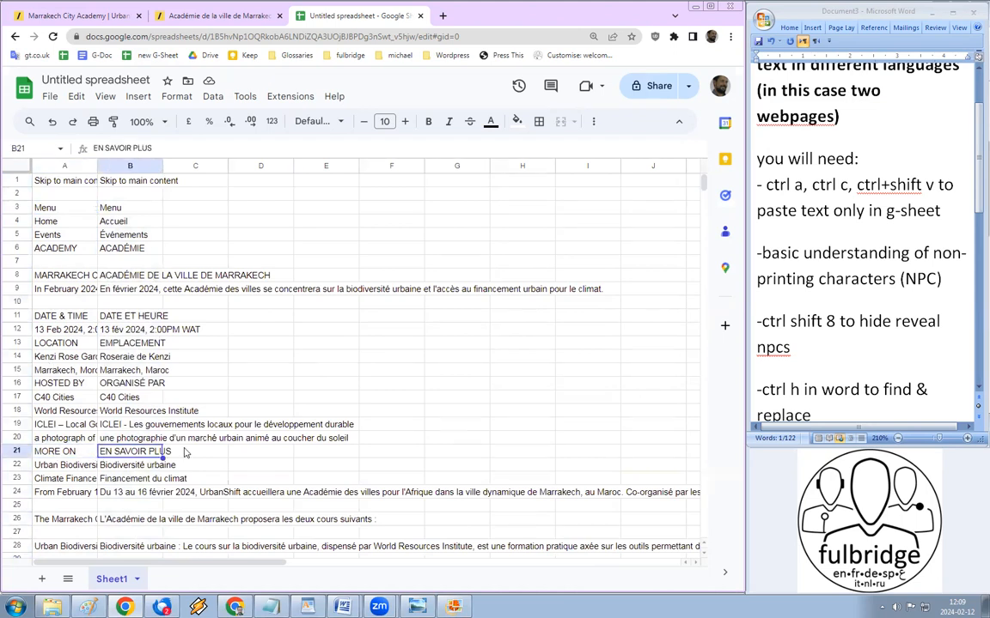
{"action": "scroll", "coordinate": [168, 458], "scroll_direction": "down", "scroll_amount": 8}
{"action": "scroll", "coordinate": [150, 466], "scroll_direction": "up", "scroll_amount": 2}
{"action": "scroll", "coordinate": [150, 467], "scroll_direction": "up", "scroll_amount": 6}
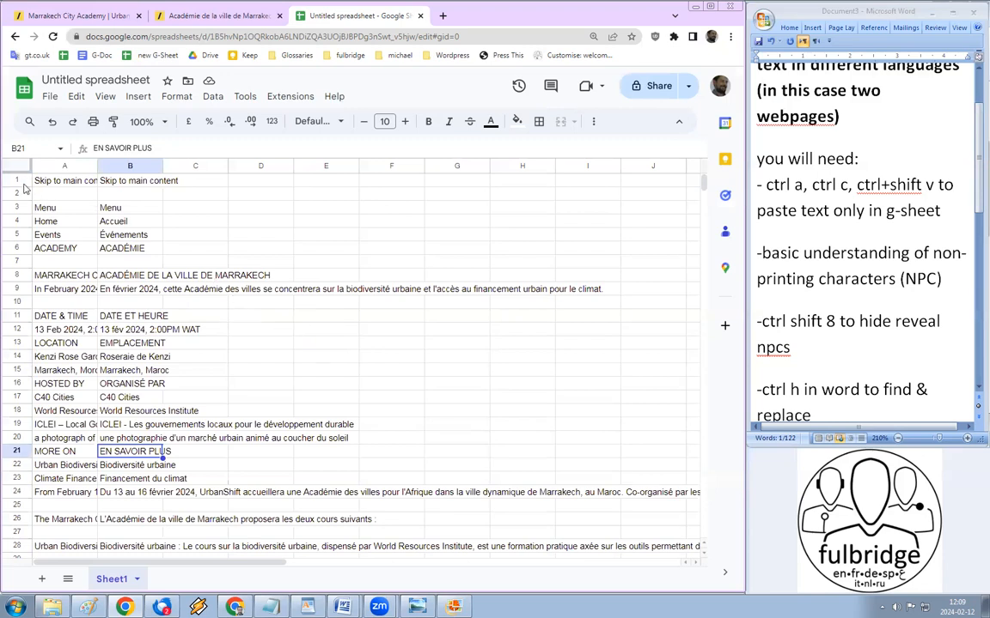
{"action": "left_click", "coordinate": [49, 179]}
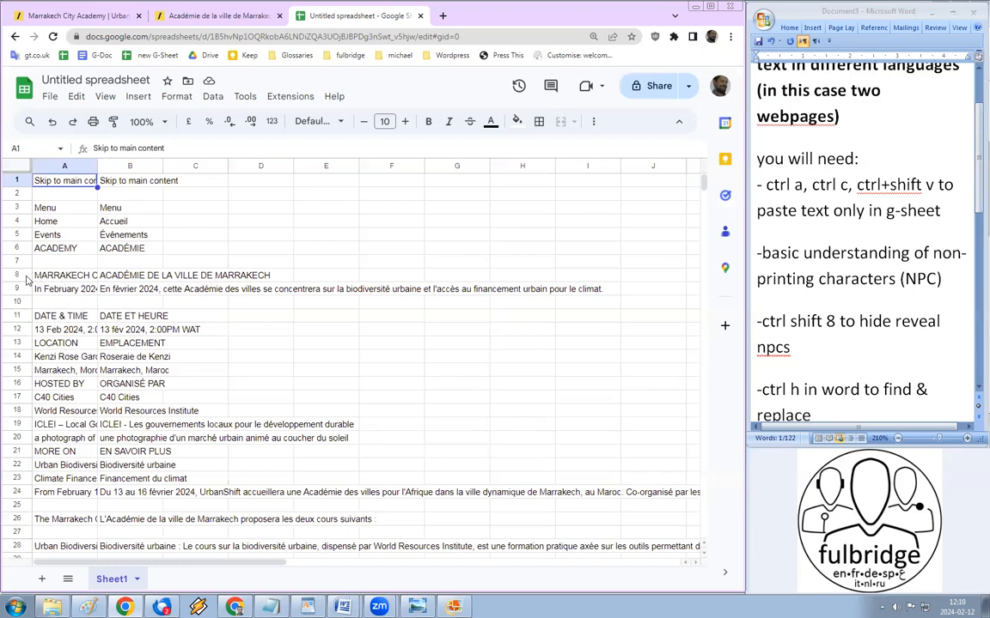
Step: Delete rows 1–8 holding the page navigation lines
{"action": "left_click", "coordinate": [18, 177]}
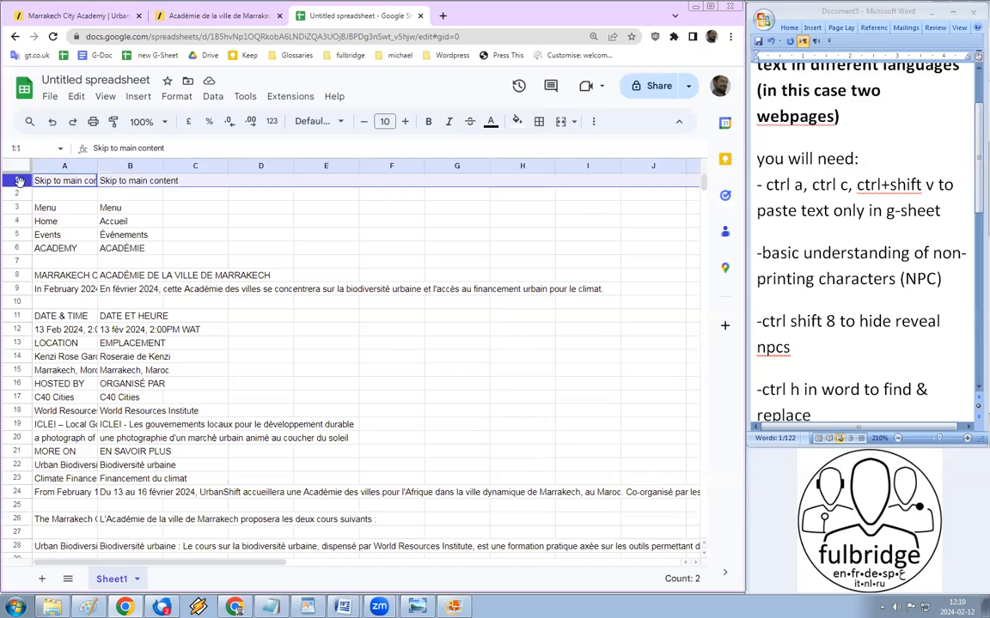
{"action": "left_click", "coordinate": [16, 275], "text": "shift"}
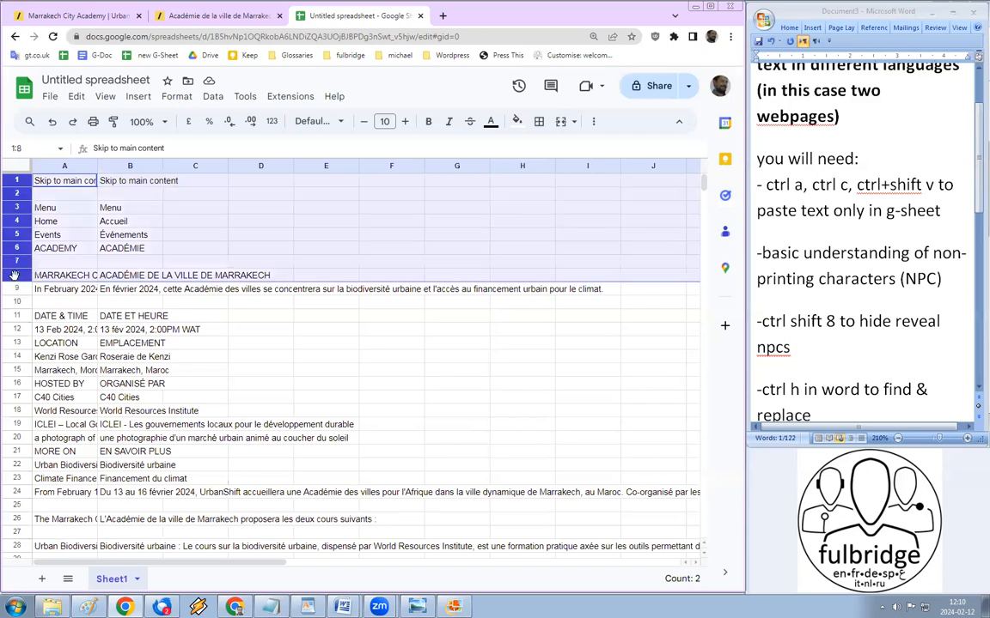
{"action": "right_click", "coordinate": [15, 252]}
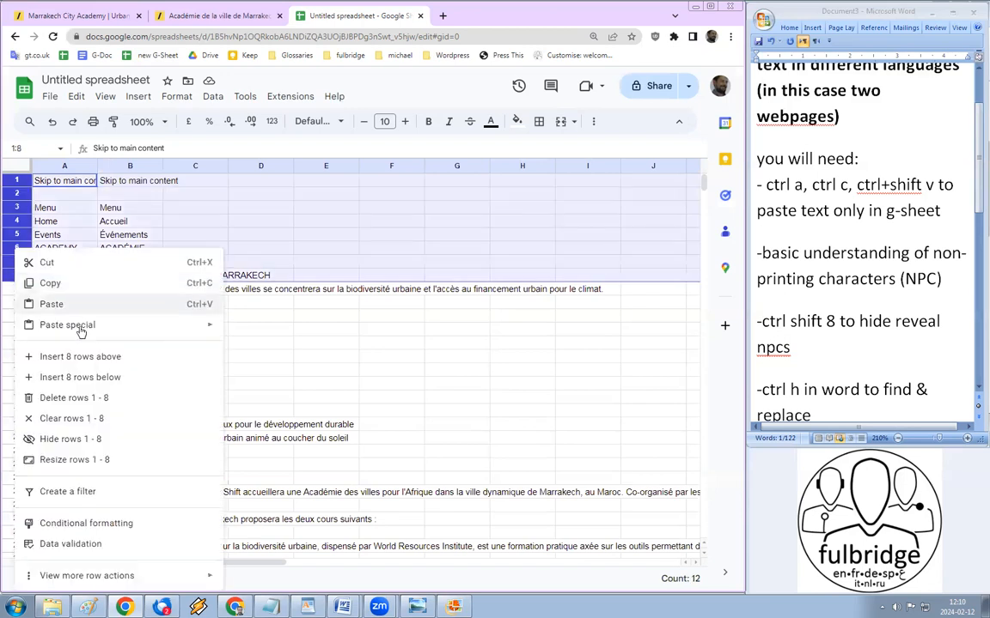
{"action": "left_click", "coordinate": [82, 399]}
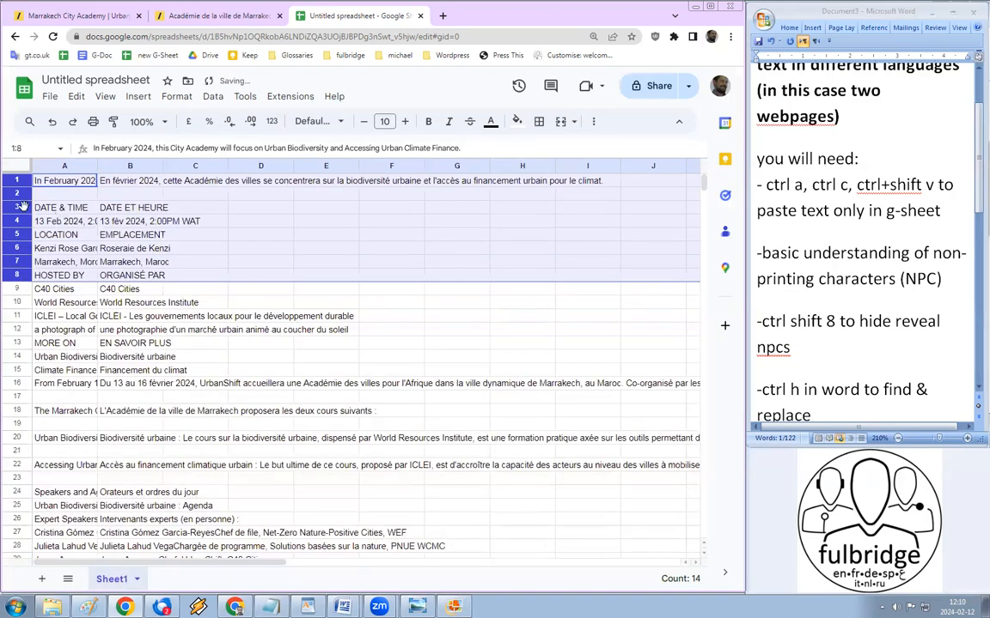
{"action": "left_click", "coordinate": [47, 220]}
Step: Delete rows 3–7 holding the date and location lines
{"action": "left_click", "coordinate": [19, 208]}
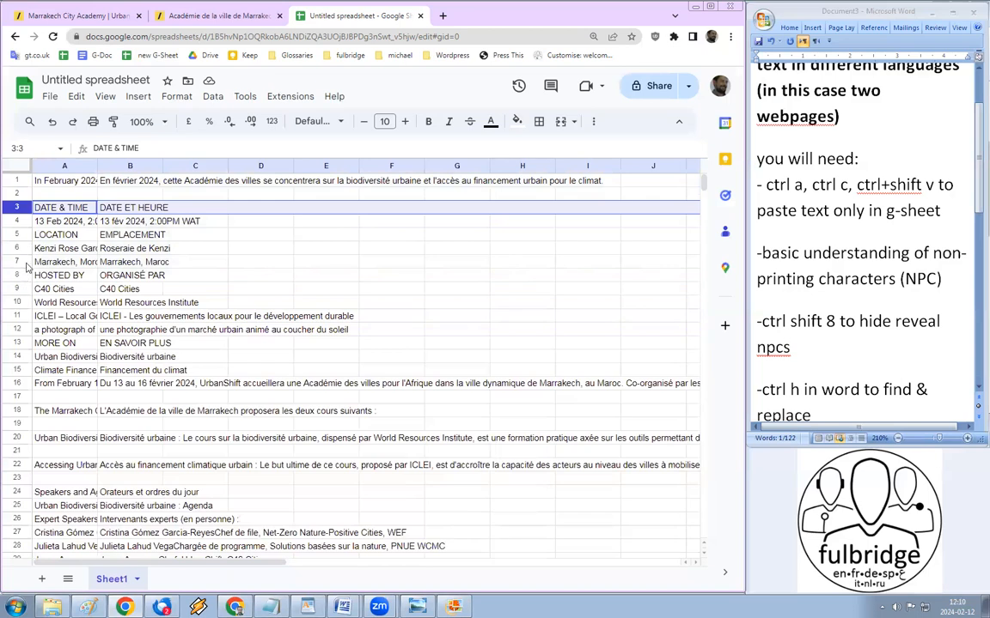
{"action": "left_click", "coordinate": [17, 261], "text": "shift"}
{"action": "right_click", "coordinate": [26, 232]}
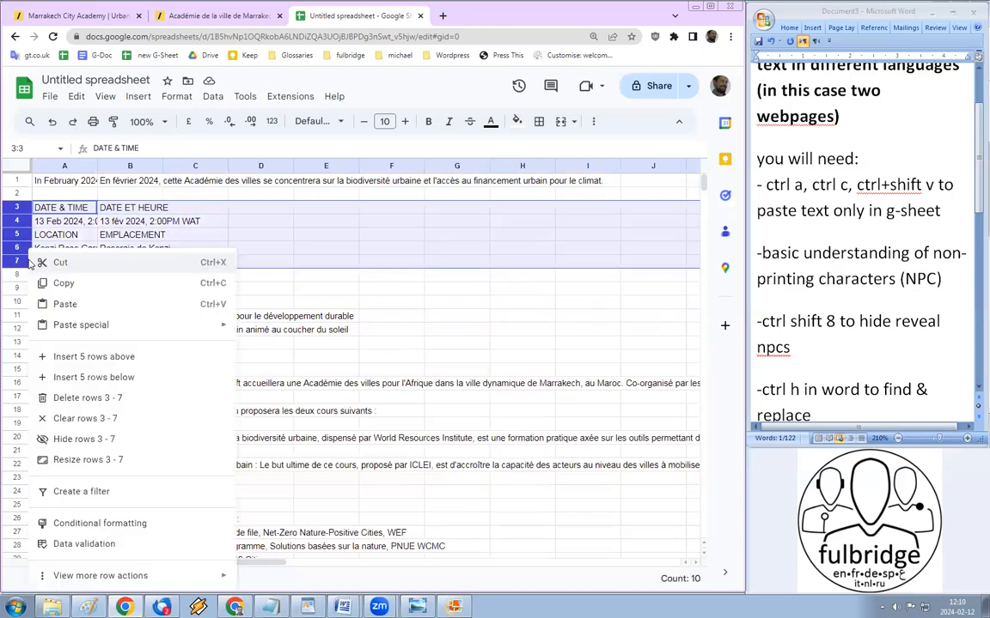
{"action": "left_click", "coordinate": [103, 361]}
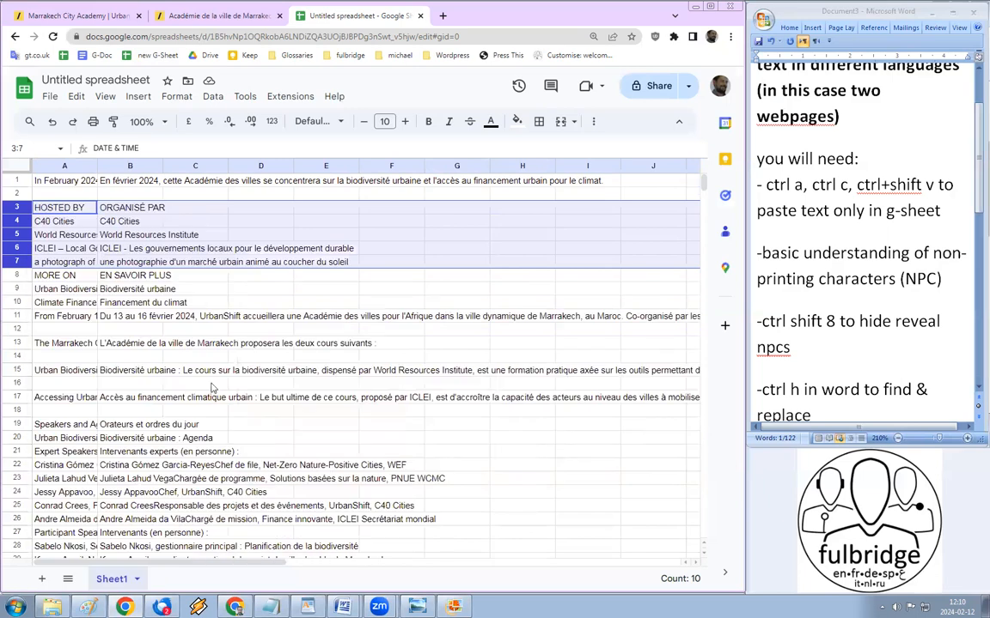
{"action": "left_click", "coordinate": [86, 194]}
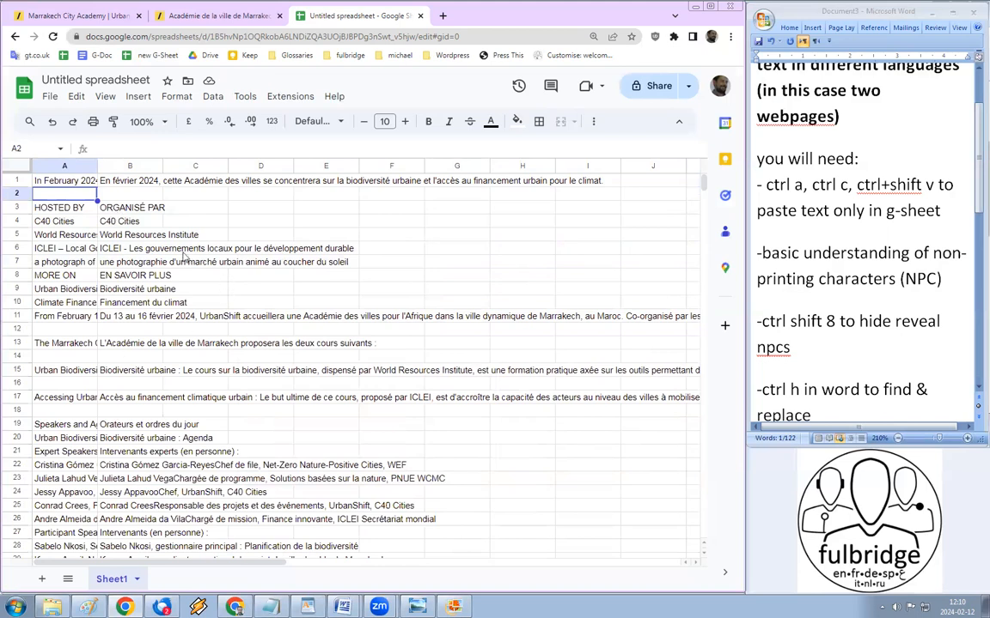
Step: Widen columns A and B together so more of each sentence shows
{"action": "left_click", "coordinate": [70, 163]}
{"action": "left_click", "coordinate": [134, 164], "text": "shift"}
{"action": "left_click_drag", "start_coordinate": [164, 164], "coordinate": [218, 168]}
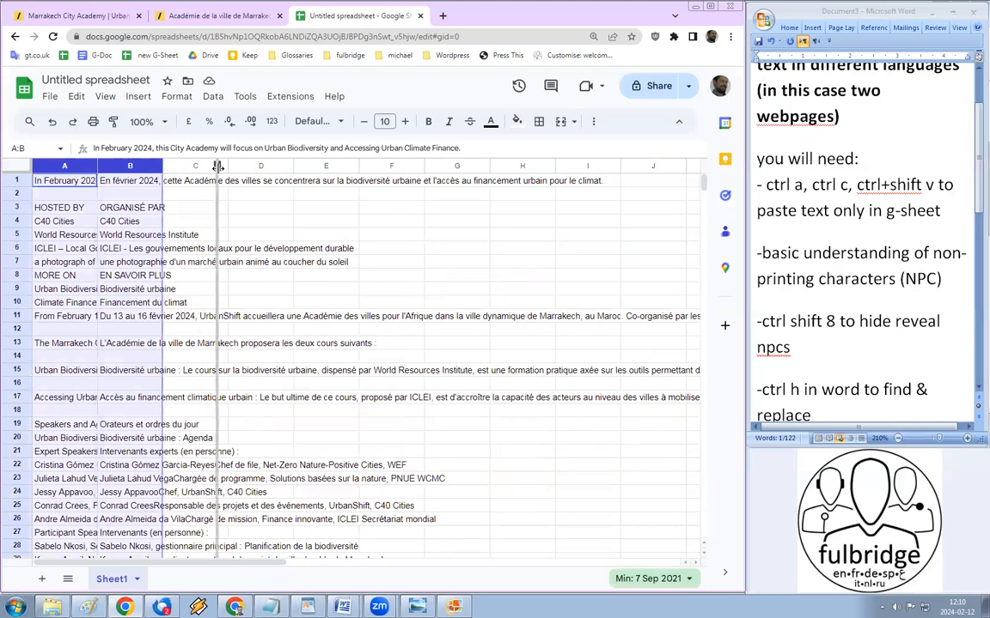
{"action": "left_click_drag", "start_coordinate": [218, 168], "coordinate": [304, 166]}
Step: Delete rows 7–8, the photograph caption and MORE ON lines
{"action": "left_click", "coordinate": [19, 275]}
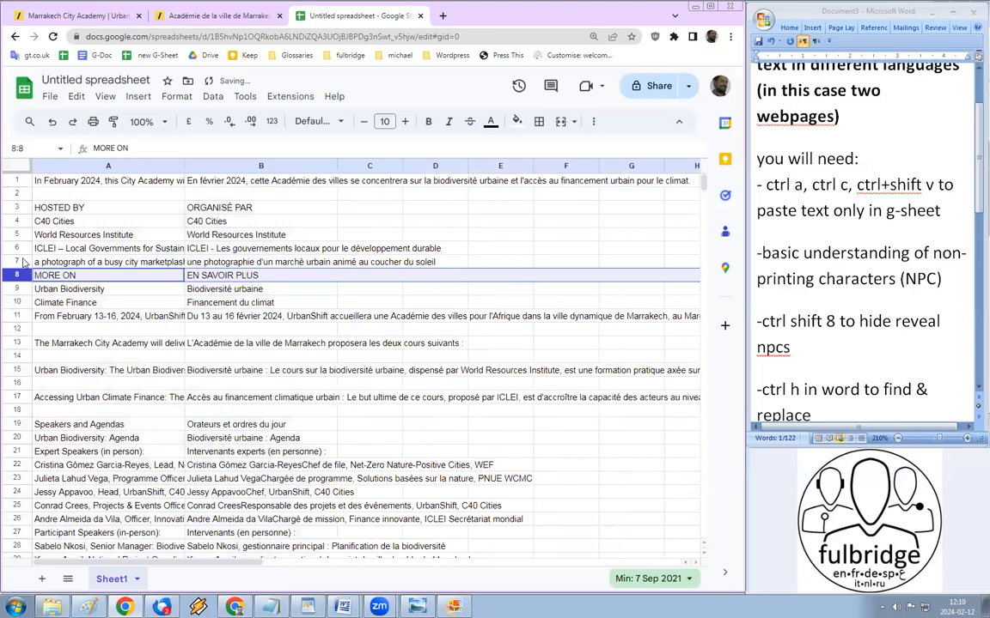
{"action": "left_click", "coordinate": [20, 262]}
{"action": "left_click", "coordinate": [19, 275], "text": "shift"}
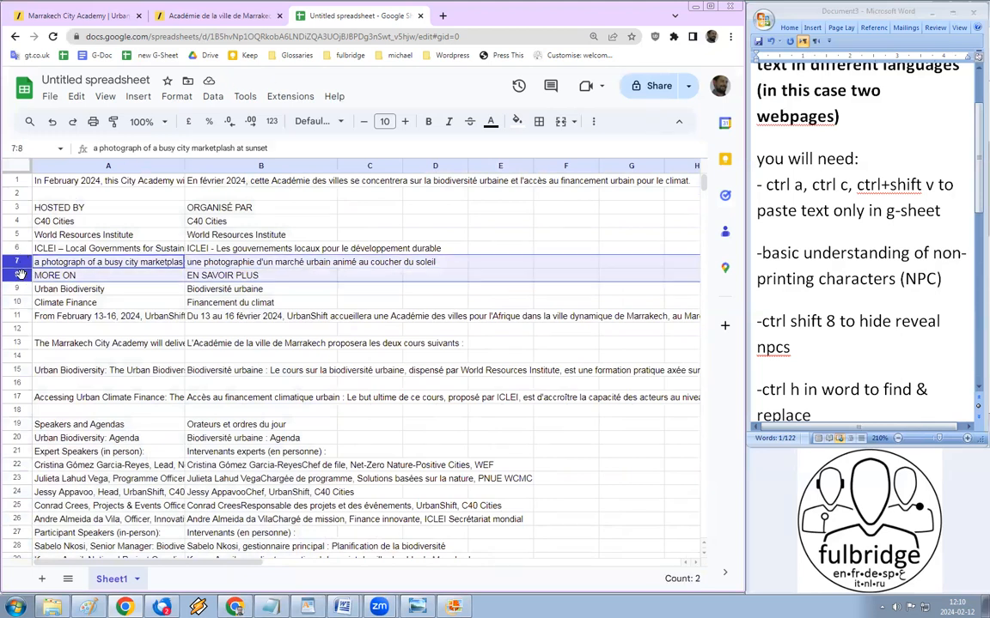
{"action": "right_click", "coordinate": [19, 275]}
{"action": "left_click", "coordinate": [85, 406]}
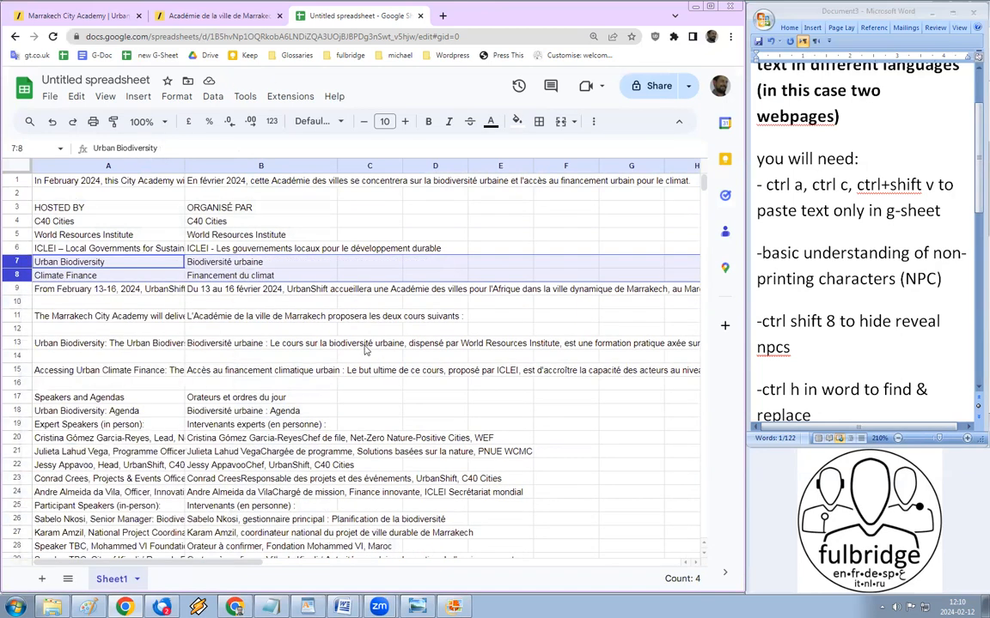
Step: Check the From February, two-courses, Speakers and Agendas, and Expert Speakers row pairings
{"action": "left_click", "coordinate": [60, 293]}
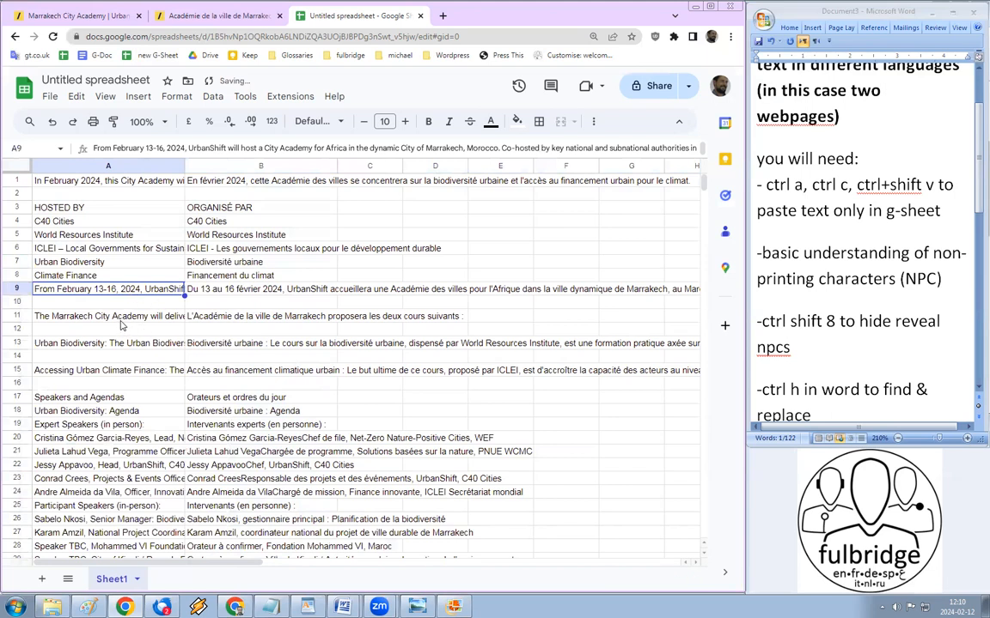
{"action": "left_click", "coordinate": [18, 316]}
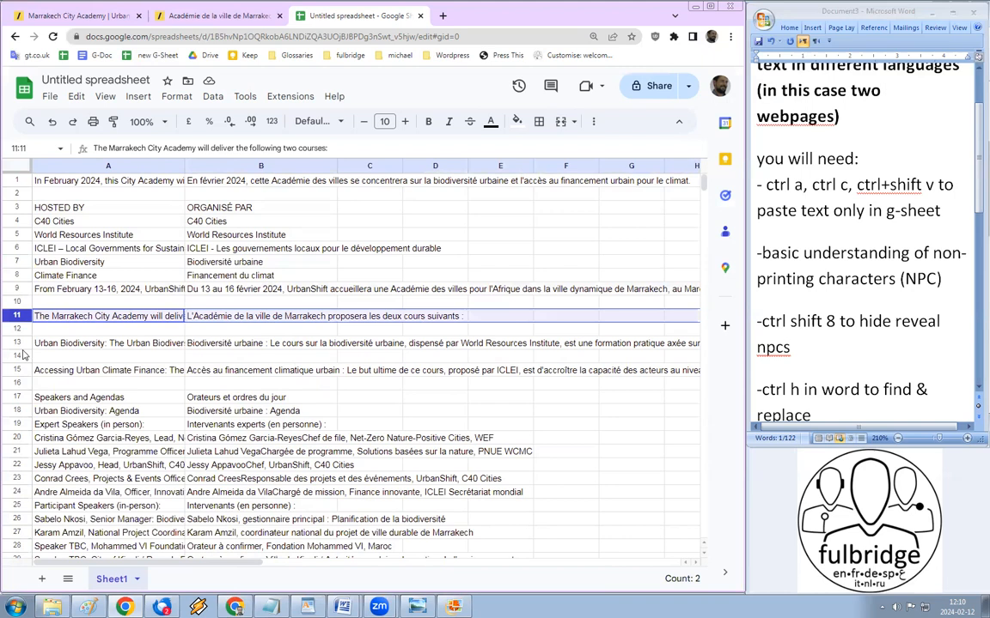
{"action": "left_click", "coordinate": [16, 398]}
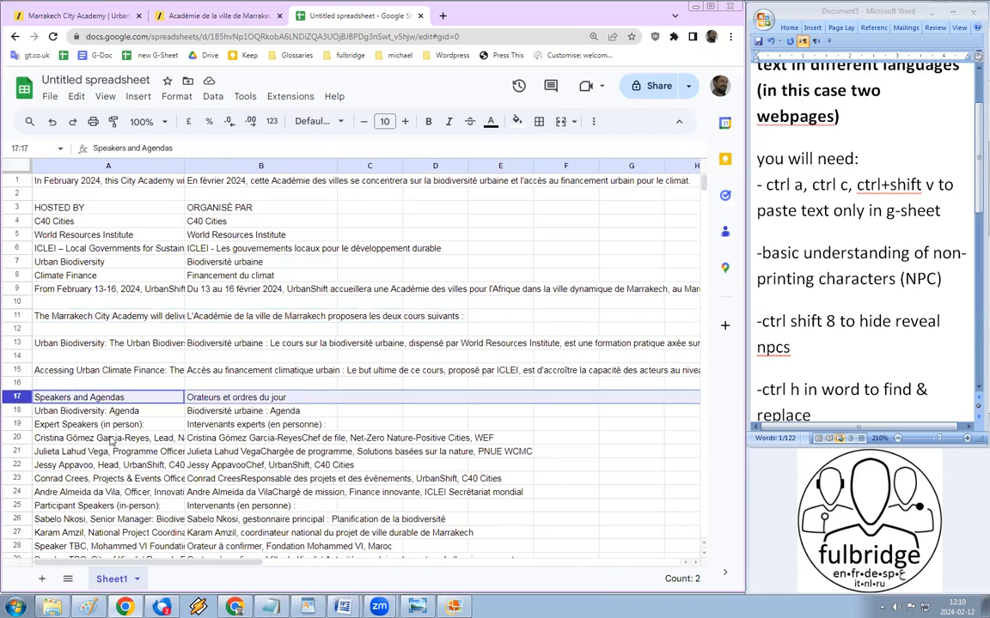
{"action": "scroll", "coordinate": [109, 441], "scroll_direction": "down", "scroll_amount": 1}
{"action": "scroll", "coordinate": [126, 400], "scroll_direction": "down", "scroll_amount": 1}
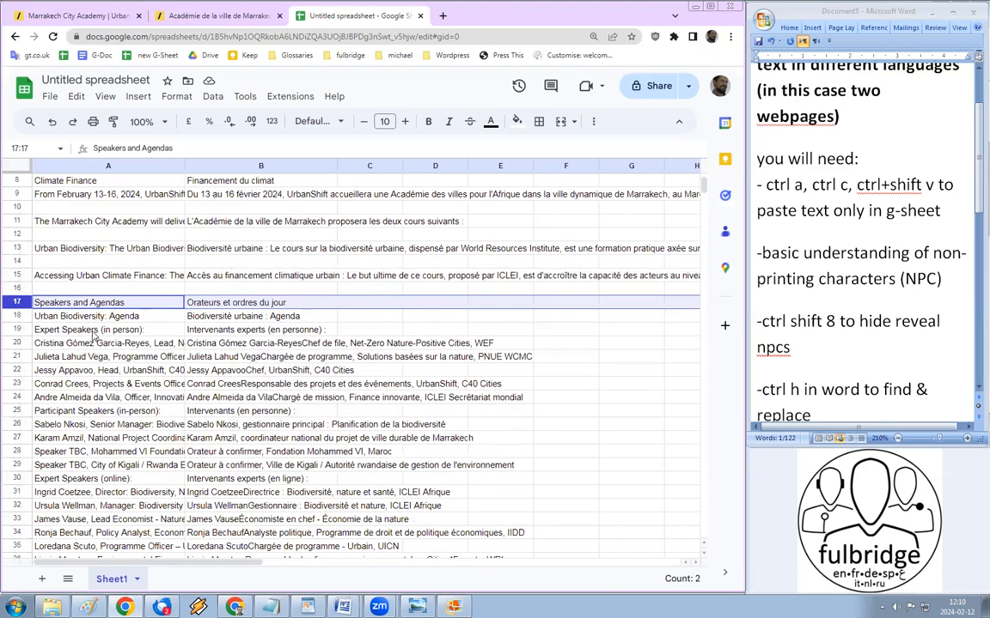
{"action": "left_click", "coordinate": [16, 342]}
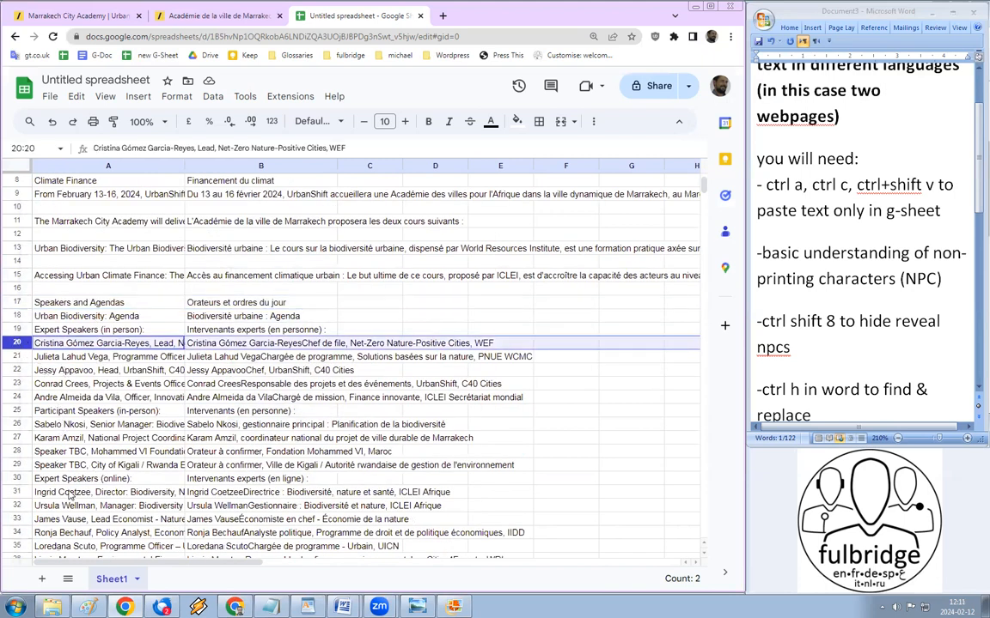
{"action": "left_click", "coordinate": [101, 479]}
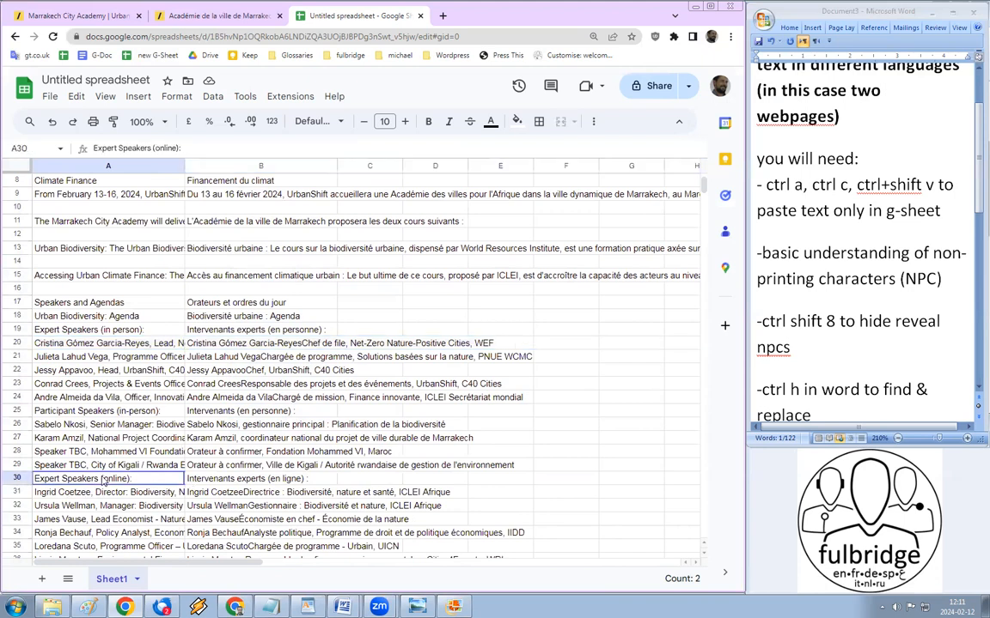
Step: Check the speaker row pairings further down, through SHARE / PARTAGER in row 55
{"action": "scroll", "coordinate": [102, 478], "scroll_direction": "down", "scroll_amount": 2}
{"action": "scroll", "coordinate": [74, 497], "scroll_direction": "down", "scroll_amount": 1}
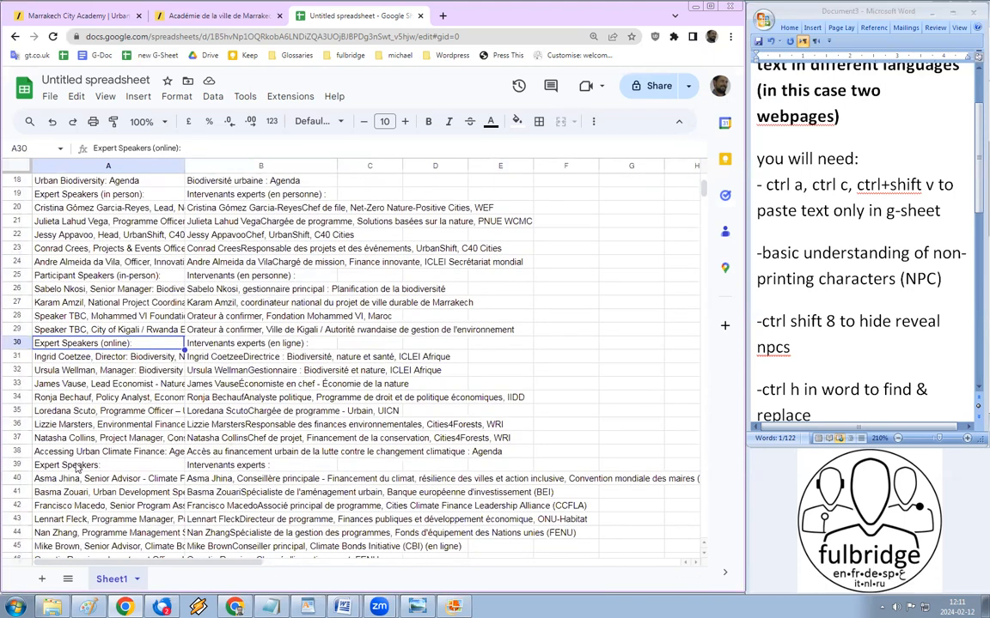
{"action": "left_click", "coordinate": [77, 468]}
{"action": "scroll", "coordinate": [86, 430], "scroll_direction": "down", "scroll_amount": 3}
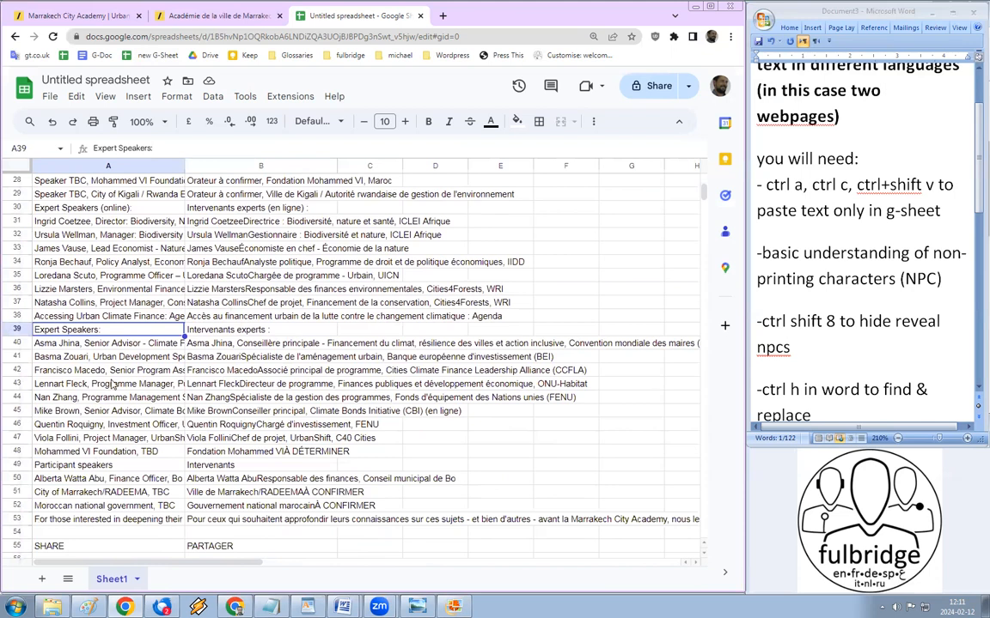
{"action": "scroll", "coordinate": [57, 448], "scroll_direction": "up", "scroll_amount": 1}
{"action": "left_click", "coordinate": [57, 448]}
{"action": "scroll", "coordinate": [57, 449], "scroll_direction": "down", "scroll_amount": 2}
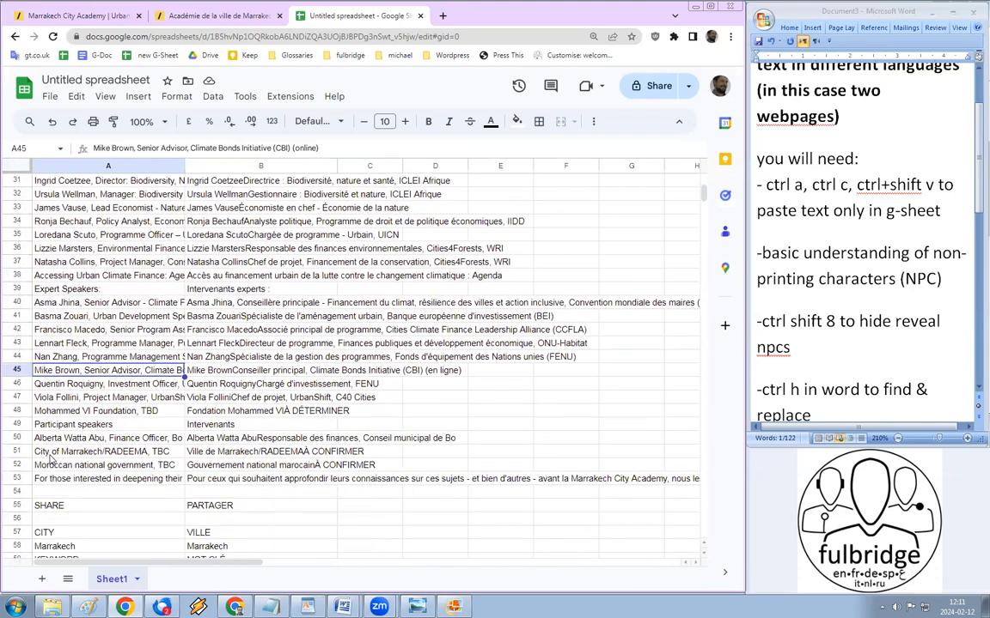
{"action": "left_click", "coordinate": [26, 510]}
{"action": "scroll", "coordinate": [24, 481], "scroll_direction": "down", "scroll_amount": 4}
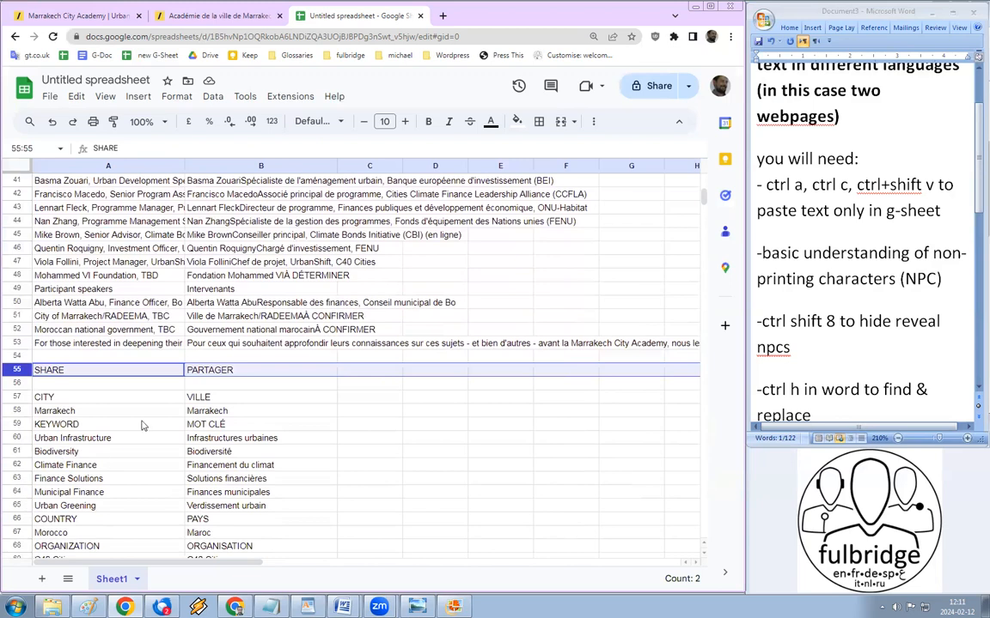
Step: Delete rows 55–58, the SHARE, CITY and Marrakech lines
{"action": "left_click", "coordinate": [21, 416], "text": "shift"}
{"action": "right_click", "coordinate": [20, 414]}
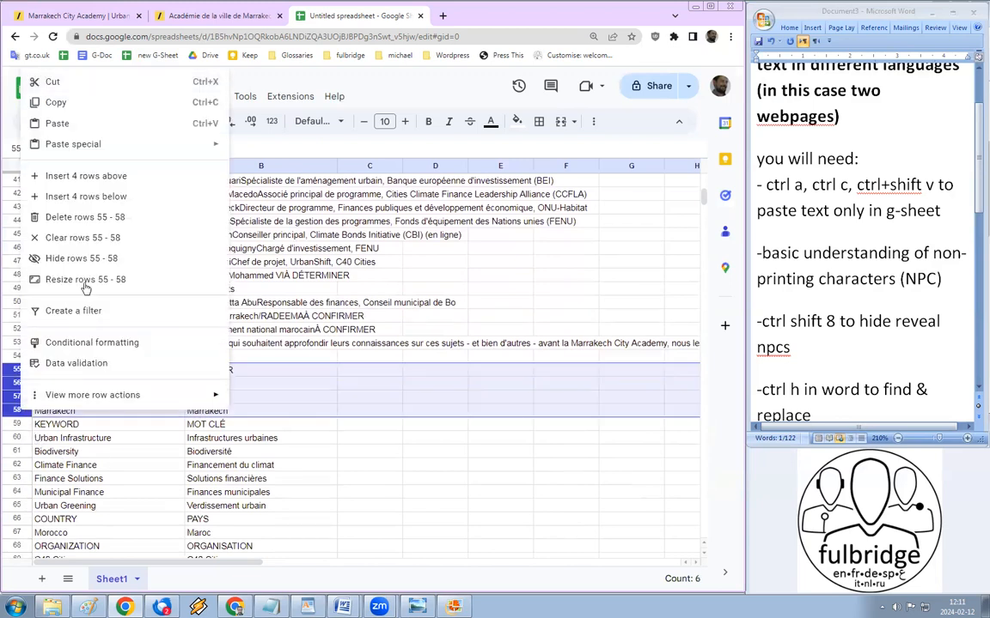
{"action": "left_click", "coordinate": [86, 217]}
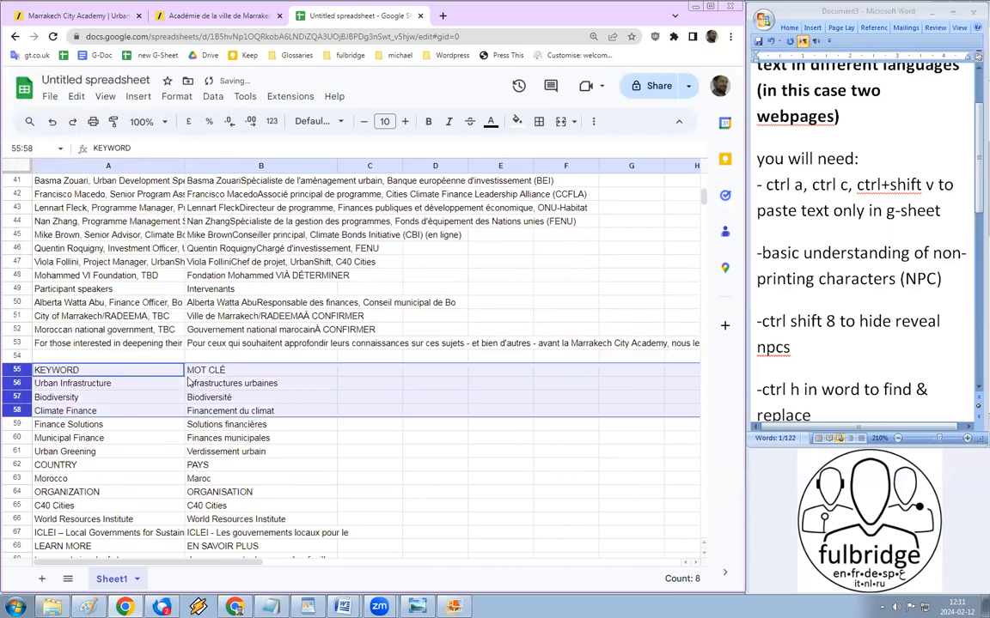
Step: Delete the five rows from COUNTRY through World Resources Institute
{"action": "left_click", "coordinate": [25, 468]}
{"action": "scroll", "coordinate": [30, 478], "scroll_direction": "down", "scroll_amount": 2}
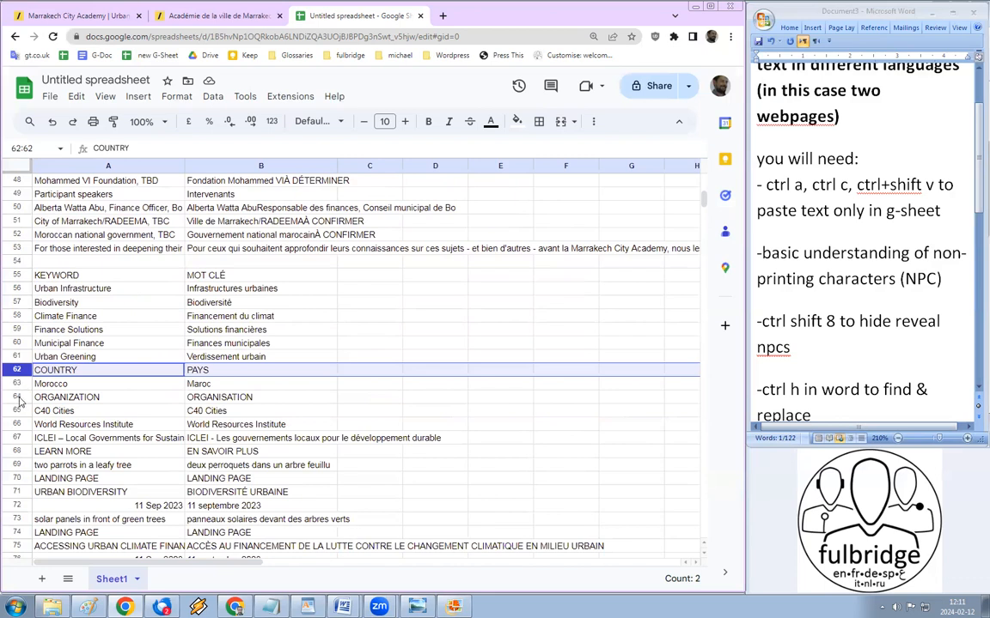
{"action": "left_click", "coordinate": [17, 425], "text": "shift"}
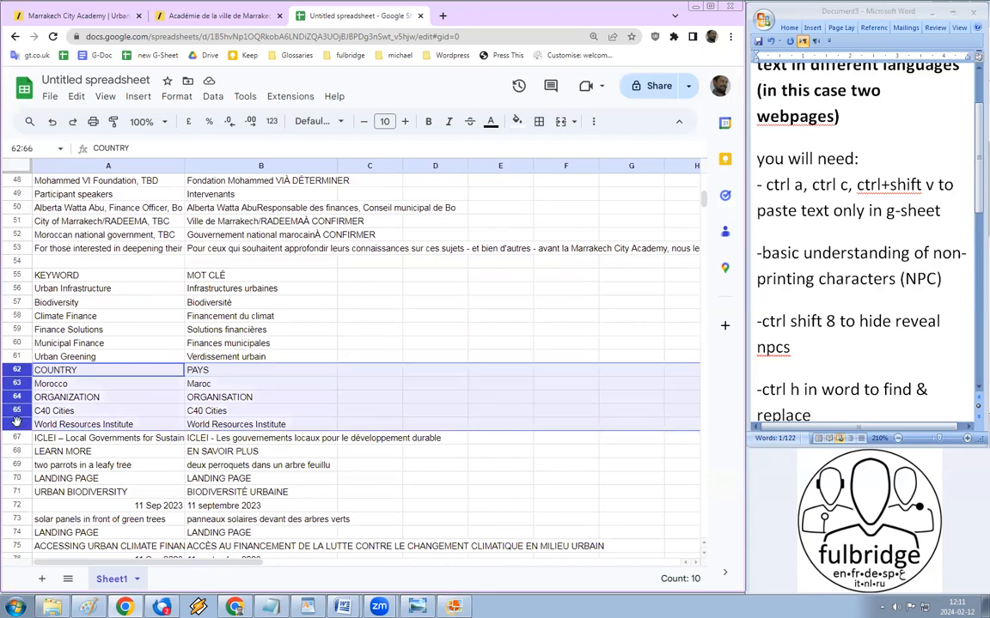
{"action": "right_click", "coordinate": [17, 421]}
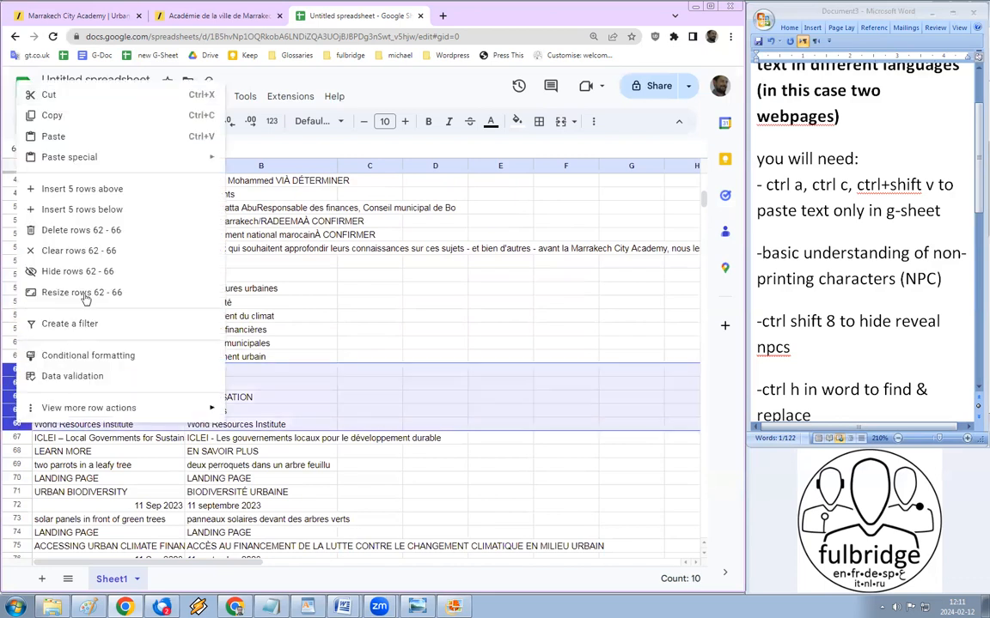
{"action": "left_click", "coordinate": [77, 229]}
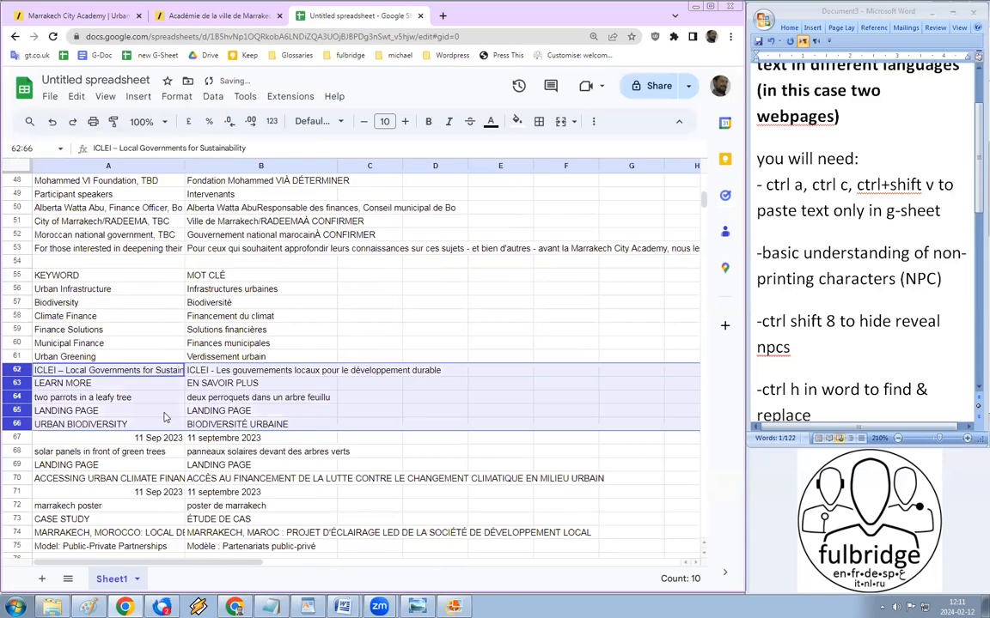
{"action": "left_click", "coordinate": [73, 398]}
Step: Delete the four rows from ICLEI through LANDING PAGE
{"action": "left_click", "coordinate": [20, 370]}
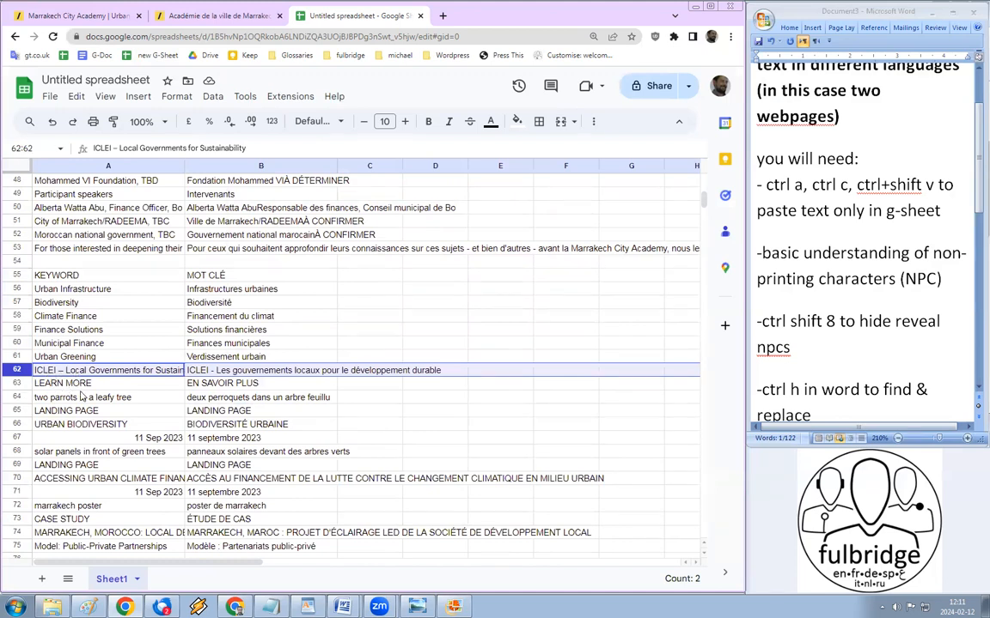
{"action": "left_click", "coordinate": [20, 412], "text": "shift"}
{"action": "right_click", "coordinate": [20, 413]}
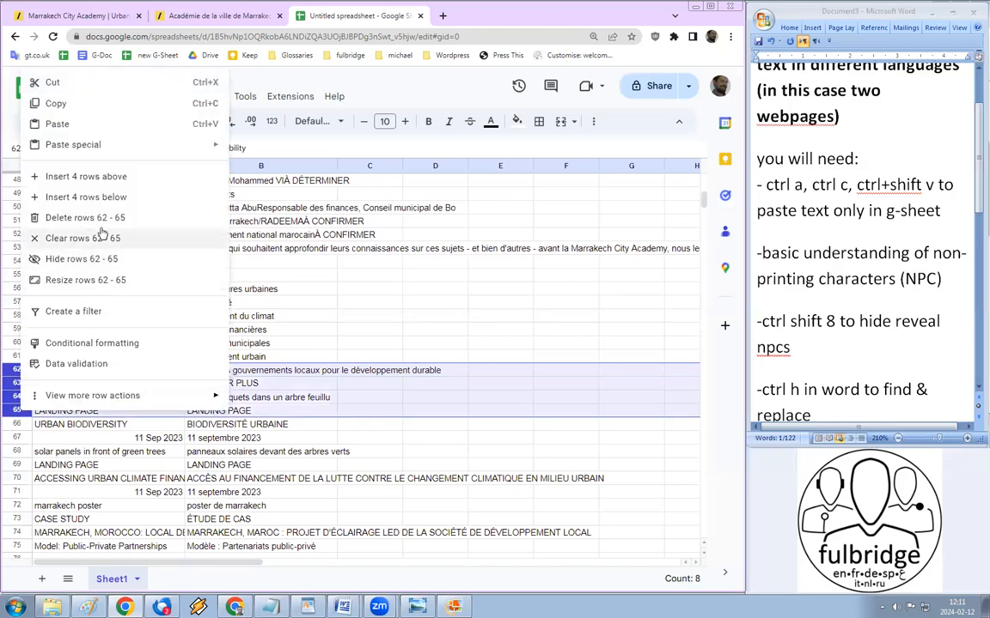
{"action": "left_click", "coordinate": [100, 219]}
{"action": "left_click", "coordinate": [84, 373]}
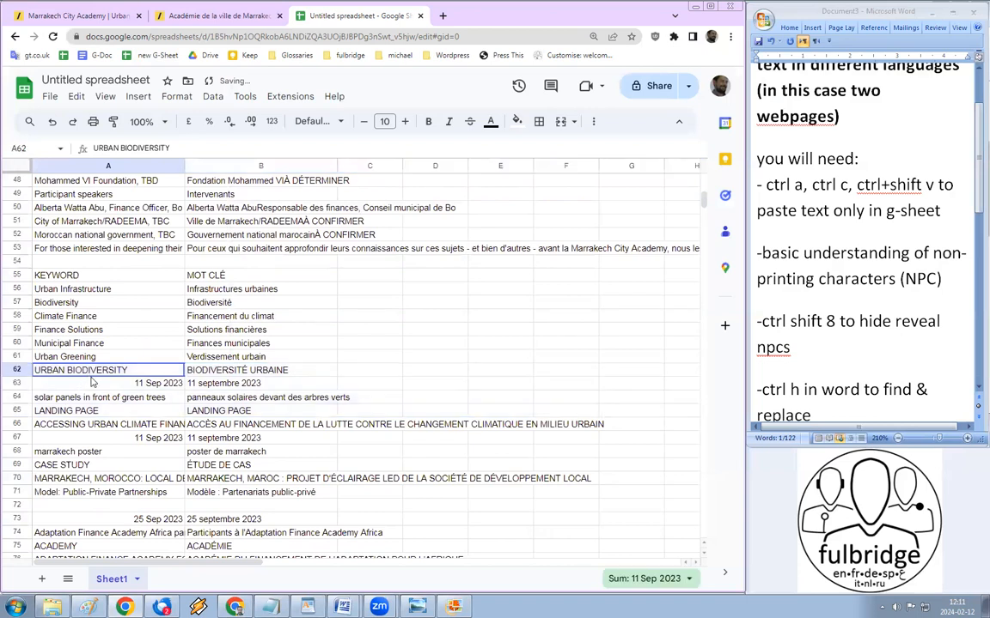
Step: Delete both 11 Sep 2023 date rows with their solar-panels and poster captions
{"action": "left_click", "coordinate": [17, 383]}
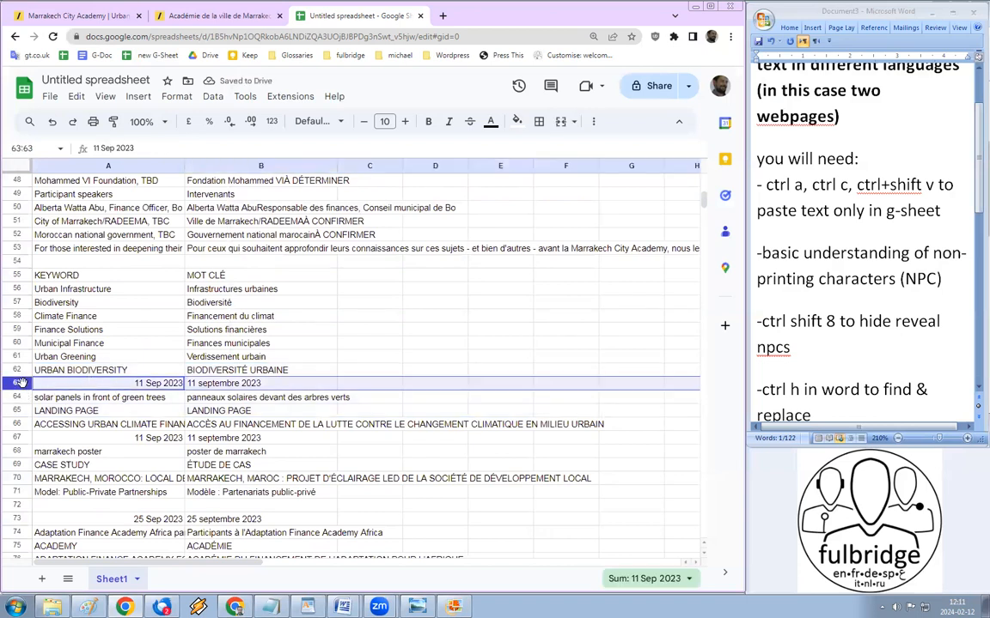
{"action": "left_click", "coordinate": [16, 397], "text": "shift"}
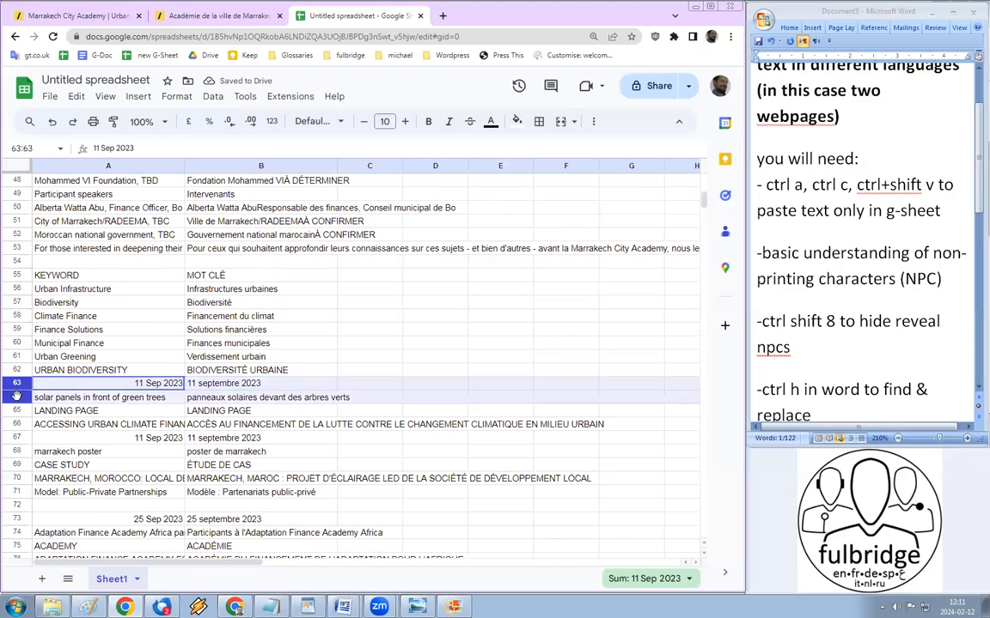
{"action": "right_click", "coordinate": [16, 398]}
{"action": "left_click", "coordinate": [55, 401]}
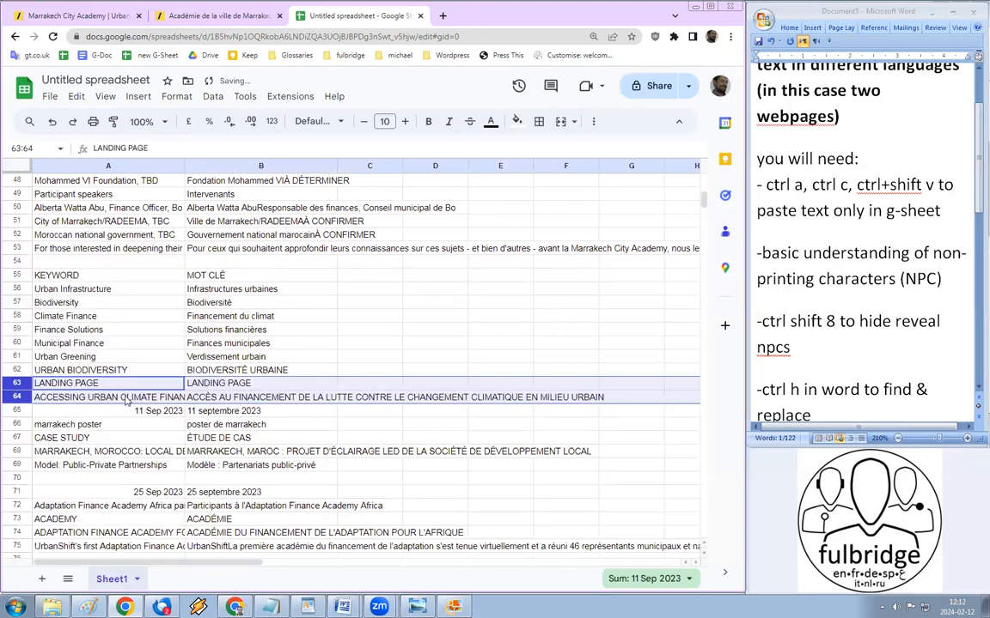
{"action": "left_click", "coordinate": [17, 411]}
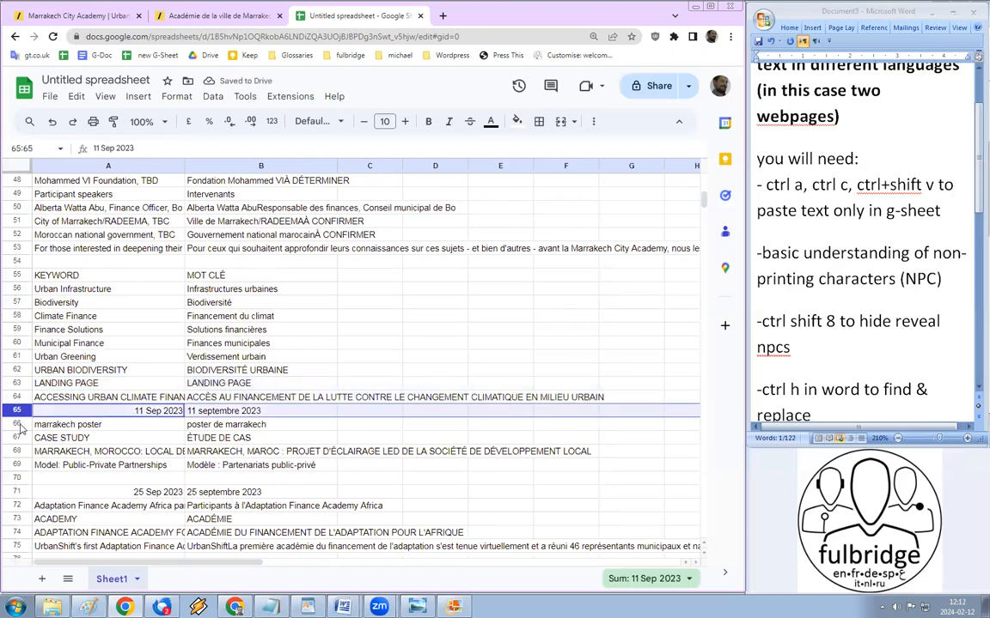
{"action": "left_click", "coordinate": [18, 424], "text": "shift"}
{"action": "right_click", "coordinate": [18, 424]}
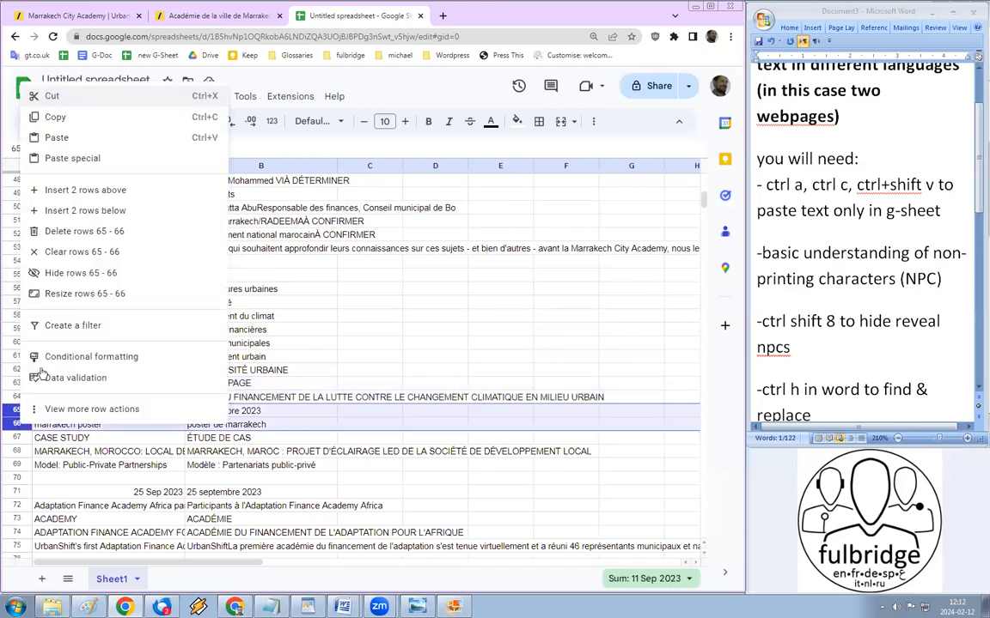
{"action": "left_click", "coordinate": [86, 228]}
{"action": "left_click", "coordinate": [167, 424]}
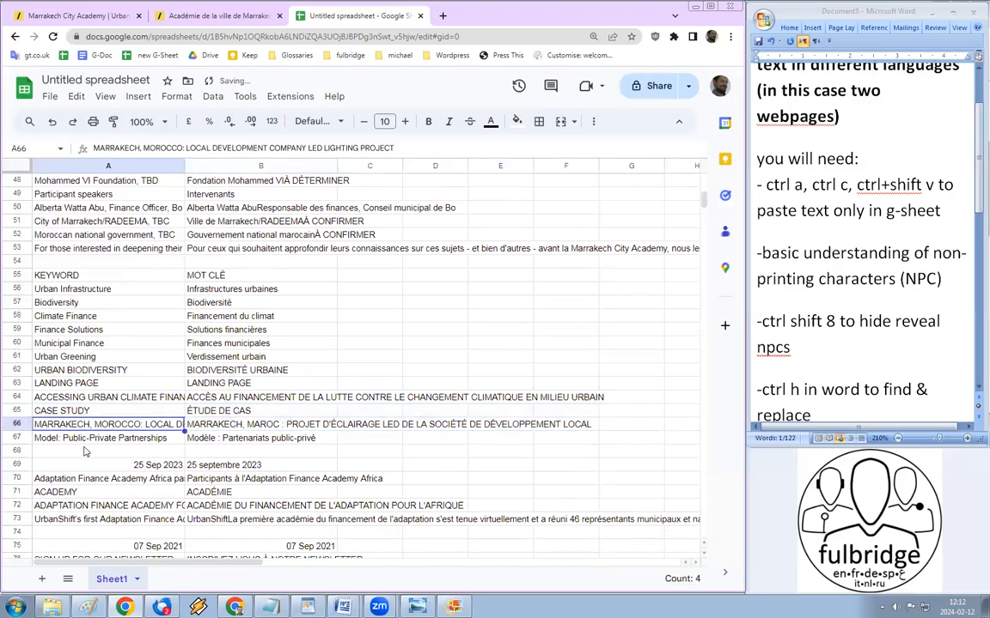
Step: Delete the five rows from the empty row 68 through the Adaptation Academy heading
{"action": "left_click", "coordinate": [19, 451]}
{"action": "scroll", "coordinate": [23, 455], "scroll_direction": "down", "scroll_amount": 3}
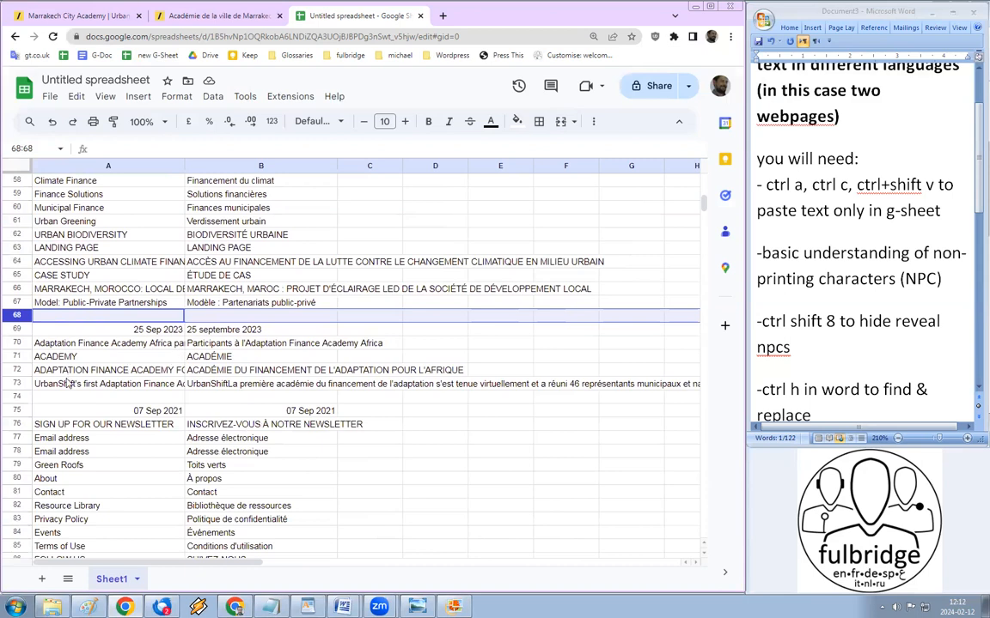
{"action": "left_click", "coordinate": [16, 370], "text": "shift"}
{"action": "right_click", "coordinate": [19, 376]}
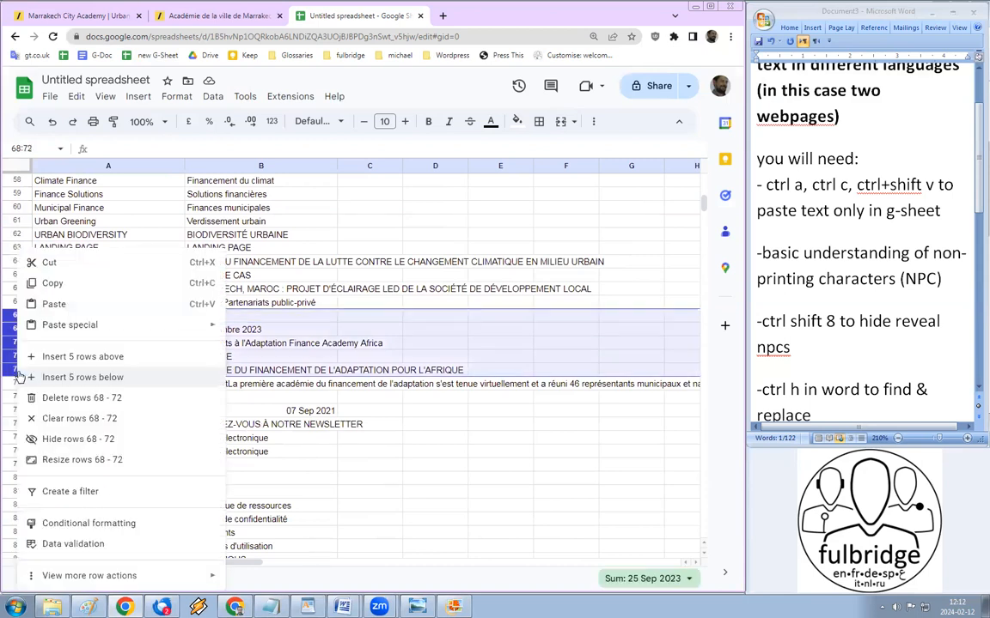
{"action": "left_click", "coordinate": [49, 398]}
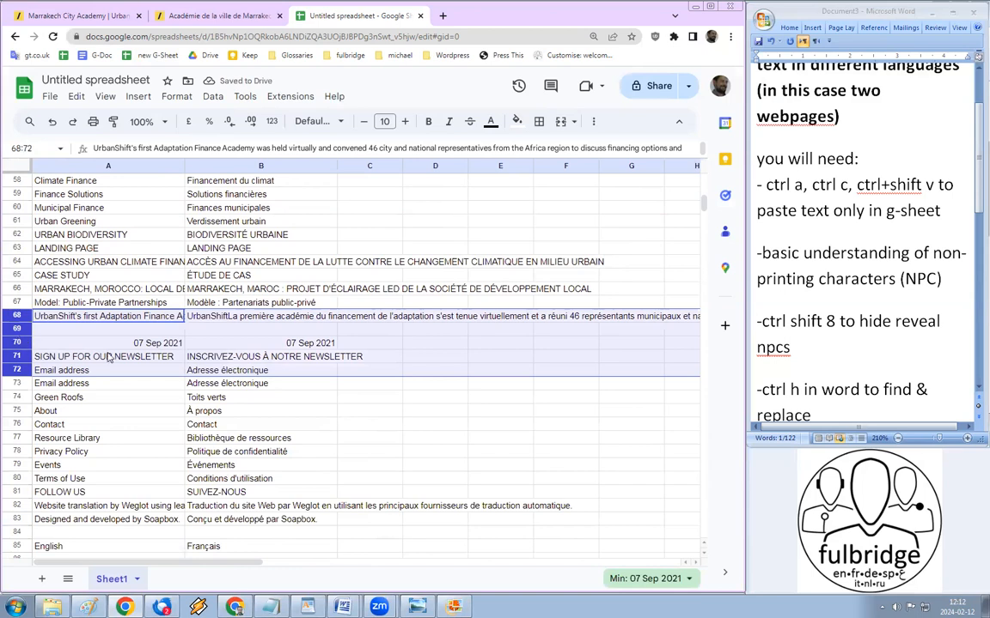
Step: Delete rows 70–85, from the 07 Sep 2021 date through the website footer lines
{"action": "left_click", "coordinate": [16, 343]}
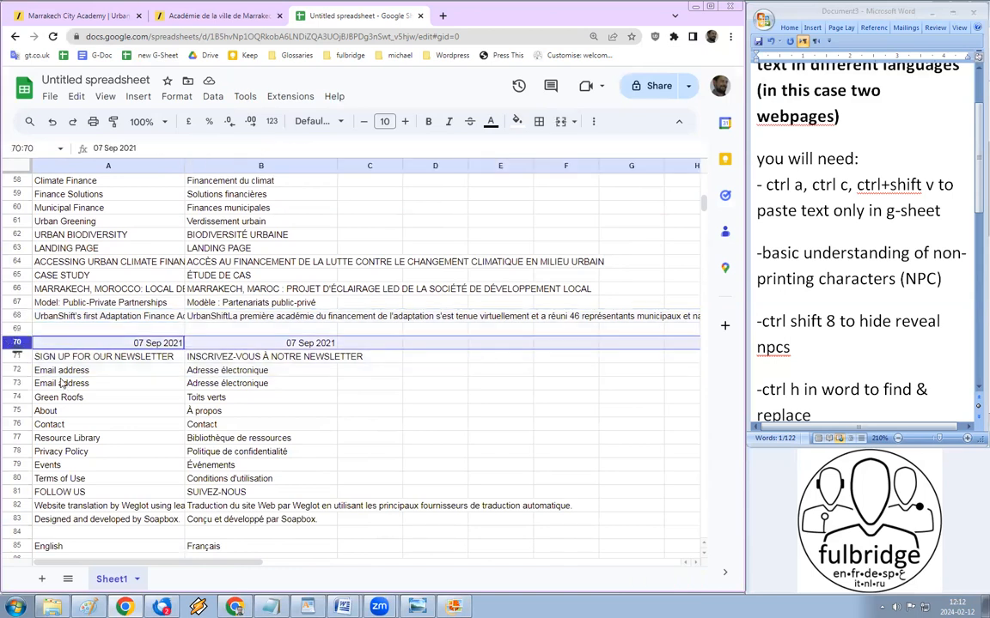
{"action": "scroll", "coordinate": [51, 451], "scroll_direction": "down", "scroll_amount": 3}
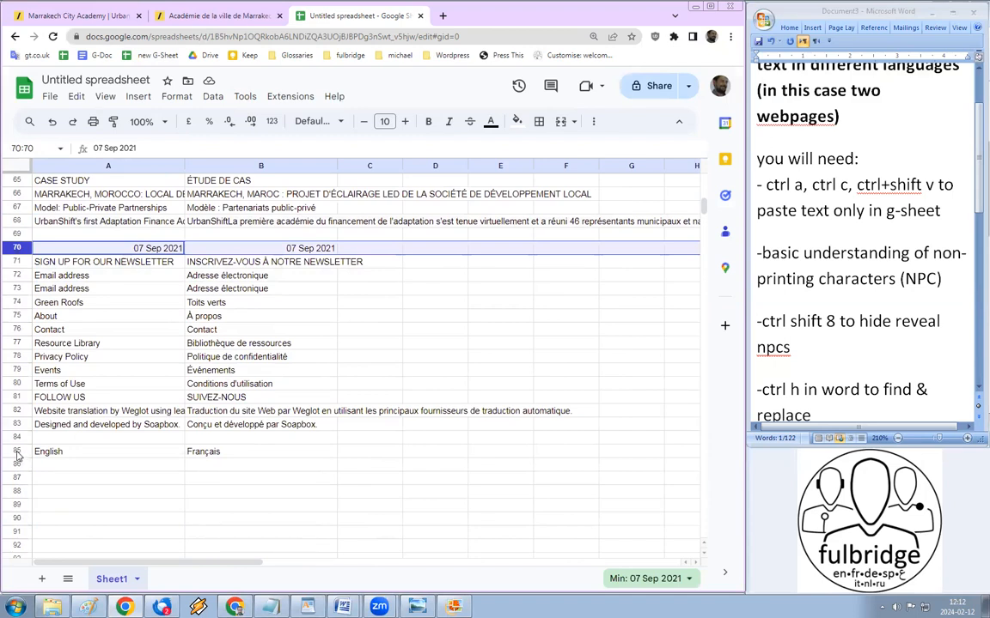
{"action": "left_click", "coordinate": [17, 453], "text": "shift"}
{"action": "right_click", "coordinate": [18, 453]}
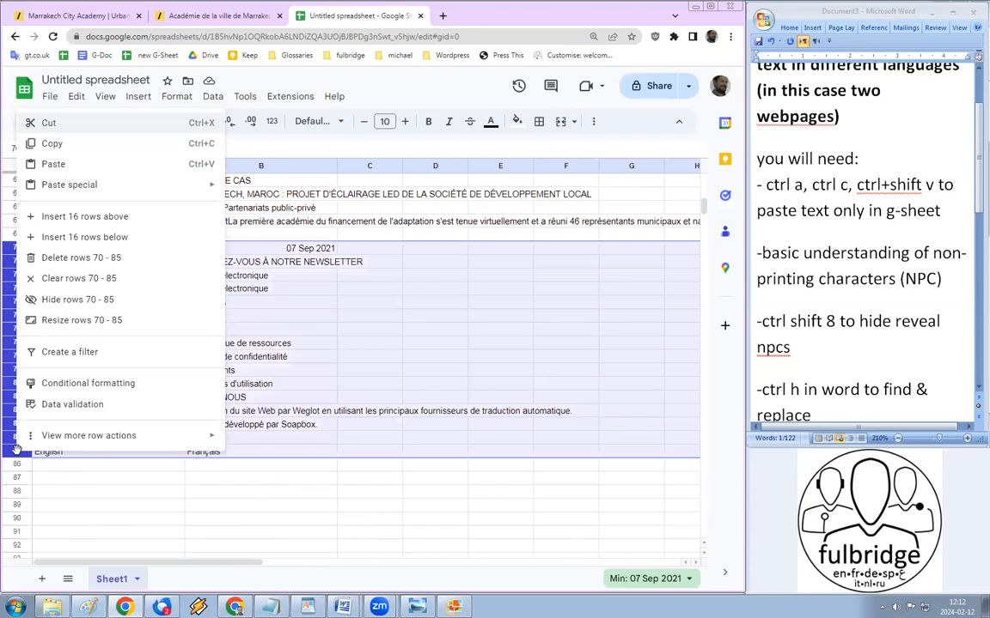
{"action": "left_click", "coordinate": [81, 258]}
{"action": "scroll", "coordinate": [293, 434], "scroll_direction": "up", "scroll_amount": 10}
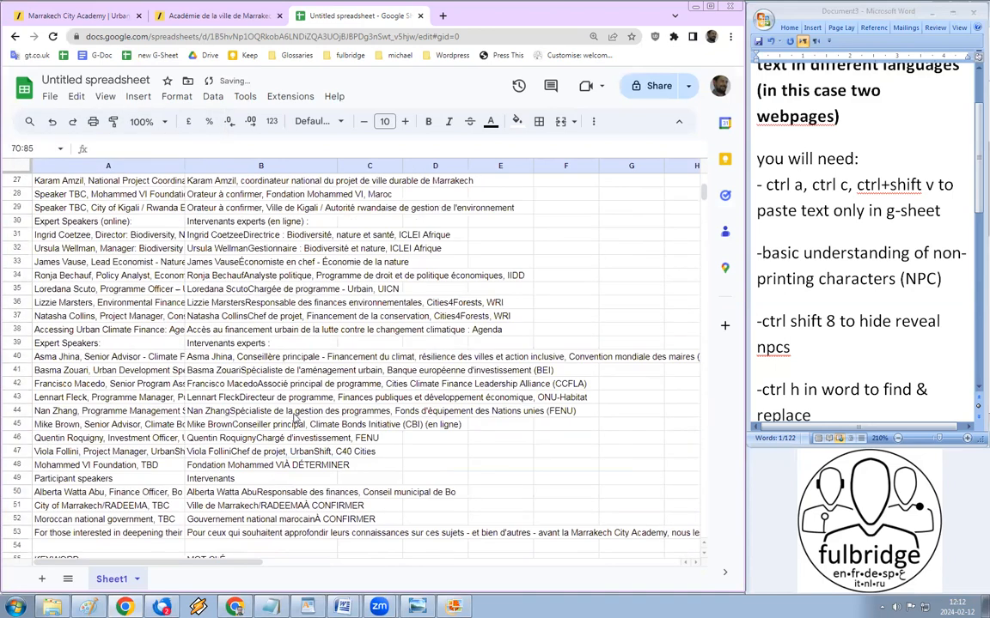
Step: Select columns A and B and set their text wrapping to Clip
{"action": "scroll", "coordinate": [19, 288], "scroll_direction": "up", "scroll_amount": 1}
{"action": "left_click", "coordinate": [19, 288]}
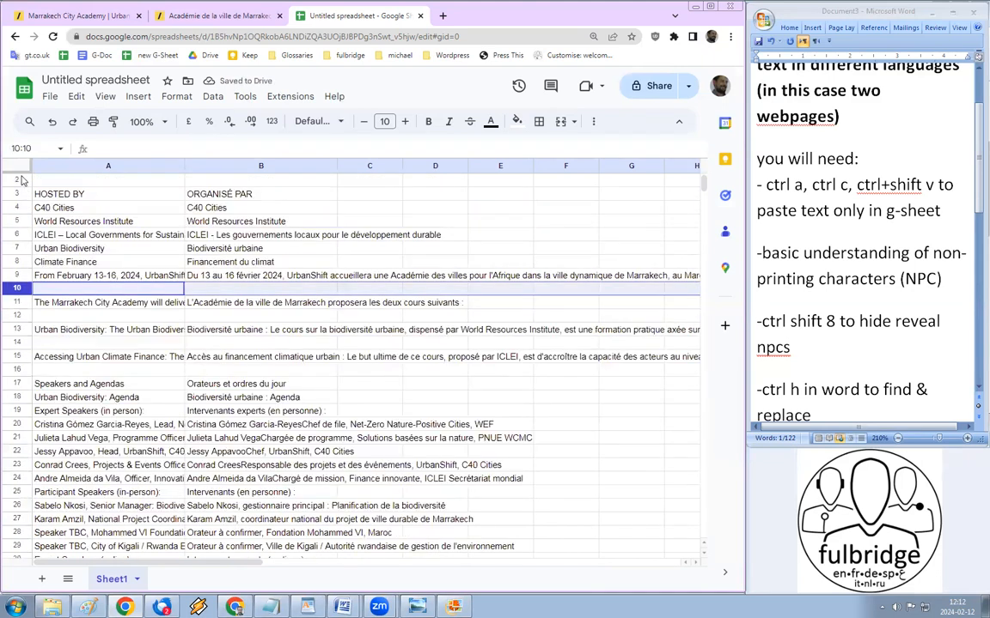
{"action": "left_click", "coordinate": [18, 180]}
{"action": "scroll", "coordinate": [232, 262], "scroll_direction": "up", "scroll_amount": 1}
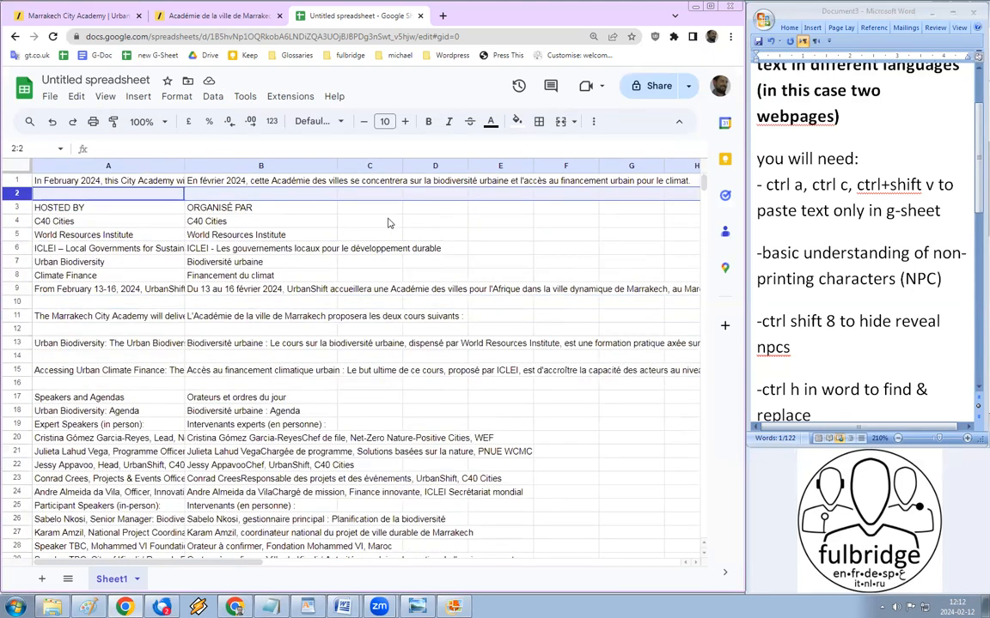
{"action": "left_click", "coordinate": [379, 184]}
{"action": "left_click", "coordinate": [376, 167]}
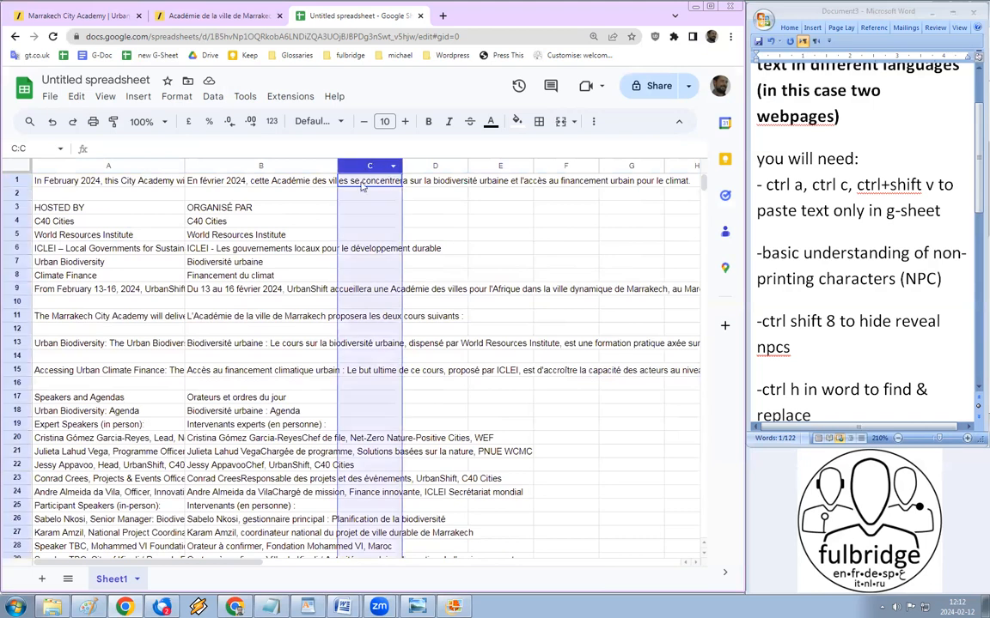
{"action": "left_click", "coordinate": [366, 183]}
{"action": "left_click", "coordinate": [127, 164]}
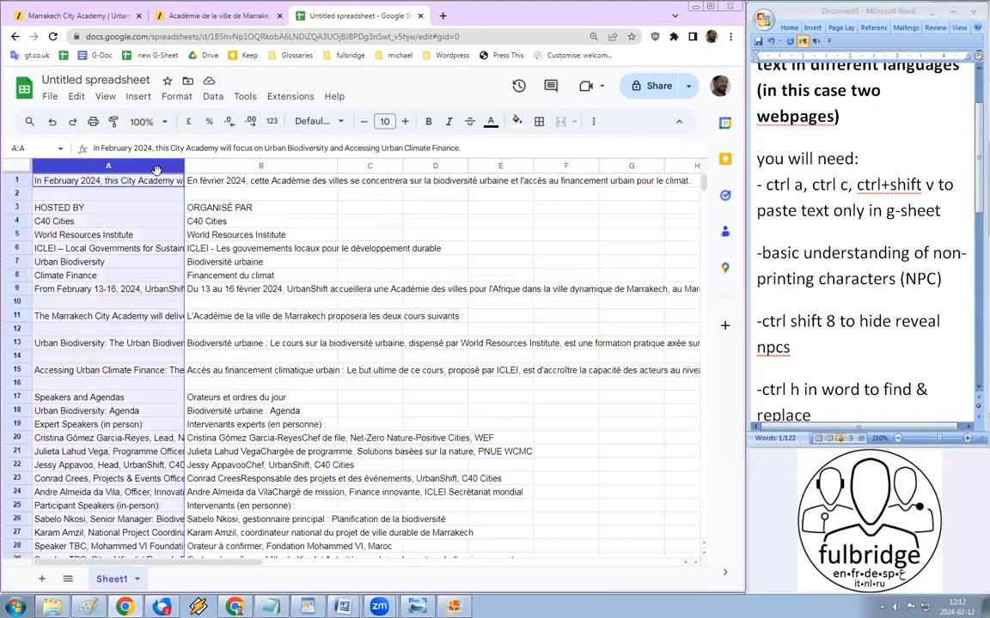
{"action": "left_click", "coordinate": [279, 168], "text": "shift"}
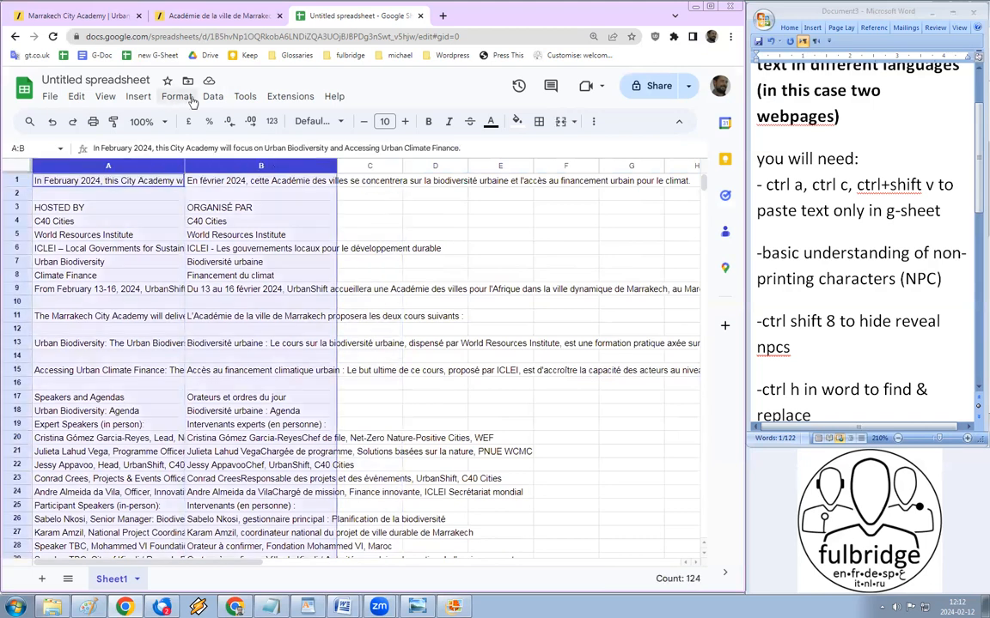
{"action": "left_click", "coordinate": [176, 97]}
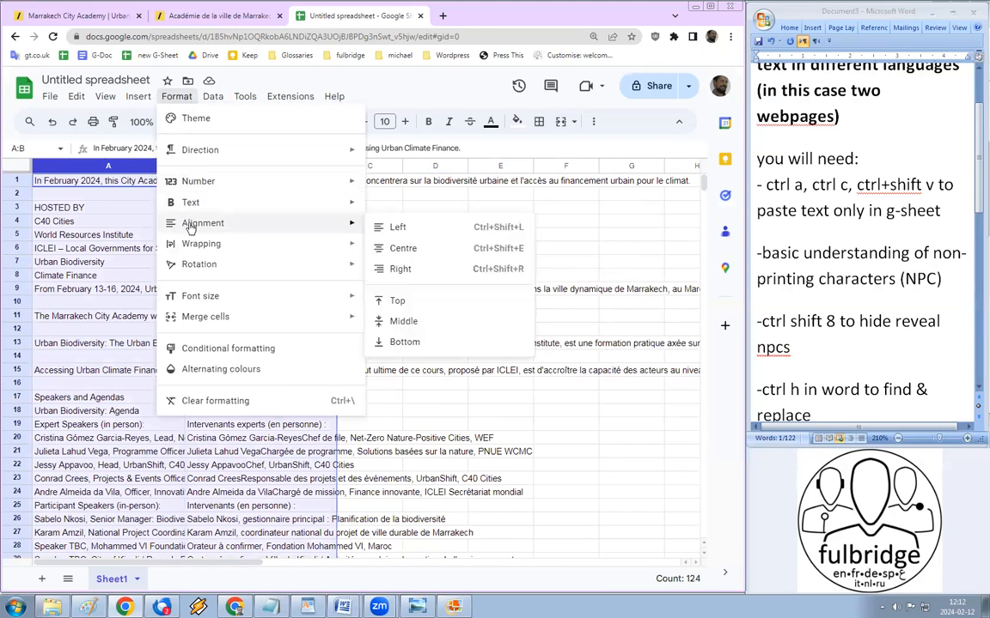
{"action": "mouse_move", "coordinate": [196, 244]}
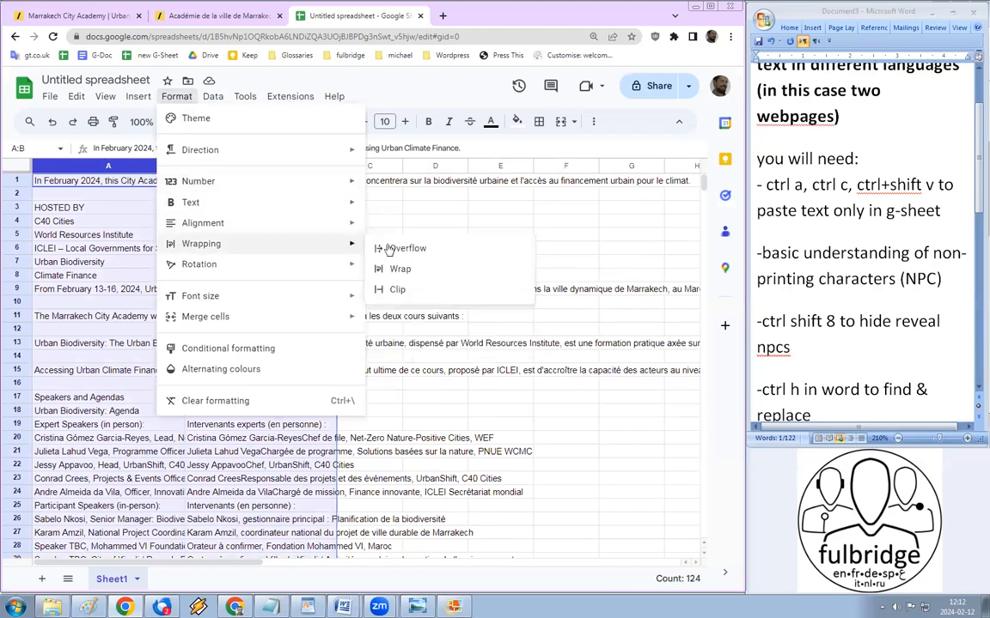
{"action": "left_click", "coordinate": [397, 288]}
{"action": "left_click", "coordinate": [366, 183]}
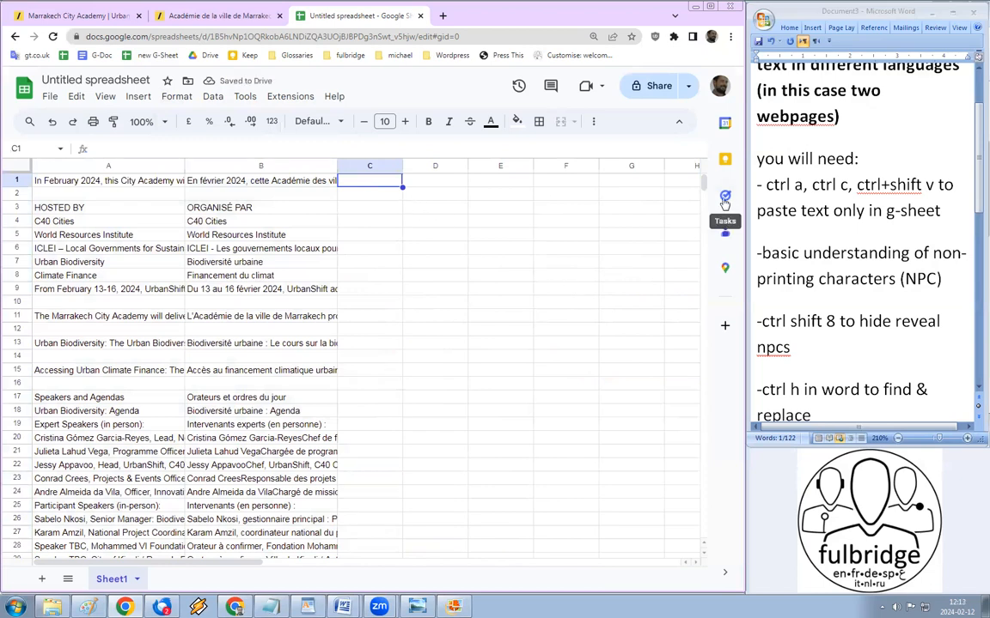
Step: Enter 1 in C1 and 2 in C2 to start the row numbering
{"action": "type", "text": "12"}
{"action": "key", "text": "Return"}
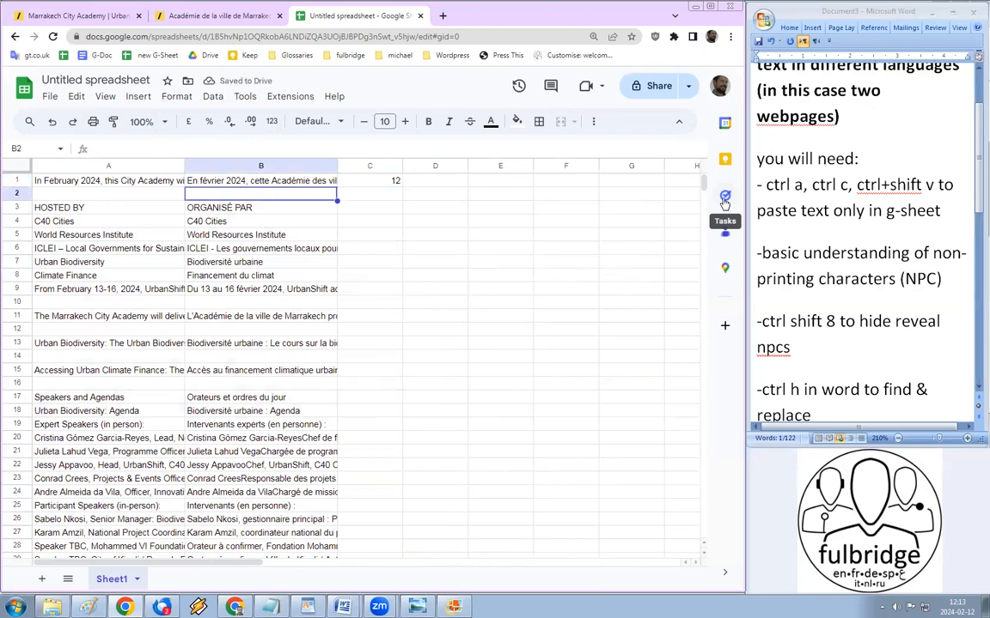
{"action": "key", "text": "Up"}
{"action": "type", "text": "1"}
{"action": "key", "text": "Return"}
{"action": "type", "text": "2"}
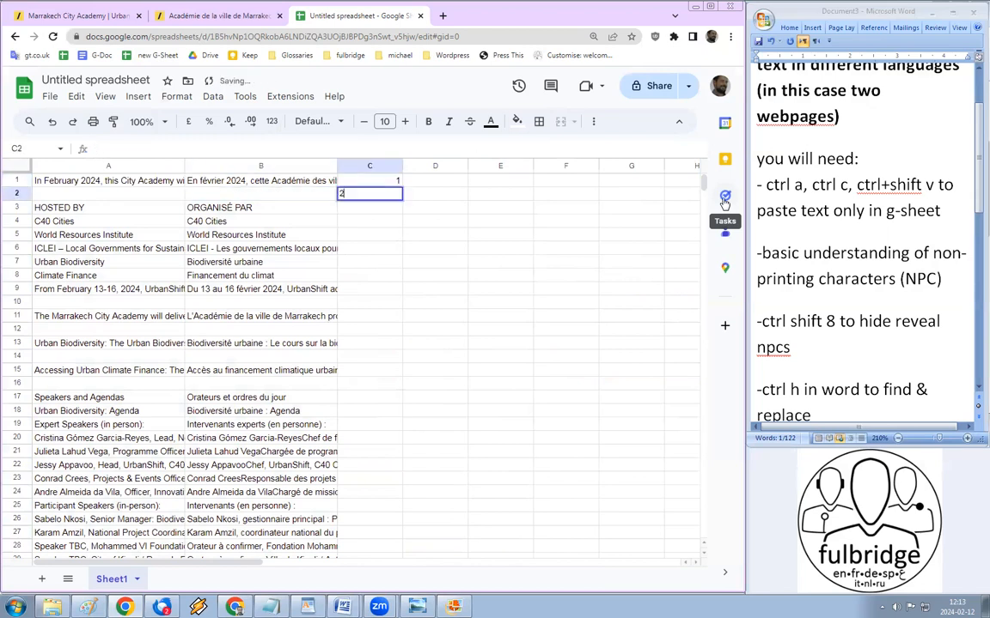
{"action": "key", "text": "Return"}
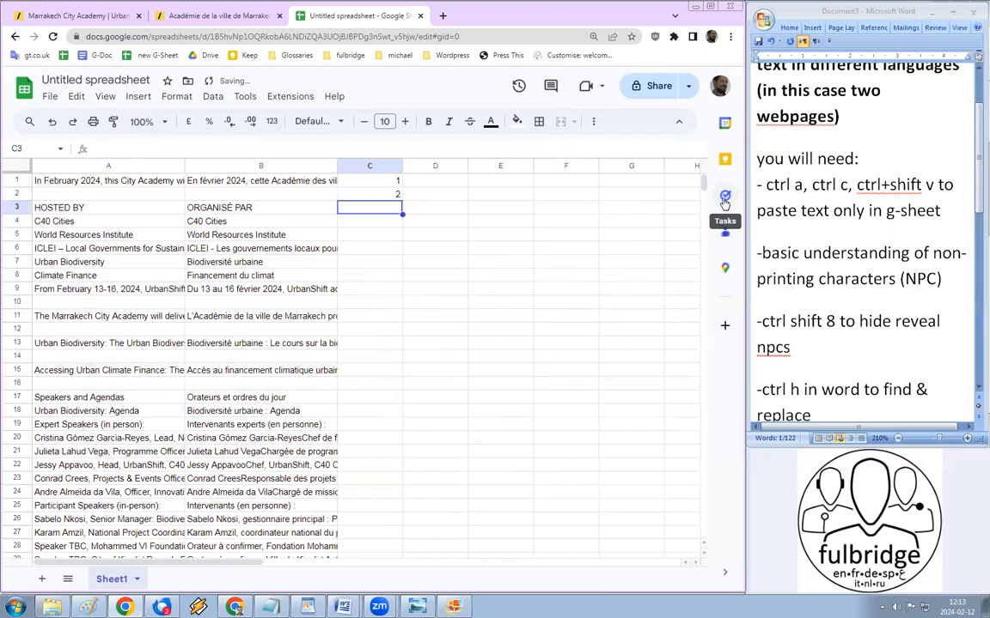
Step: Fill the 1, 2 sequence down column C to number every row through 102
{"action": "left_click", "coordinate": [391, 181]}
{"action": "left_click", "coordinate": [387, 198], "text": "shift"}
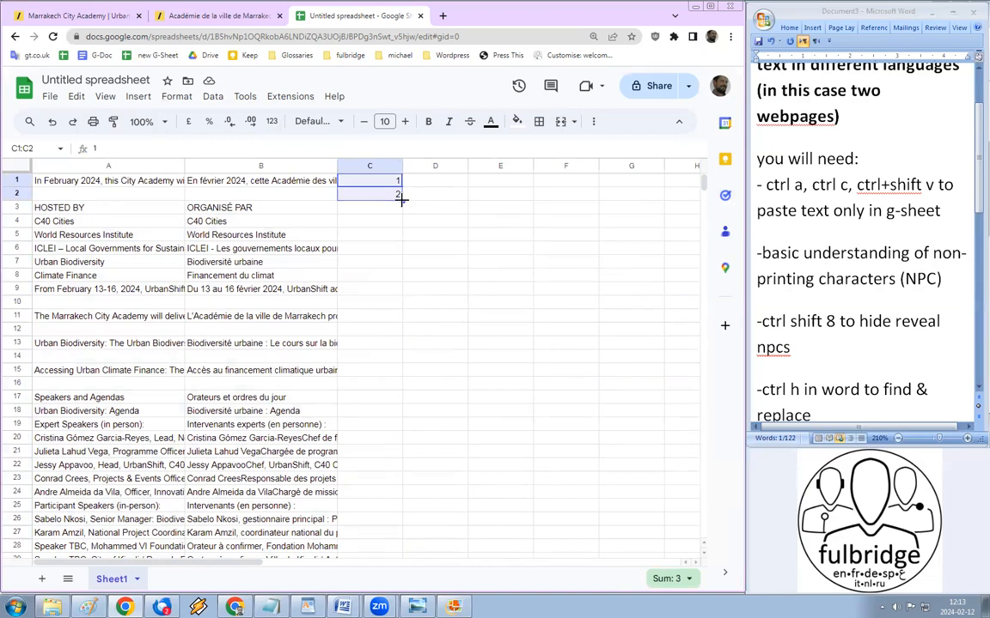
{"action": "left_click_drag", "start_coordinate": [401, 199], "coordinate": [399, 546]}
{"action": "scroll", "coordinate": [356, 417], "scroll_direction": "up", "scroll_amount": 3}
{"action": "scroll", "coordinate": [356, 418], "scroll_direction": "down", "scroll_amount": 7}
{"action": "scroll", "coordinate": [105, 237], "scroll_direction": "up", "scroll_amount": 5}
{"action": "scroll", "coordinate": [103, 237], "scroll_direction": "up", "scroll_amount": 15}
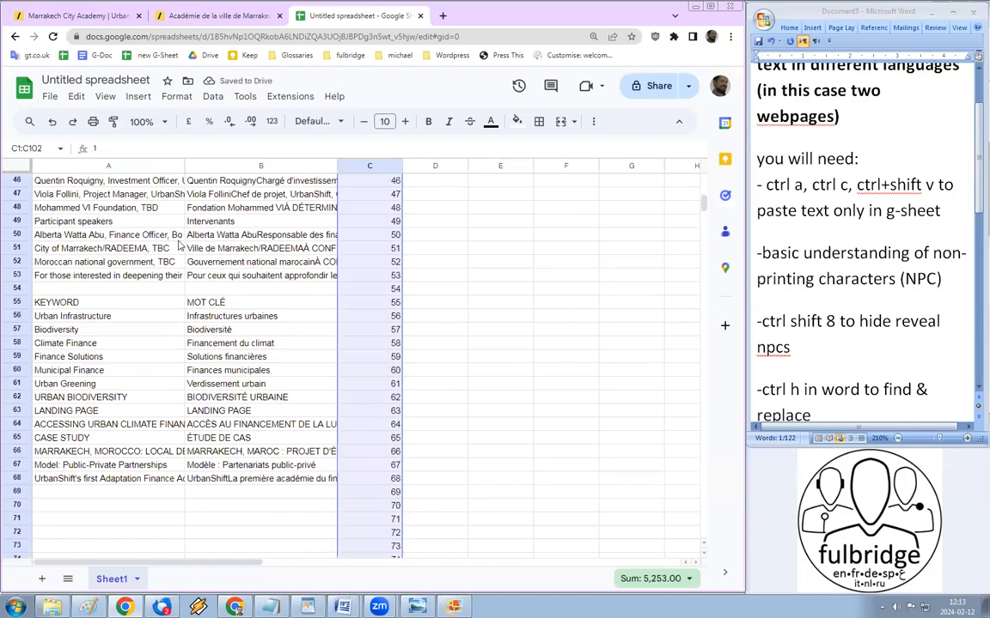
Step: Sort the whole sheet A to Z by the English column A
{"action": "scroll", "coordinate": [146, 214], "scroll_direction": "up", "scroll_amount": 6}
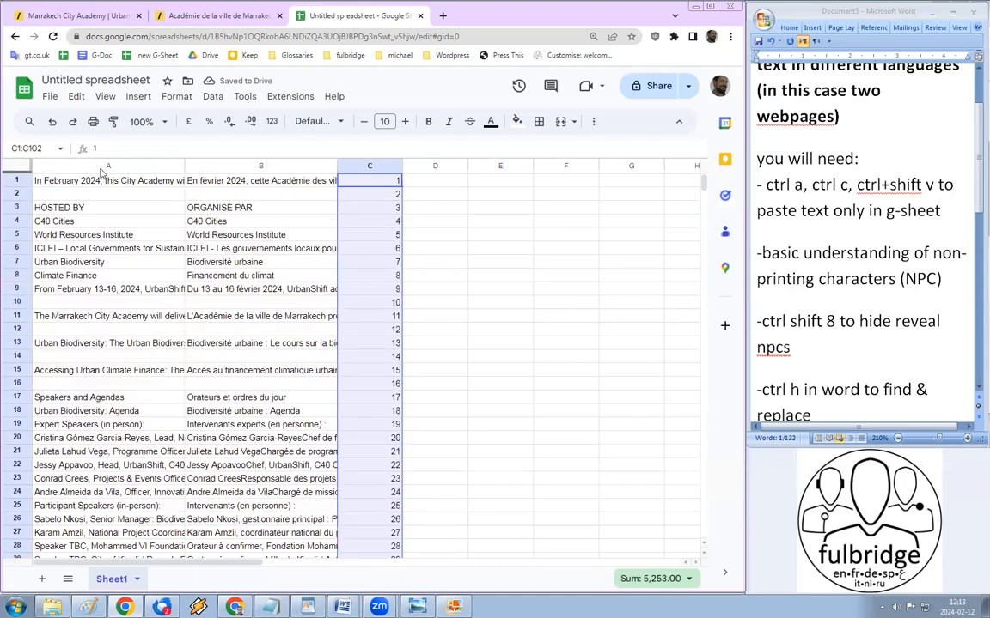
{"action": "left_click", "coordinate": [111, 166]}
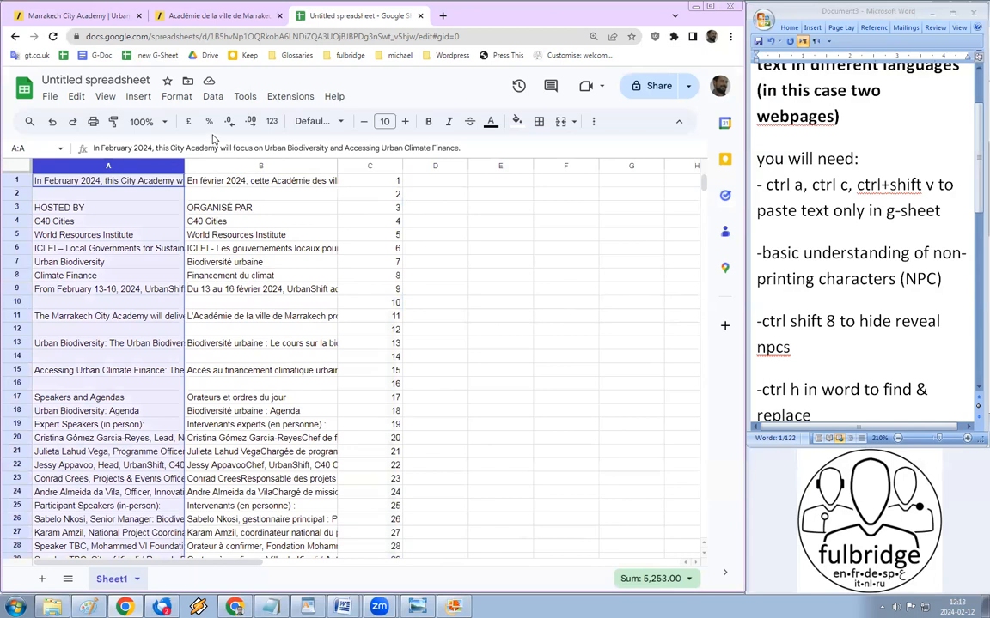
{"action": "left_click", "coordinate": [213, 96]}
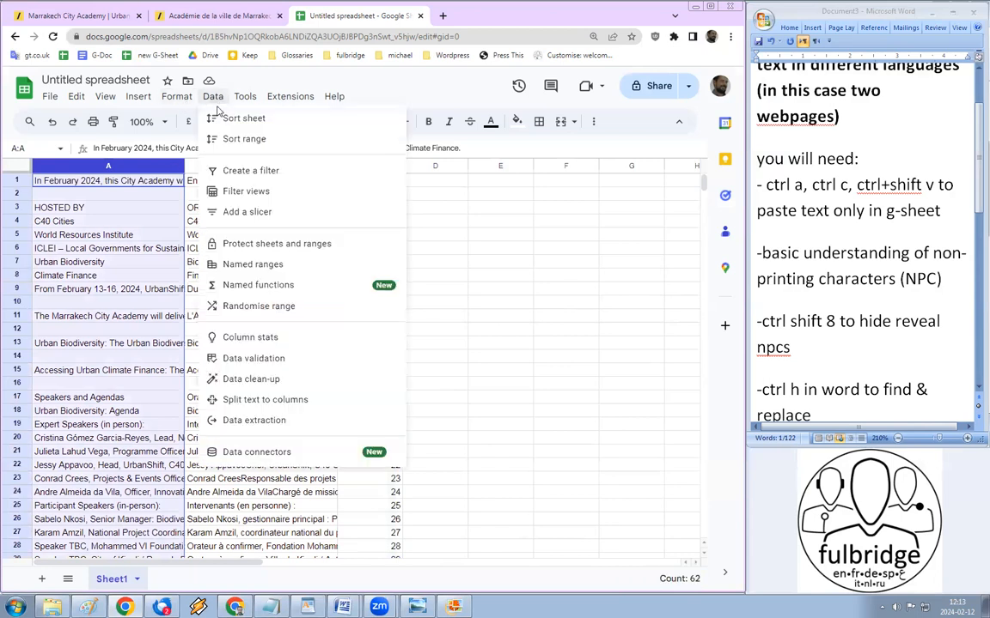
{"action": "mouse_move", "coordinate": [221, 117]}
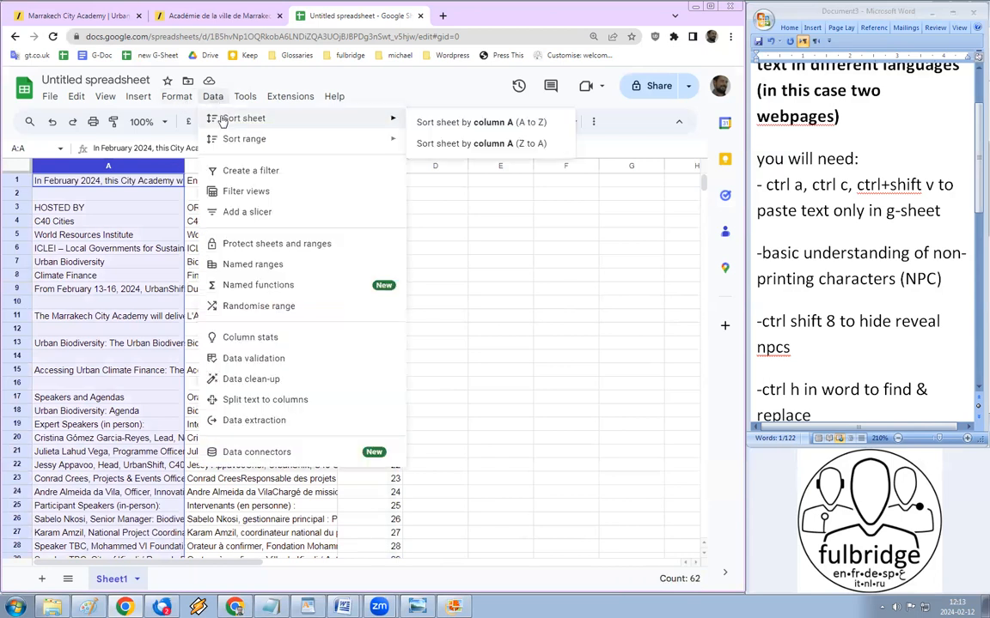
{"action": "left_click", "coordinate": [547, 125]}
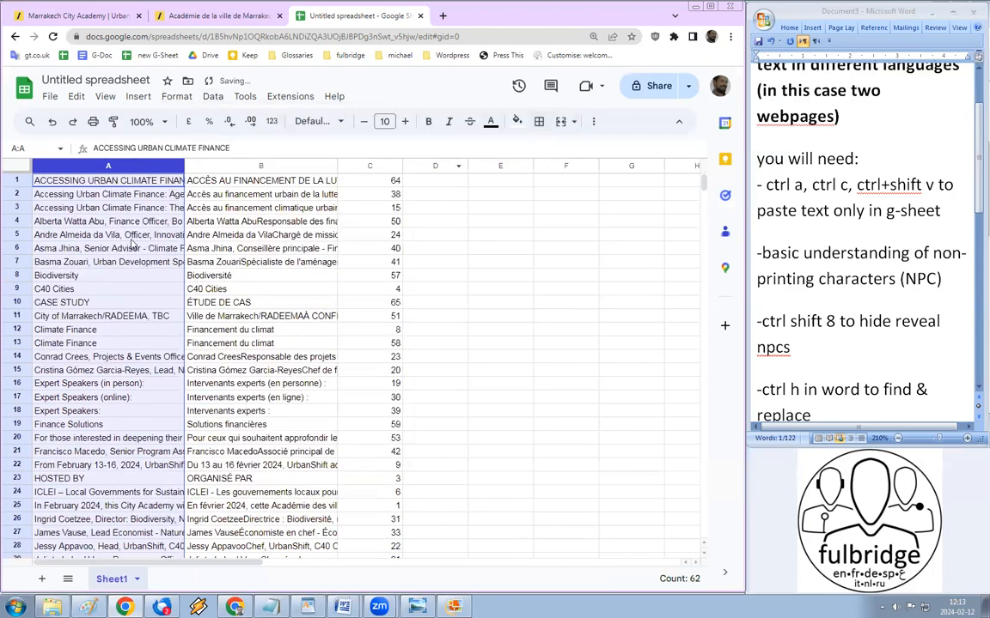
Step: Delete the empty rows 63 to 947 below the sorted text
{"action": "scroll", "coordinate": [131, 243], "scroll_direction": "down", "scroll_amount": 3}
{"action": "scroll", "coordinate": [130, 243], "scroll_direction": "down", "scroll_amount": 12}
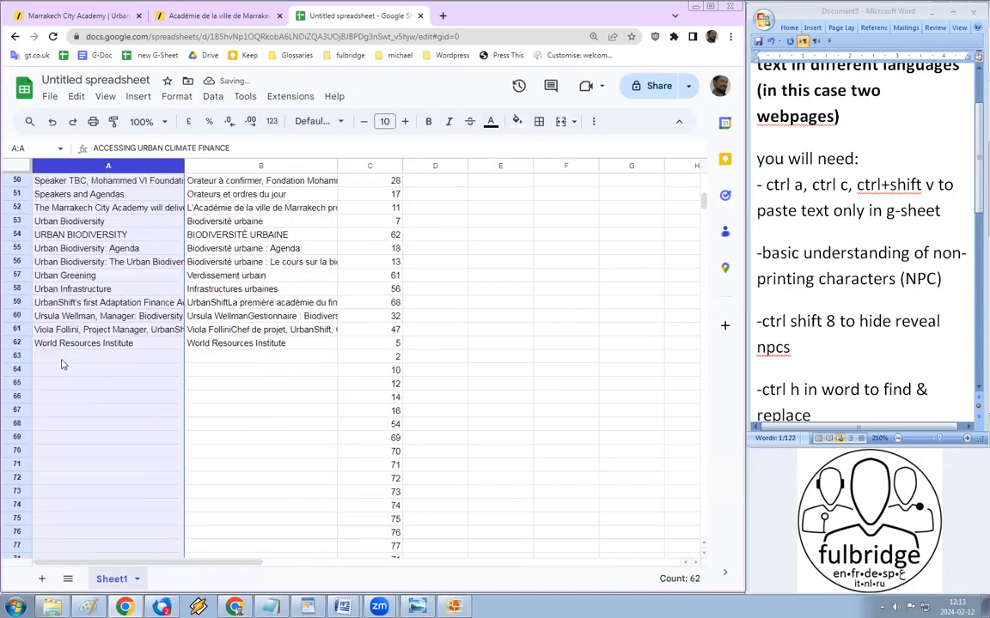
{"action": "left_click", "coordinate": [348, 356]}
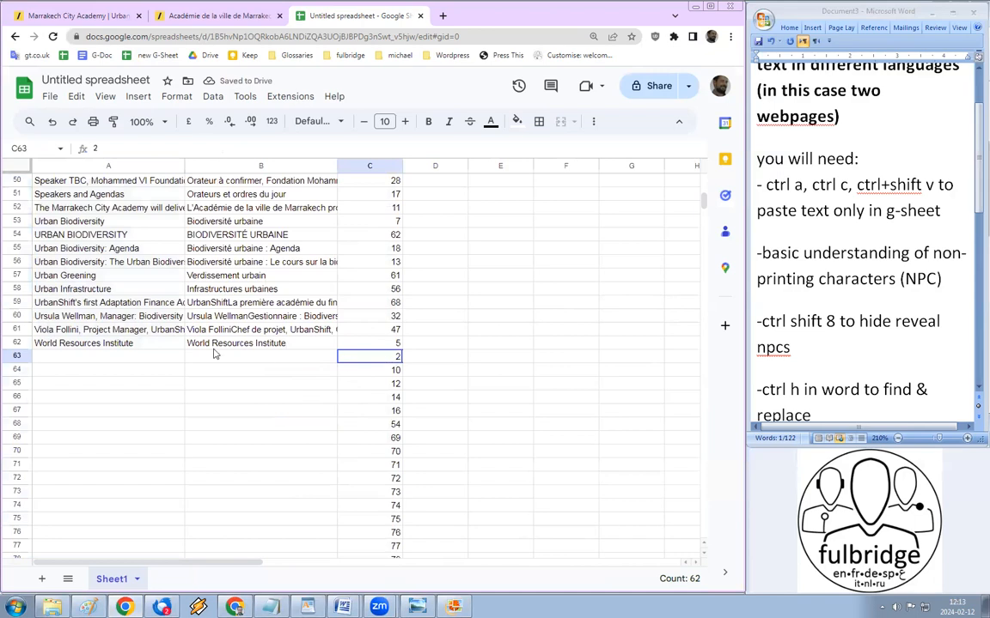
{"action": "left_click", "coordinate": [16, 357]}
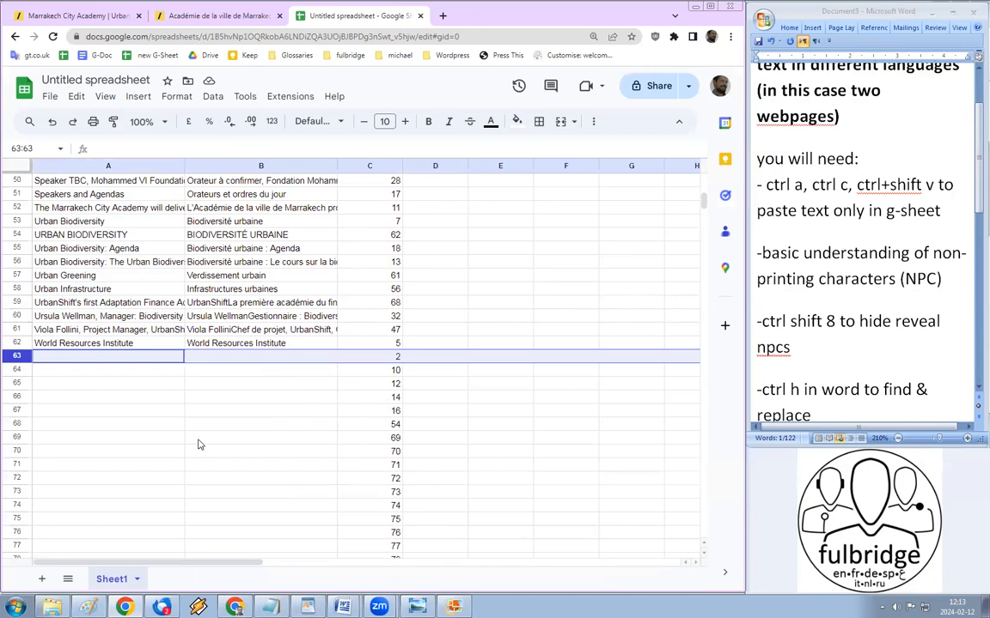
{"action": "key", "text": "ctrl+shift+Down"}
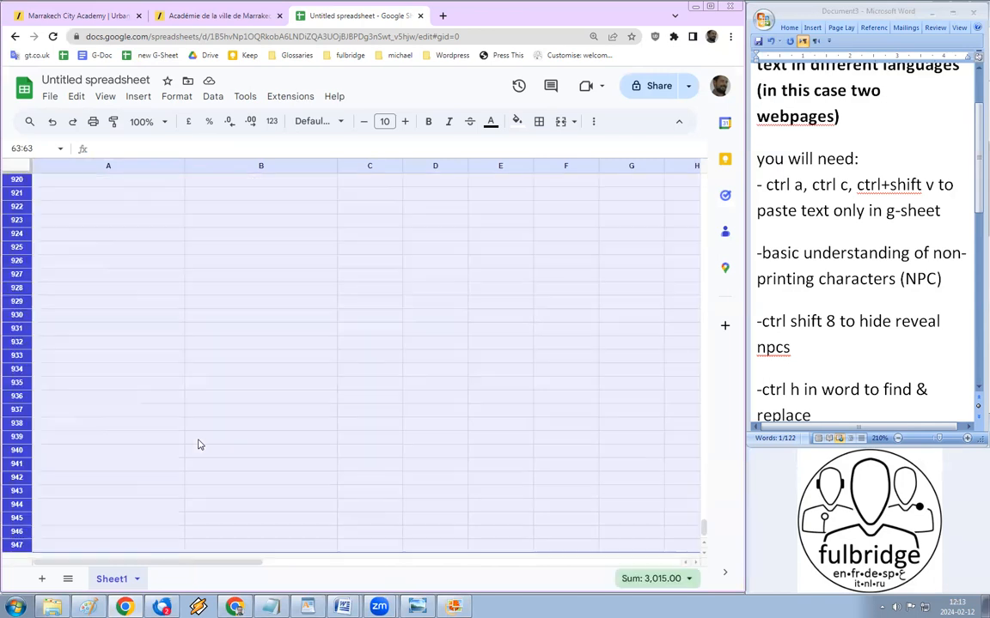
{"action": "right_click", "coordinate": [27, 314]}
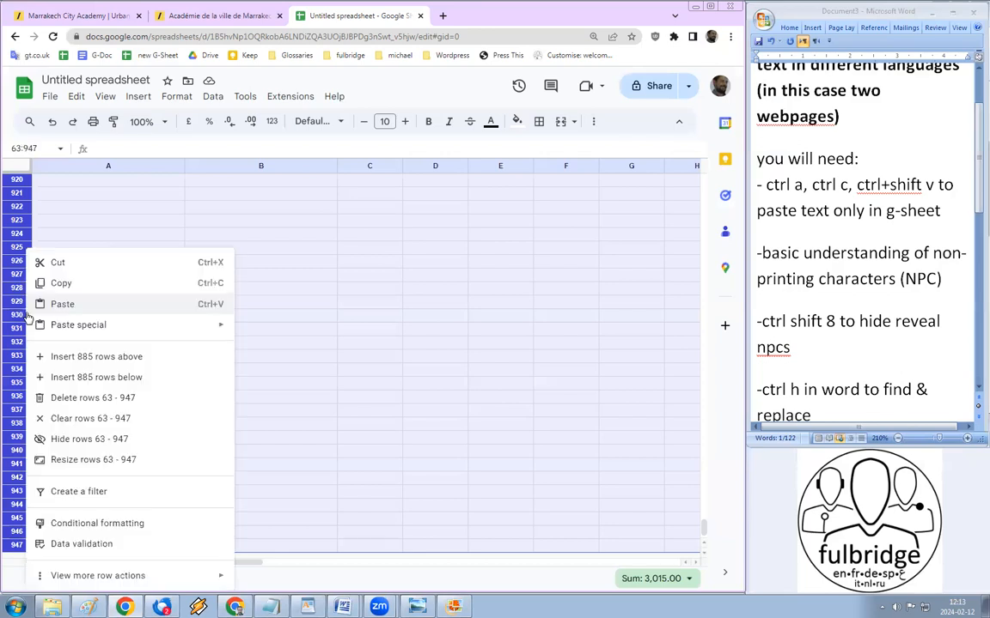
{"action": "left_click", "coordinate": [70, 401]}
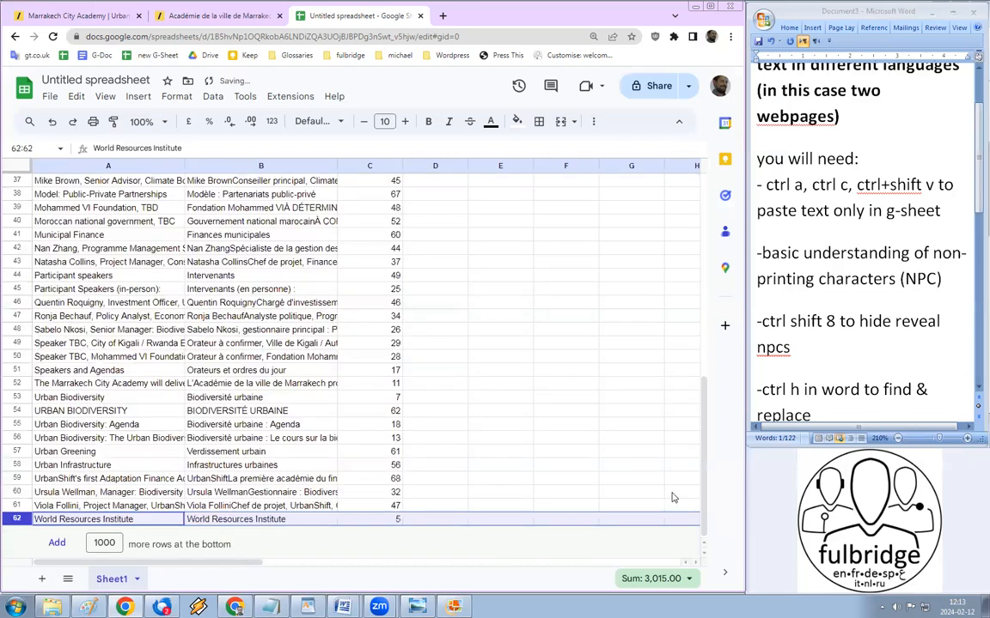
{"action": "left_click", "coordinate": [370, 165]}
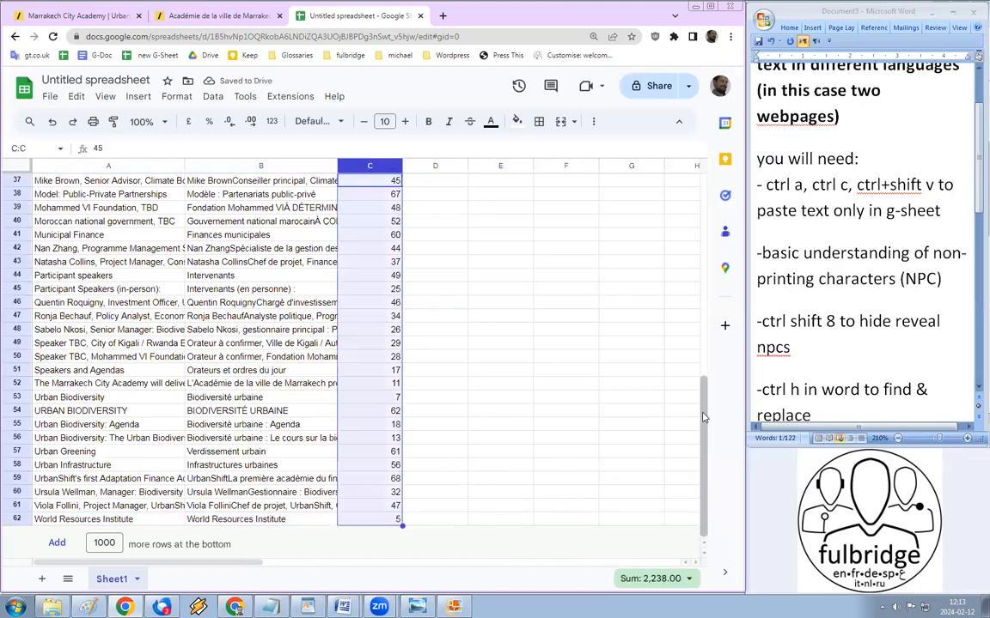
{"action": "scroll", "coordinate": [629, 375], "scroll_direction": "up", "scroll_amount": 8}
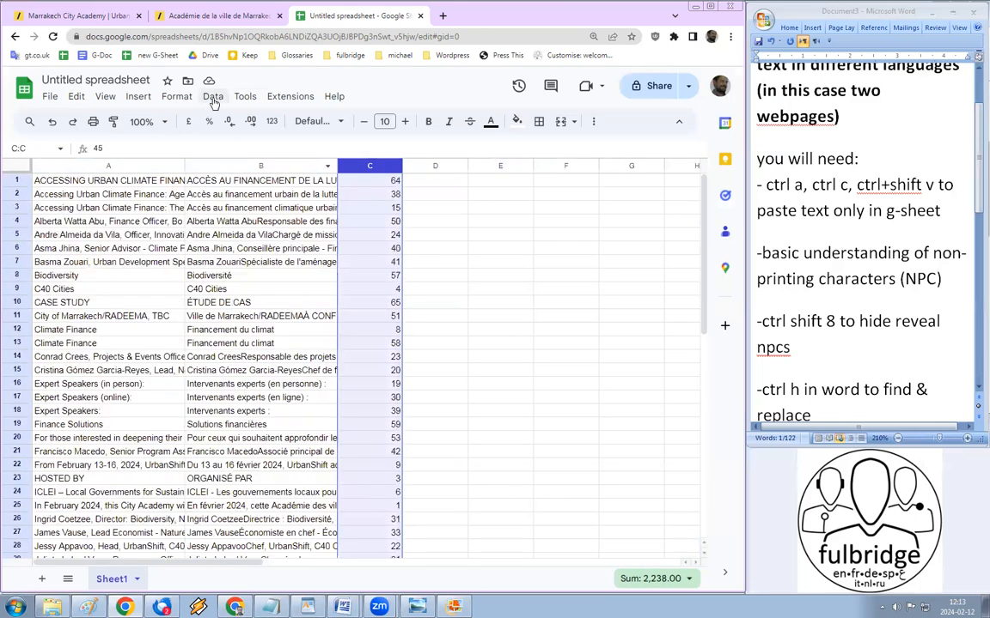
Step: Sort the sheet A to Z by the column C numbers
{"action": "left_click", "coordinate": [212, 96]}
{"action": "mouse_move", "coordinate": [361, 118]}
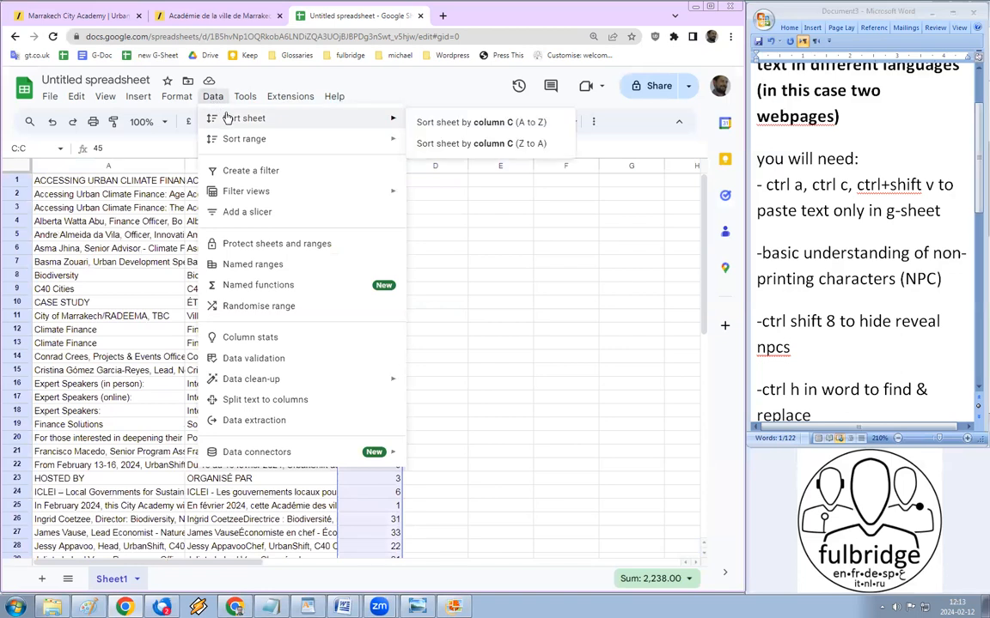
{"action": "left_click", "coordinate": [440, 122]}
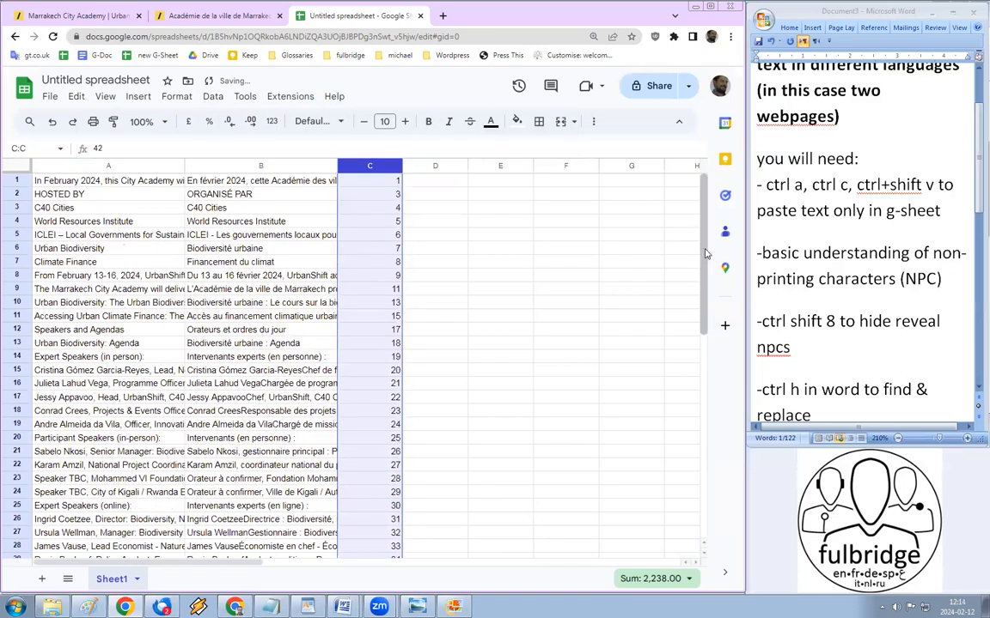
Step: Select the English and French columns A and B together
{"action": "left_click", "coordinate": [84, 163]}
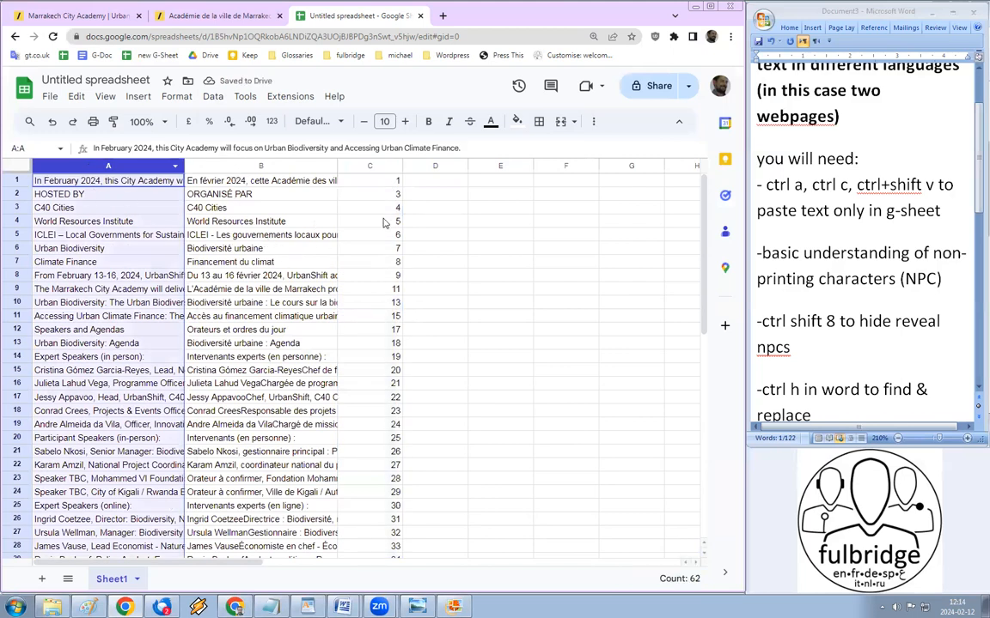
{"action": "left_click", "coordinate": [194, 163], "text": "shift"}
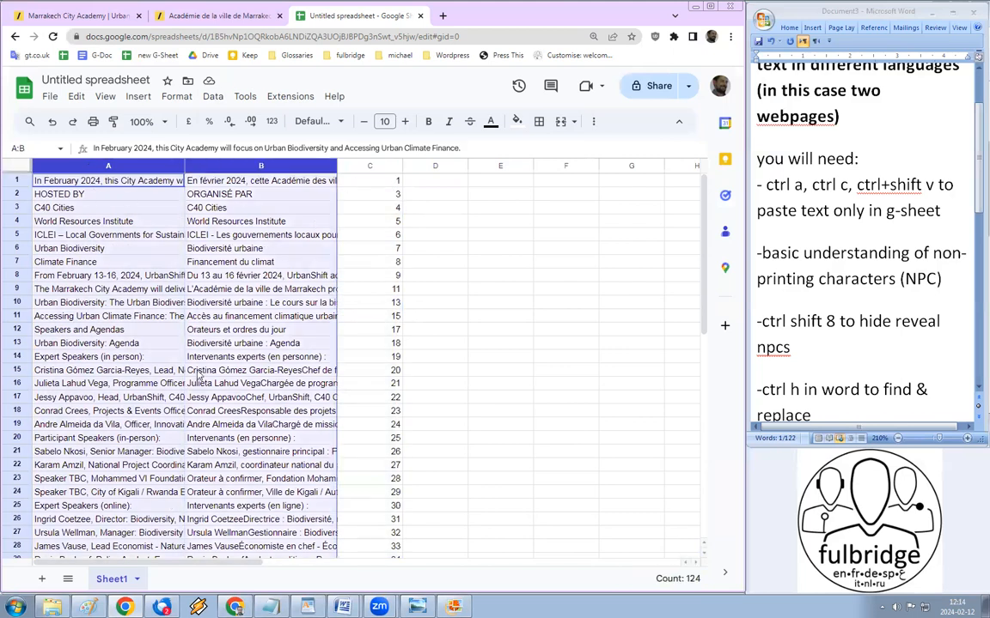
{"action": "scroll", "coordinate": [197, 376], "scroll_direction": "down", "scroll_amount": 1}
{"action": "scroll", "coordinate": [197, 376], "scroll_direction": "down", "scroll_amount": 5}
{"action": "scroll", "coordinate": [224, 344], "scroll_direction": "up", "scroll_amount": 6}
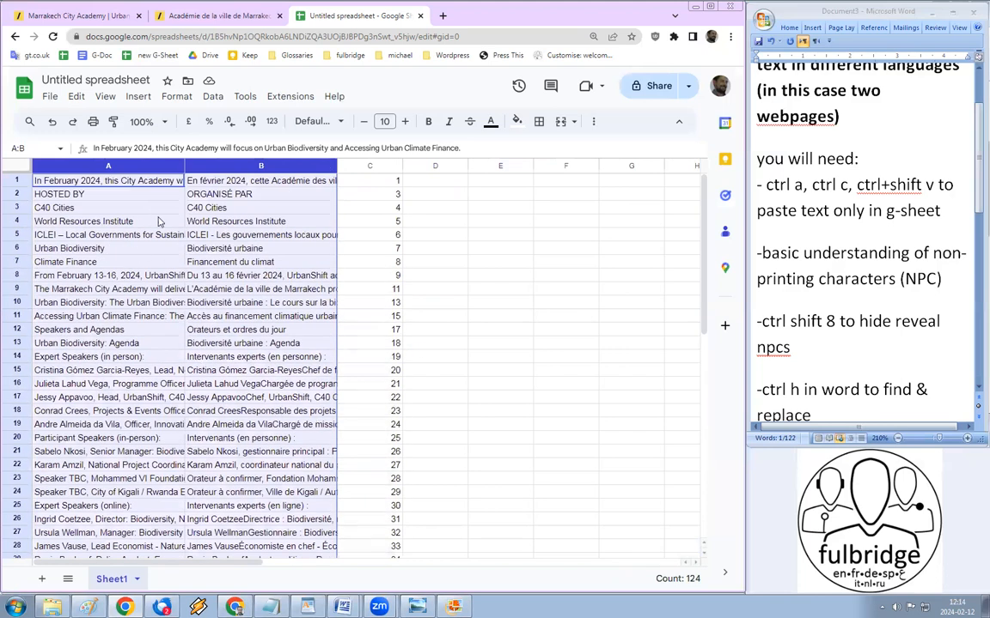
{"action": "left_click", "coordinate": [109, 166]}
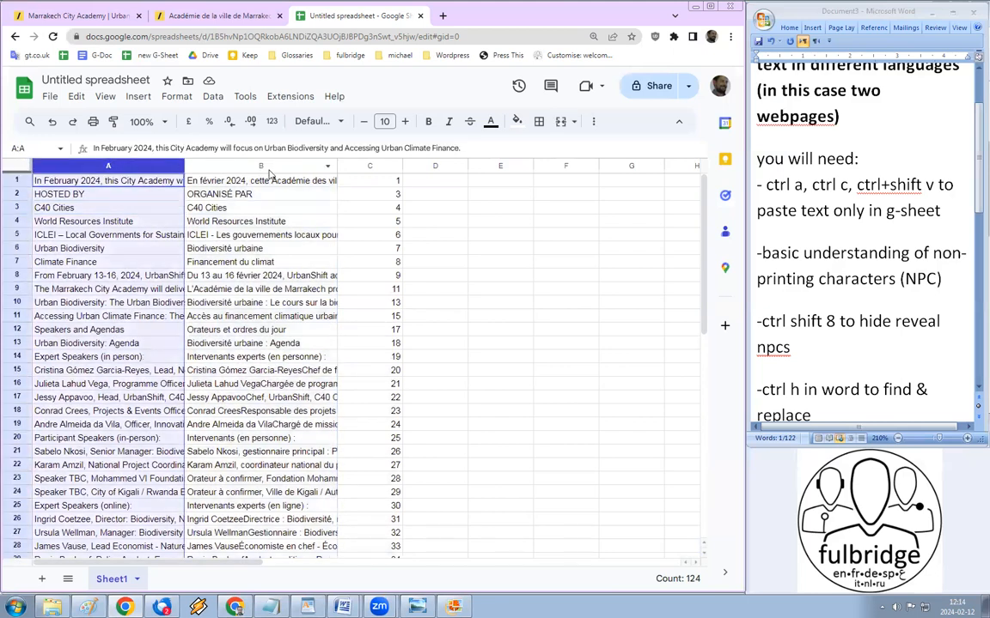
{"action": "left_click", "coordinate": [232, 165]}
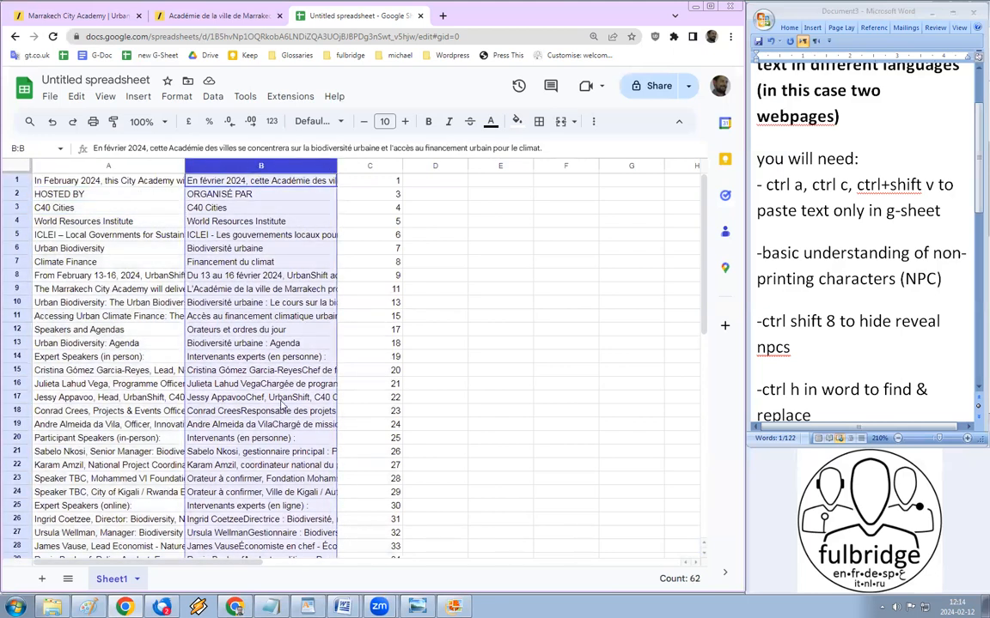
{"action": "left_click", "coordinate": [109, 207]}
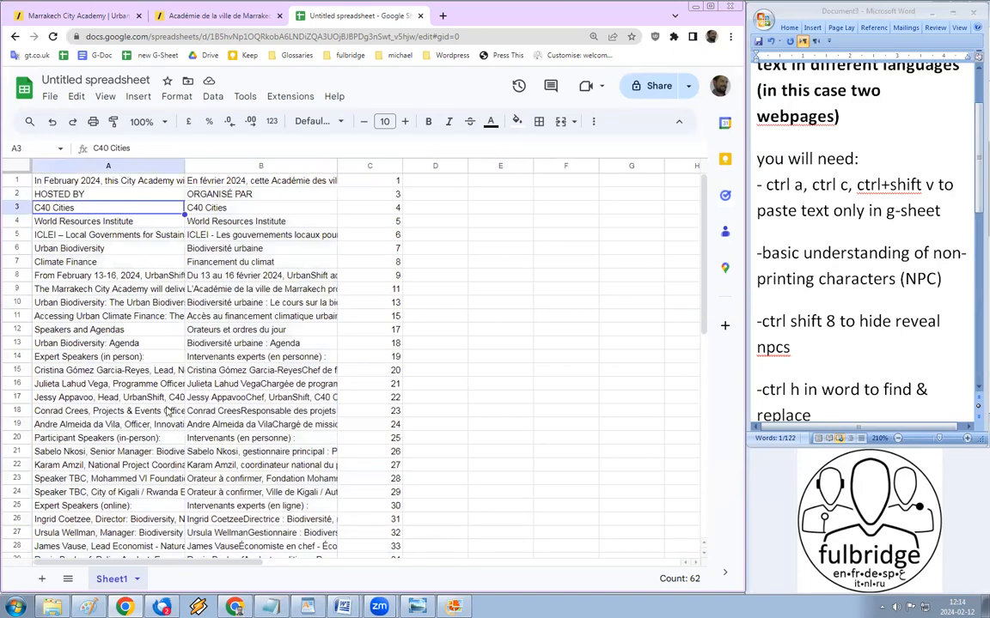
{"action": "left_click", "coordinate": [108, 165]}
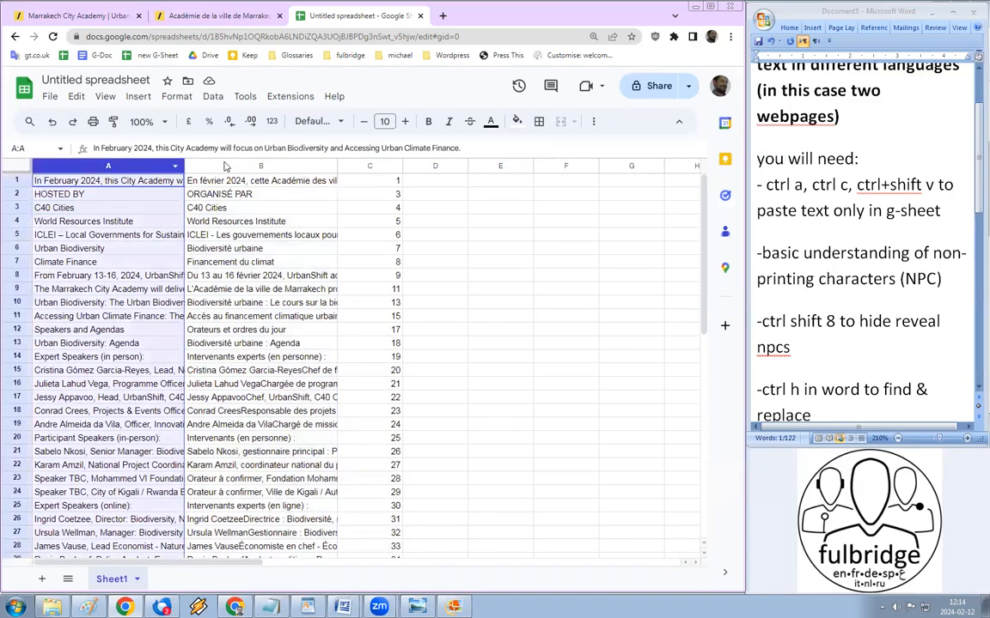
{"action": "left_click", "coordinate": [224, 162], "text": "shift"}
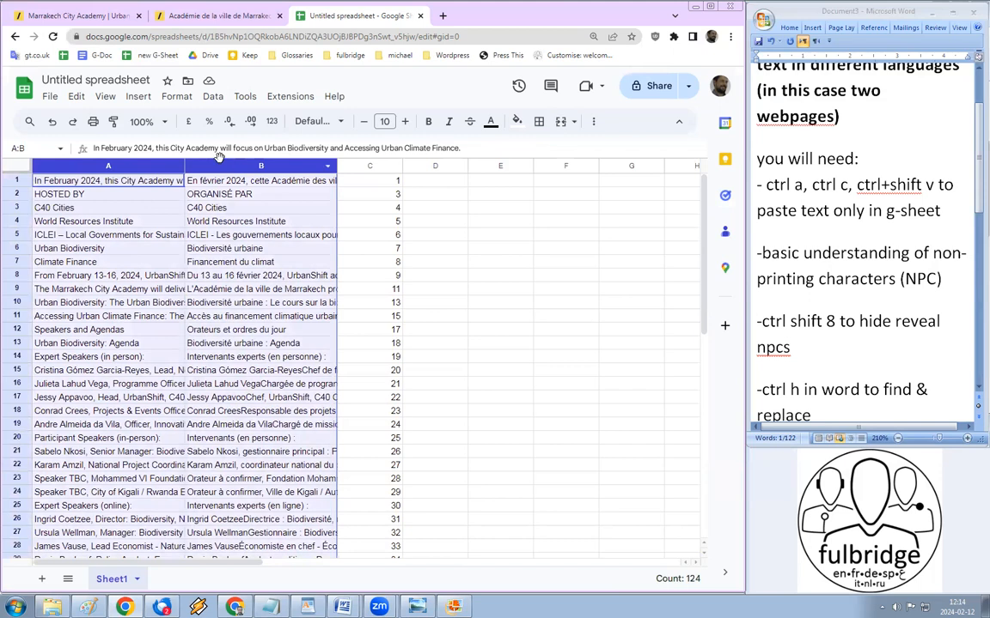
Step: Turn on text wrapping for columns A and B
{"action": "left_click", "coordinate": [172, 98]}
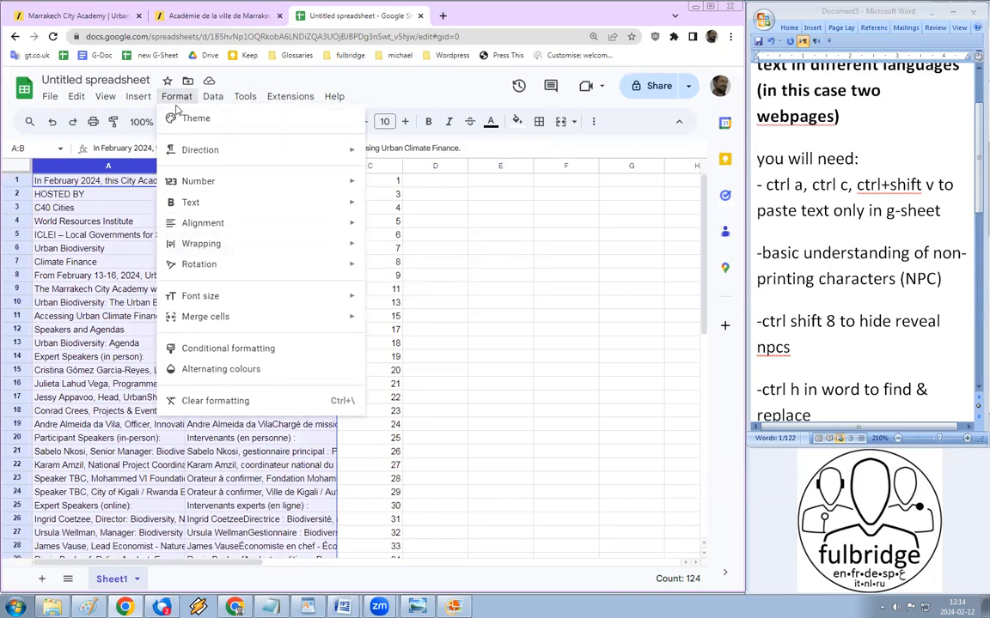
{"action": "mouse_move", "coordinate": [196, 247]}
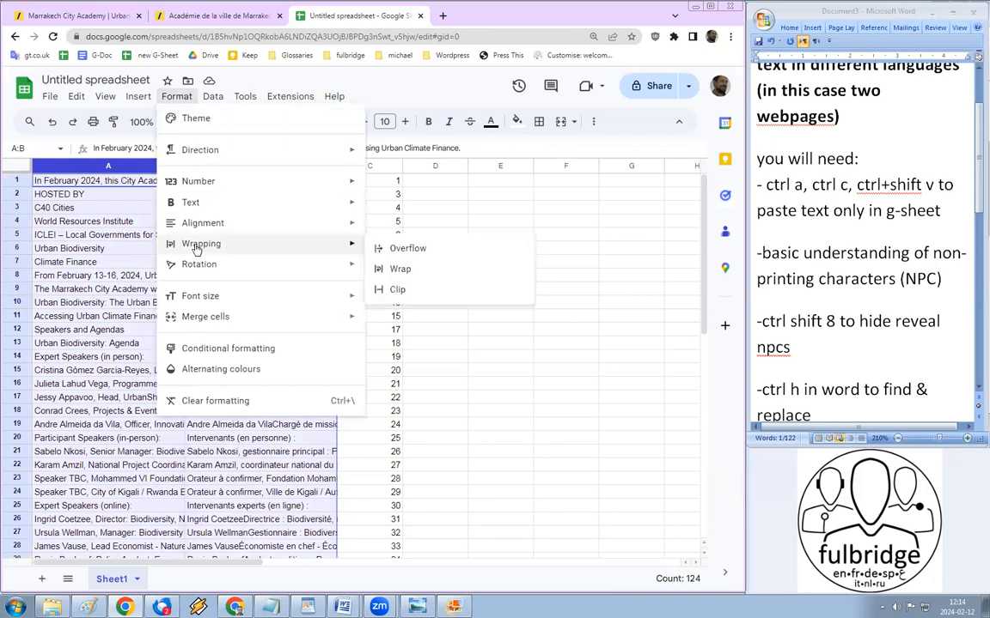
{"action": "left_click", "coordinate": [400, 272]}
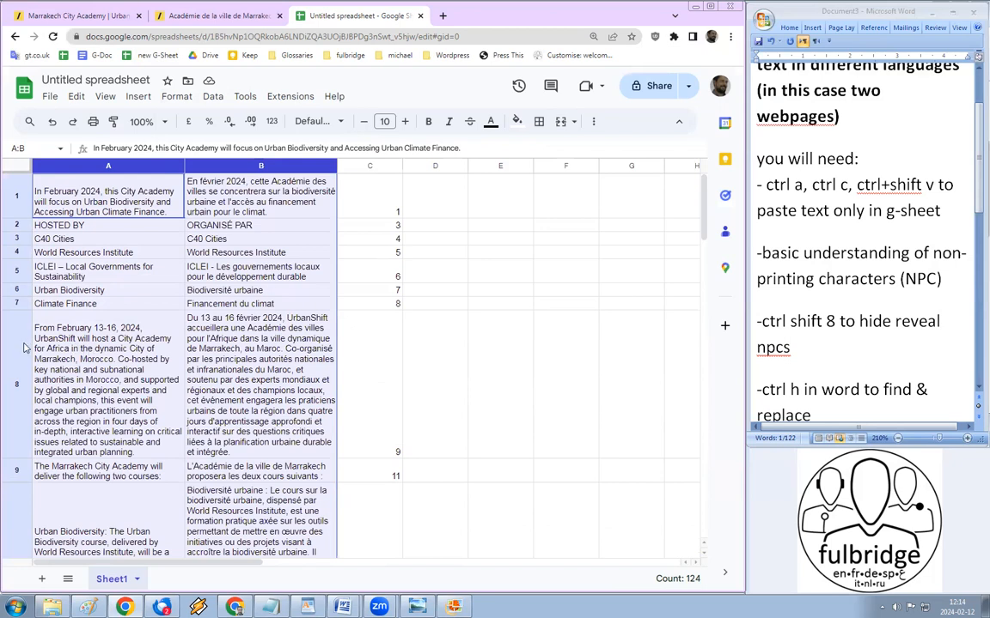
{"action": "left_click", "coordinate": [69, 371]}
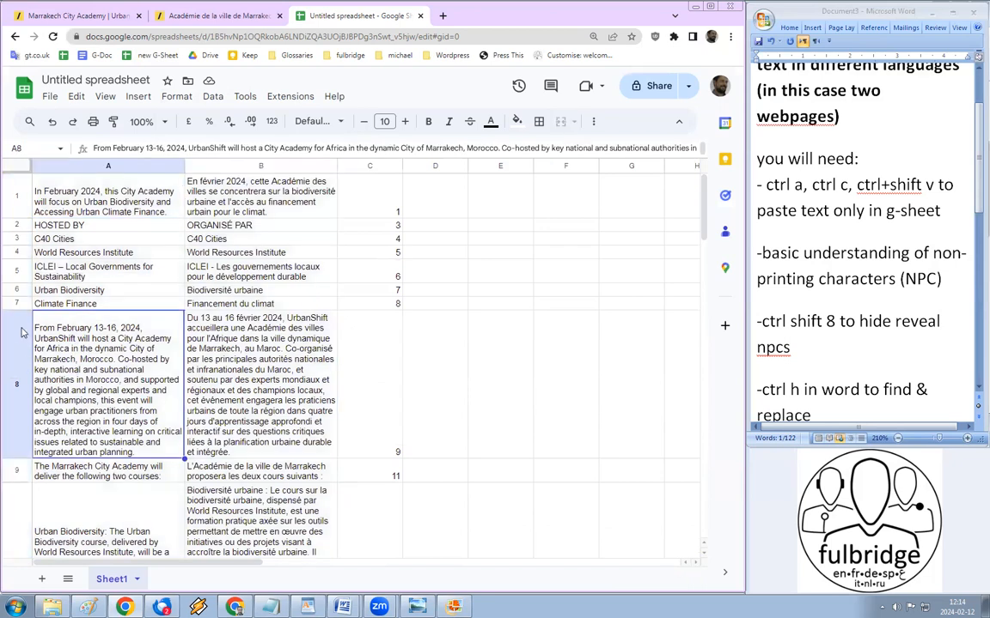
Step: Set vertical alignment to Top for the whole sheet, then check the A8 and B8 paragraphs
{"action": "left_click", "coordinate": [19, 167]}
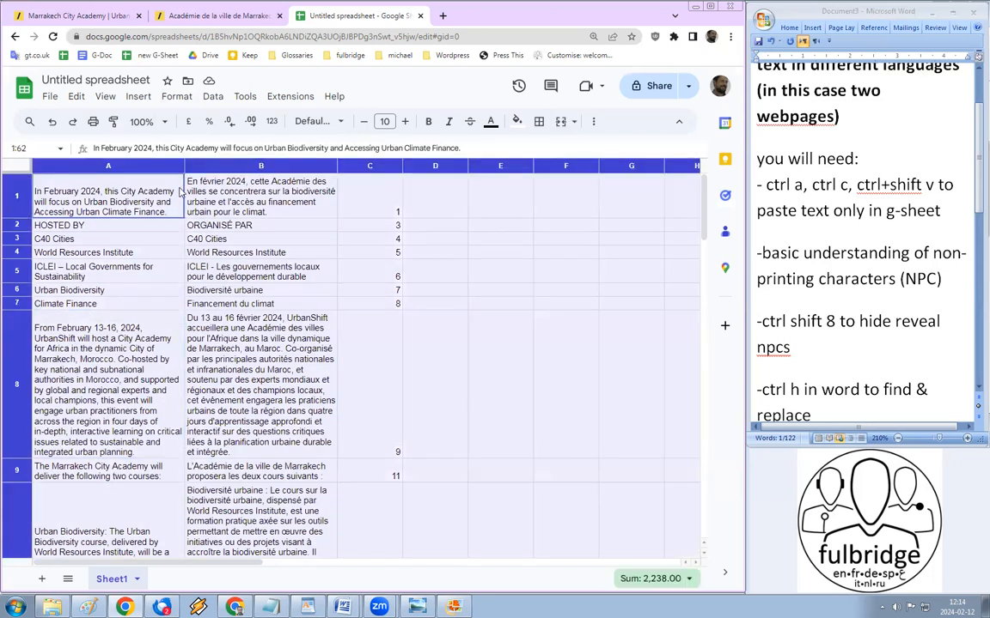
{"action": "left_click", "coordinate": [592, 126]}
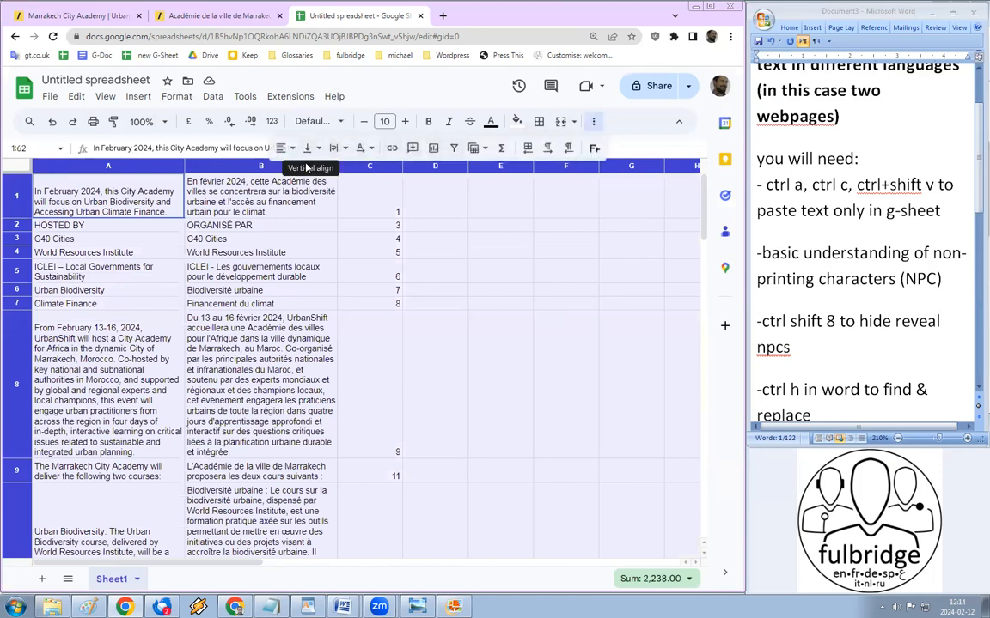
{"action": "left_click", "coordinate": [308, 150]}
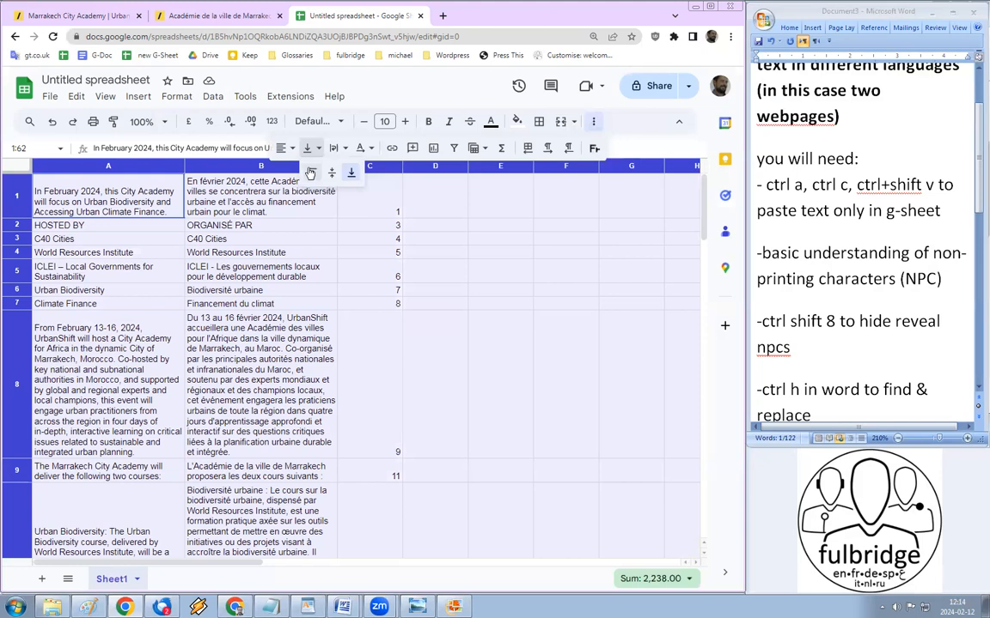
{"action": "left_click", "coordinate": [310, 173]}
{"action": "left_click", "coordinate": [64, 301]}
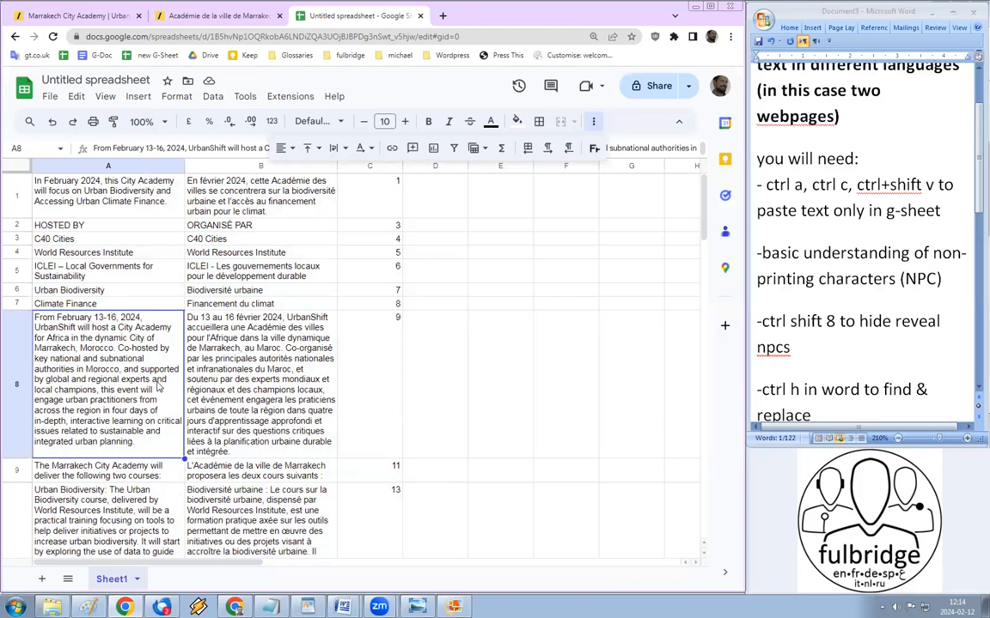
{"action": "left_click", "coordinate": [276, 382]}
{"action": "left_click", "coordinate": [79, 352]}
{"action": "left_click", "coordinate": [231, 352]}
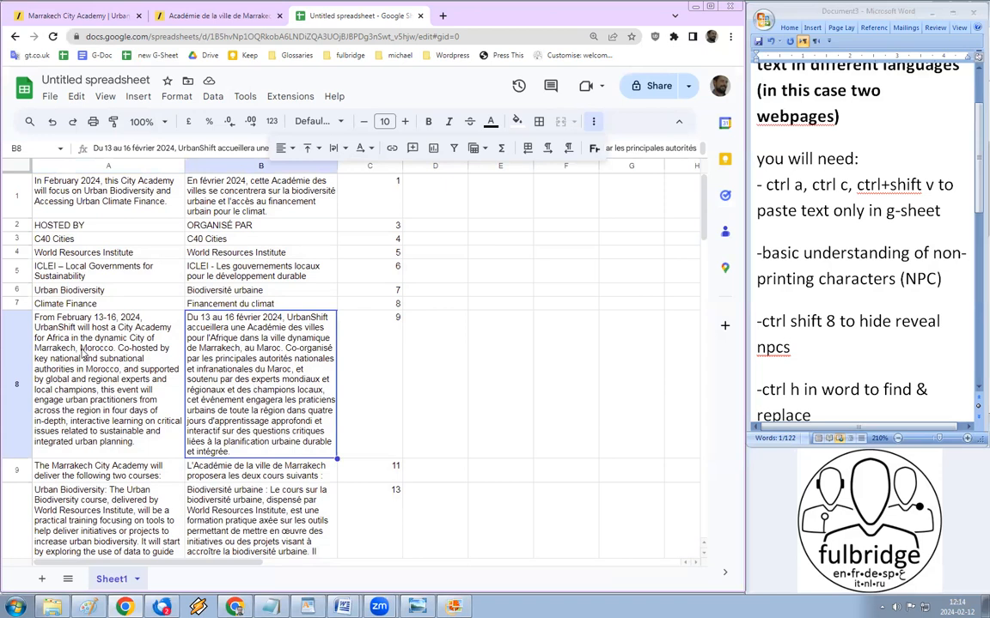
{"action": "left_click", "coordinate": [84, 359]}
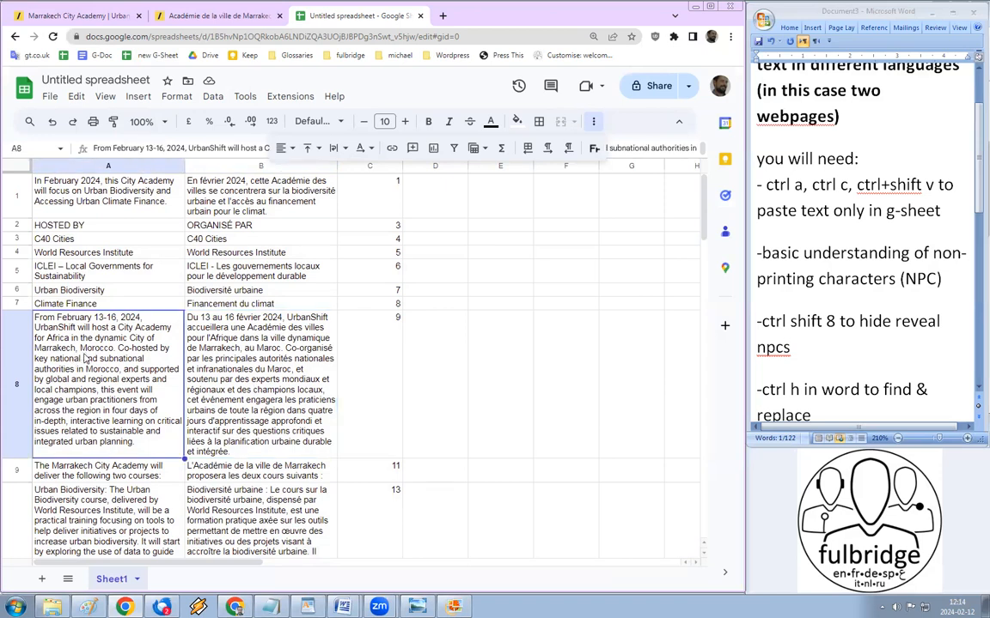
{"action": "left_click", "coordinate": [252, 357]}
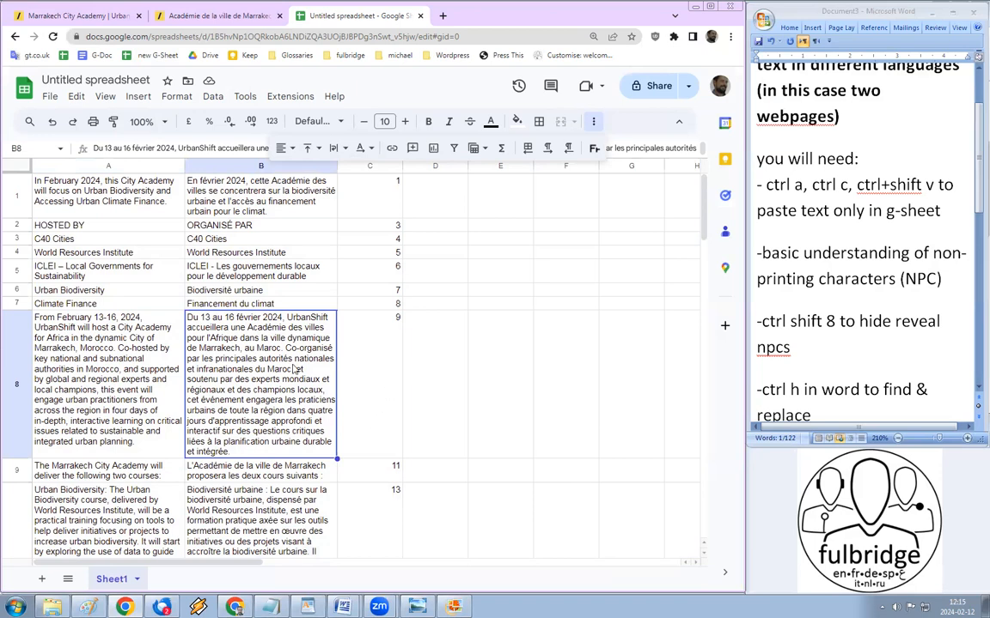
{"action": "left_click", "coordinate": [107, 390]}
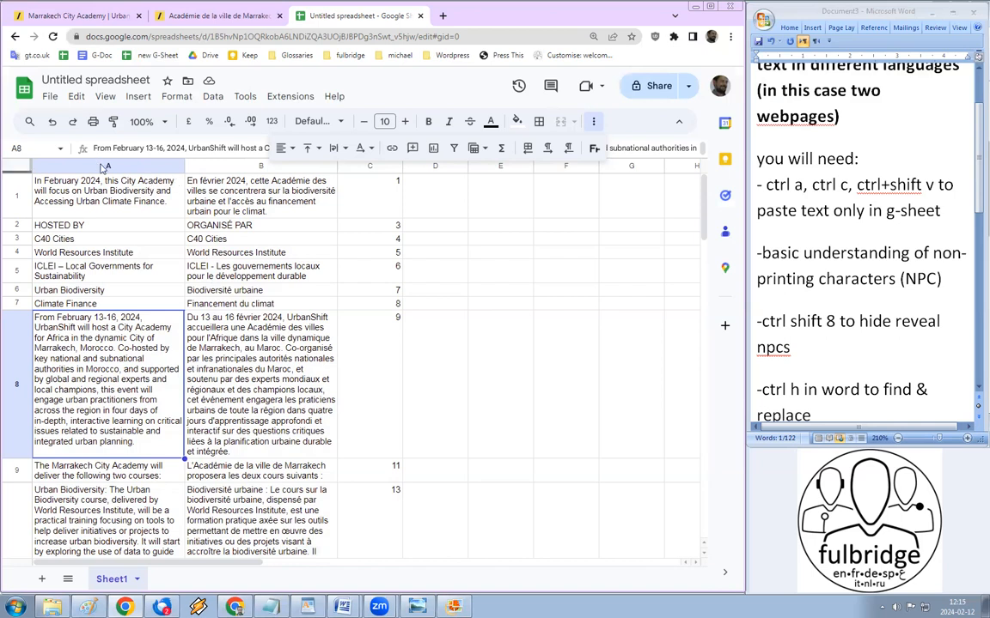
{"action": "double_click", "coordinate": [770, 158]}
{"action": "double_click", "coordinate": [856, 278], "text": "ctrl"}
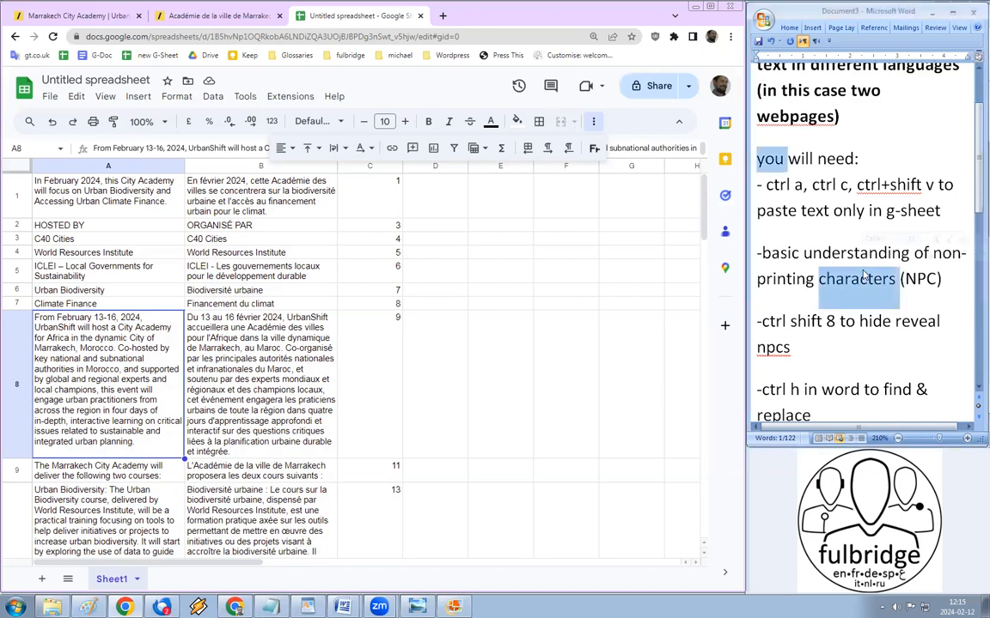
{"action": "left_click", "coordinate": [943, 279]}
{"action": "double_click", "coordinate": [947, 253]}
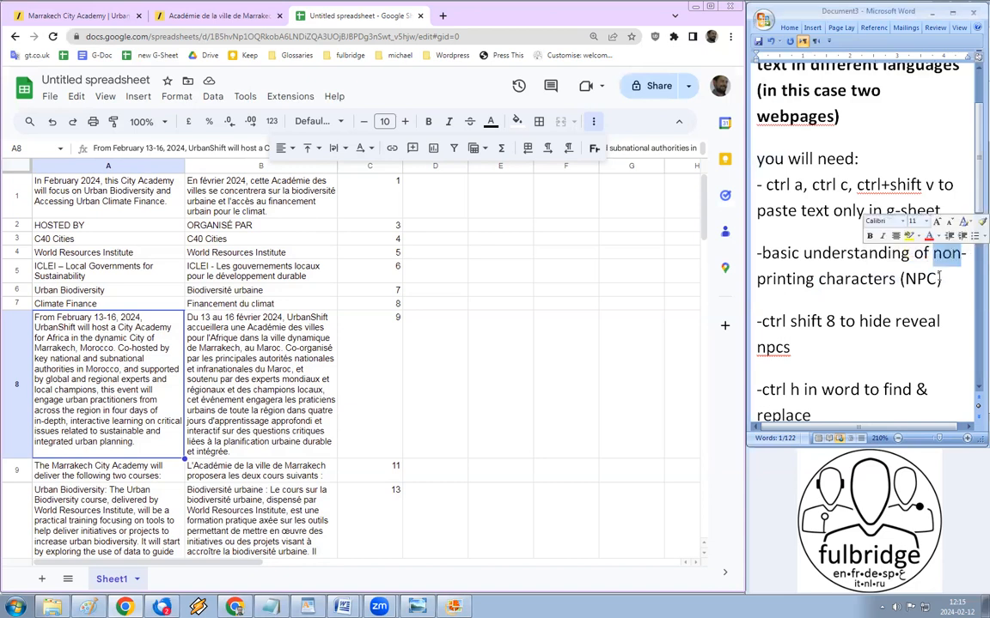
{"action": "left_click", "coordinate": [940, 281], "text": "shift"}
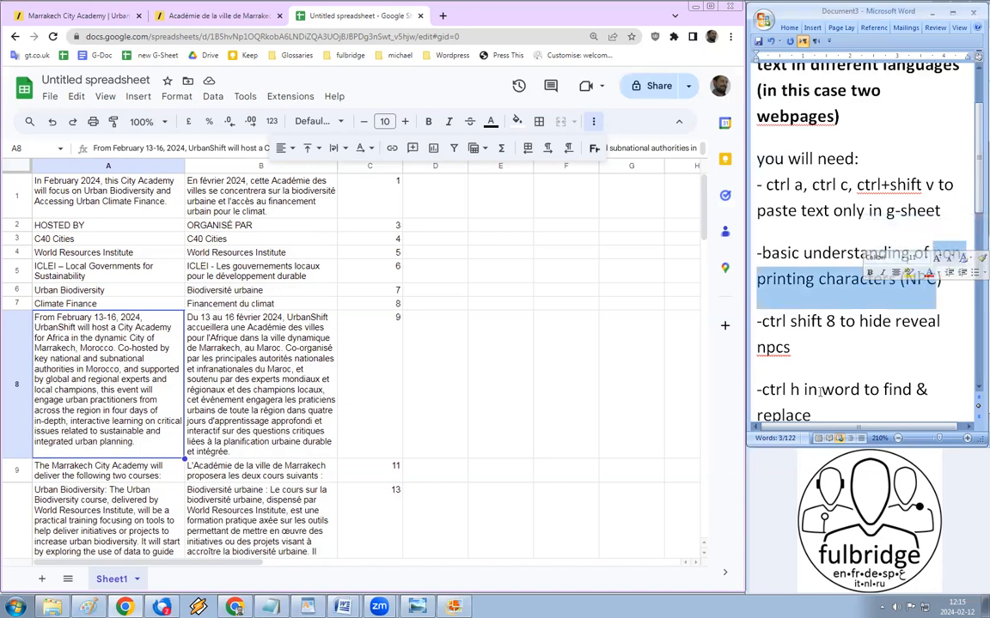
{"action": "left_click", "coordinate": [146, 252]}
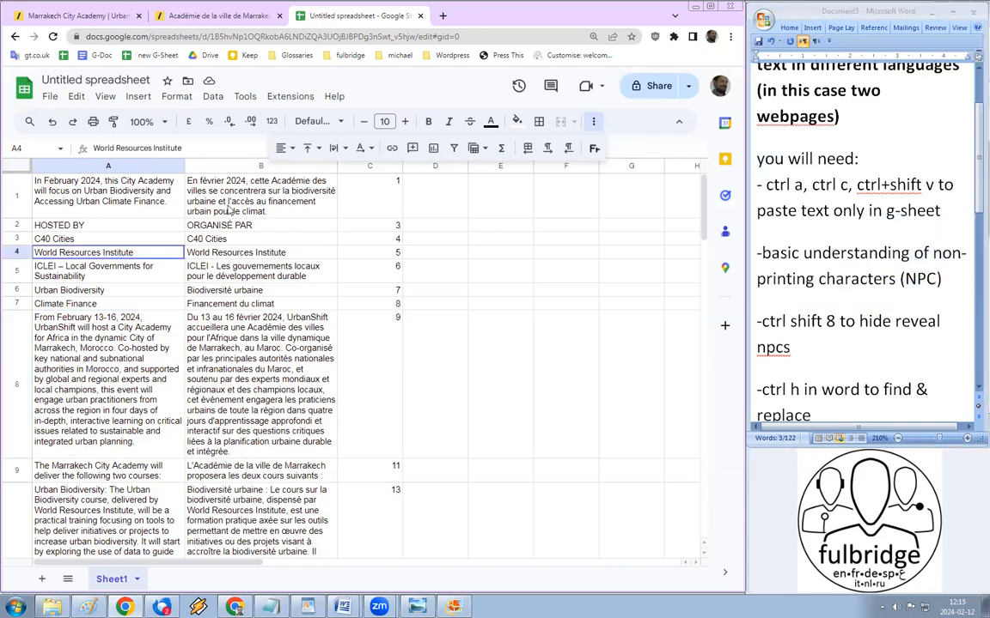
{"action": "left_click", "coordinate": [142, 165]}
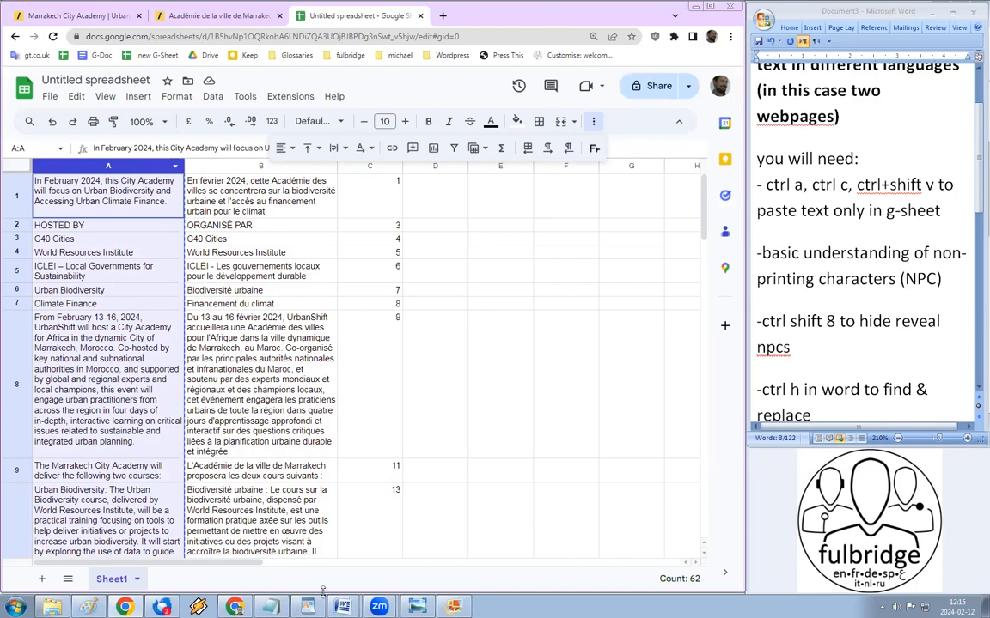
{"action": "mouse_move", "coordinate": [348, 582]}
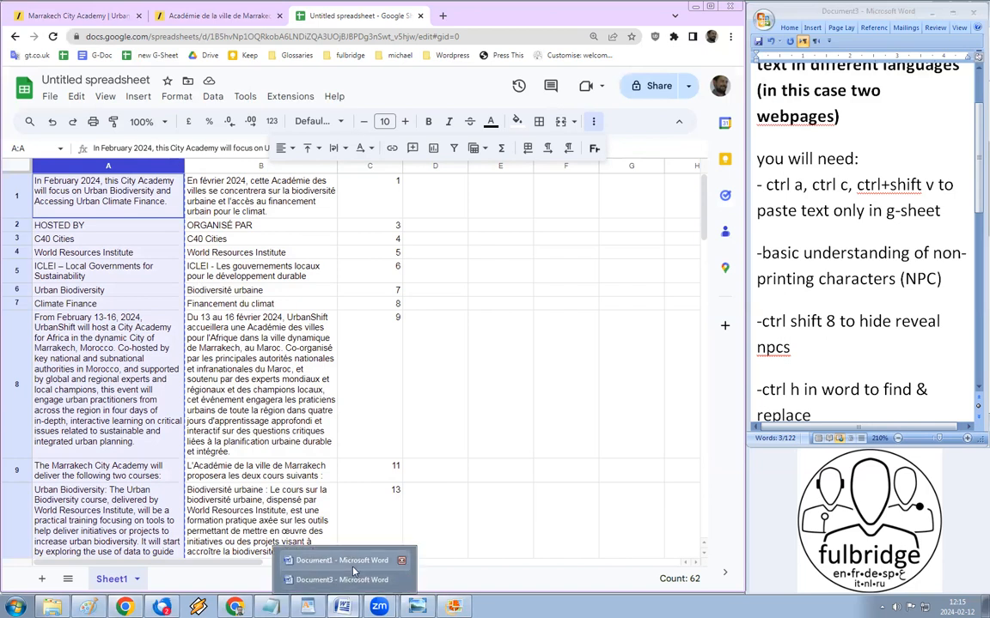
{"action": "left_click", "coordinate": [340, 560]}
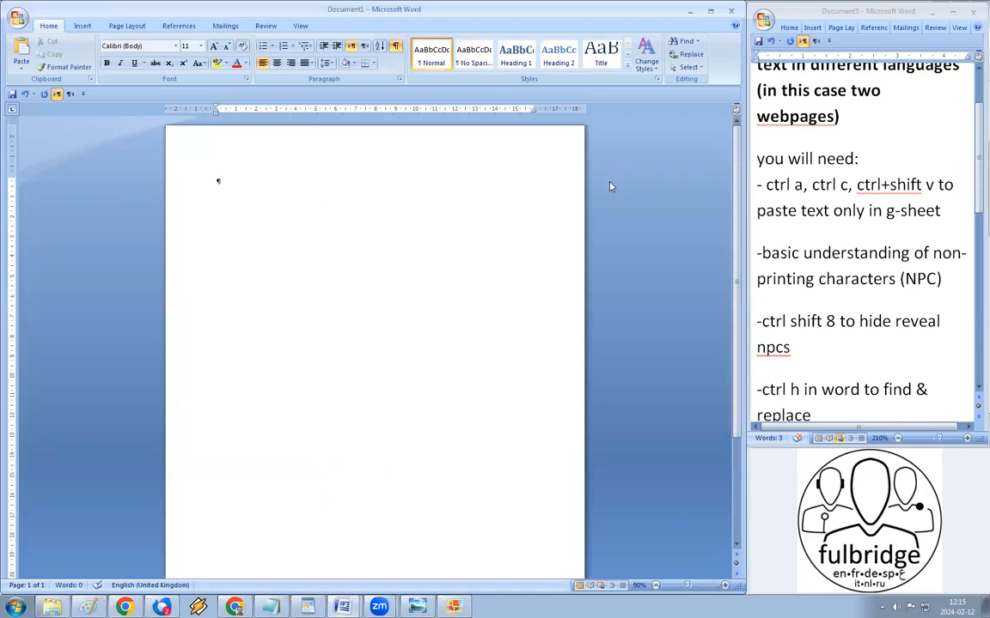
{"action": "key", "text": "ctrl+v"}
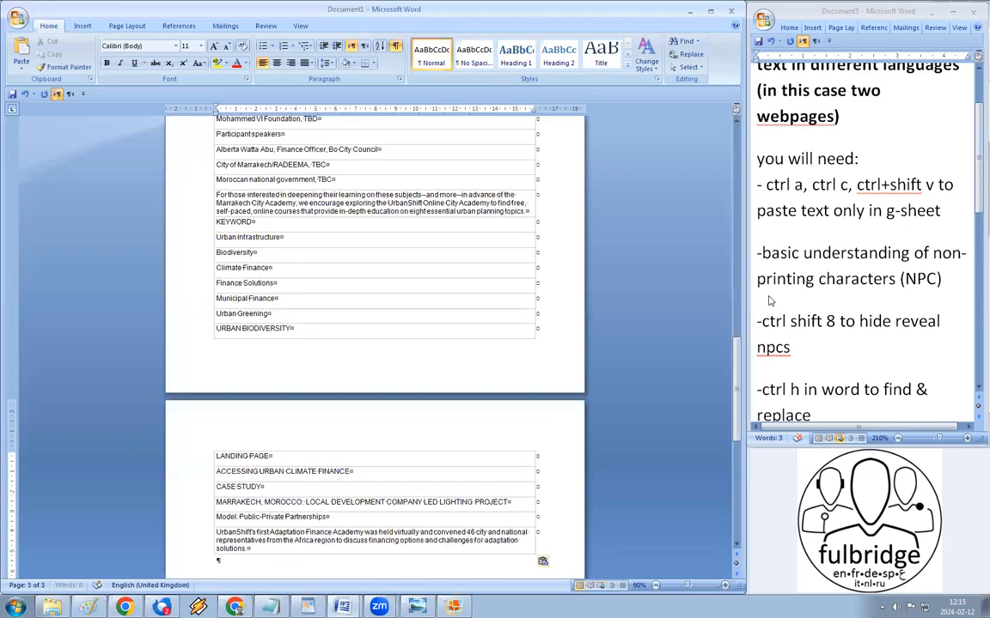
{"action": "left_click_drag", "start_coordinate": [744, 390], "coordinate": [737, 176]}
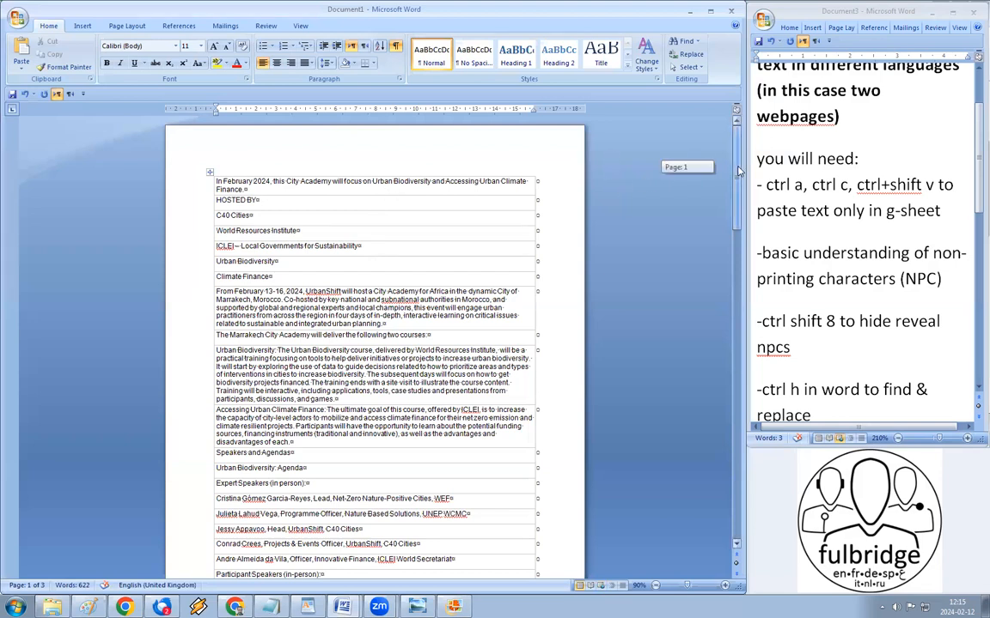
{"action": "key", "text": "ctrl+z"}
{"action": "left_click", "coordinate": [127, 607]}
{"action": "left_click", "coordinate": [202, 165], "text": "shift"}
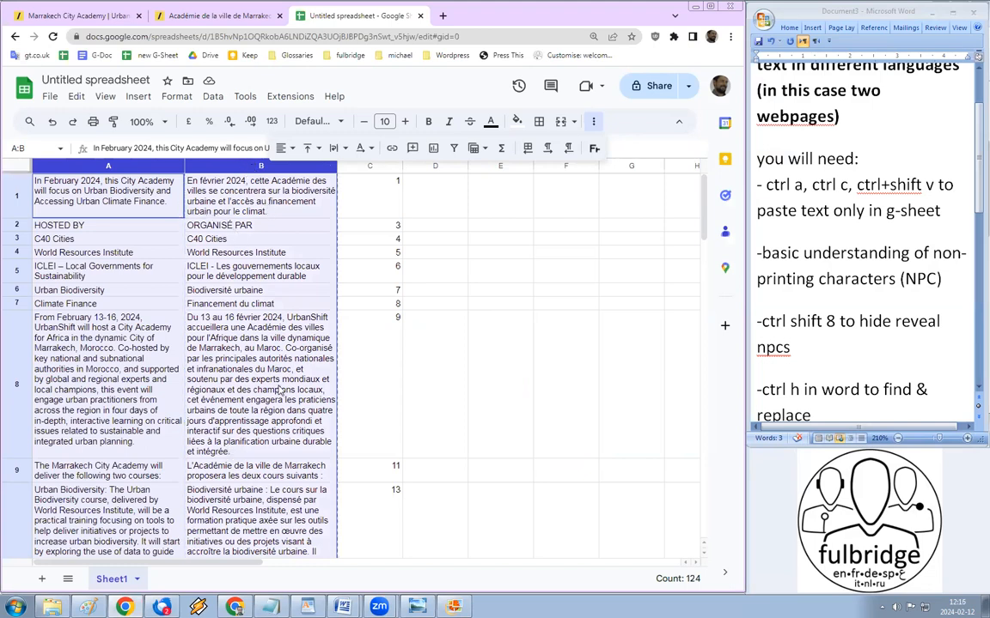
Step: Scroll down columns A and B to the final paired row, 62
{"action": "scroll", "coordinate": [254, 352], "scroll_direction": "down", "scroll_amount": 5}
{"action": "scroll", "coordinate": [632, 309], "scroll_direction": "down", "scroll_amount": 10}
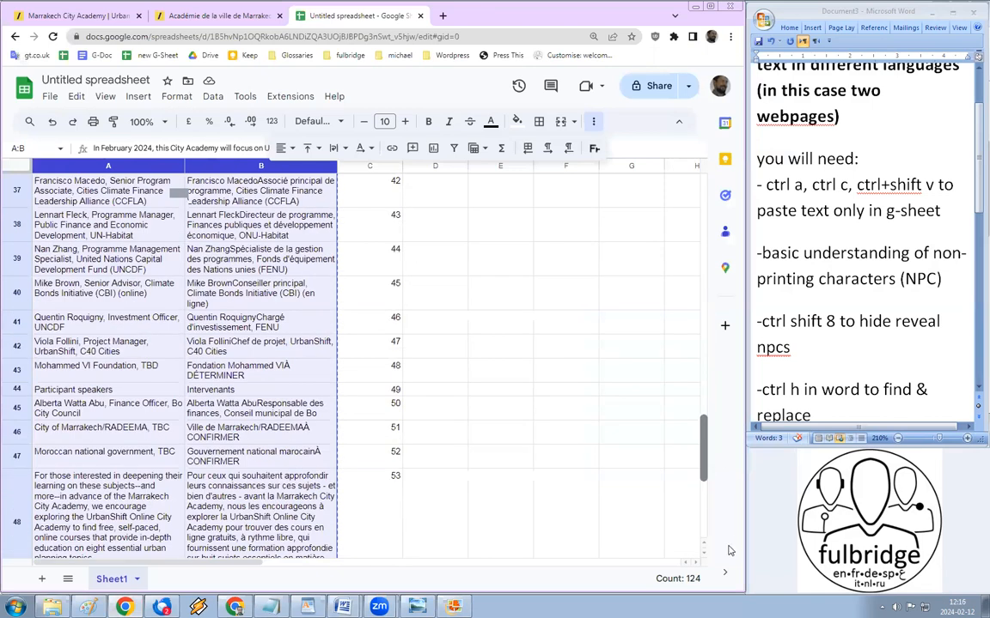
{"action": "scroll", "coordinate": [94, 400], "scroll_direction": "down", "scroll_amount": 5}
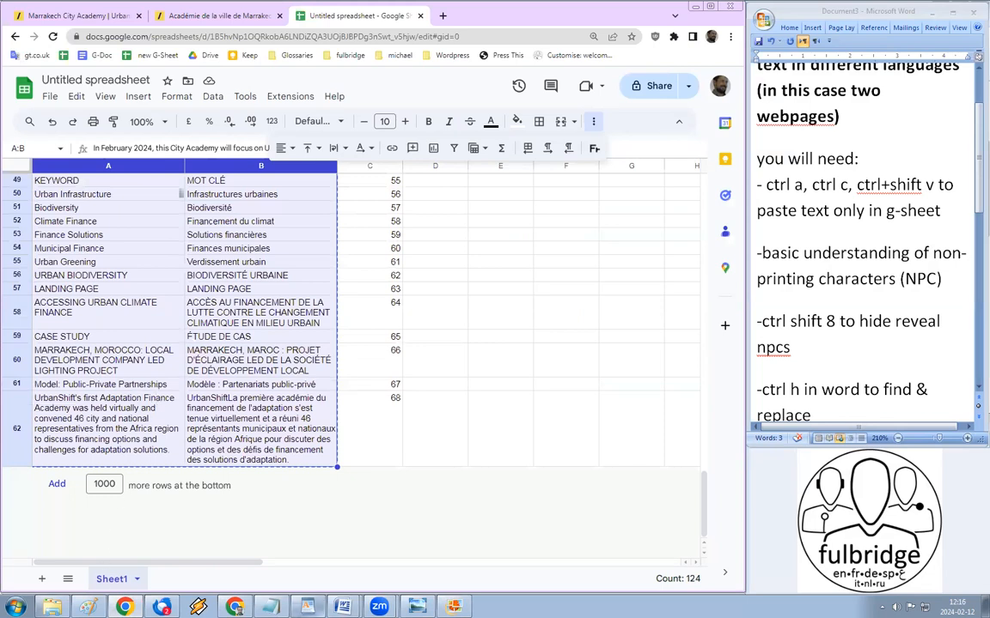
Step: Paste both columns into the blank Document1 as a two-column table
{"action": "mouse_move", "coordinate": [342, 607]}
{"action": "left_click", "coordinate": [336, 563]}
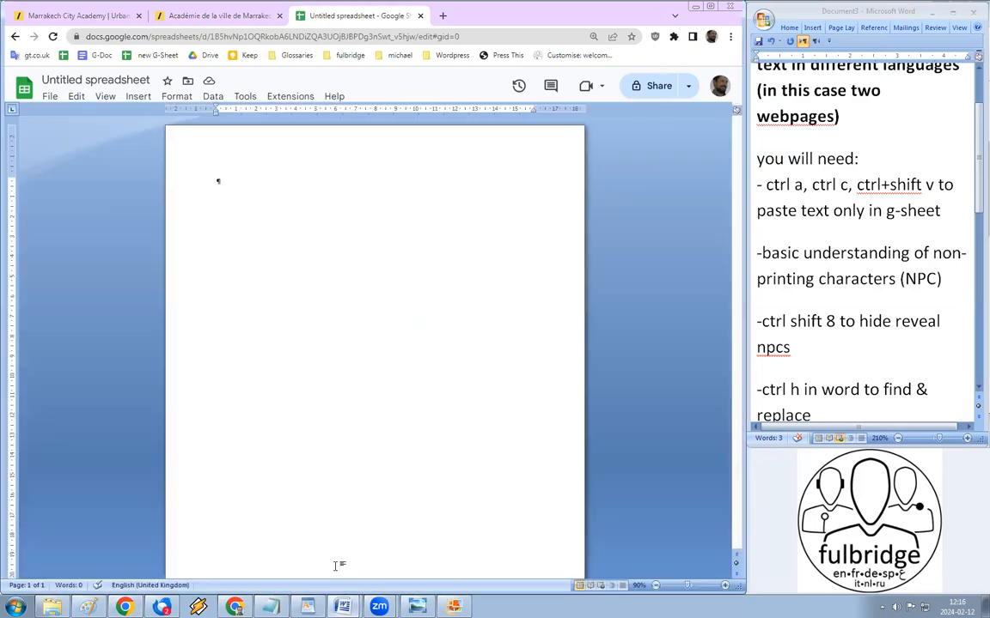
{"action": "key", "text": "ctrl+v"}
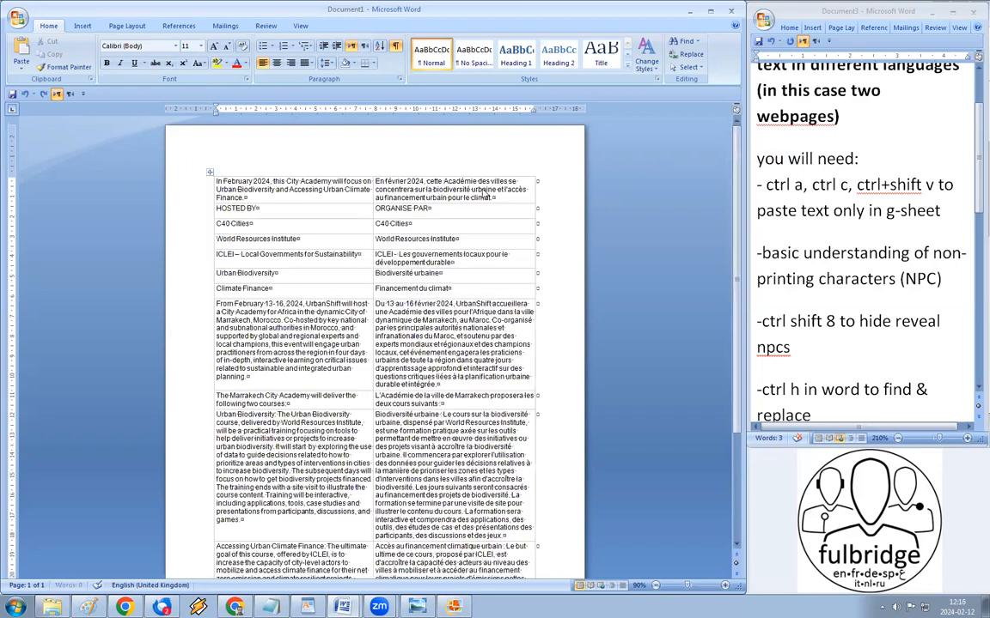
Step: Select the table's English and French columns, then return to the table's top
{"action": "left_click_drag", "start_coordinate": [737, 401], "coordinate": [335, 152]}
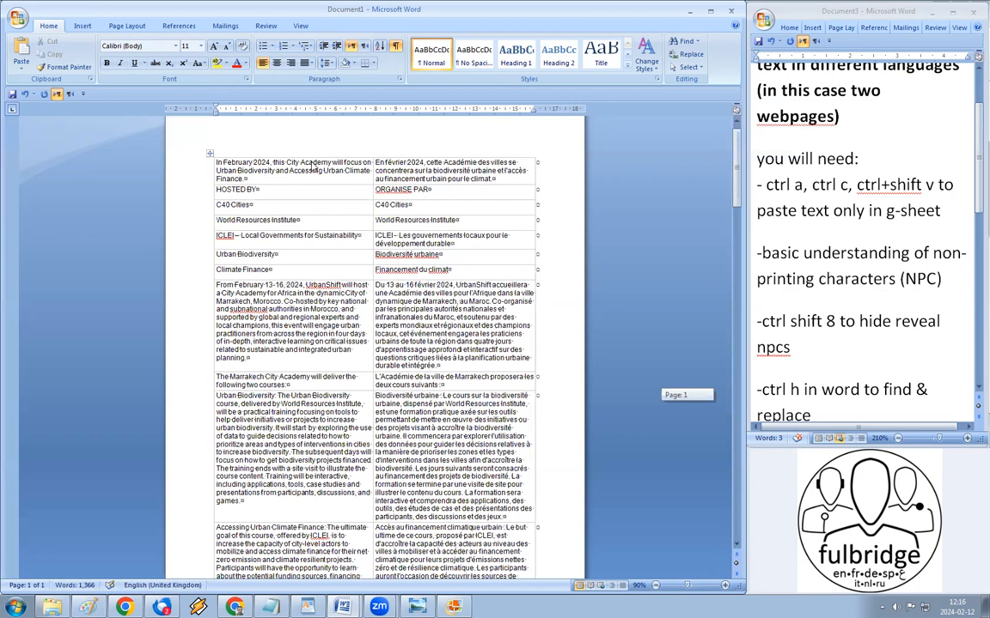
{"action": "left_click", "coordinate": [283, 153]}
{"action": "left_click", "coordinate": [420, 153]}
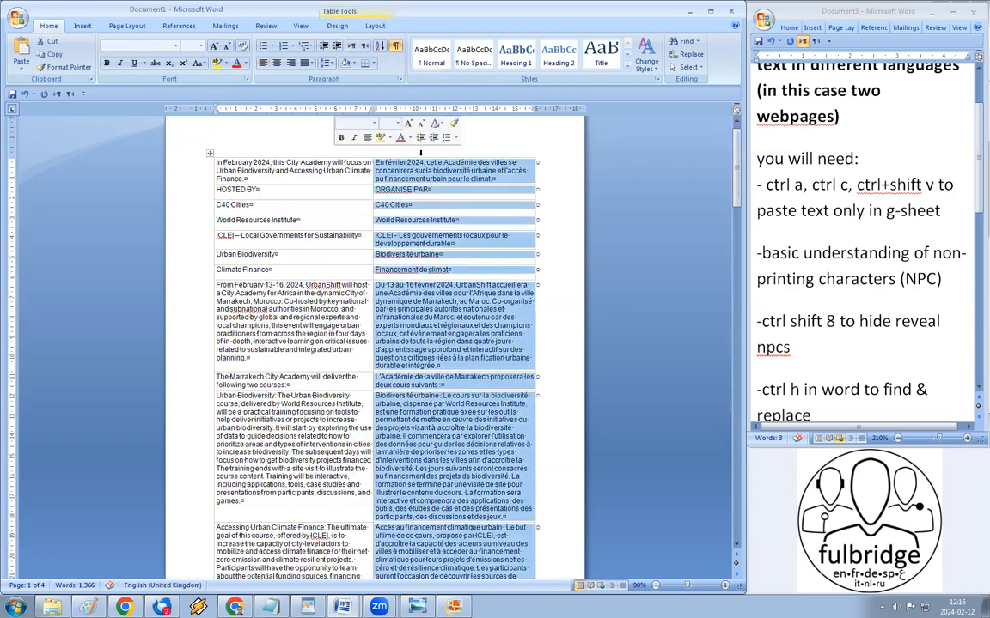
{"action": "left_click", "coordinate": [316, 195]}
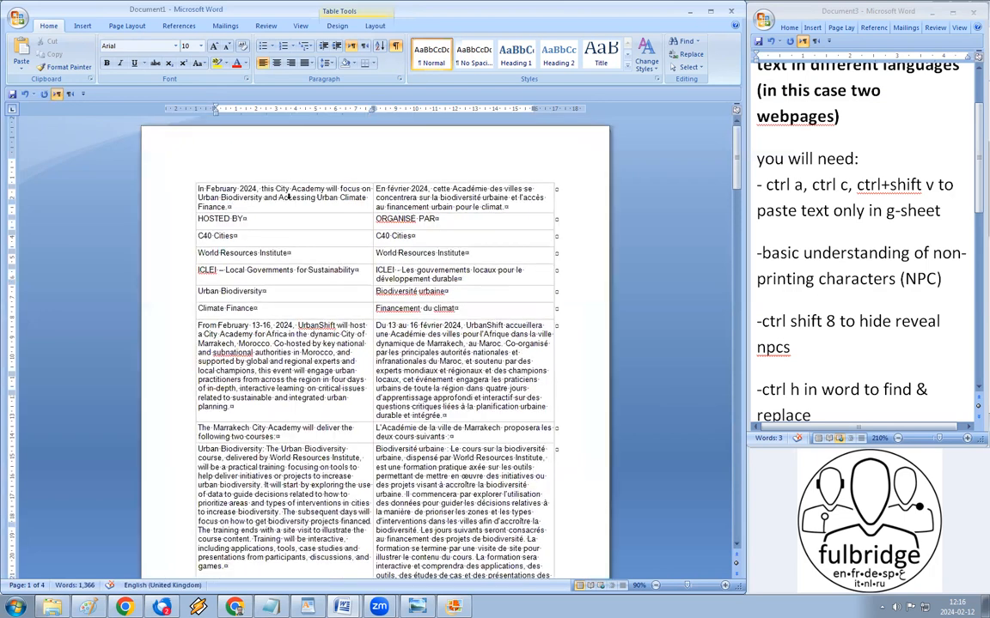
{"action": "scroll", "coordinate": [288, 200], "scroll_direction": "up", "scroll_amount": 8}
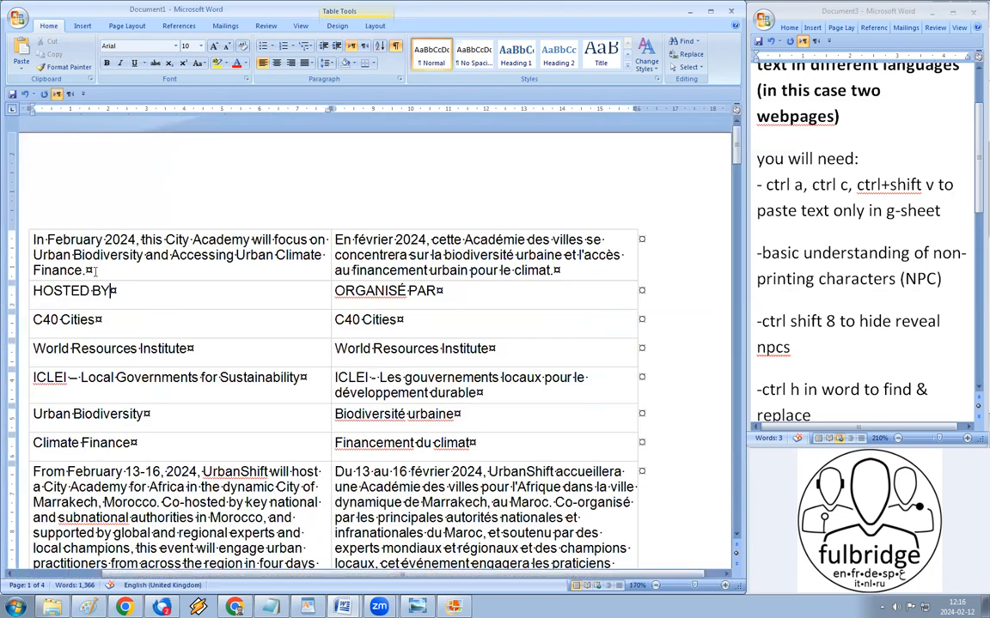
{"action": "left_click", "coordinate": [101, 277]}
{"action": "scroll", "coordinate": [139, 284], "scroll_direction": "up", "scroll_amount": 9}
{"action": "scroll", "coordinate": [142, 274], "scroll_direction": "up", "scroll_amount": 5}
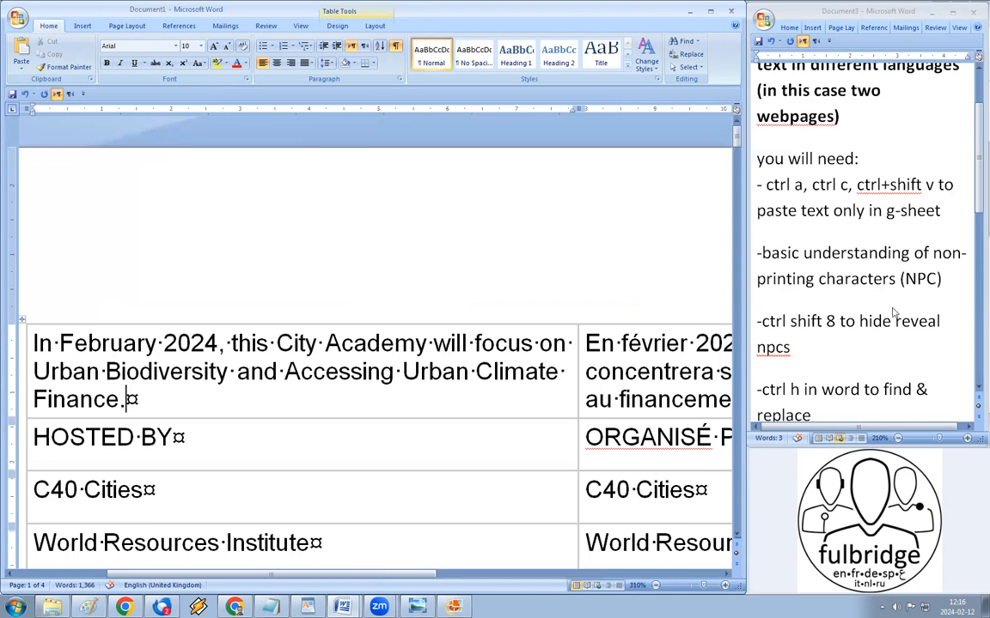
Step: Fix the notes tip to read 'hide/reveal' by removing the stray space
{"action": "double_click", "coordinate": [920, 278]}
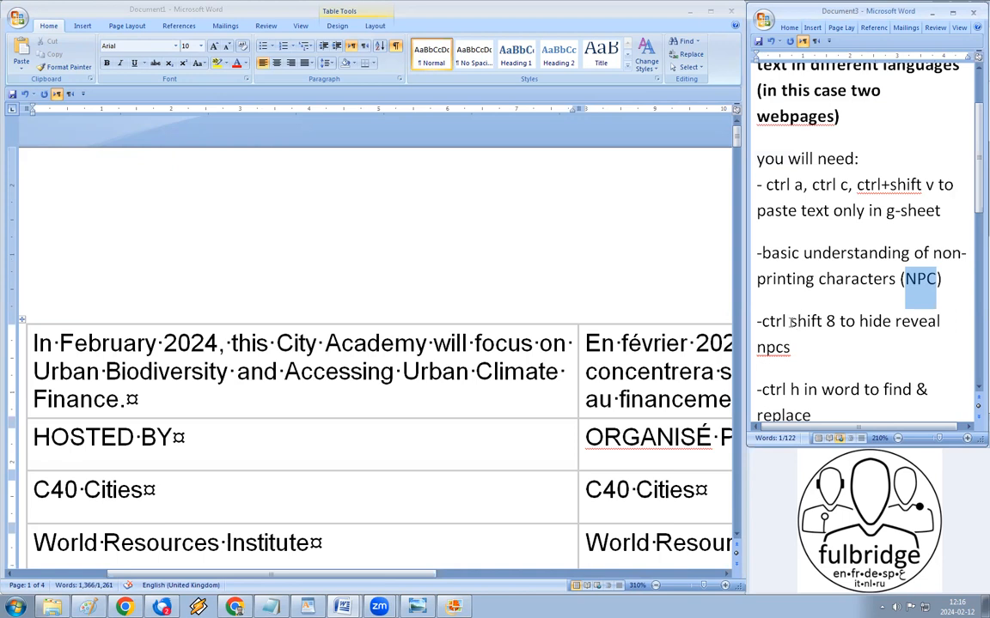
{"action": "left_click_drag", "start_coordinate": [761, 321], "coordinate": [839, 323]}
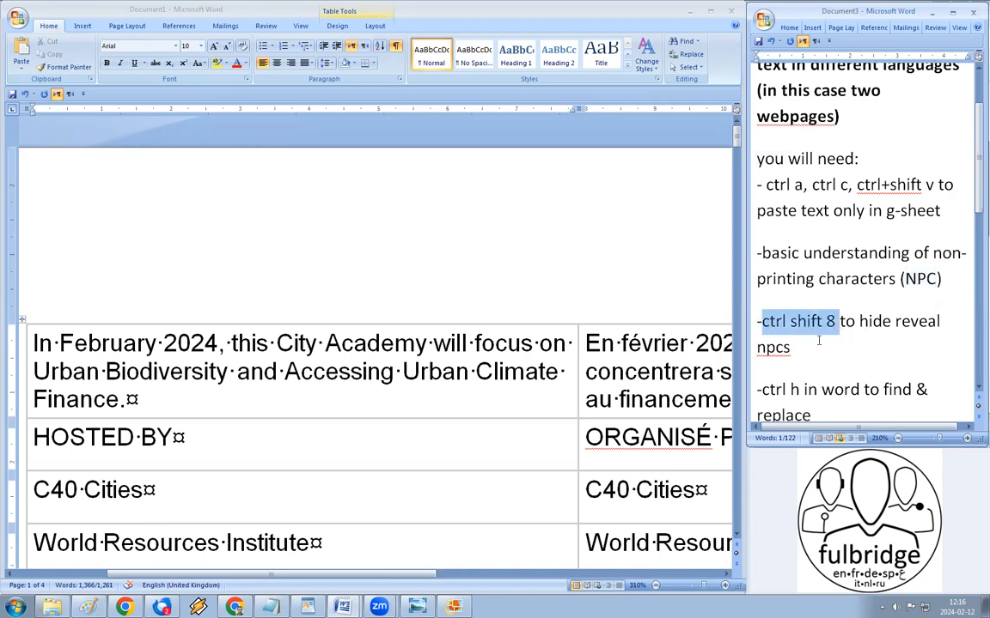
{"action": "left_click", "coordinate": [894, 323]}
{"action": "key", "text": "BackSpace"}
Step: Hide non-printing characters in the table with Ctrl+Shift+8 and select the February 13-16 paragraph
{"action": "left_click", "coordinate": [328, 455]}
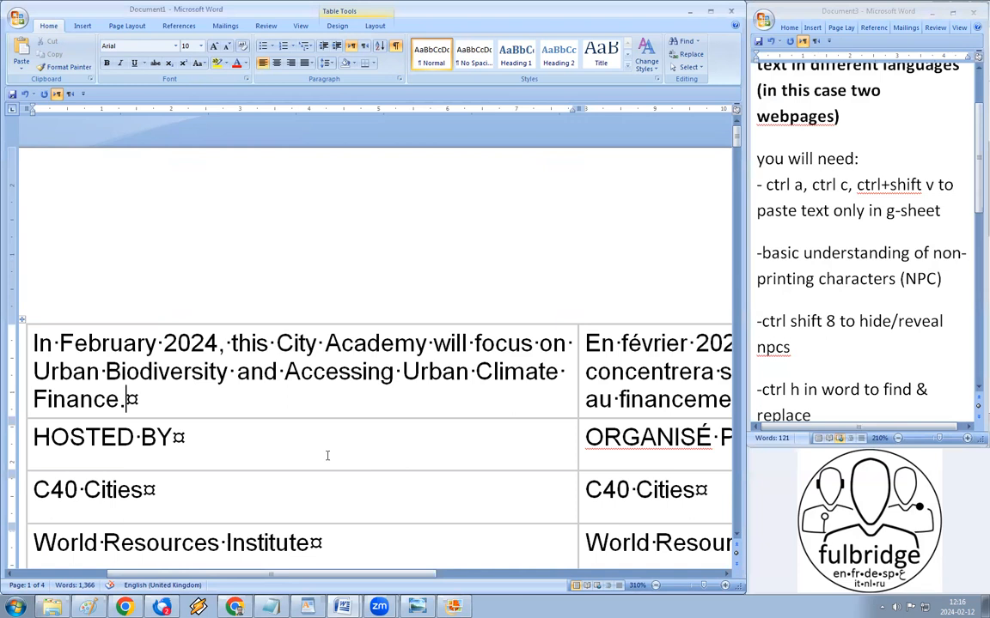
{"action": "key", "text": "ctrl+shift+8"}
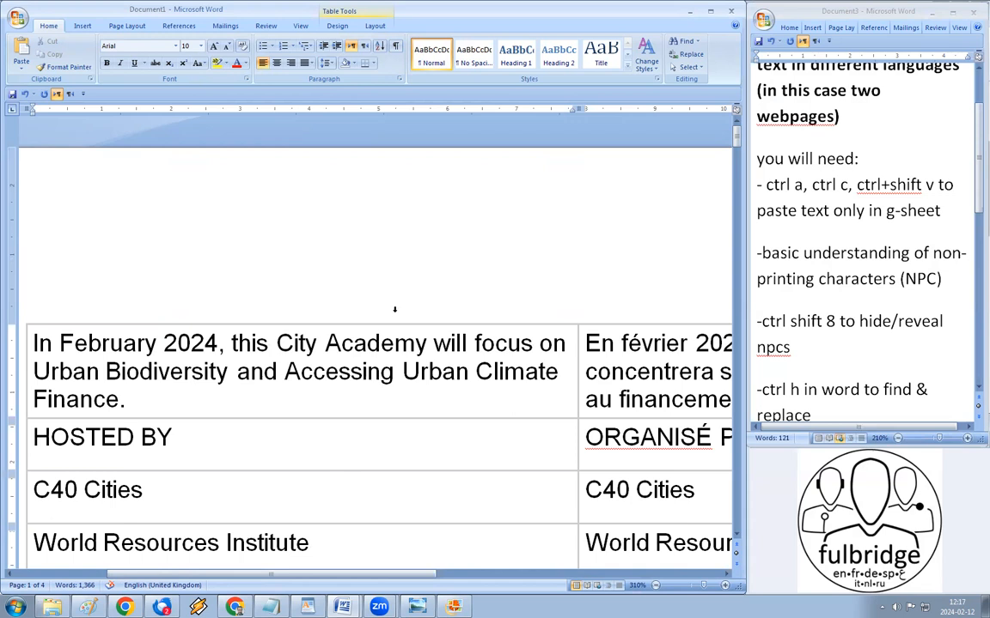
{"action": "scroll", "coordinate": [394, 309], "scroll_direction": "down", "scroll_amount": 8}
{"action": "scroll", "coordinate": [395, 314], "scroll_direction": "down", "scroll_amount": 3}
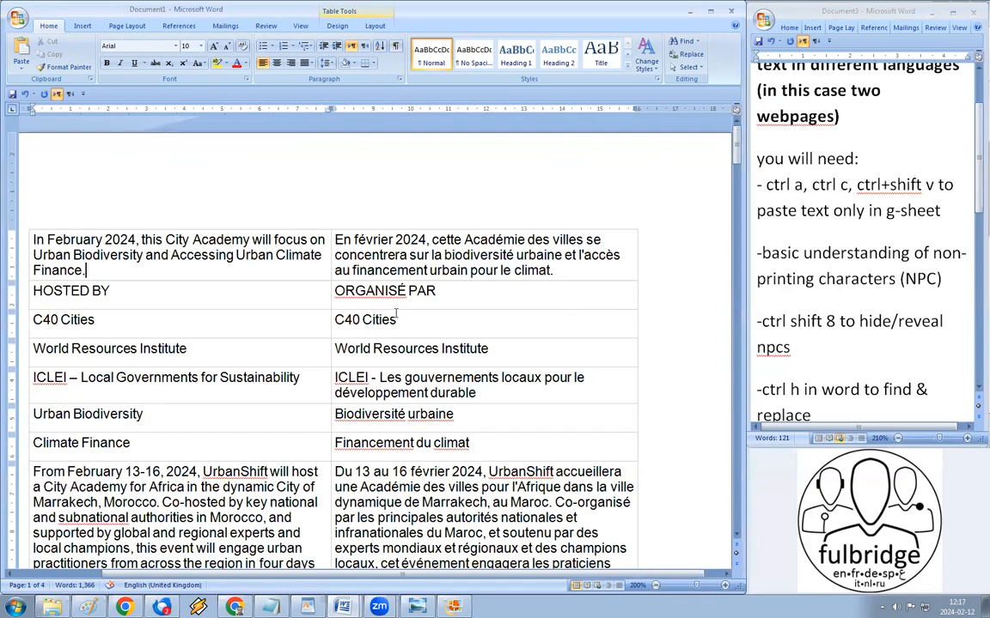
{"action": "scroll", "coordinate": [390, 323], "scroll_direction": "down", "scroll_amount": 6}
{"action": "triple_click", "coordinate": [242, 472]}
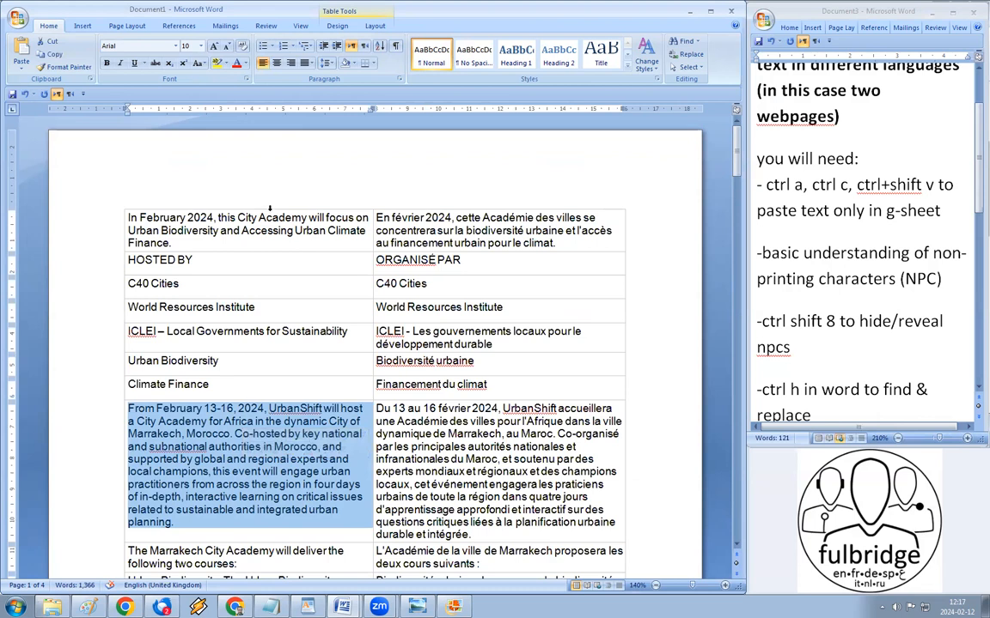
Step: Merge the table's English column into one cell, then undo the merge
{"action": "left_click", "coordinate": [270, 208]}
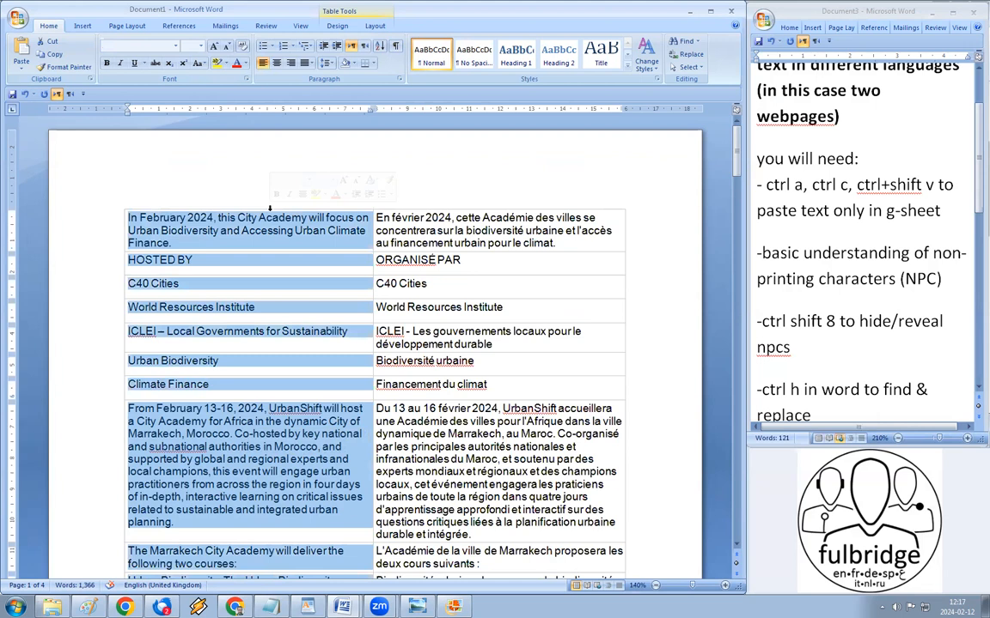
{"action": "right_click", "coordinate": [268, 240]}
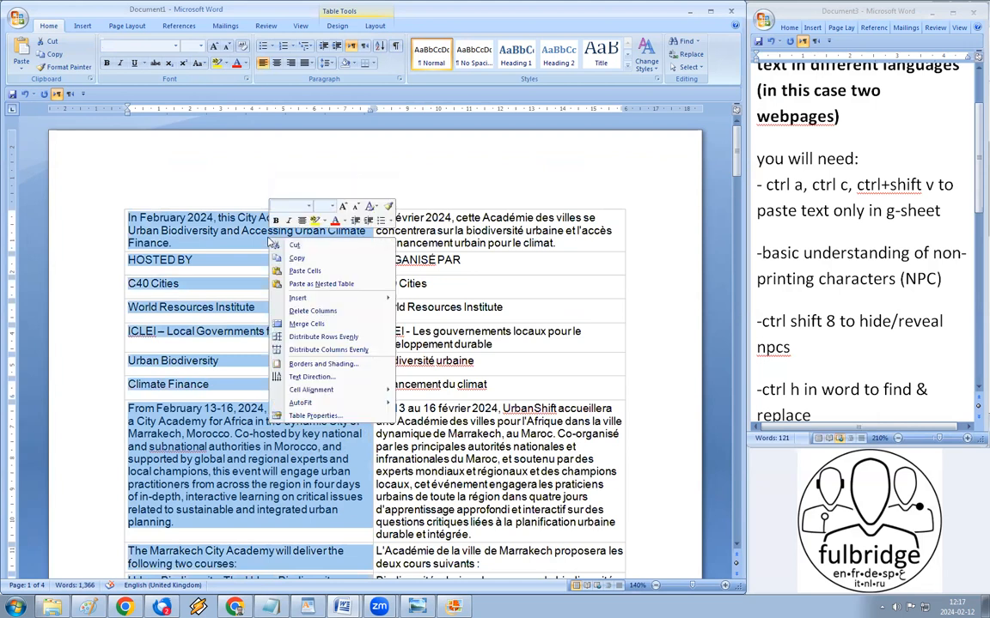
{"action": "left_click", "coordinate": [308, 324]}
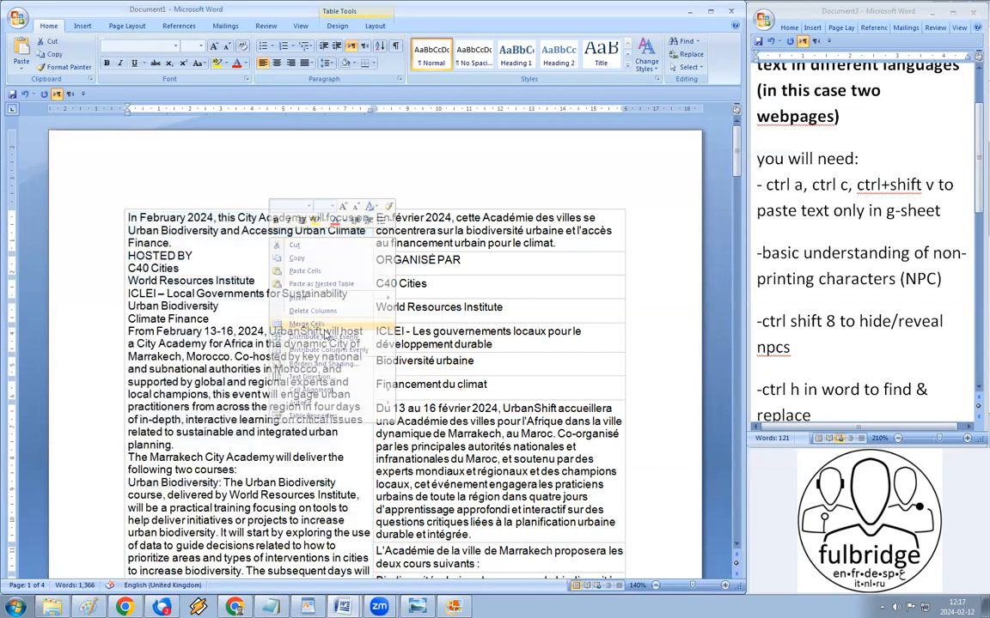
{"action": "right_click", "coordinate": [230, 209]}
{"action": "left_click", "coordinate": [190, 192]}
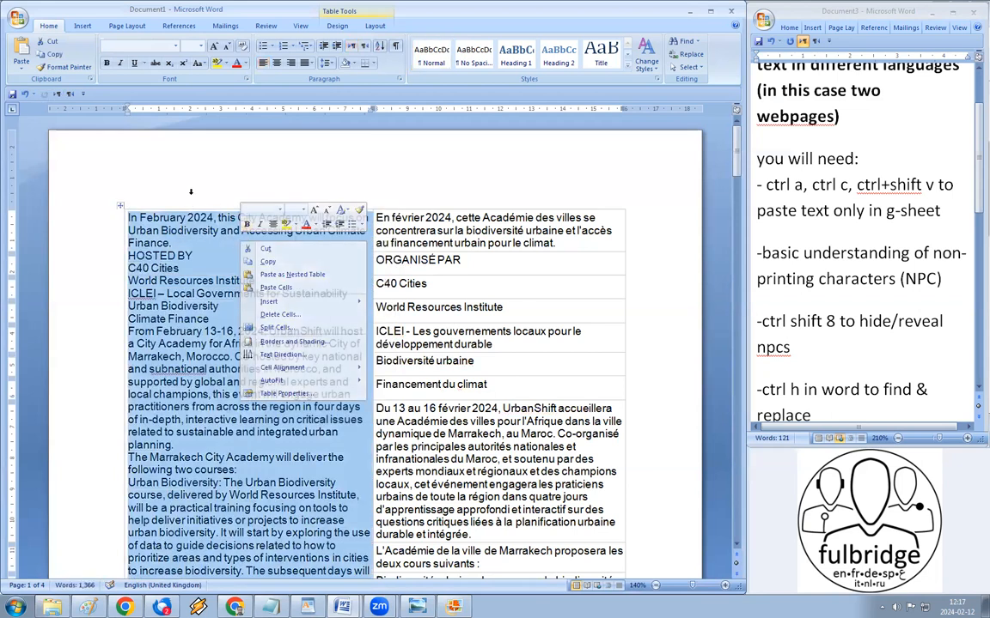
{"action": "left_click", "coordinate": [202, 205]}
{"action": "key", "text": "ctrl+z"}
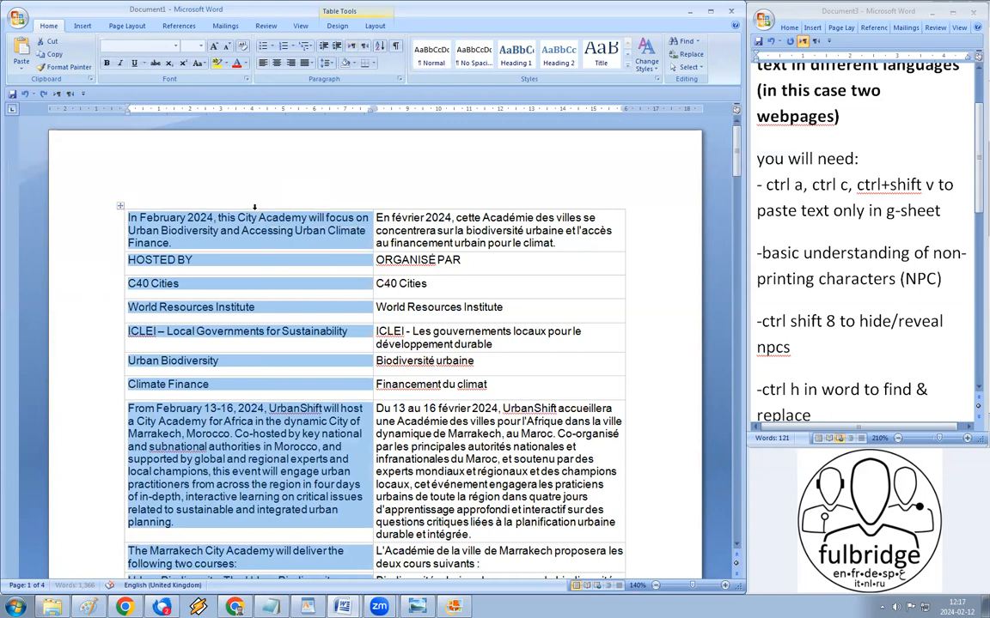
Step: Reselect the English column and merge it into a single cell again
{"action": "left_click", "coordinate": [254, 207]}
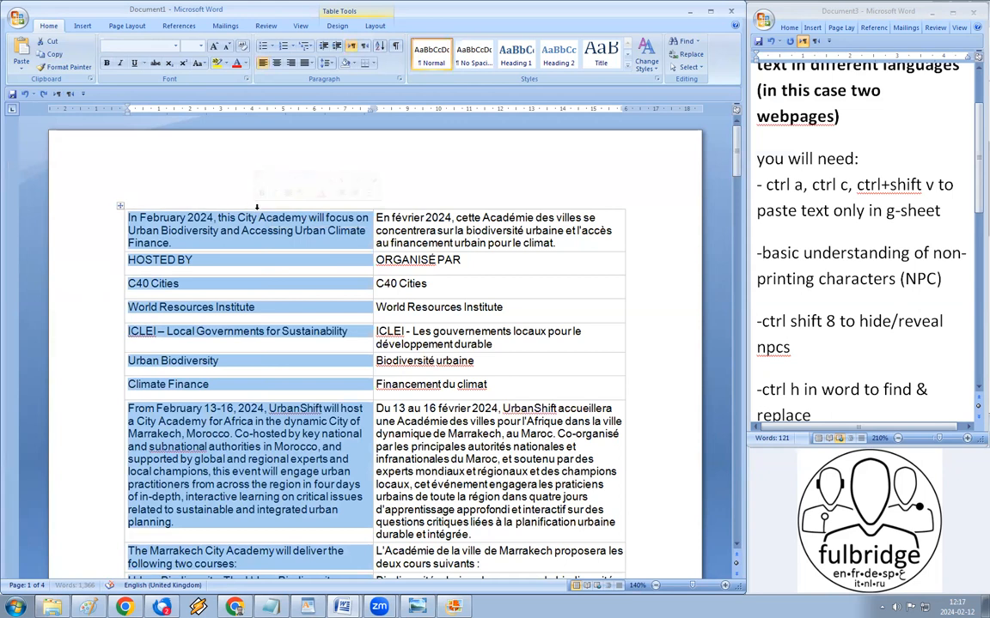
{"action": "scroll", "coordinate": [255, 206], "scroll_direction": "up", "scroll_amount": 4}
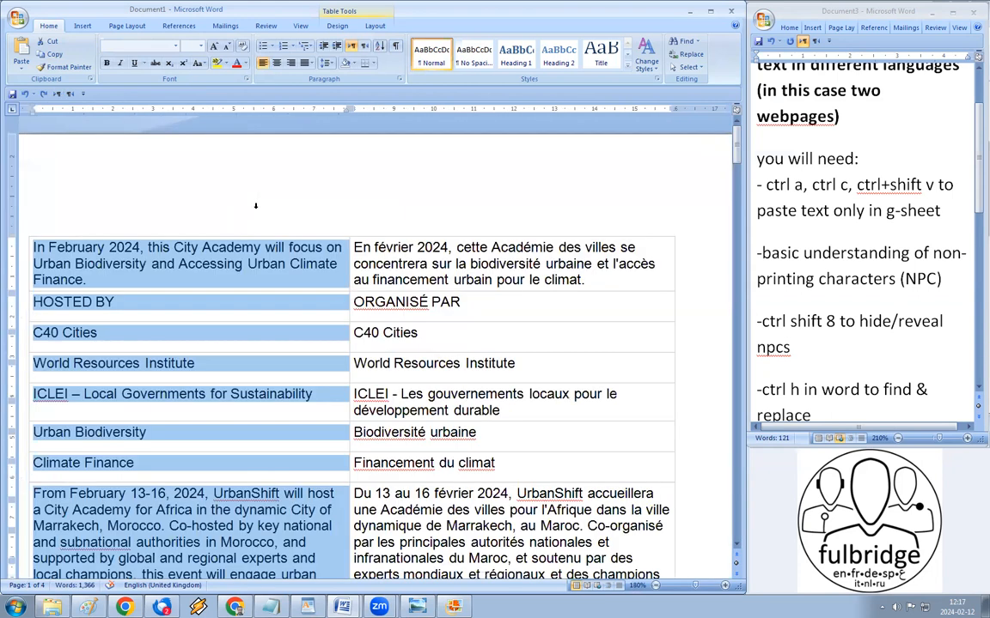
{"action": "scroll", "coordinate": [217, 249], "scroll_direction": "up", "scroll_amount": 7}
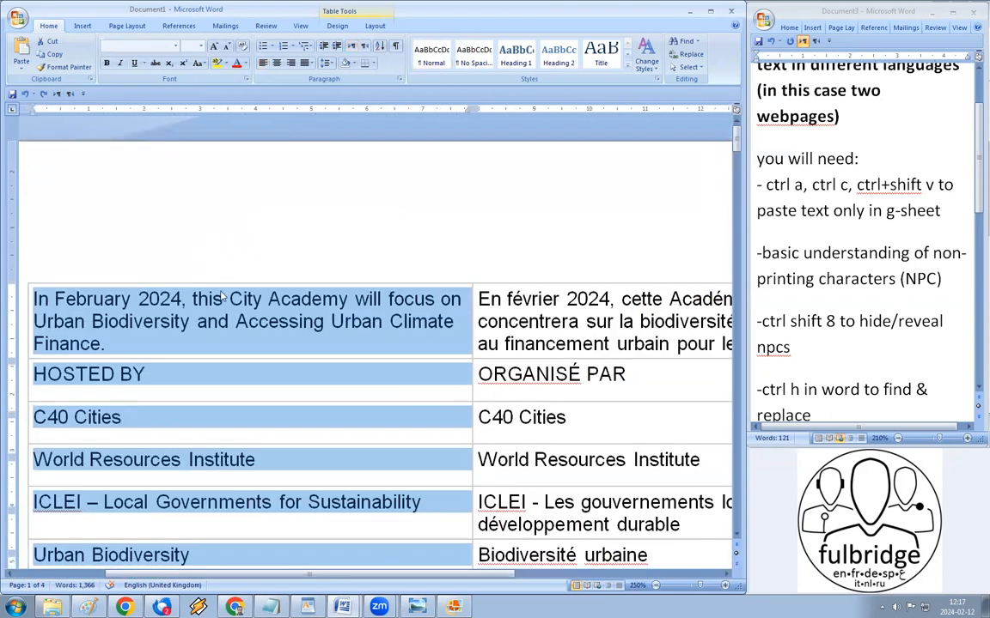
{"action": "right_click", "coordinate": [222, 297]}
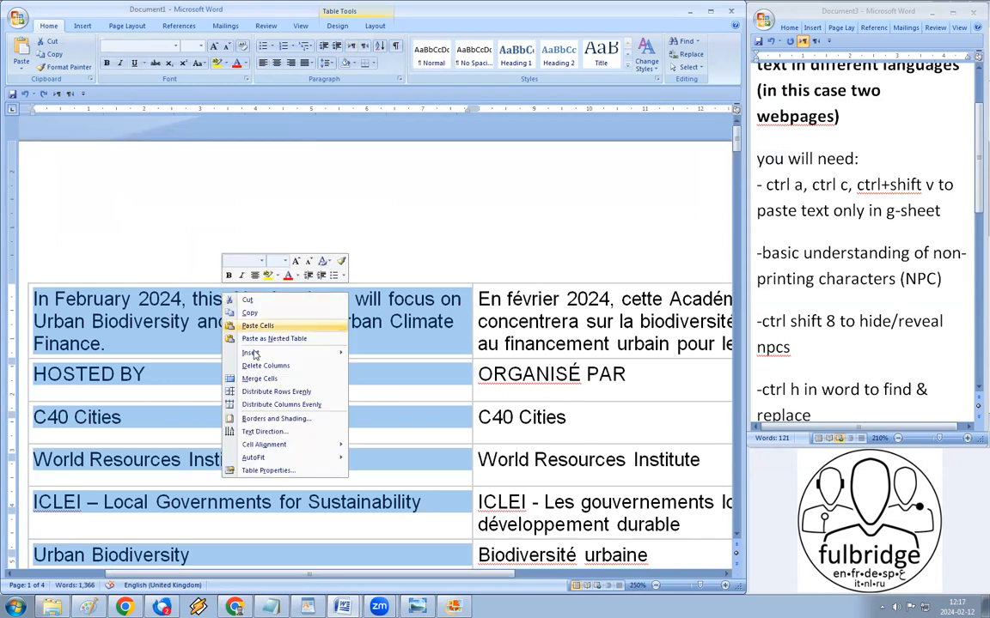
{"action": "left_click", "coordinate": [256, 380]}
{"action": "scroll", "coordinate": [296, 355], "scroll_direction": "down", "scroll_amount": 3}
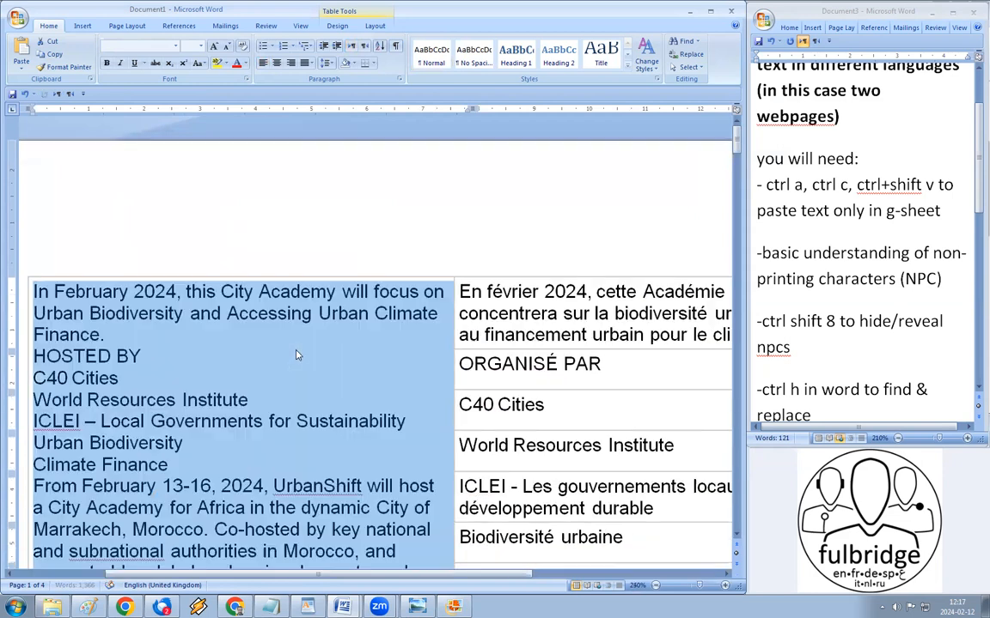
{"action": "scroll", "coordinate": [296, 355], "scroll_direction": "down", "scroll_amount": 7}
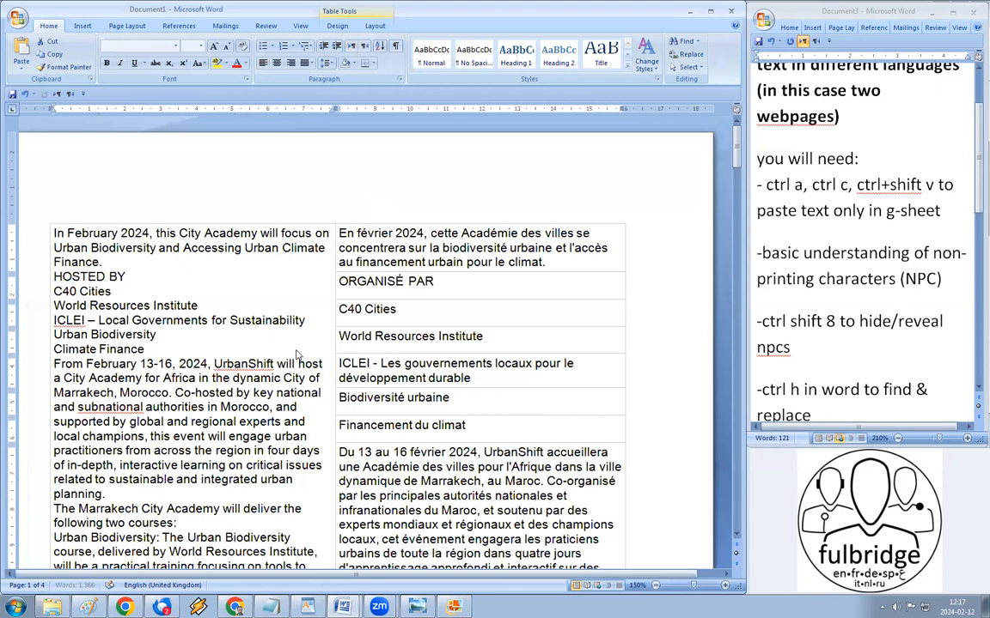
{"action": "scroll", "coordinate": [296, 355], "scroll_direction": "down", "scroll_amount": 4}
{"action": "scroll", "coordinate": [296, 354], "scroll_direction": "down", "scroll_amount": 1}
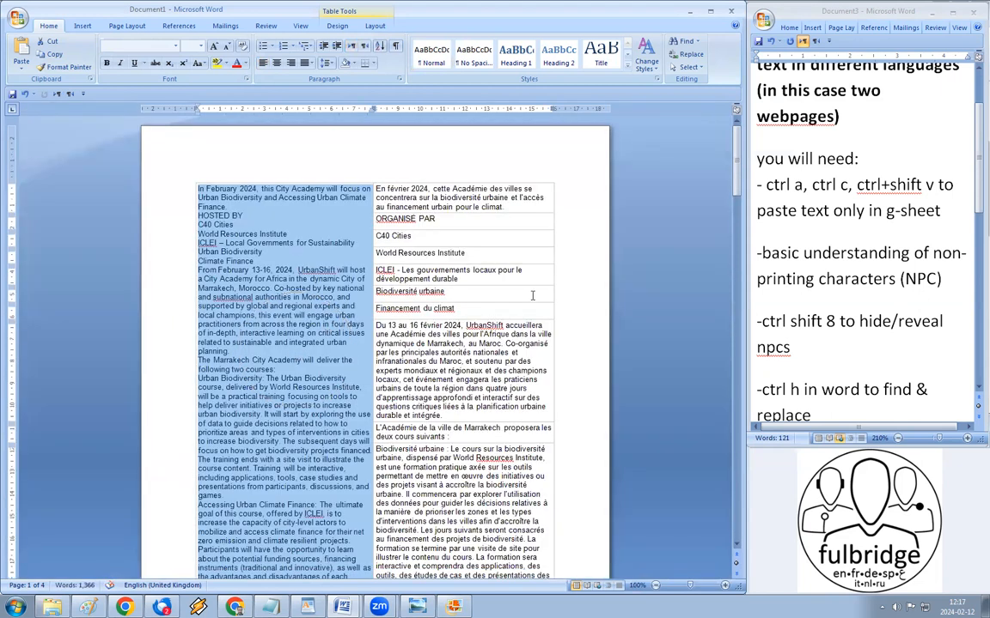
Step: Show non-printing characters again and inspect the paragraph mark after Urban Biodiversity
{"action": "key", "text": "ctrl+shift+8"}
{"action": "left_click", "coordinate": [238, 228]}
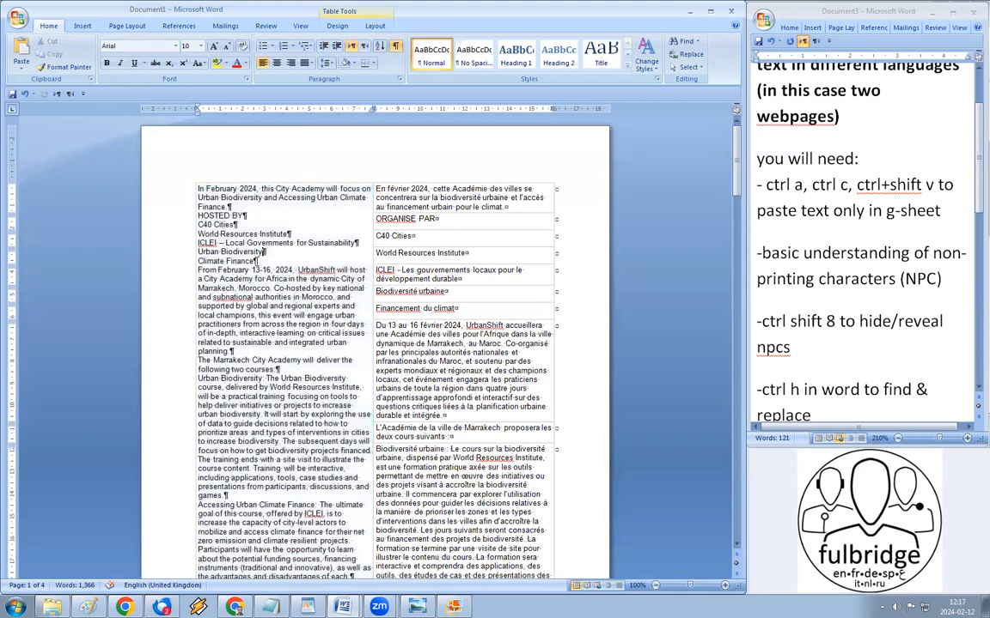
{"action": "double_click", "coordinate": [264, 251]}
{"action": "scroll", "coordinate": [306, 275], "scroll_direction": "up", "scroll_amount": 1, "text": "ctrl"}
{"action": "scroll", "coordinate": [306, 271], "scroll_direction": "up", "scroll_amount": 7, "text": "ctrl"}
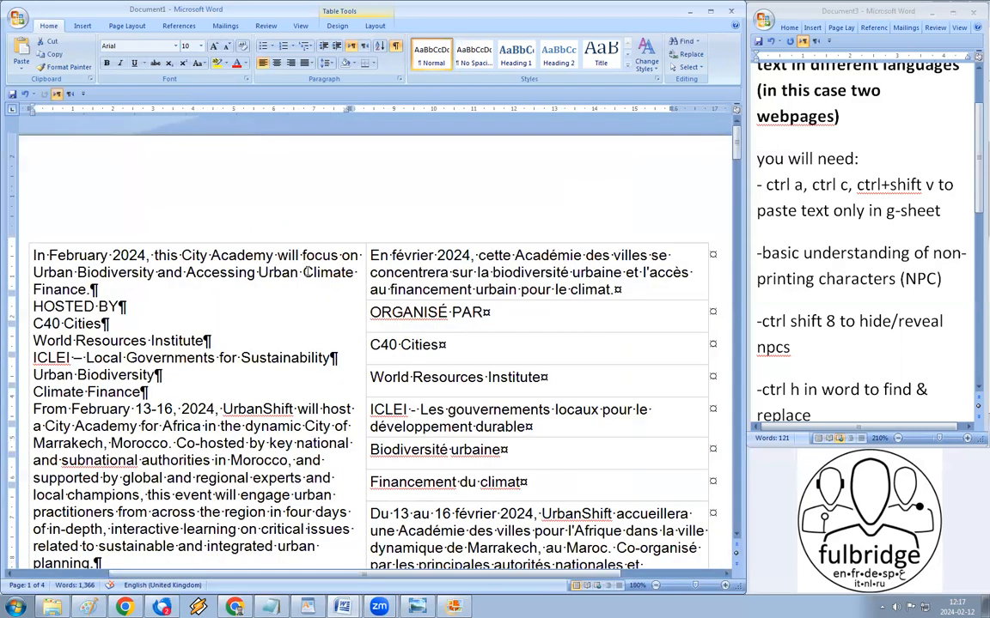
{"action": "scroll", "coordinate": [248, 434], "scroll_direction": "up", "scroll_amount": 4, "text": "ctrl"}
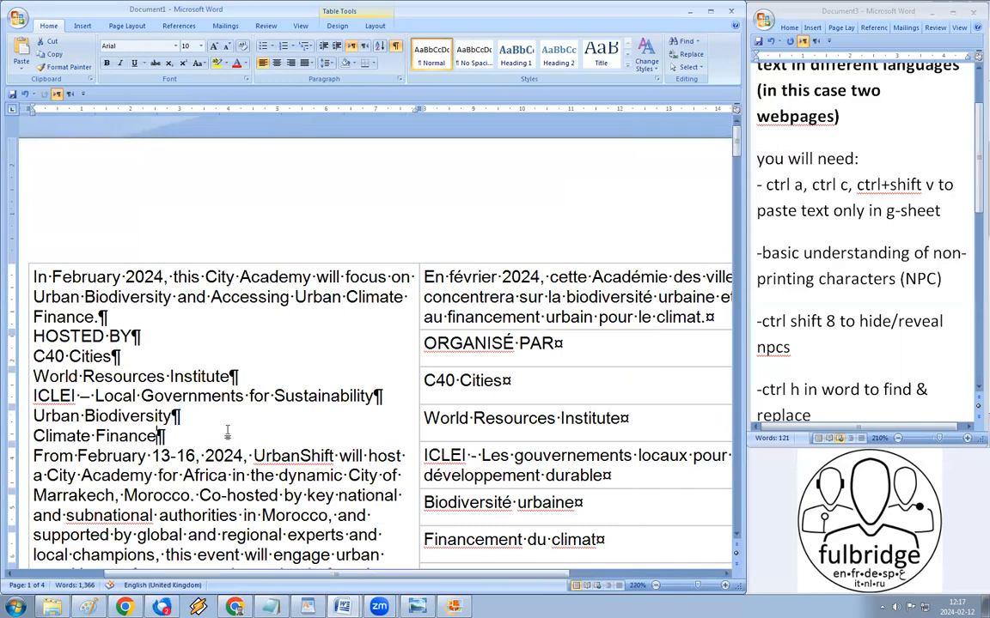
{"action": "scroll", "coordinate": [141, 393], "scroll_direction": "down", "scroll_amount": 1}
{"action": "scroll", "coordinate": [193, 238], "scroll_direction": "down", "scroll_amount": 4}
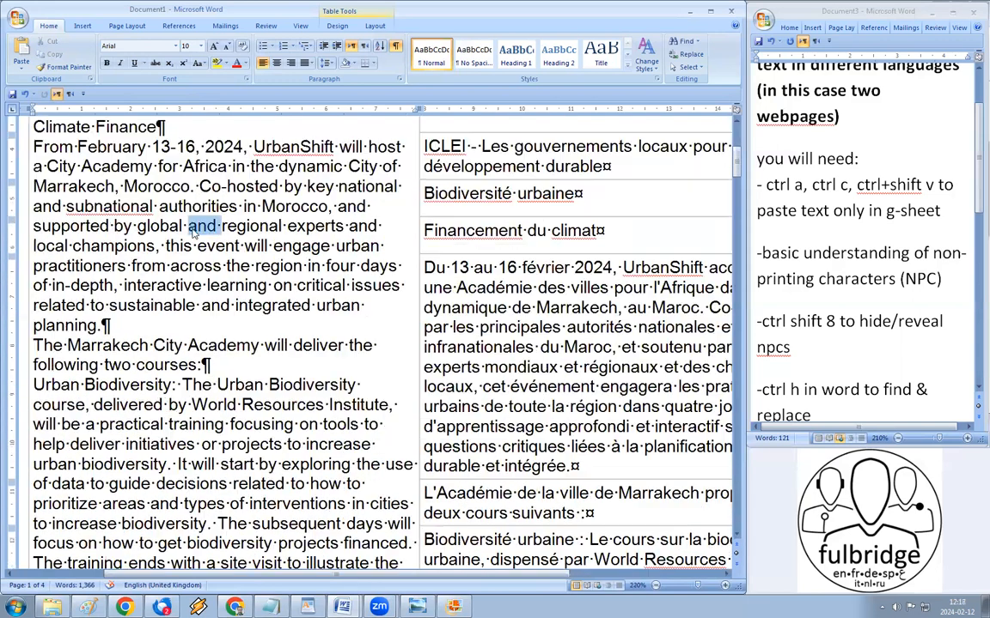
Step: Check the February 13-16 paragraph and the full stop after Morocco, then select the merged column
{"action": "triple_click", "coordinate": [219, 250]}
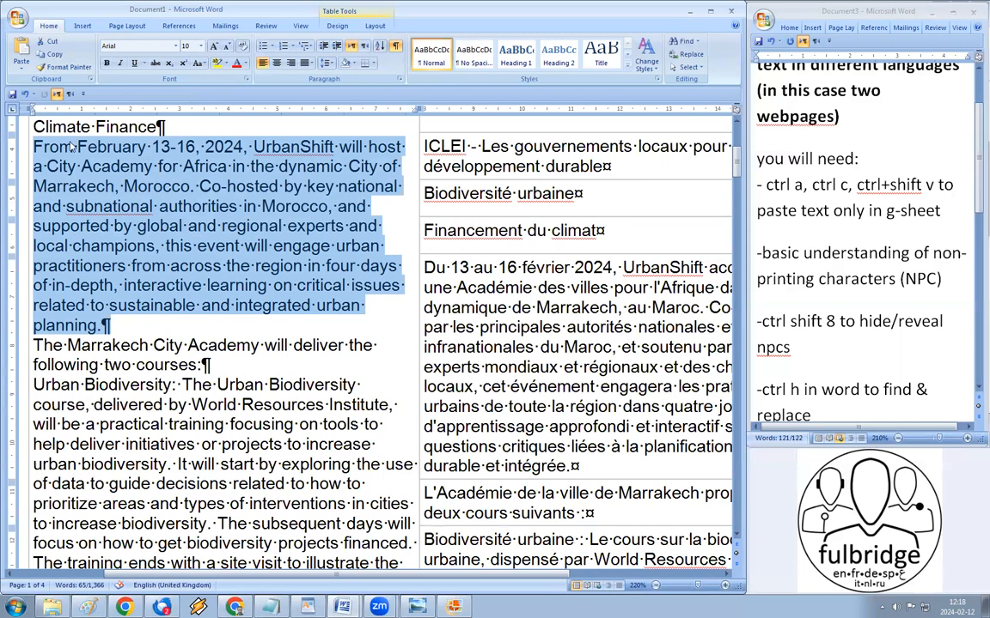
{"action": "left_click", "coordinate": [182, 186]}
{"action": "left_click_drag", "start_coordinate": [189, 187], "coordinate": [195, 188]}
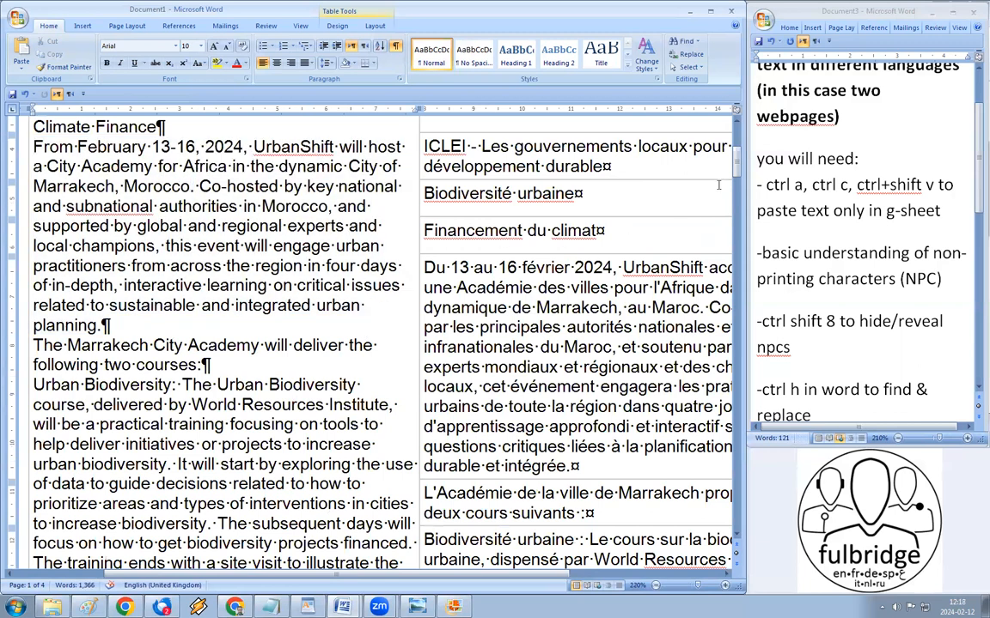
{"action": "scroll", "coordinate": [559, 136], "scroll_direction": "up", "scroll_amount": 5}
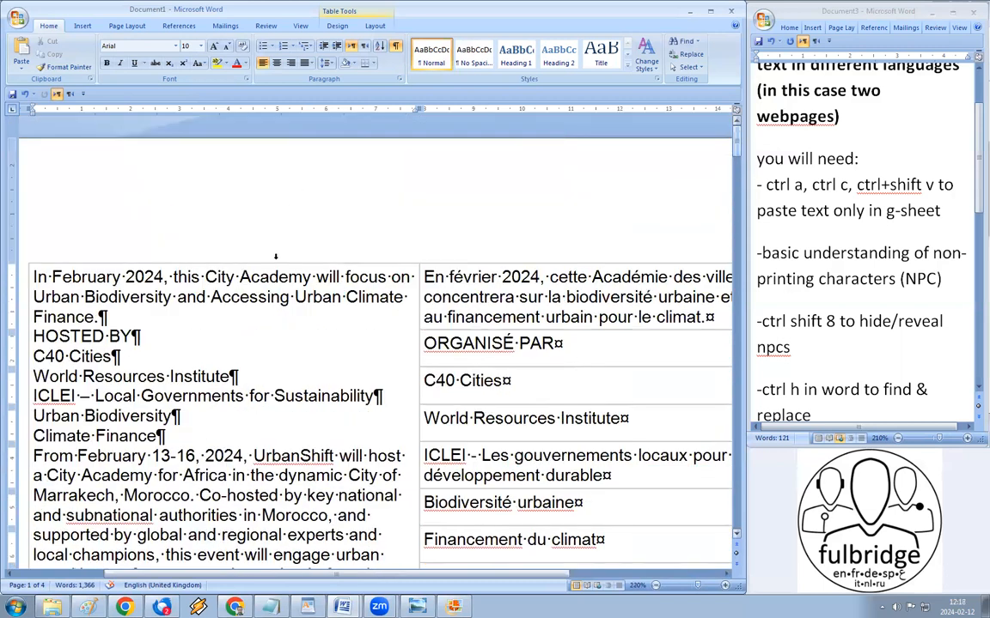
{"action": "left_click", "coordinate": [276, 256]}
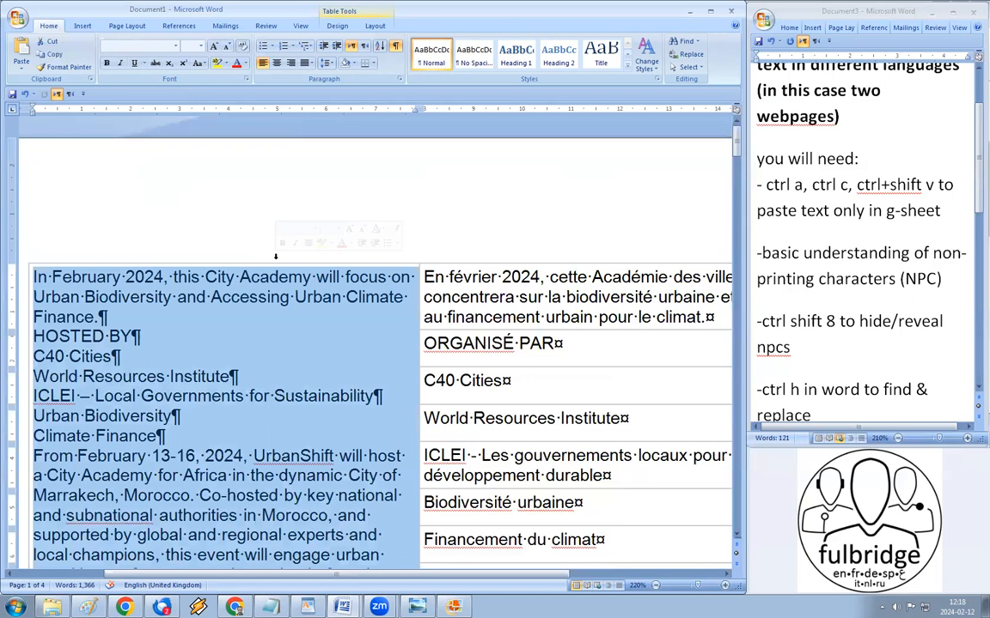
Step: Set the Find and Replace search to '.' and reselect the February 13-16 paragraph
{"action": "key", "text": "ctrl+h"}
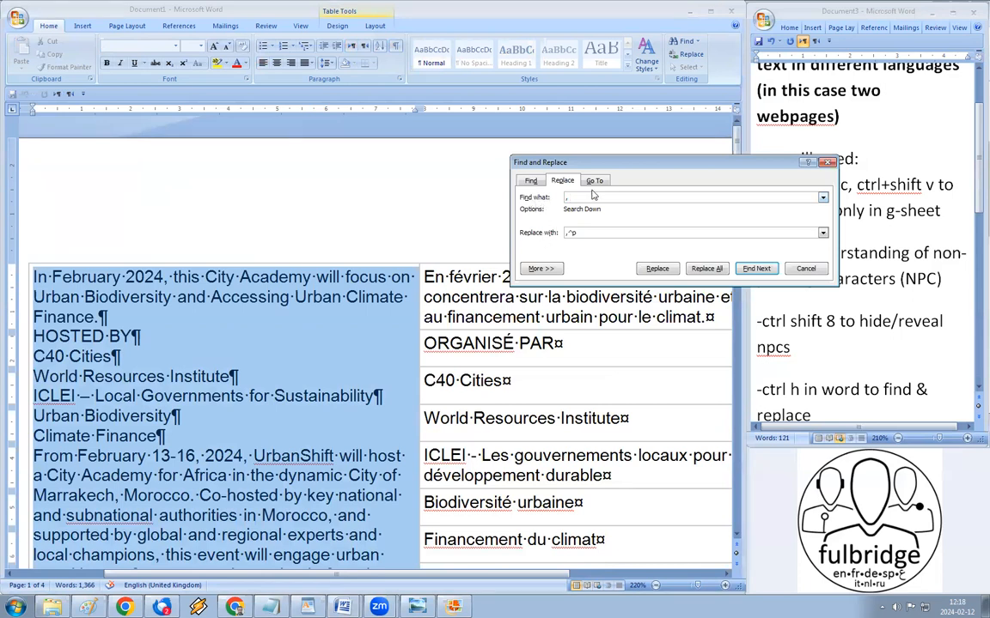
{"action": "left_click_drag", "start_coordinate": [584, 199], "coordinate": [544, 199]}
{"action": "type", "text": "."}
{"action": "scroll", "coordinate": [207, 464], "scroll_direction": "down", "scroll_amount": 1}
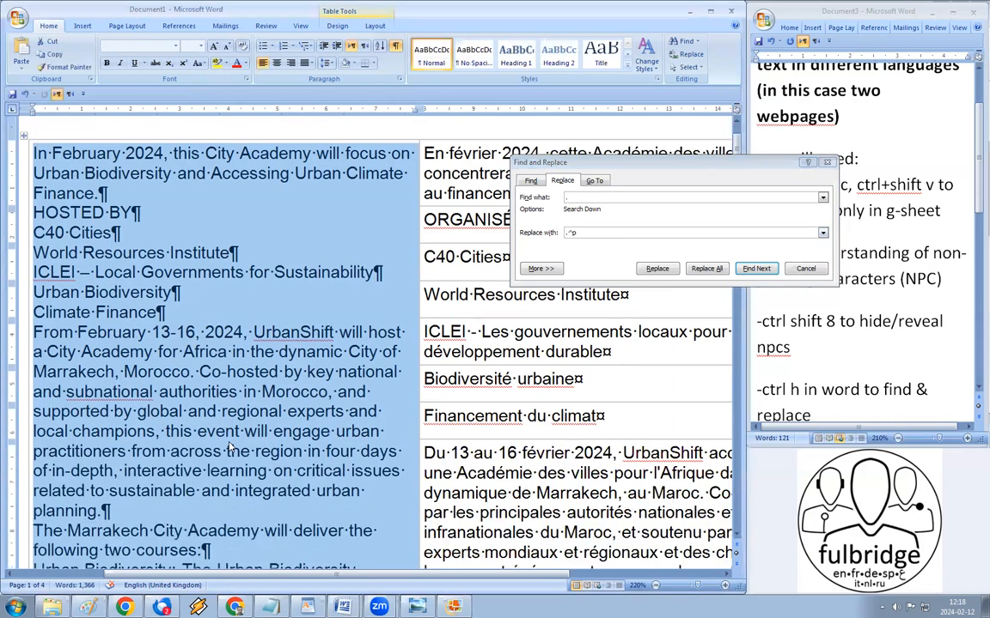
{"action": "triple_click", "coordinate": [207, 464]}
{"action": "scroll", "coordinate": [208, 430], "scroll_direction": "down", "scroll_amount": 2}
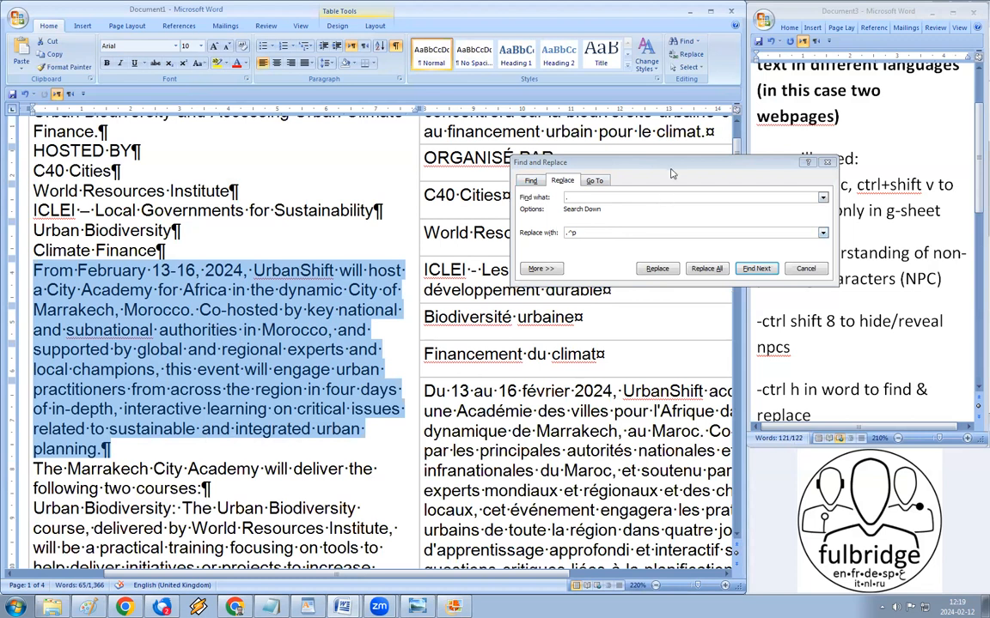
{"action": "left_click", "coordinate": [673, 170]}
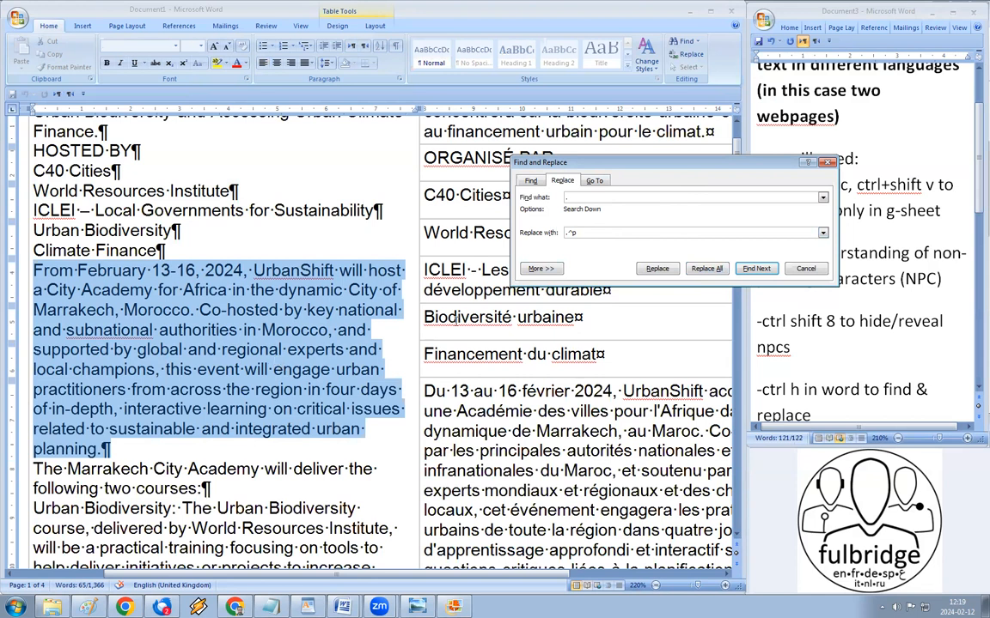
Step: Replace full stops with '.^p' in the selection only, skipping the rest of the document, and close
{"action": "left_click", "coordinate": [704, 269]}
{"action": "left_click", "coordinate": [521, 334]}
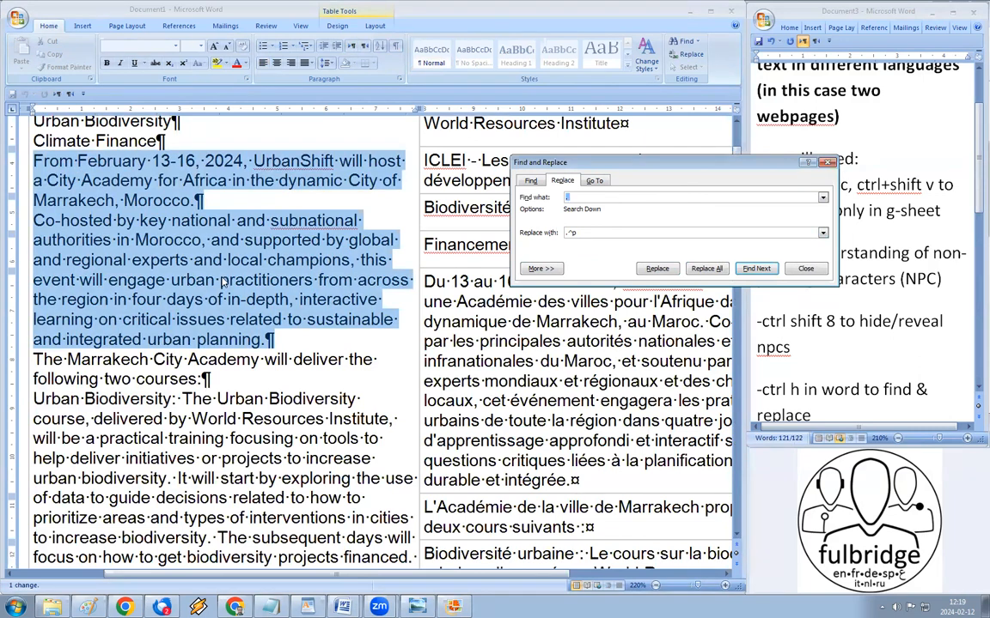
{"action": "left_click", "coordinate": [805, 269]}
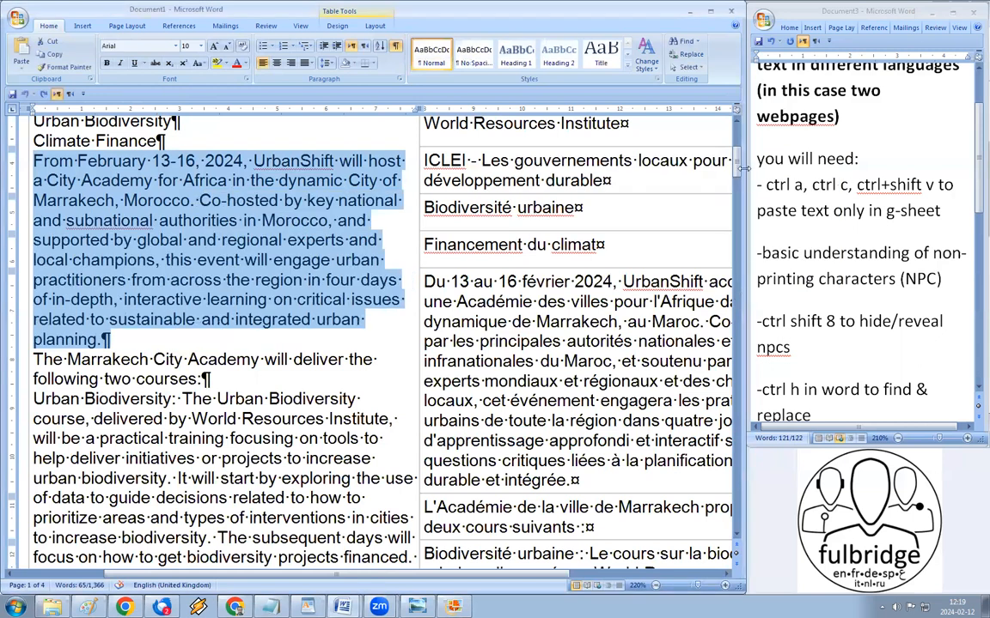
Step: Split the English table column into one sentence per line by replacing '.' with '.^p' (six replacements)
{"action": "scroll", "coordinate": [739, 163], "scroll_direction": "up", "scroll_amount": 5}
{"action": "left_click", "coordinate": [327, 260]}
{"action": "key", "text": "ctrl+c"}
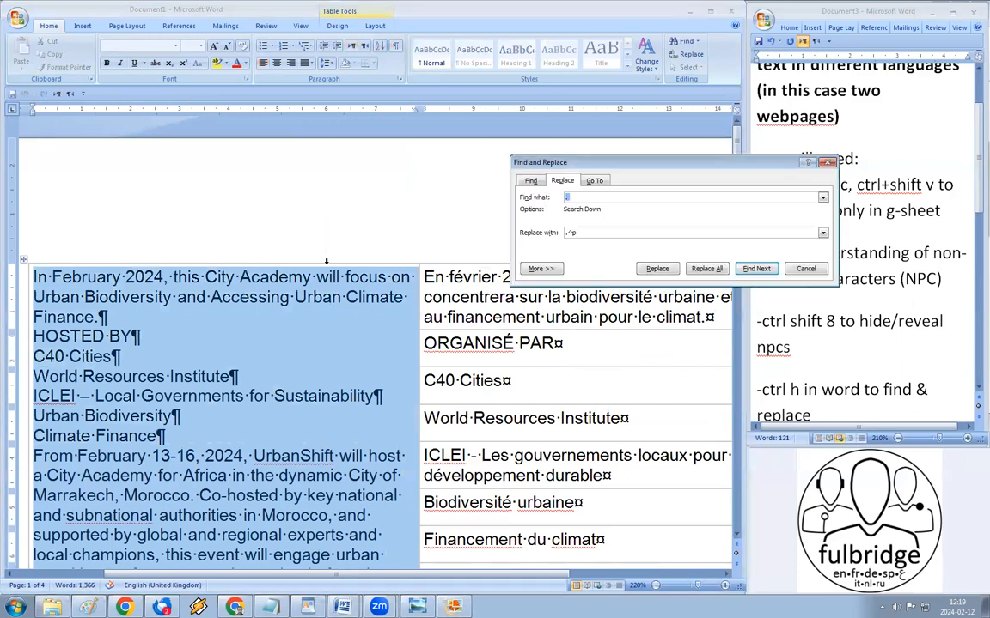
{"action": "left_click", "coordinate": [567, 197]}
{"action": "type", "text": "."}
{"action": "left_click", "coordinate": [706, 269]}
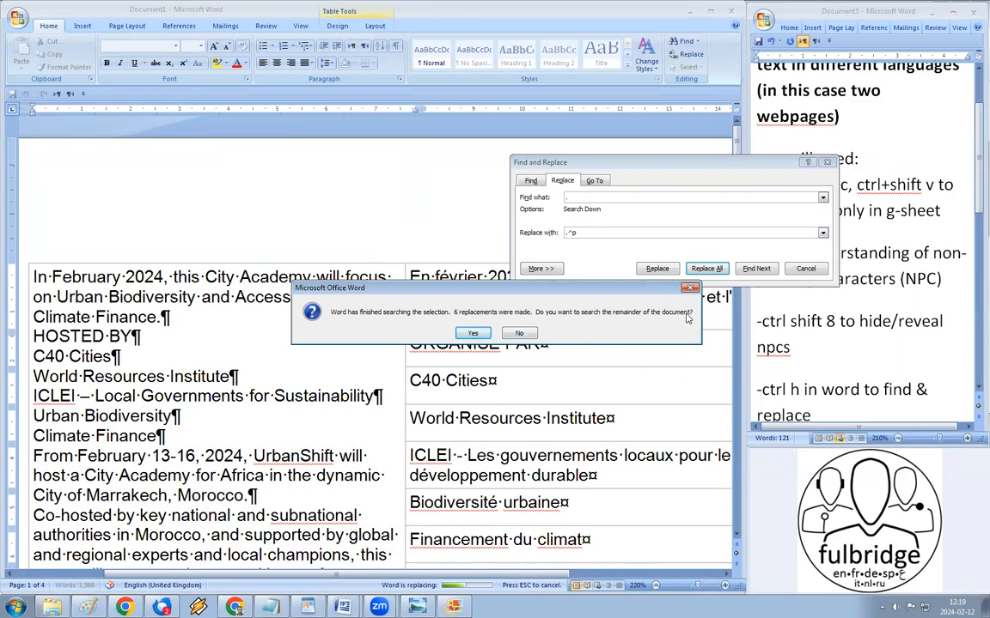
{"action": "left_click", "coordinate": [520, 334]}
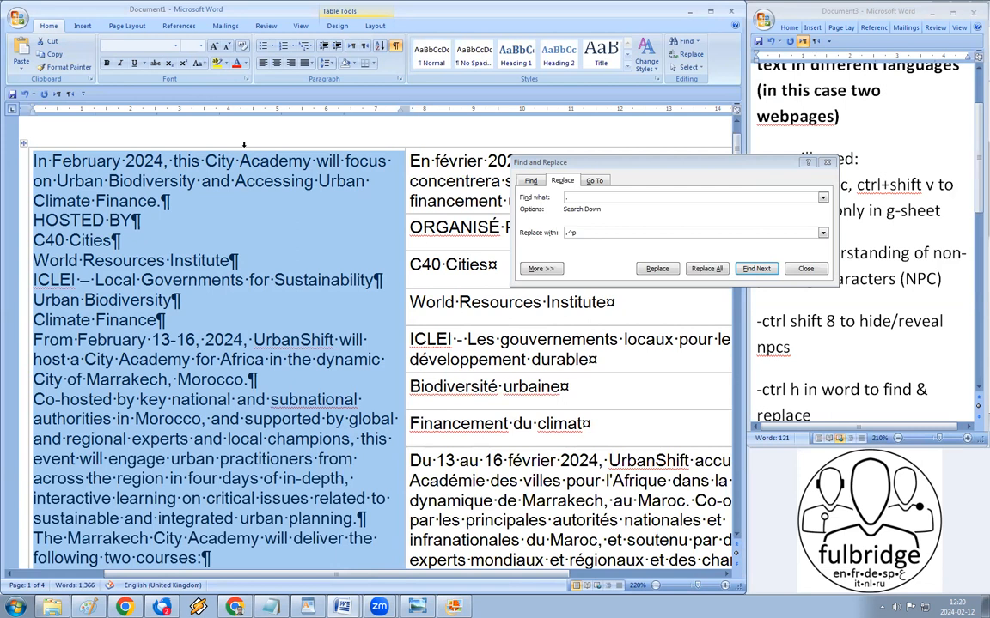
{"action": "left_click", "coordinate": [118, 531]}
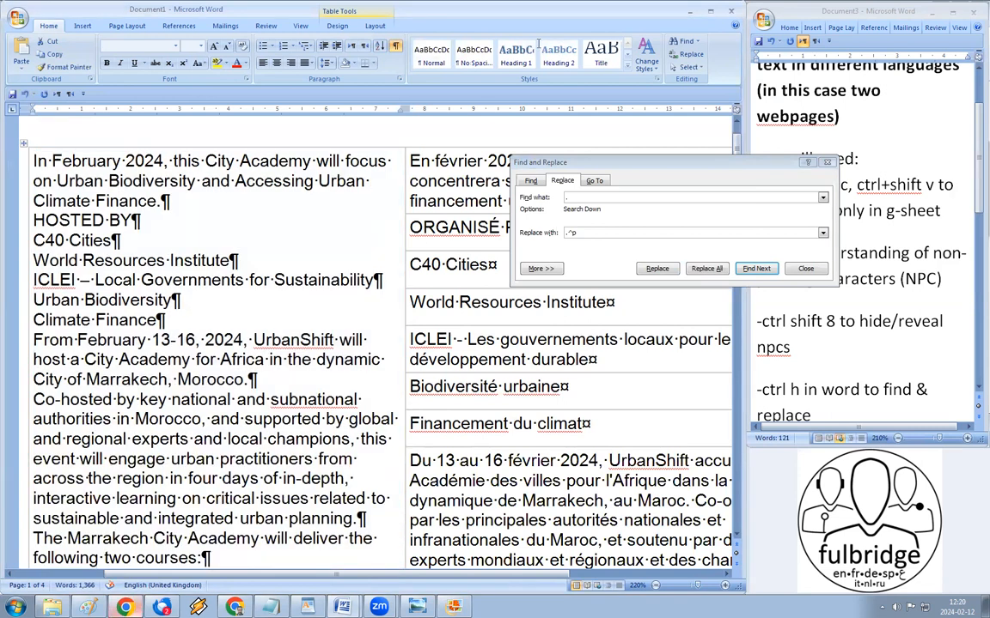
Step: In the spreadsheet, insert a blank column right of column A, shifting French into column C
{"action": "key", "text": "alt+Tab"}
{"action": "scroll", "coordinate": [344, 189], "scroll_direction": "up", "scroll_amount": 5}
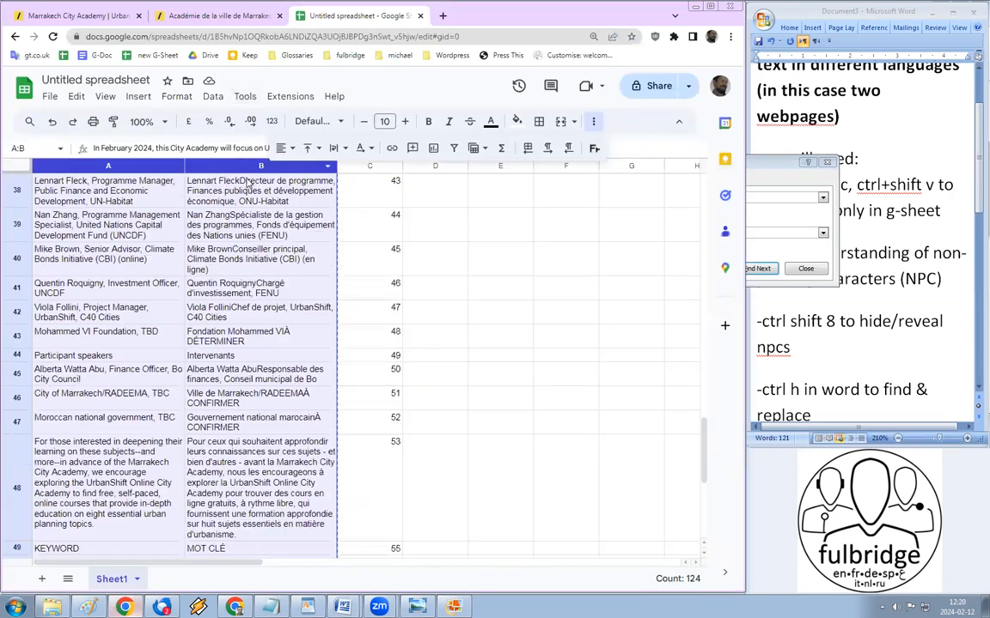
{"action": "scroll", "coordinate": [248, 181], "scroll_direction": "up", "scroll_amount": 7}
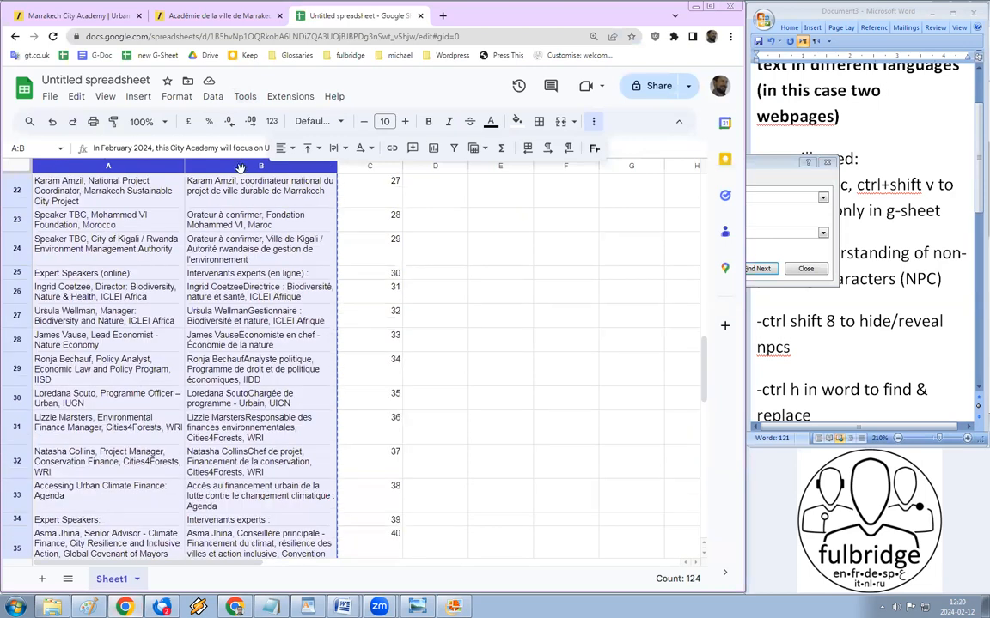
{"action": "scroll", "coordinate": [209, 178], "scroll_direction": "up", "scroll_amount": 10}
{"action": "left_click", "coordinate": [148, 228]}
{"action": "left_click", "coordinate": [125, 165]}
{"action": "right_click", "coordinate": [124, 165]}
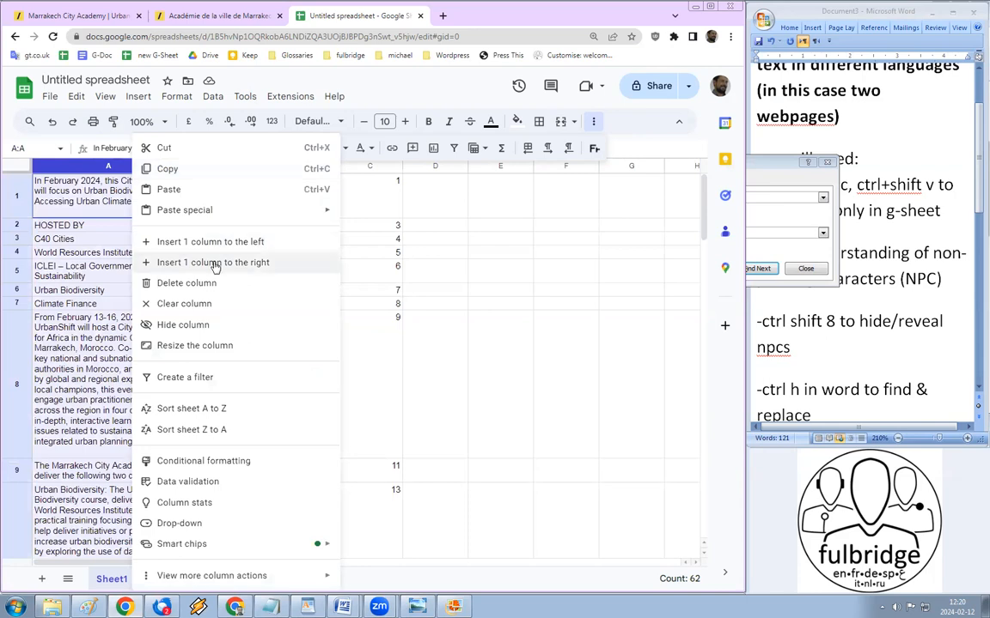
{"action": "left_click", "coordinate": [249, 262]}
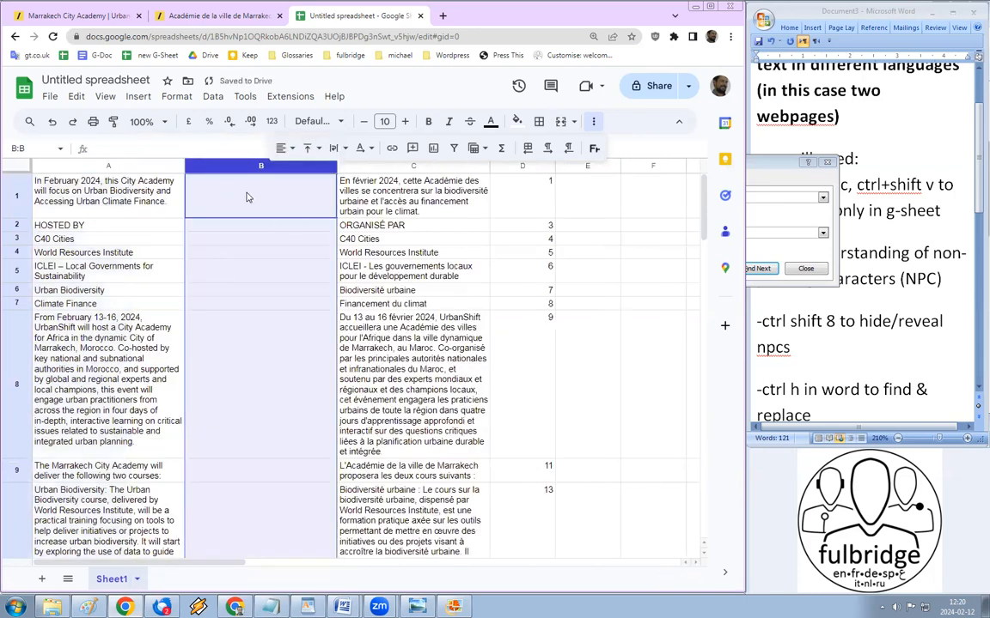
Step: Paste the sentence-split English text as plain text into column B starting at B1
{"action": "left_click", "coordinate": [247, 198]}
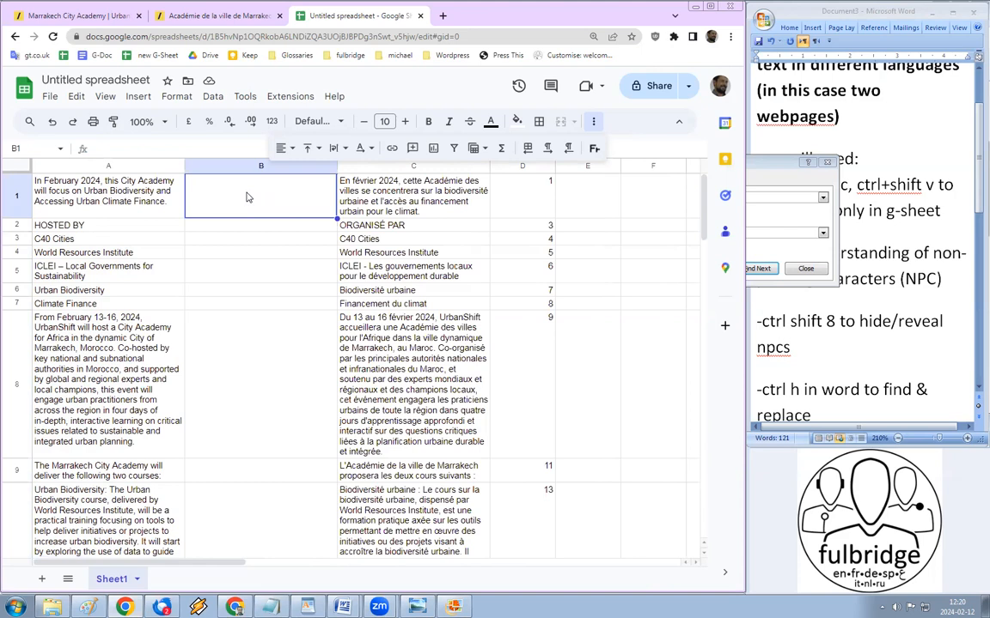
{"action": "key", "text": "ctrl+shift+v"}
{"action": "left_click", "coordinate": [86, 368]}
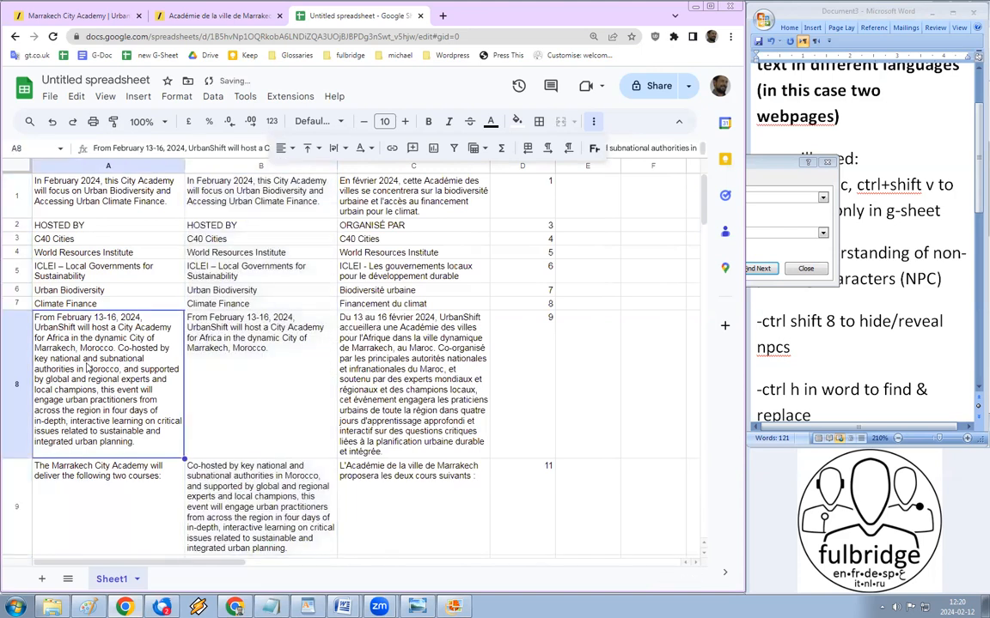
{"action": "scroll", "coordinate": [85, 367], "scroll_direction": "down", "scroll_amount": 1}
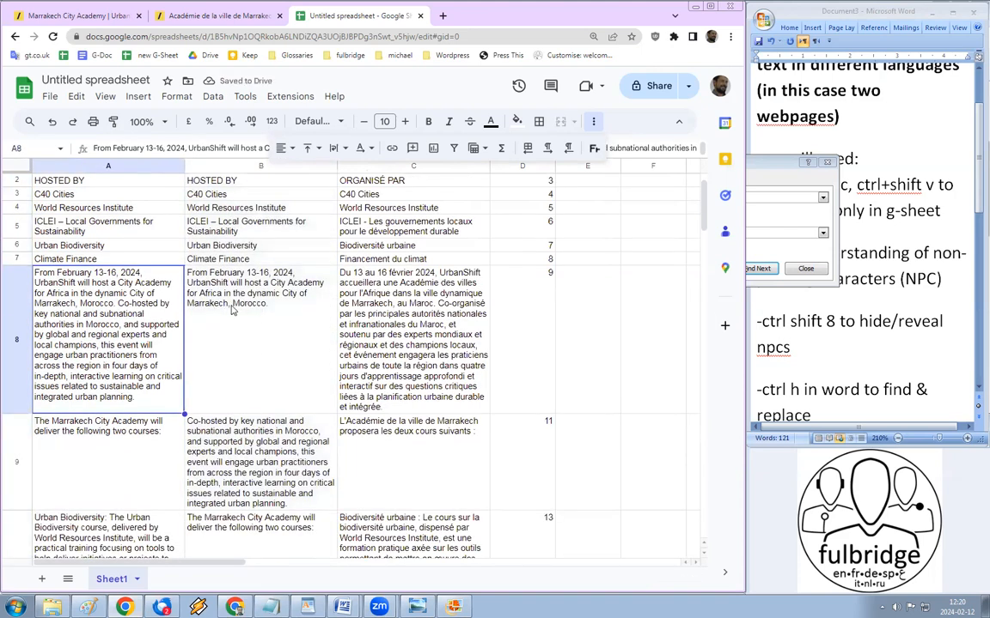
Step: Compare B8 and B9 with the original paragraph in A8 to confirm the Co-hosted sentence split
{"action": "left_click", "coordinate": [229, 419]}
{"action": "left_click", "coordinate": [210, 296]}
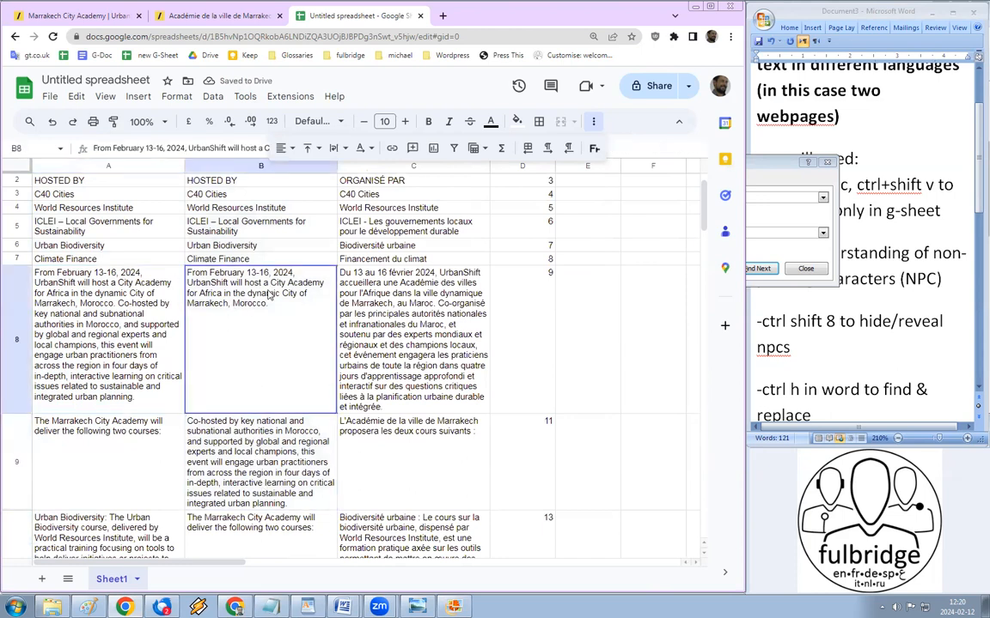
{"action": "left_click", "coordinate": [152, 318]}
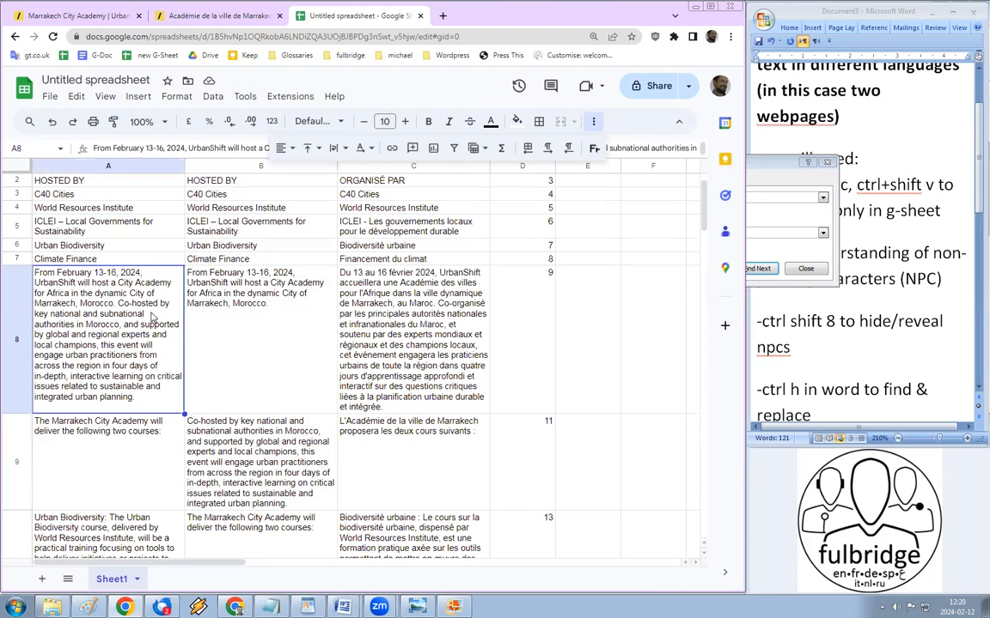
{"action": "double_click", "coordinate": [152, 317]}
{"action": "double_click", "coordinate": [482, 272]}
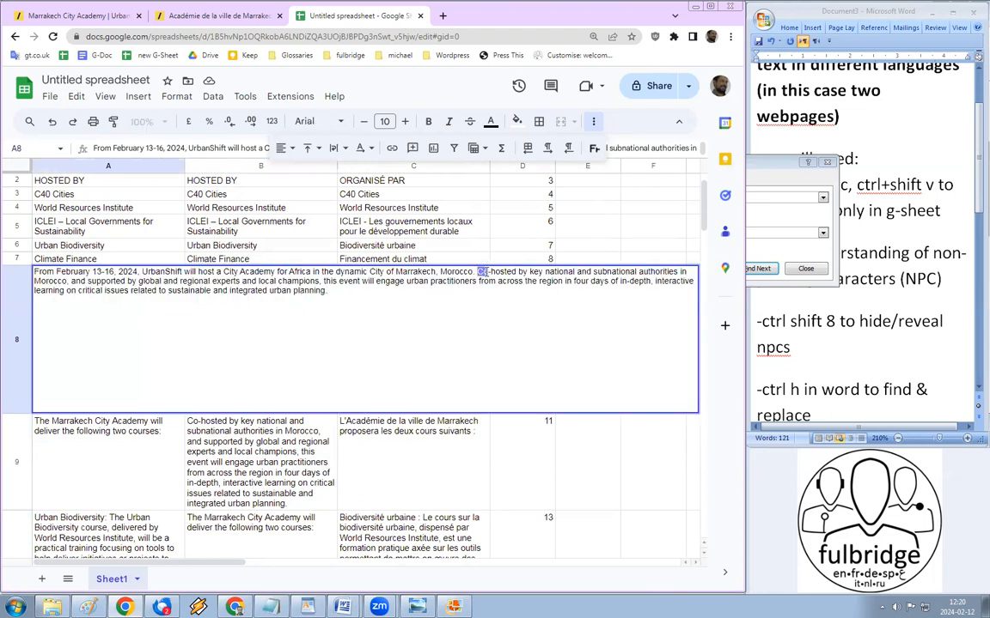
{"action": "left_click", "coordinate": [204, 432]}
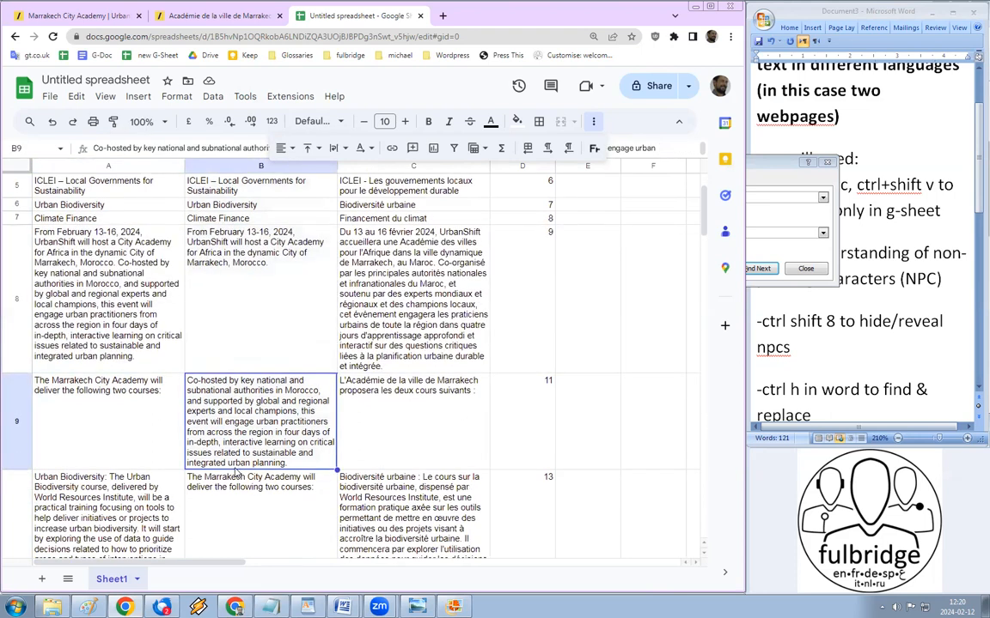
{"action": "scroll", "coordinate": [237, 469], "scroll_direction": "down", "scroll_amount": 1}
{"action": "scroll", "coordinate": [237, 464], "scroll_direction": "up", "scroll_amount": 3}
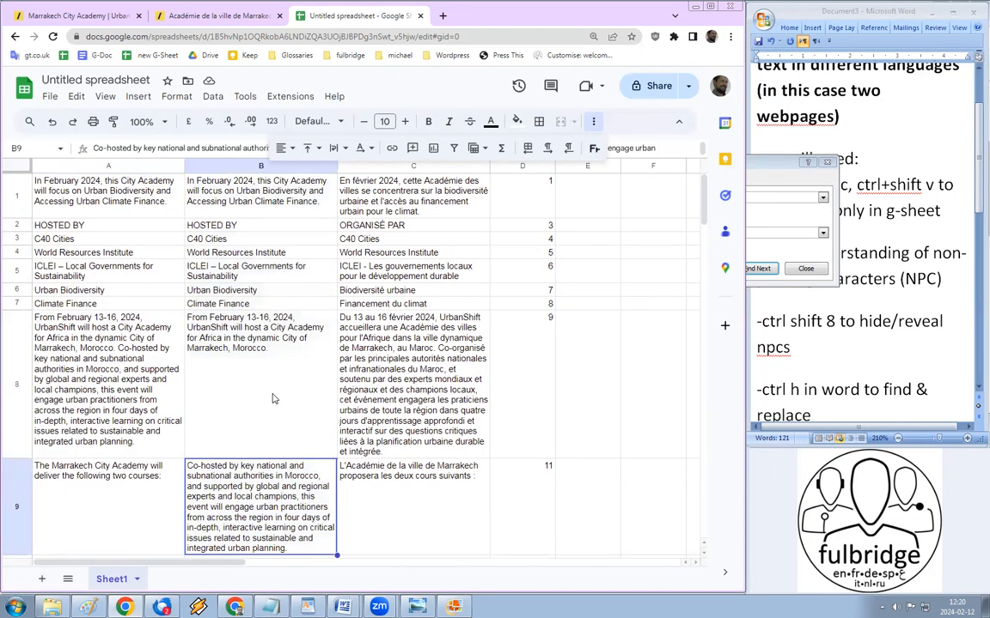
{"action": "left_click", "coordinate": [406, 191]}
{"action": "scroll", "coordinate": [406, 191], "scroll_direction": "down", "scroll_amount": 1}
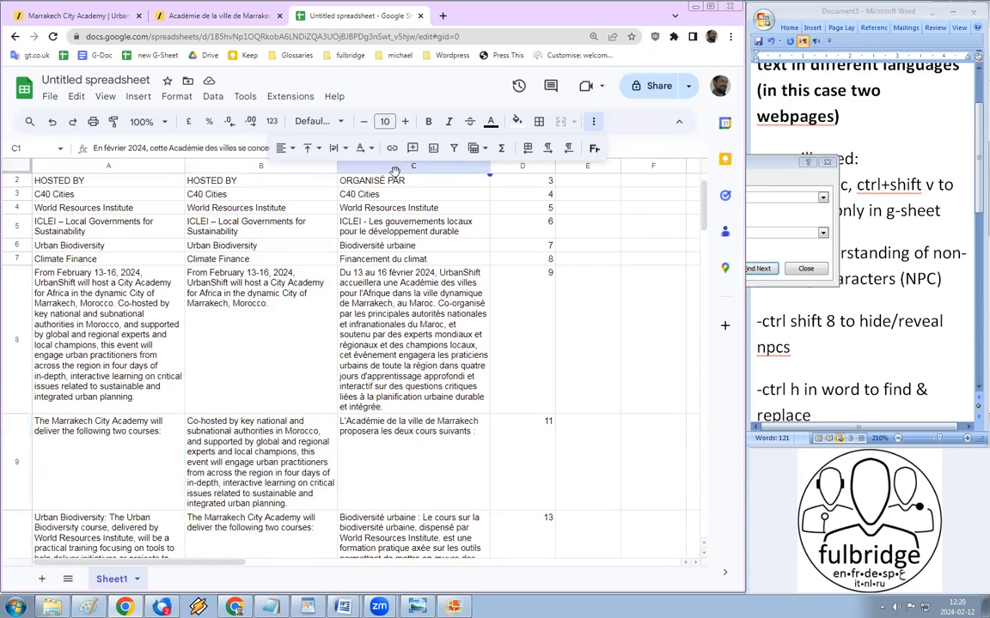
{"action": "left_click", "coordinate": [396, 165]}
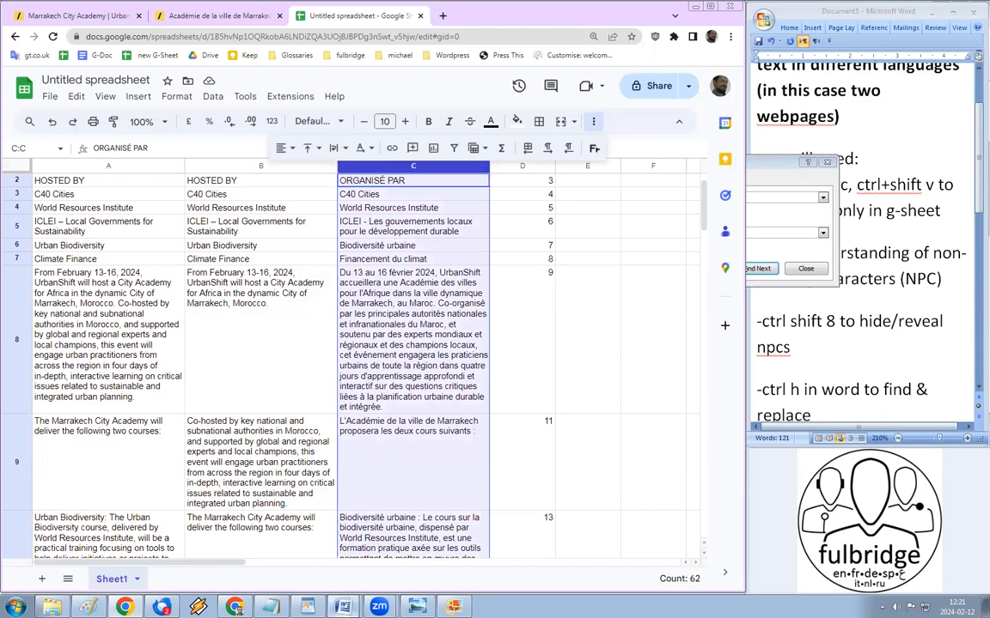
Step: Merge Word's French table column into a single cell
{"action": "mouse_move", "coordinate": [343, 605]}
{"action": "left_click", "coordinate": [343, 560]}
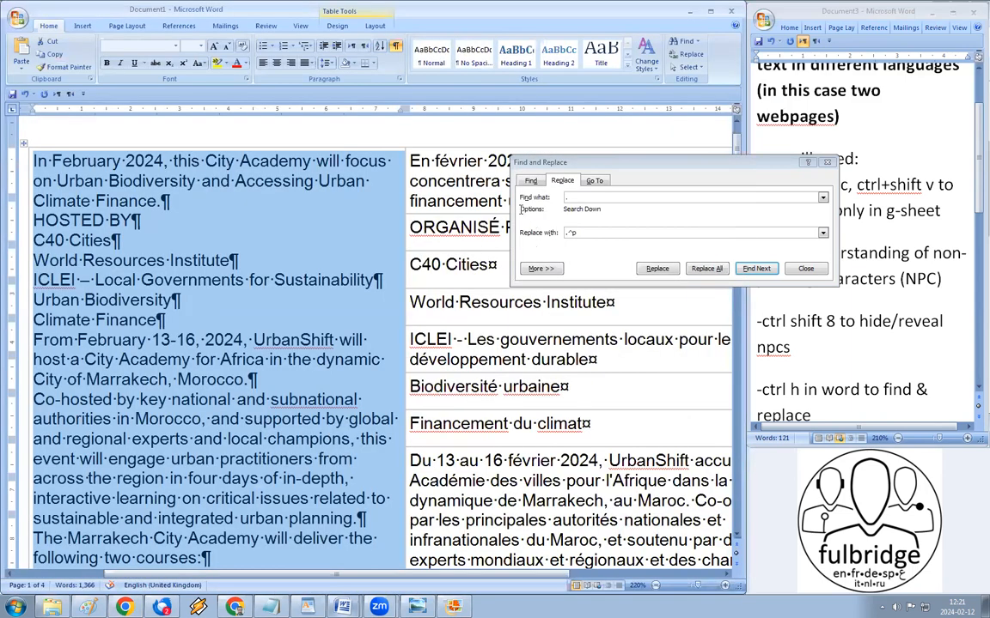
{"action": "left_click", "coordinate": [798, 270]}
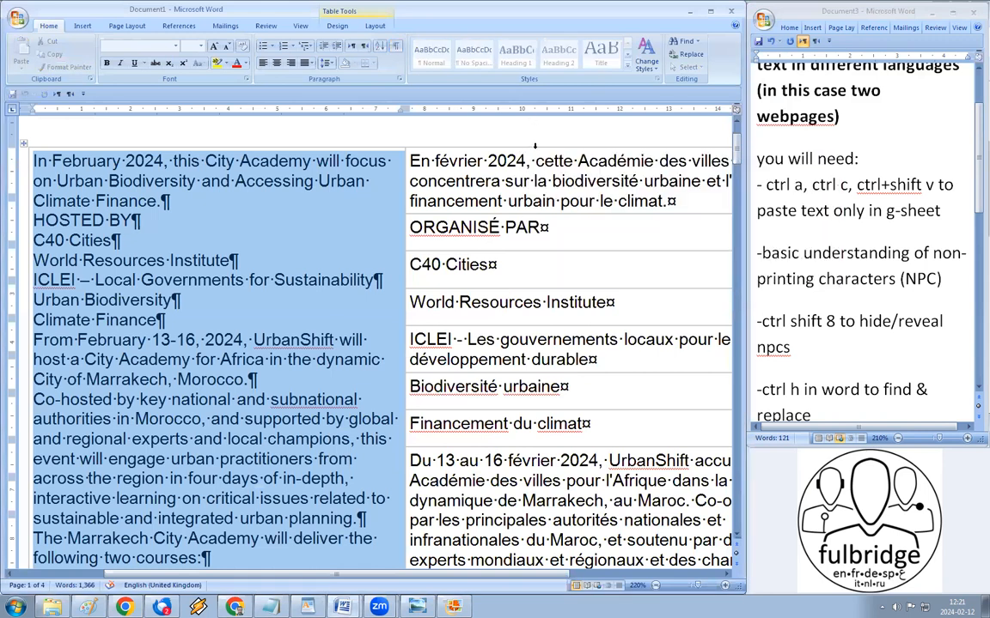
{"action": "left_click", "coordinate": [535, 146]}
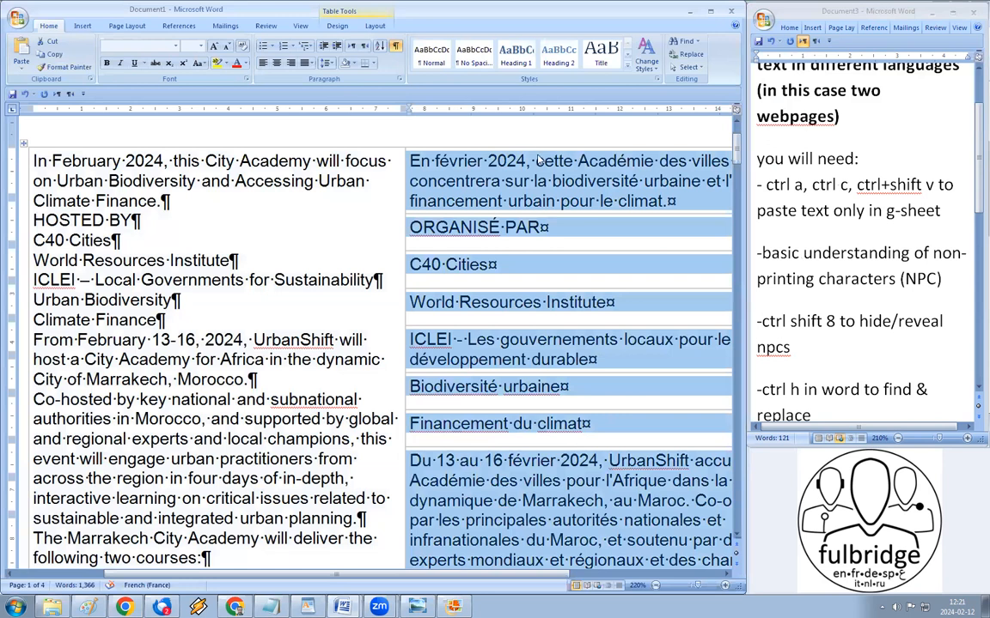
{"action": "right_click", "coordinate": [538, 158]}
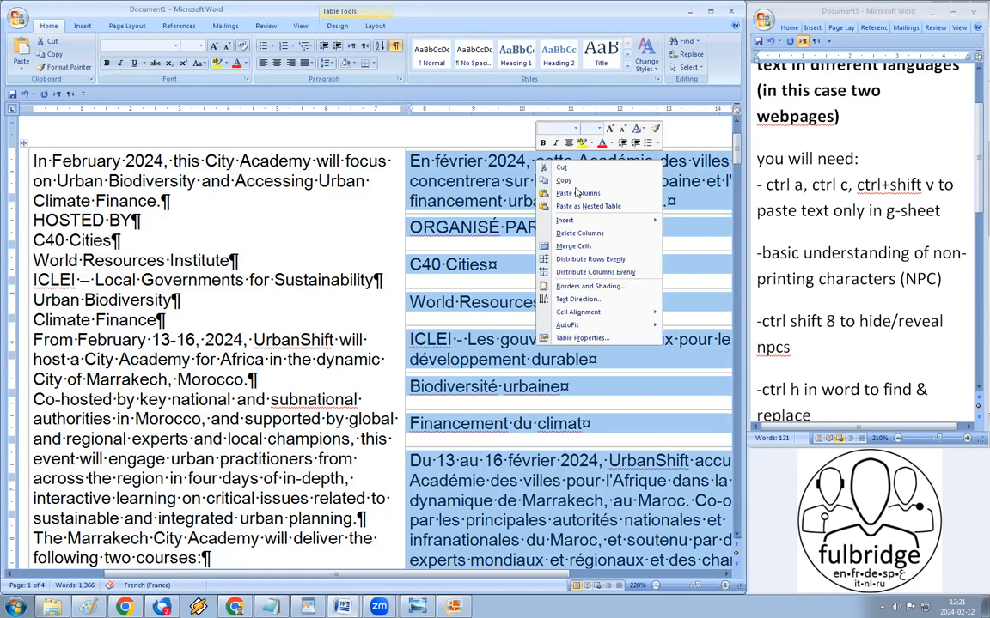
{"action": "left_click", "coordinate": [602, 245]}
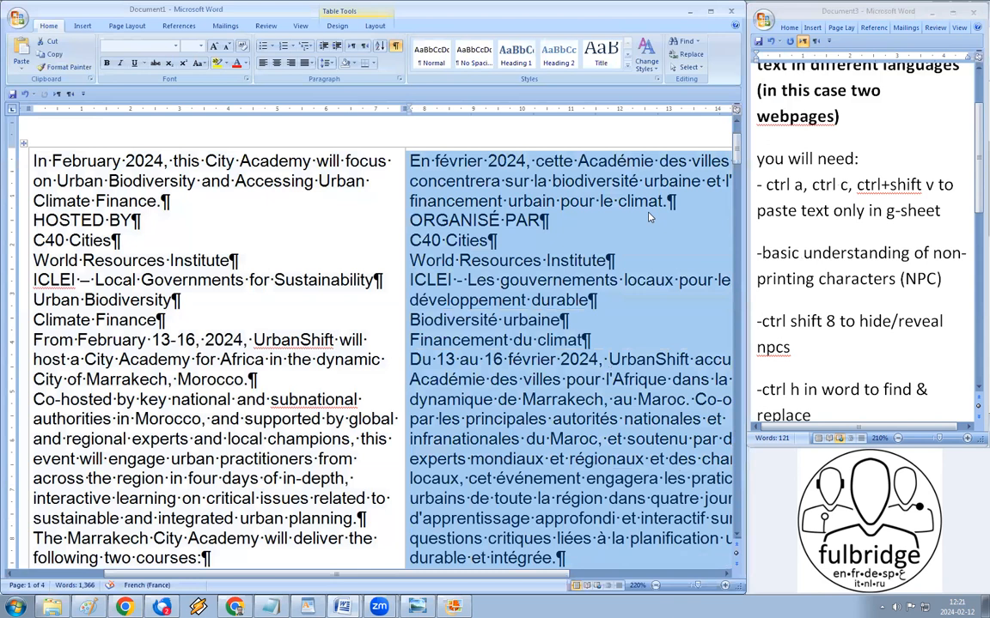
Step: Split the French text at each full stop ('.' to '.^p', six replacements) and apply Normal style
{"action": "key", "text": "ctrl+h"}
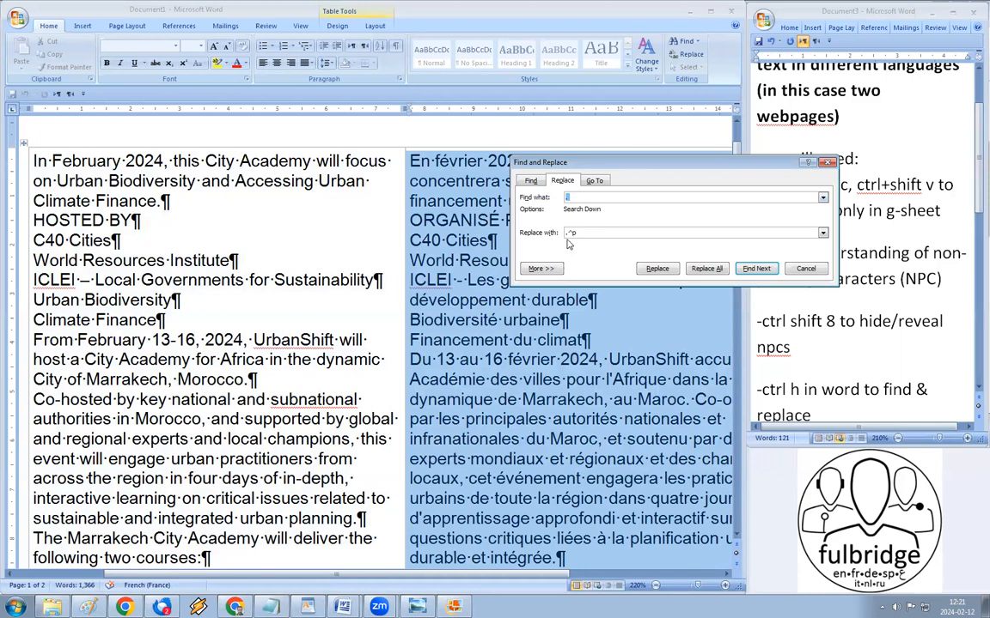
{"action": "left_click", "coordinate": [720, 270]}
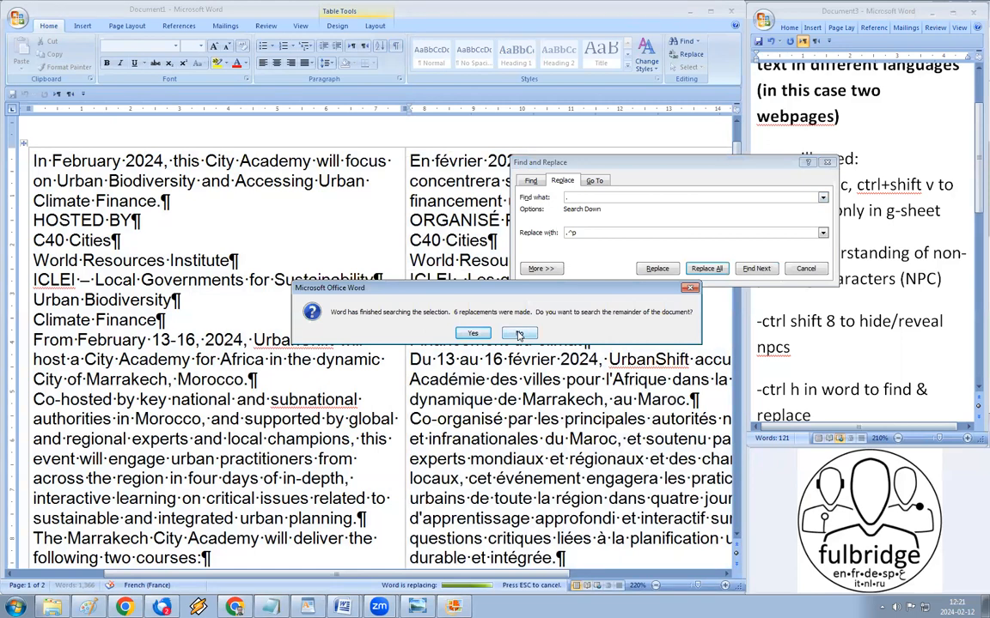
{"action": "left_click", "coordinate": [519, 334]}
{"action": "left_click", "coordinate": [808, 271]}
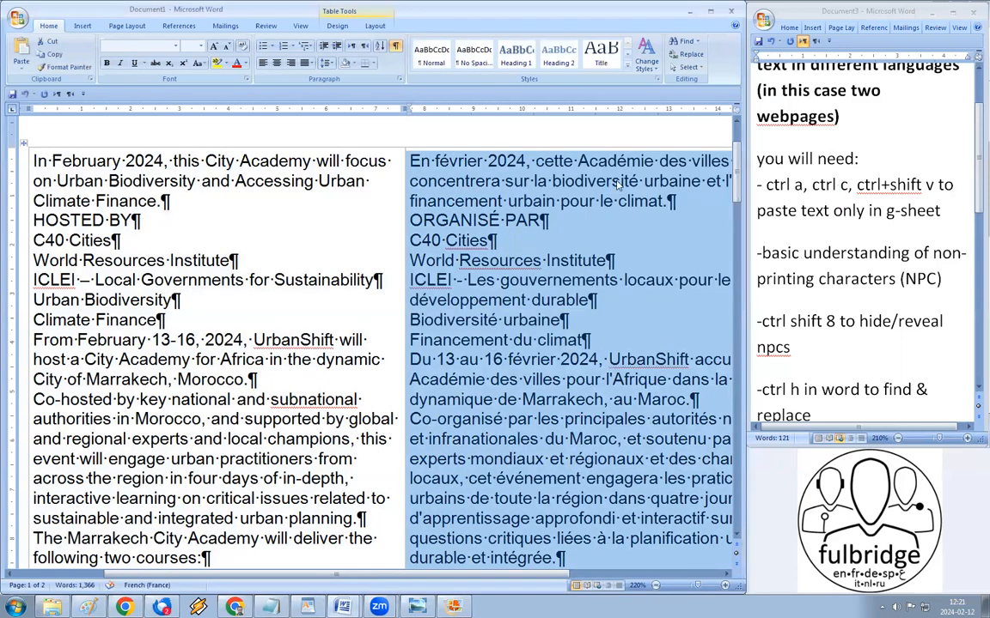
{"action": "left_click", "coordinate": [559, 148]}
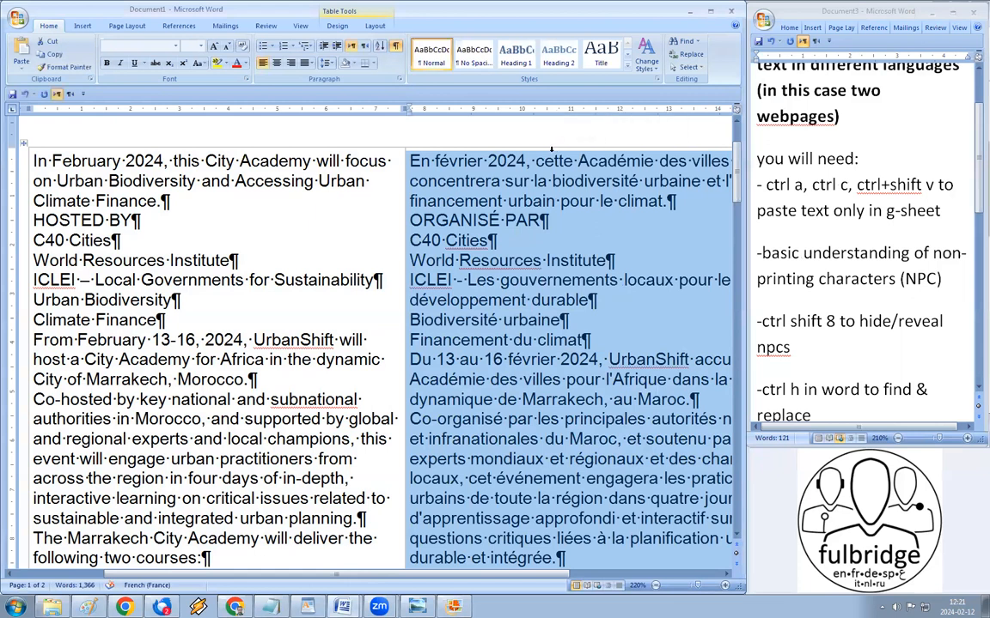
{"action": "left_click", "coordinate": [126, 607]}
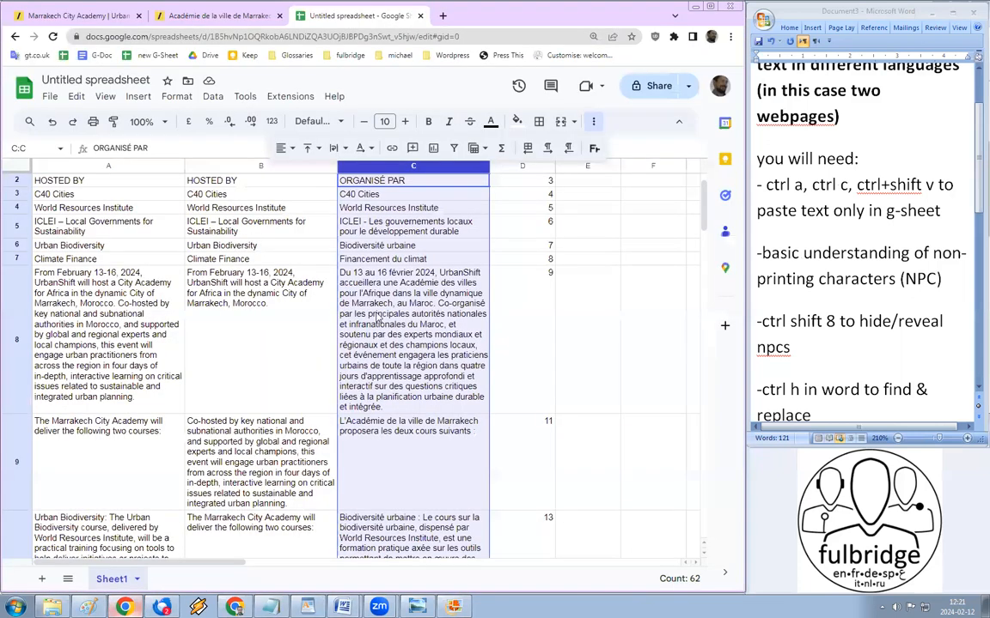
Step: Insert a new column C before the original French and paste the split French text from C1
{"action": "right_click", "coordinate": [386, 174]}
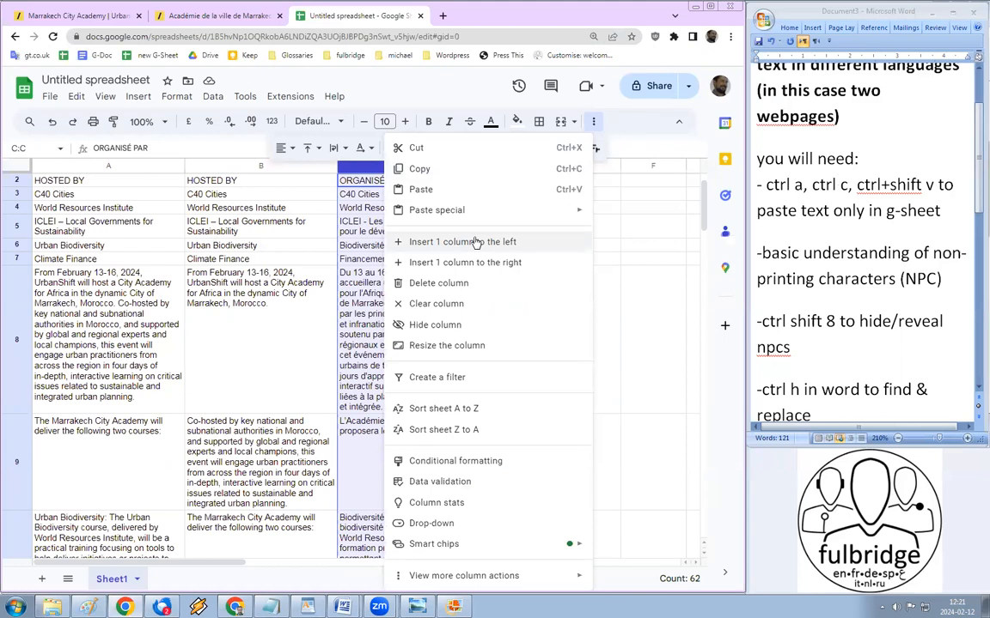
{"action": "left_click", "coordinate": [475, 242]}
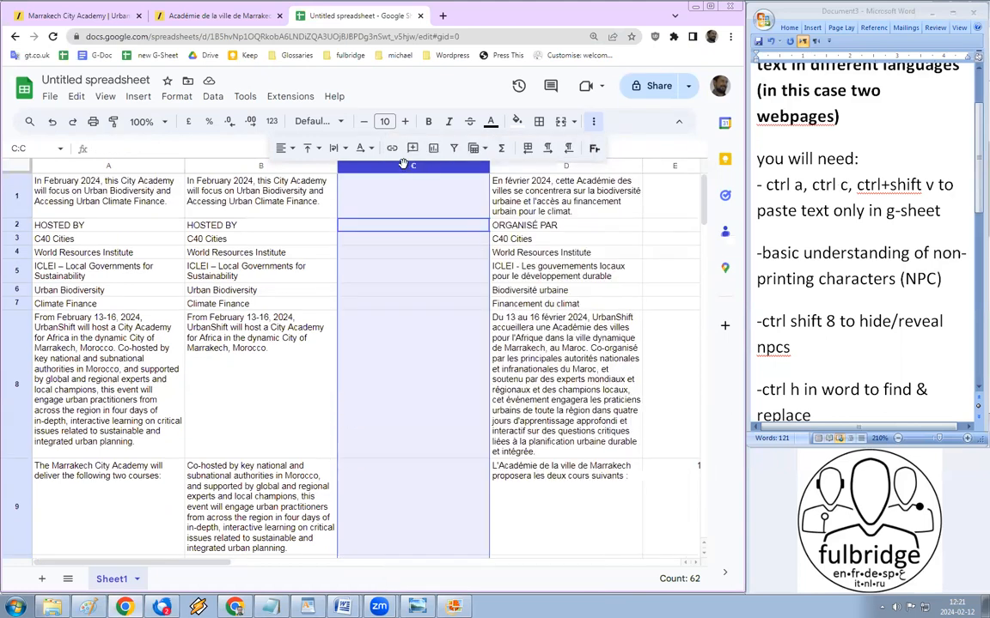
{"action": "left_click", "coordinate": [390, 190]}
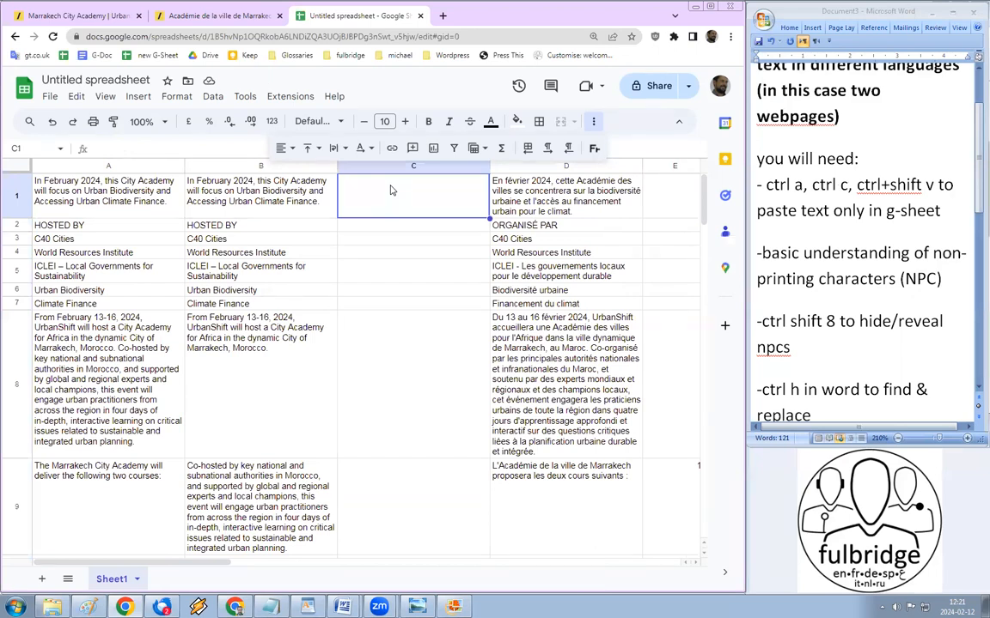
{"action": "key", "text": "ctrl+shift+v"}
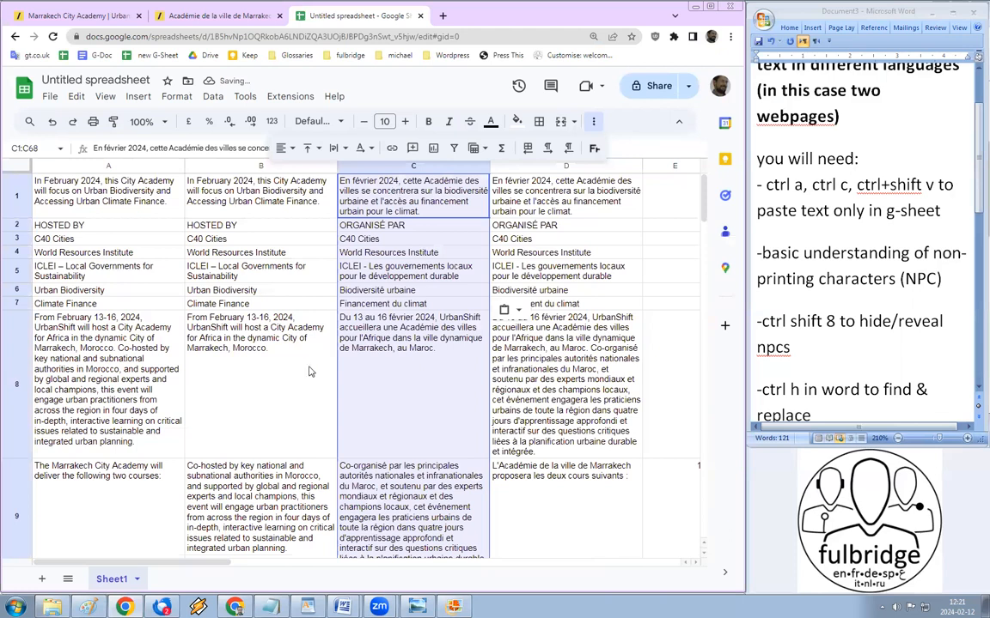
{"action": "left_click", "coordinate": [270, 326]}
{"action": "scroll", "coordinate": [375, 389], "scroll_direction": "down", "scroll_amount": 1}
{"action": "scroll", "coordinate": [375, 388], "scroll_direction": "down", "scroll_amount": 6}
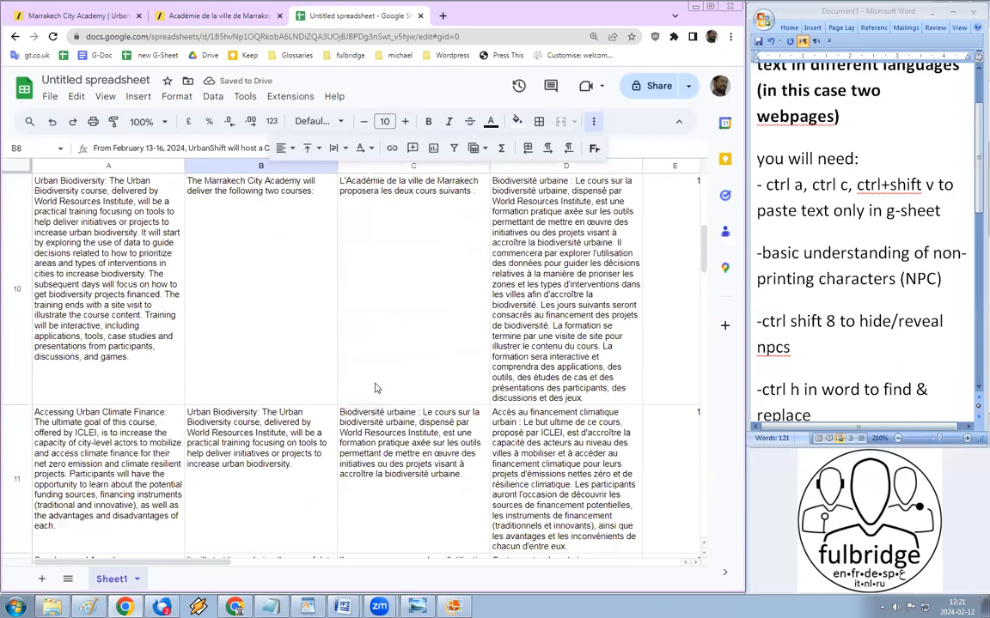
{"action": "scroll", "coordinate": [378, 382], "scroll_direction": "up", "scroll_amount": 5}
{"action": "scroll", "coordinate": [370, 344], "scroll_direction": "down", "scroll_amount": 1}
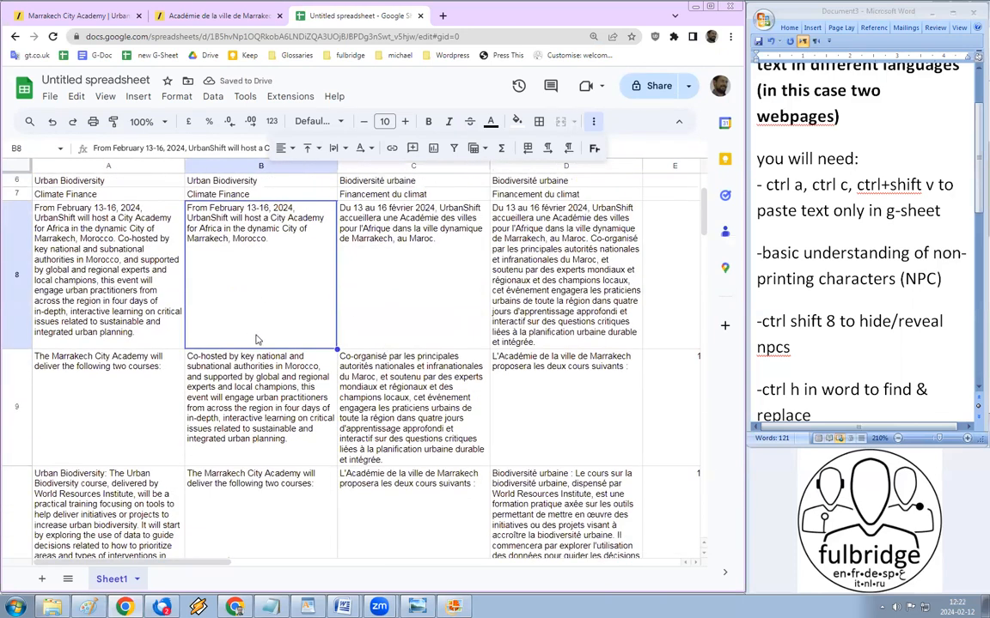
Step: Delete the original unsplit English column A and the unsplit French column
{"action": "left_click", "coordinate": [128, 167]}
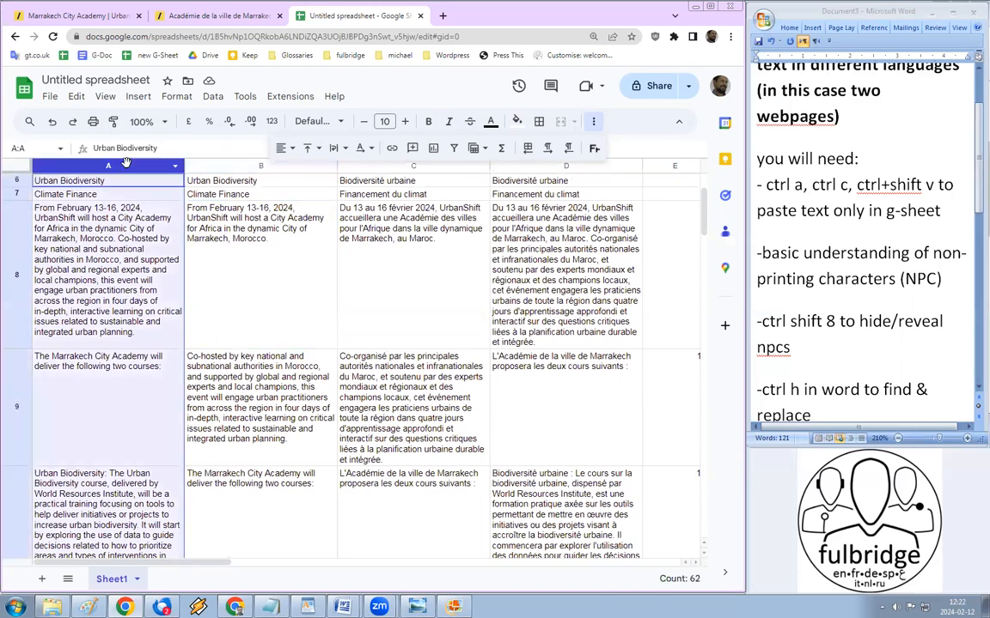
{"action": "right_click", "coordinate": [127, 168]}
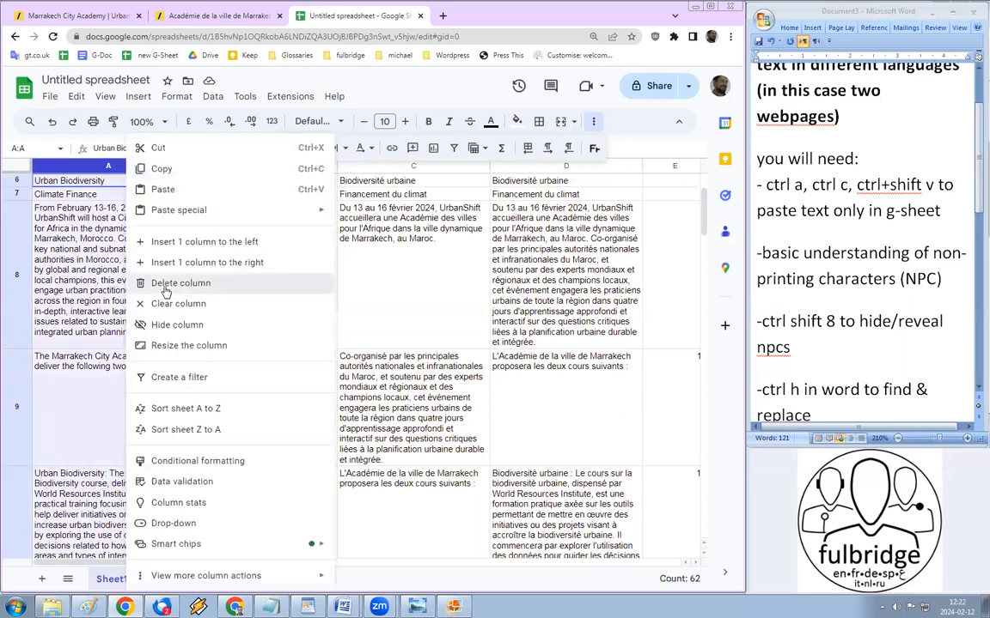
{"action": "left_click", "coordinate": [161, 283]}
{"action": "left_click", "coordinate": [411, 168]}
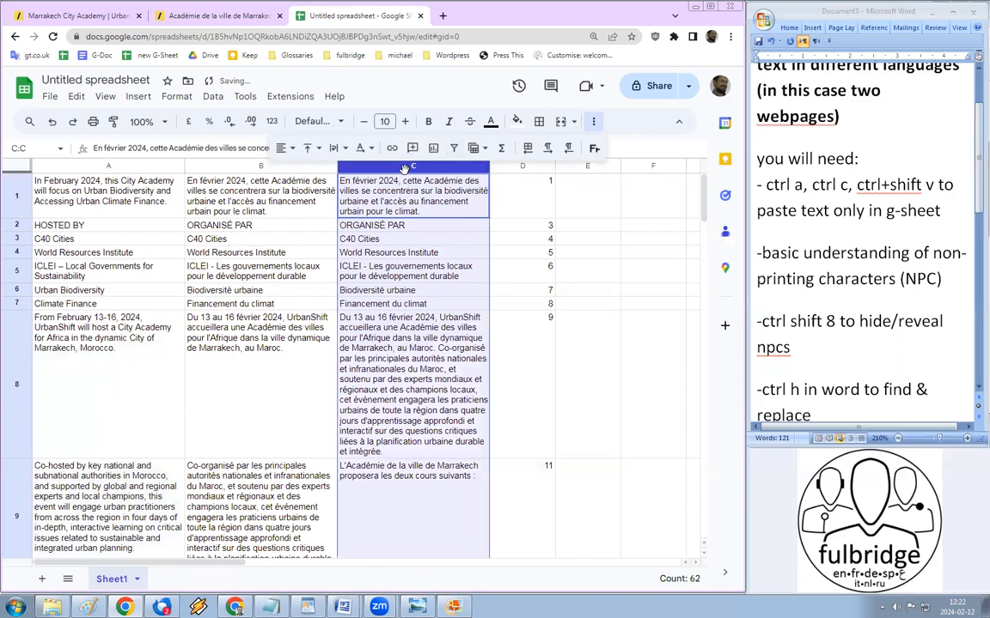
{"action": "right_click", "coordinate": [368, 165]}
{"action": "left_click", "coordinate": [459, 284]}
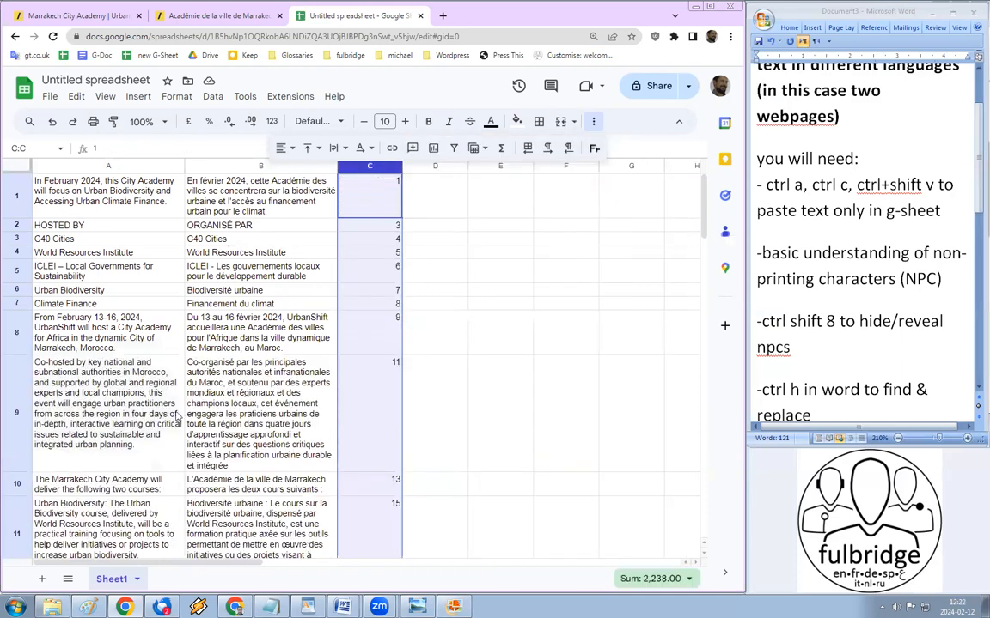
Step: Check that rows 9 and 25 pair each English sentence with its French translation
{"action": "left_click", "coordinate": [196, 411]}
{"action": "scroll", "coordinate": [171, 387], "scroll_direction": "down", "scroll_amount": 4}
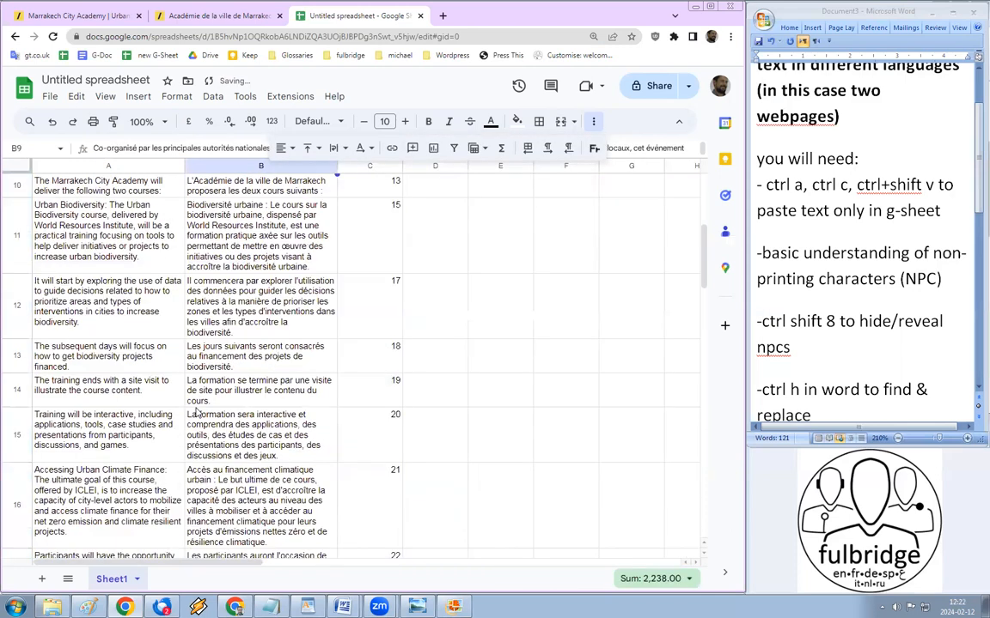
{"action": "scroll", "coordinate": [124, 361], "scroll_direction": "up", "scroll_amount": 3}
{"action": "scroll", "coordinate": [177, 439], "scroll_direction": "up", "scroll_amount": 1}
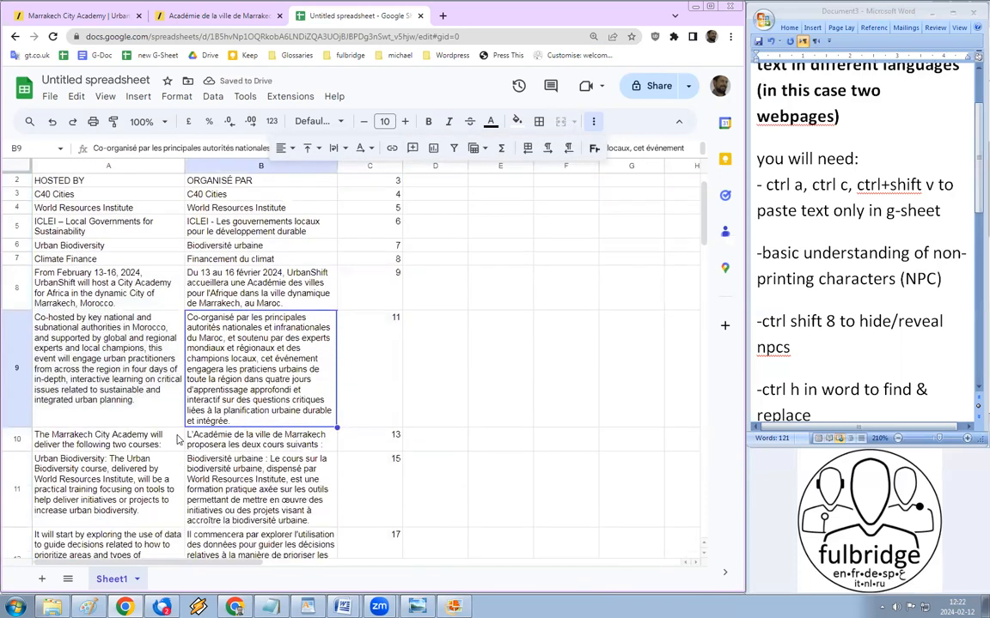
{"action": "scroll", "coordinate": [178, 439], "scroll_direction": "down", "scroll_amount": 5}
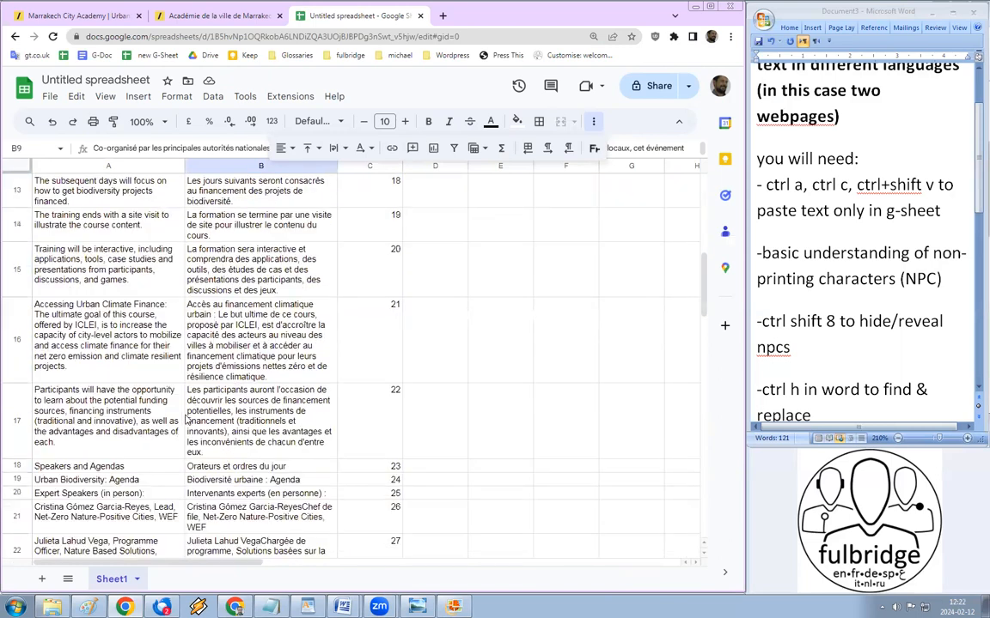
{"action": "scroll", "coordinate": [178, 367], "scroll_direction": "down", "scroll_amount": 2}
{"action": "scroll", "coordinate": [110, 327], "scroll_direction": "up", "scroll_amount": 6}
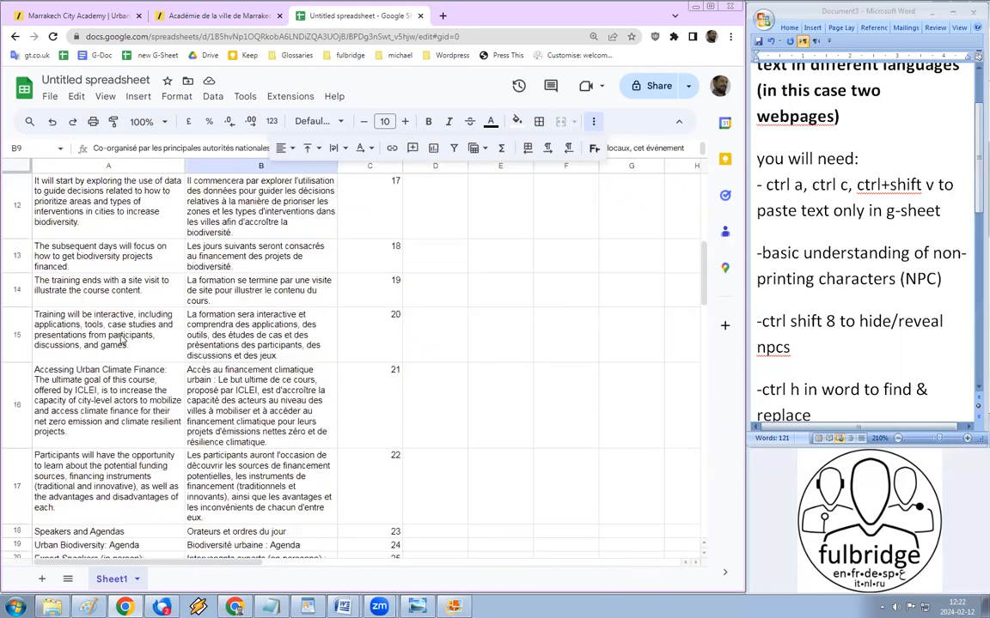
{"action": "left_click", "coordinate": [113, 377]}
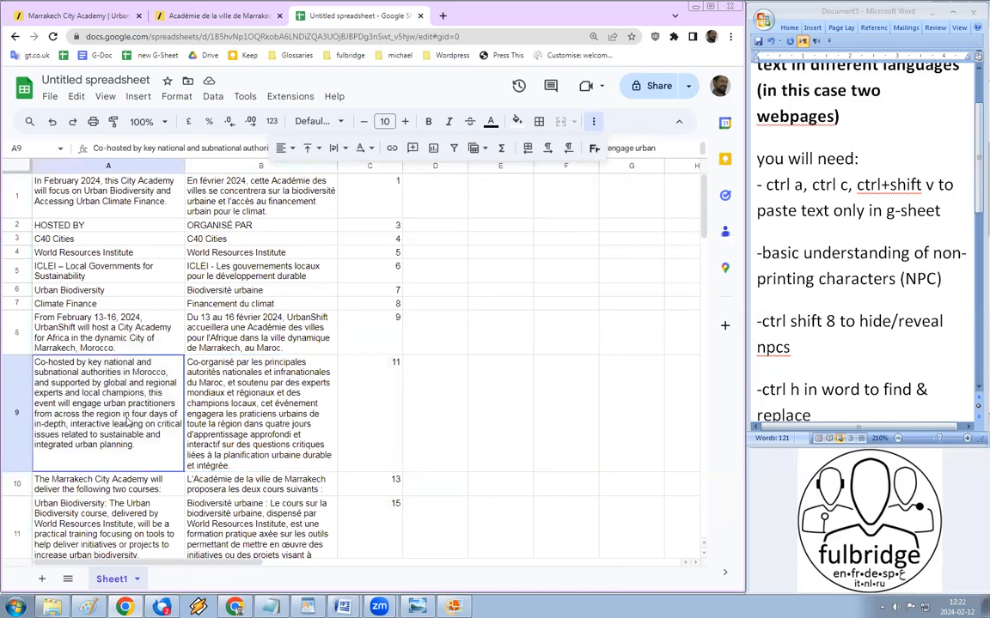
{"action": "scroll", "coordinate": [196, 385], "scroll_direction": "down", "scroll_amount": 3}
{"action": "scroll", "coordinate": [195, 385], "scroll_direction": "down", "scroll_amount": 3}
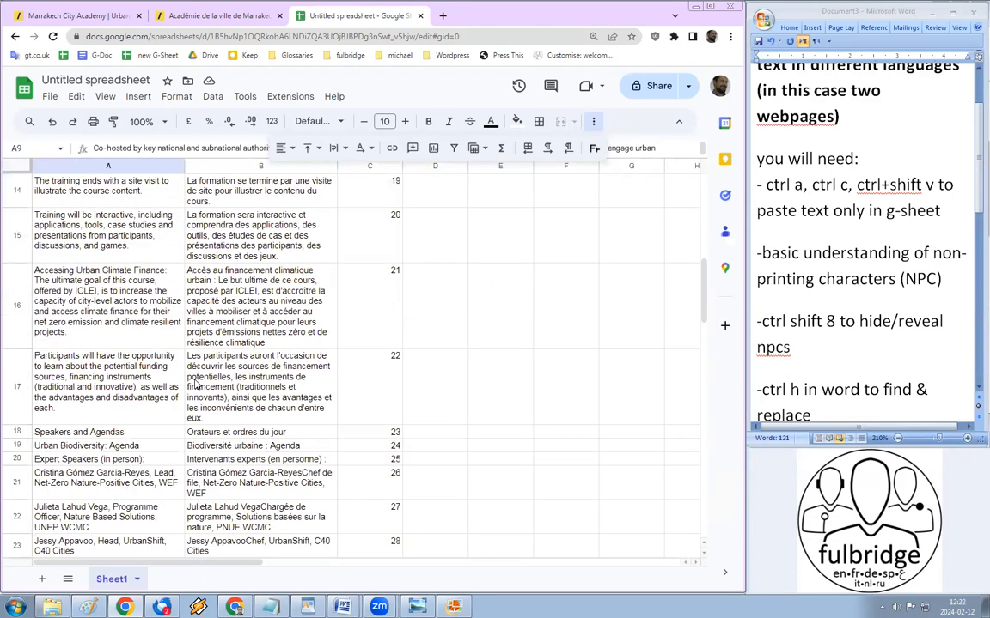
{"action": "scroll", "coordinate": [65, 344], "scroll_direction": "down", "scroll_amount": 2}
{"action": "left_click", "coordinate": [69, 359]}
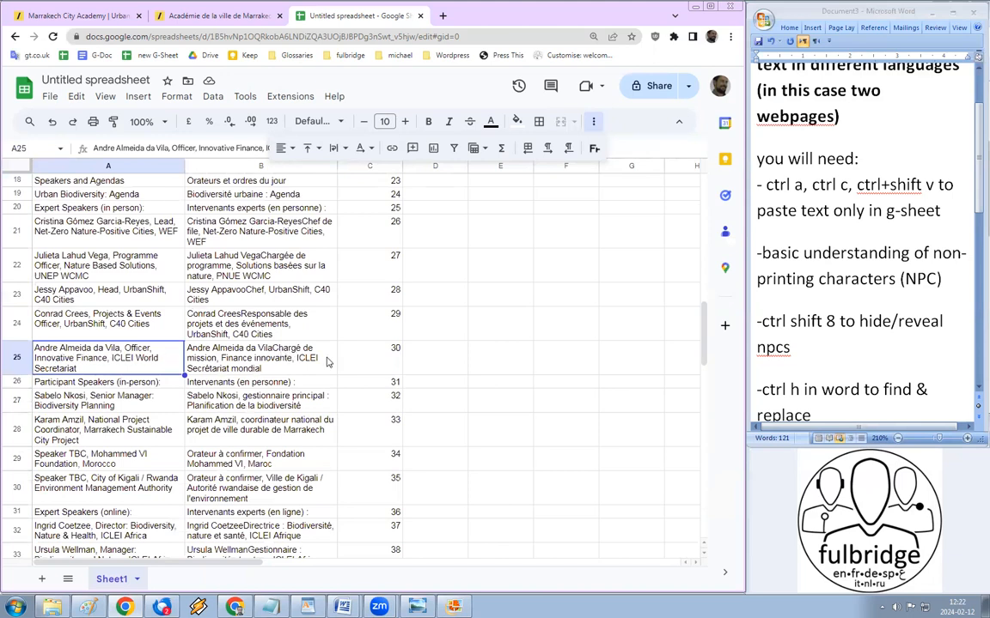
{"action": "left_click", "coordinate": [483, 255]}
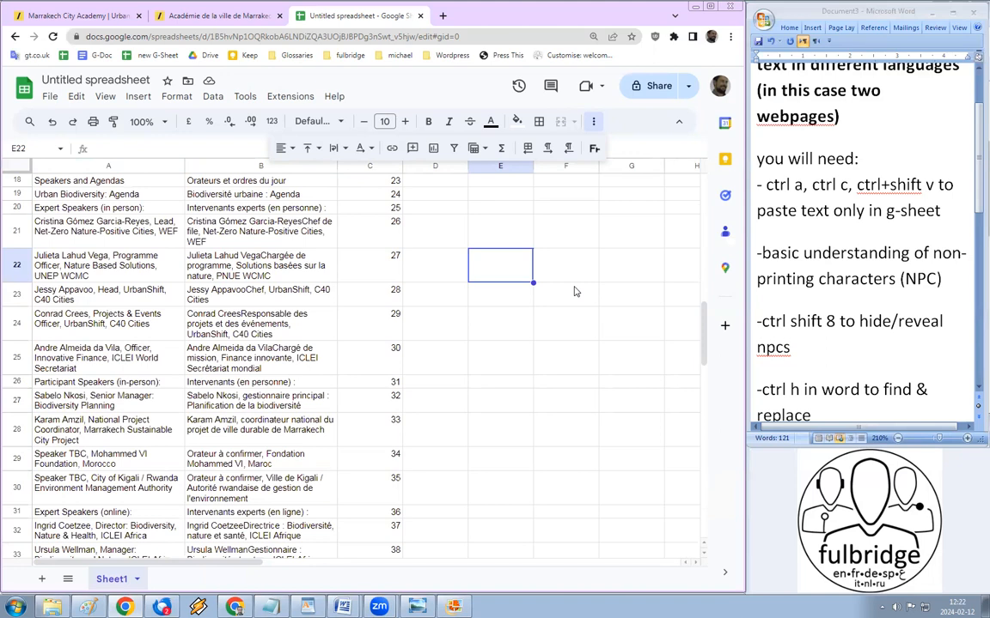
Step: Search the sheet for a speaker's name and check the matching French entry in B25
{"action": "key", "text": "ctrl+f"}
{"action": "type", "text": "andre"}
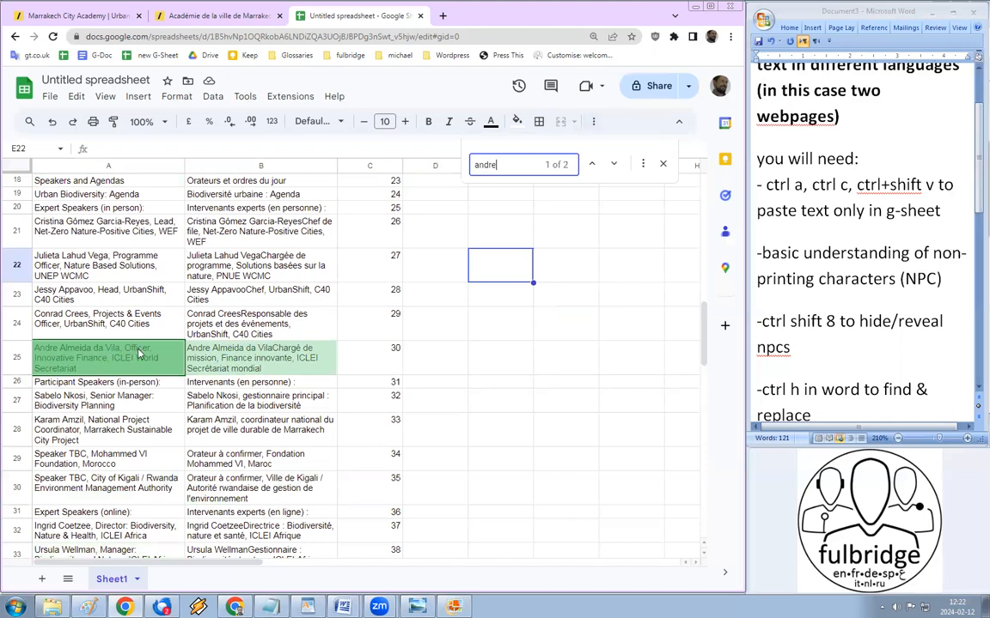
{"action": "left_click", "coordinate": [230, 359]}
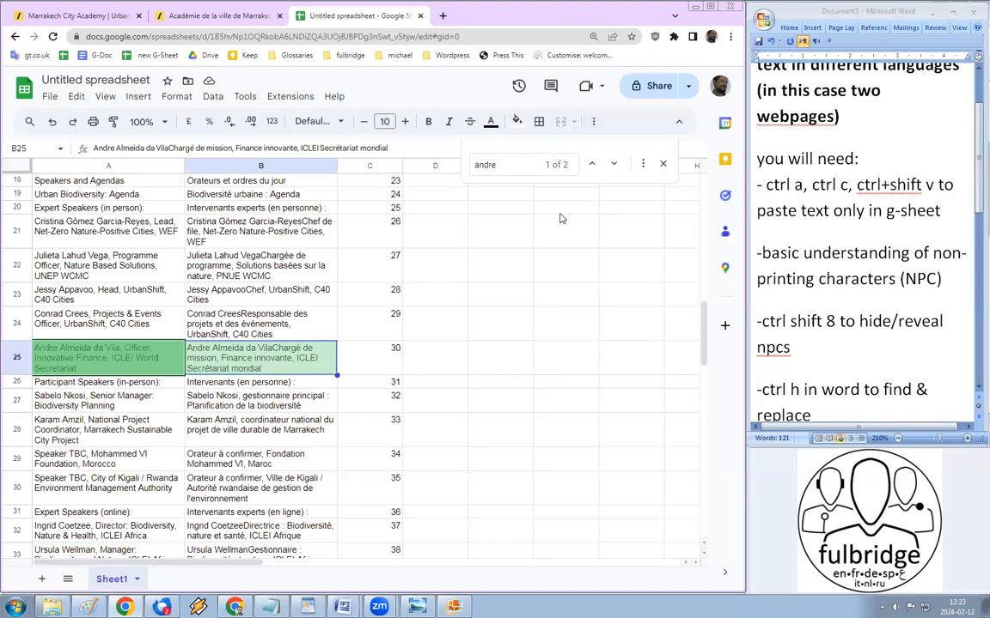
Step: Search for 'practitioner' and confirm its only match, A9, aligns with the Co-organisé French sentence
{"action": "left_click", "coordinate": [503, 159]}
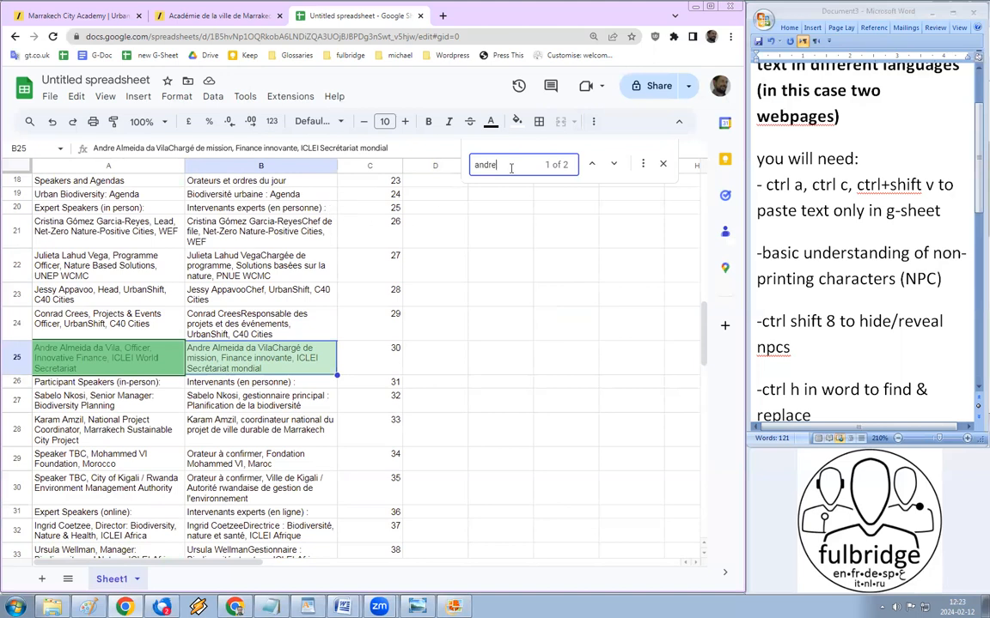
{"action": "key", "text": "ctrl+a"}
{"action": "type", "text": "pract"}
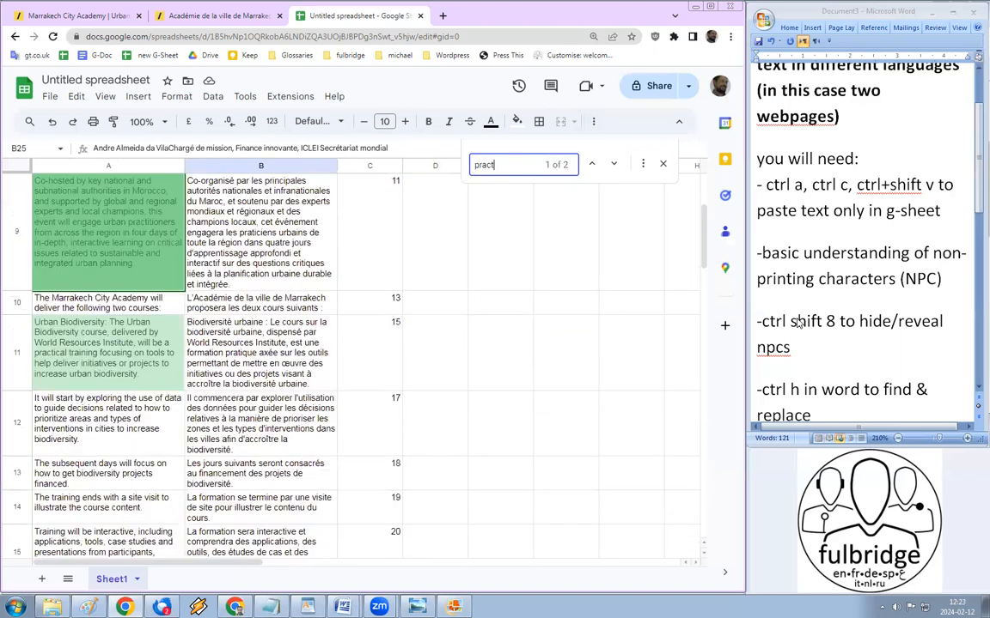
{"action": "type", "text": "ition"}
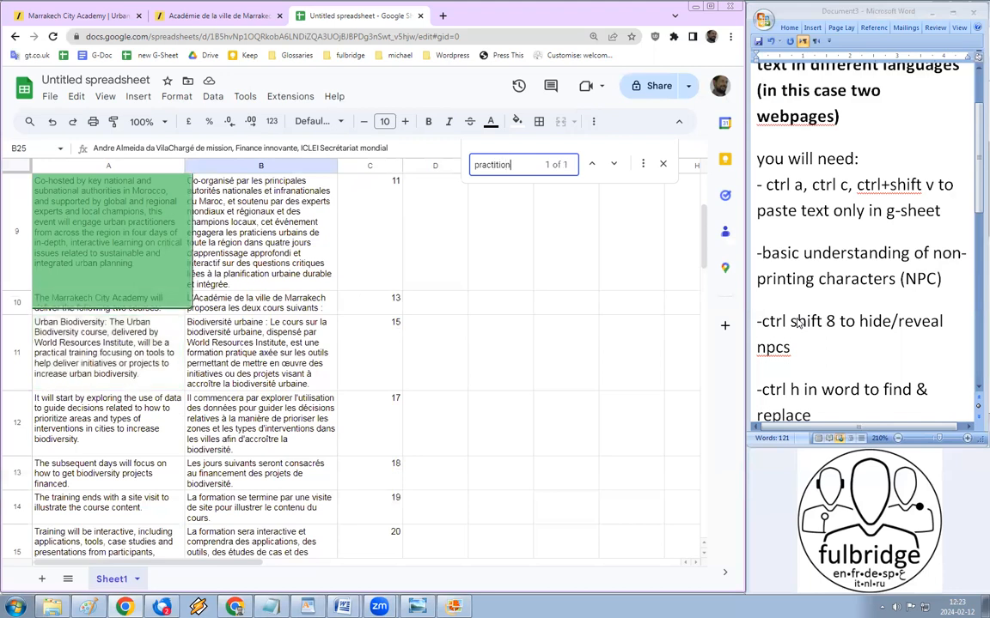
{"action": "type", "text": "er"}
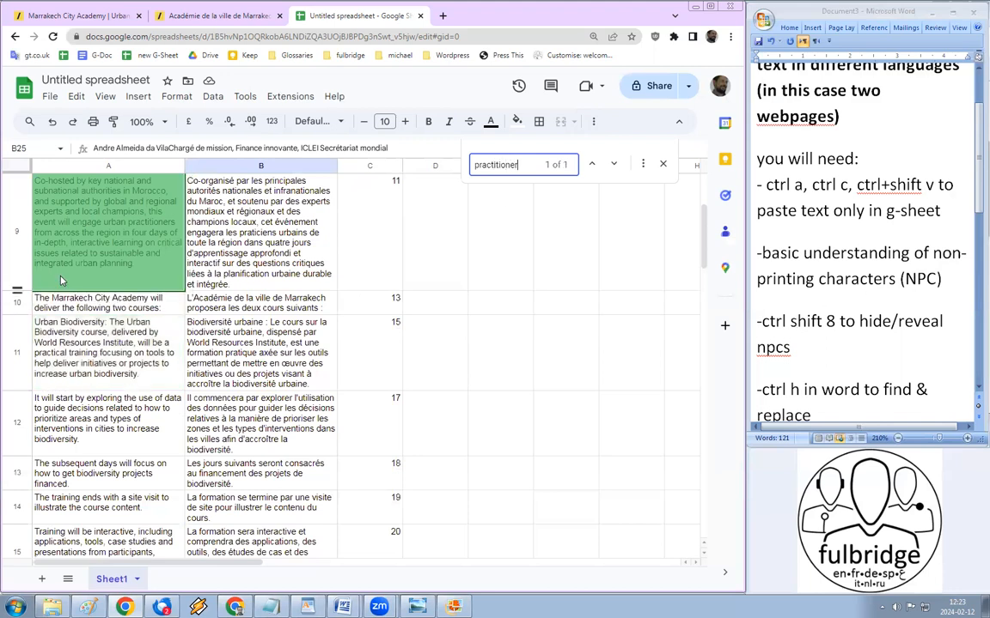
{"action": "left_click", "coordinate": [98, 255]}
{"action": "scroll", "coordinate": [110, 254], "scroll_direction": "up", "scroll_amount": 3}
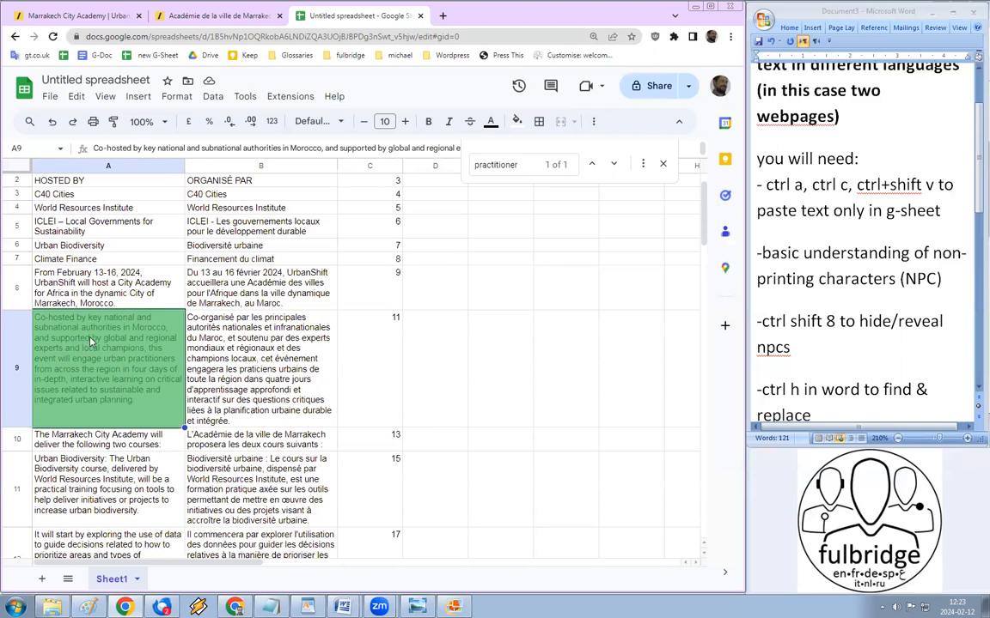
Step: Insert eight blank rows above row 10, directly under the row 9 English/French paragraph
{"action": "left_click", "coordinate": [16, 442]}
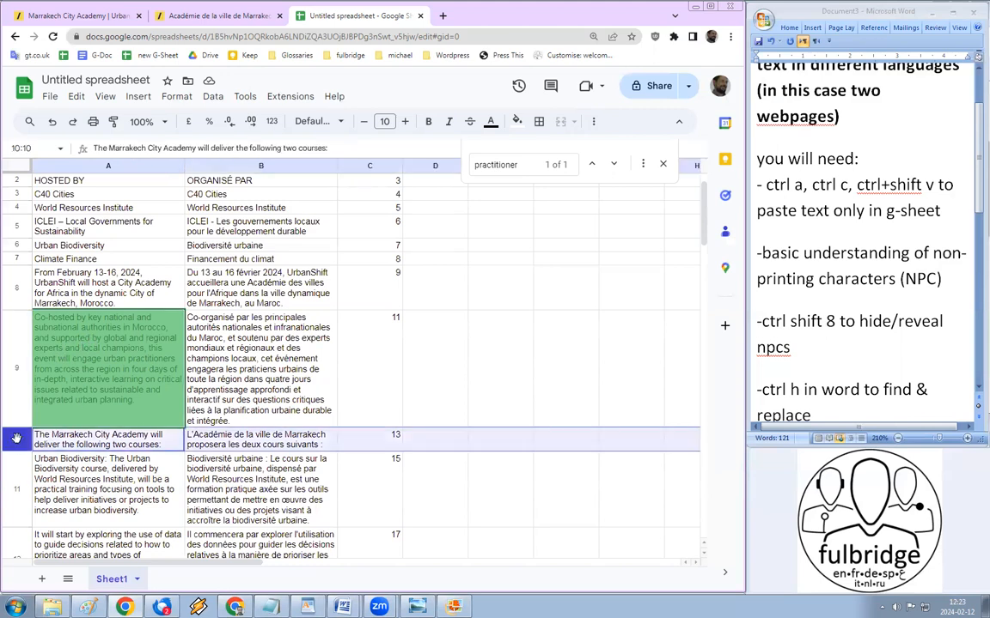
{"action": "scroll", "coordinate": [16, 442], "scroll_direction": "down", "scroll_amount": 5}
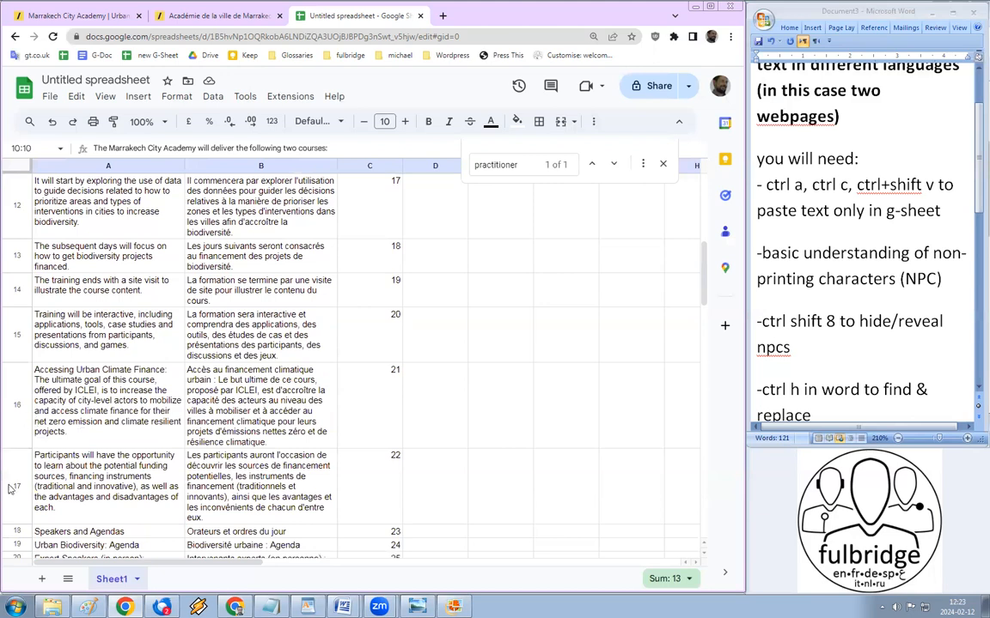
{"action": "left_click", "coordinate": [8, 454], "text": "shift"}
{"action": "scroll", "coordinate": [64, 411], "scroll_direction": "up", "scroll_amount": 3}
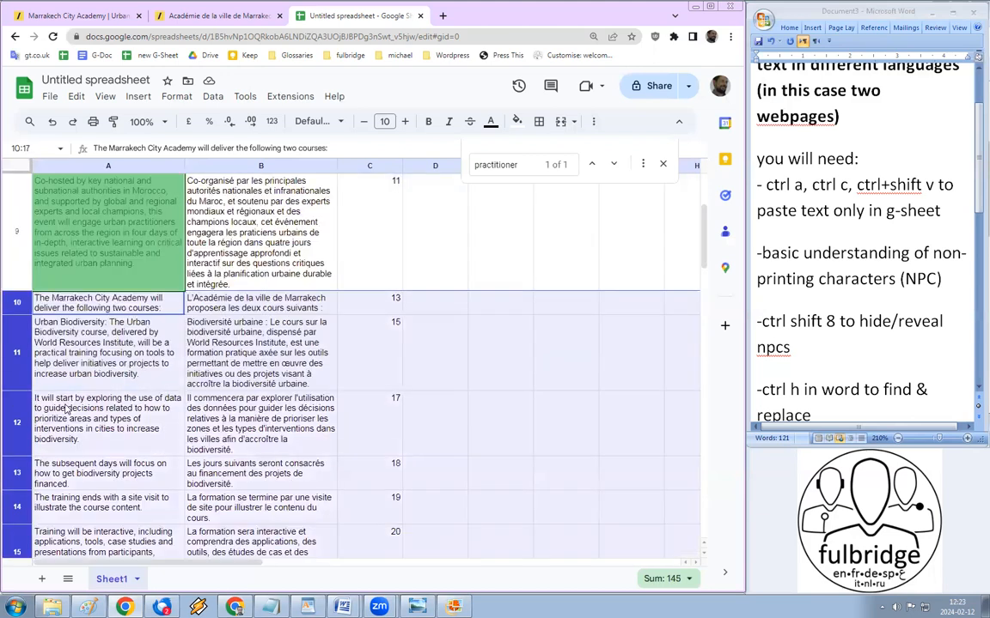
{"action": "right_click", "coordinate": [12, 371]}
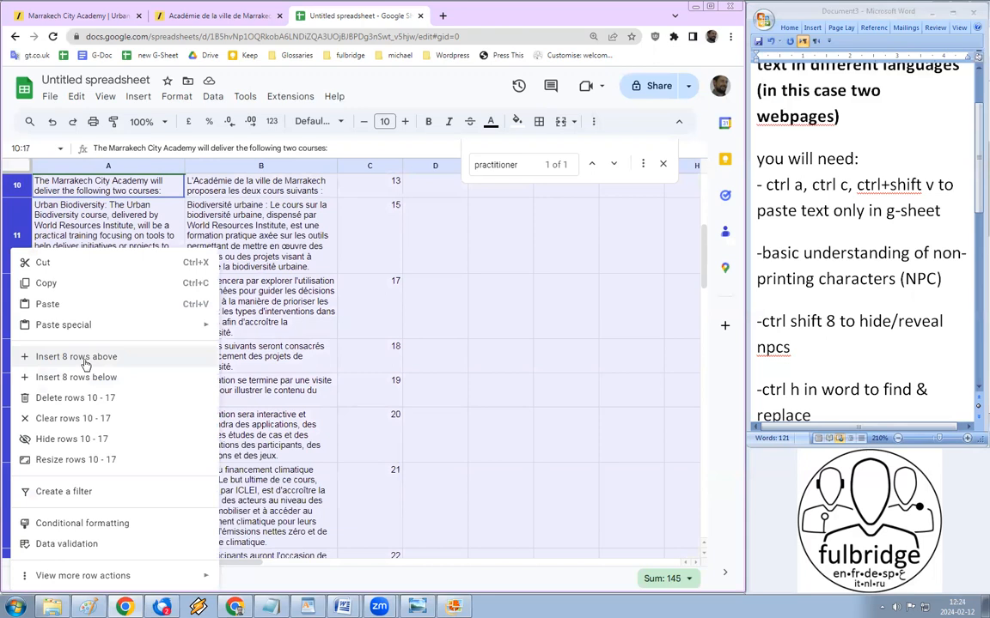
{"action": "left_click", "coordinate": [86, 359]}
{"action": "scroll", "coordinate": [135, 322], "scroll_direction": "up", "scroll_amount": 2}
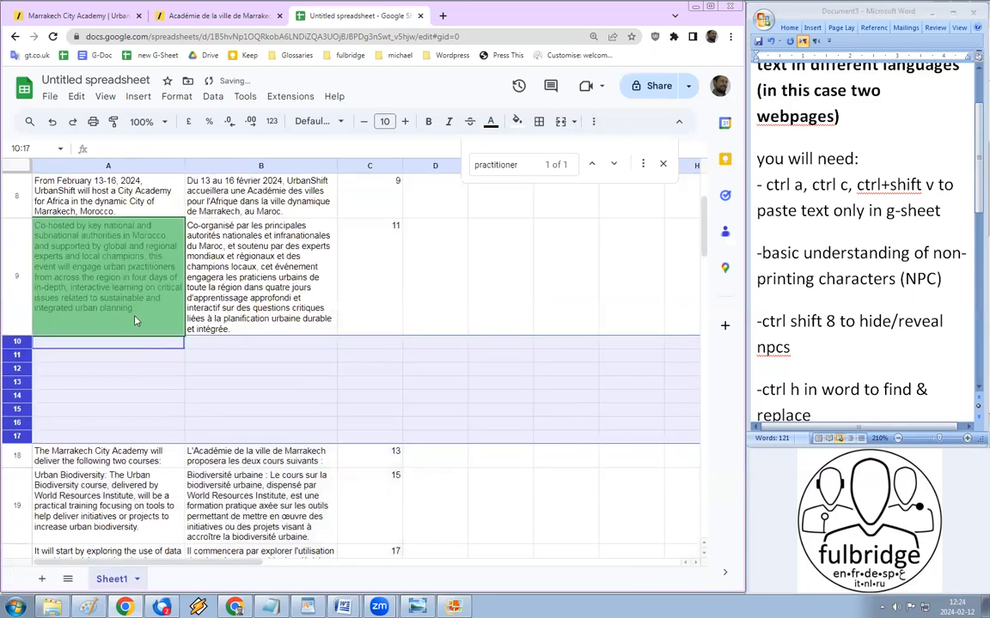
{"action": "left_click", "coordinate": [135, 320]}
{"action": "scroll", "coordinate": [121, 292], "scroll_direction": "up", "scroll_amount": 2}
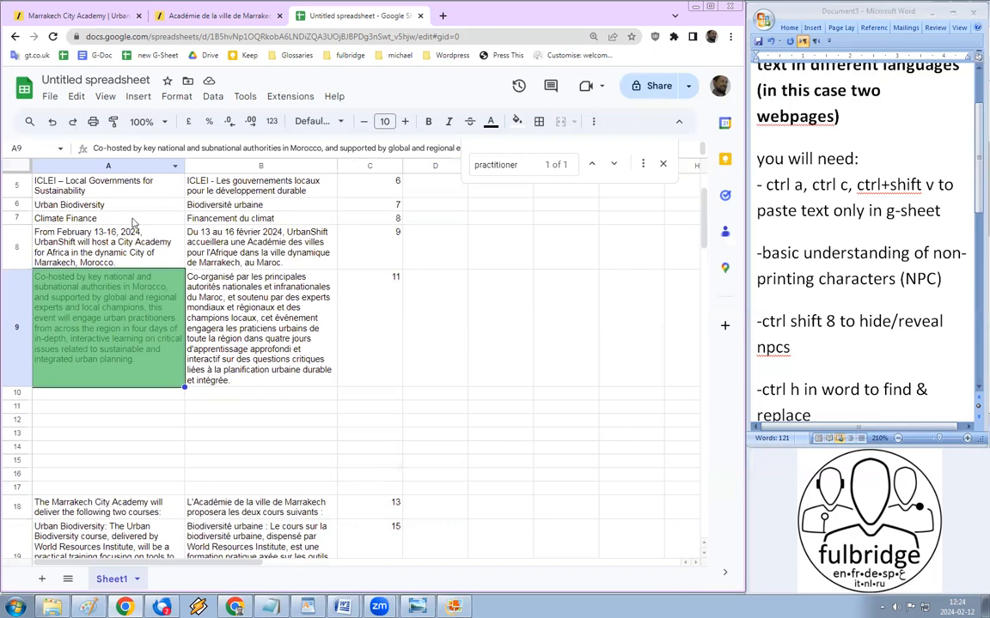
Step: Copy A9:B9 and replace Document1's contents with it as a two-column table
{"action": "left_click", "coordinate": [246, 339], "text": "shift"}
{"action": "key", "text": "ctrl+c"}
{"action": "mouse_move", "coordinate": [342, 607]}
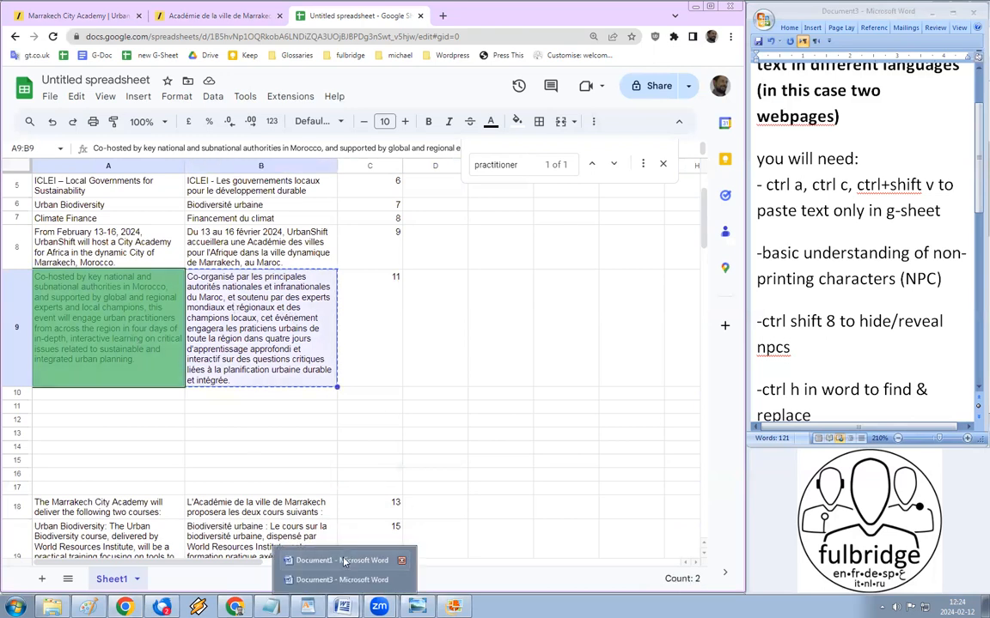
{"action": "left_click", "coordinate": [343, 561]}
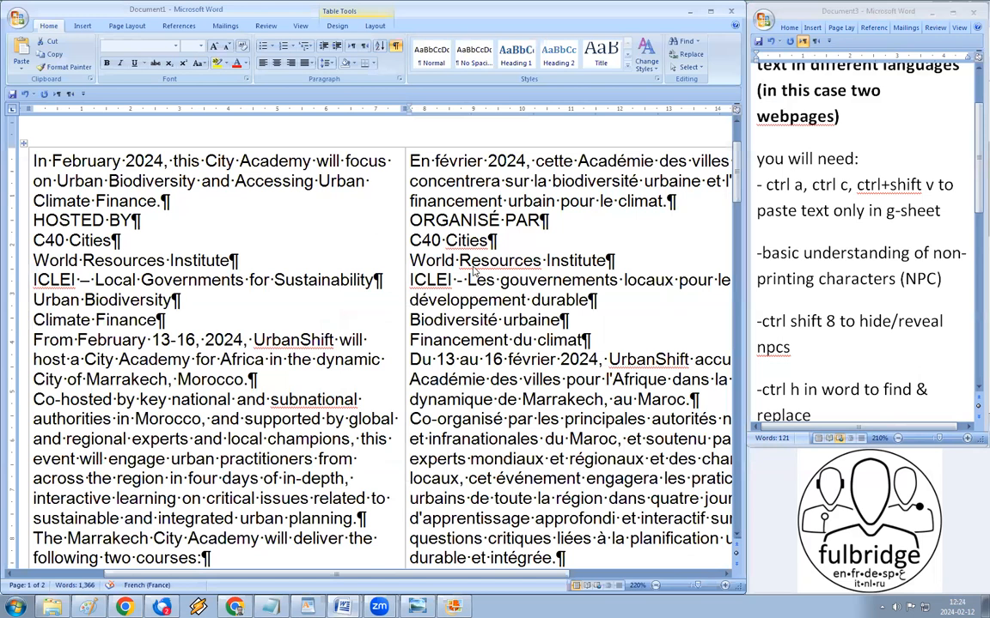
{"action": "key", "text": "ctrl+a"}
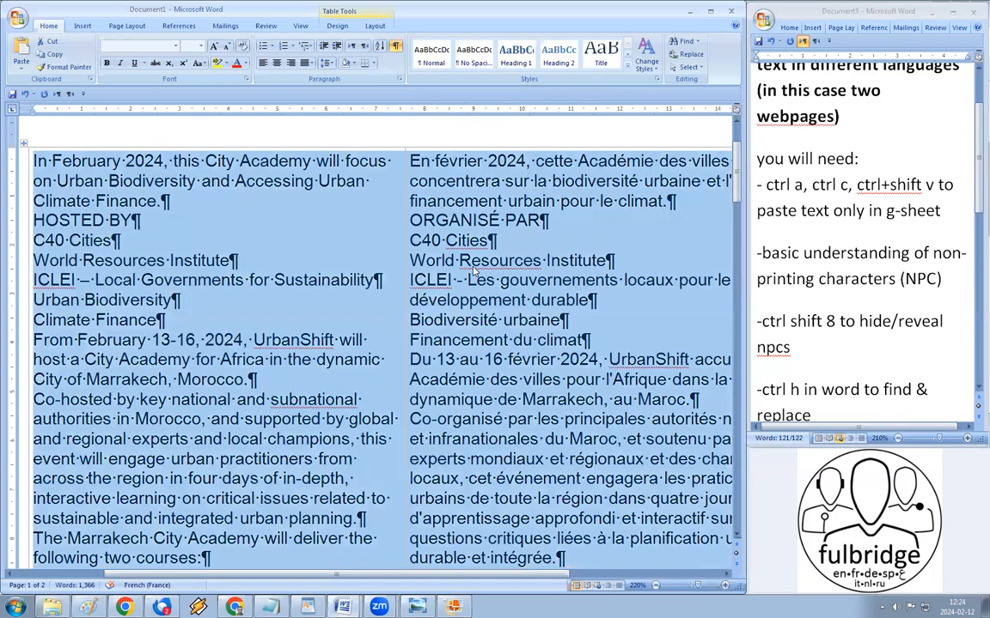
{"action": "key", "text": "Delete"}
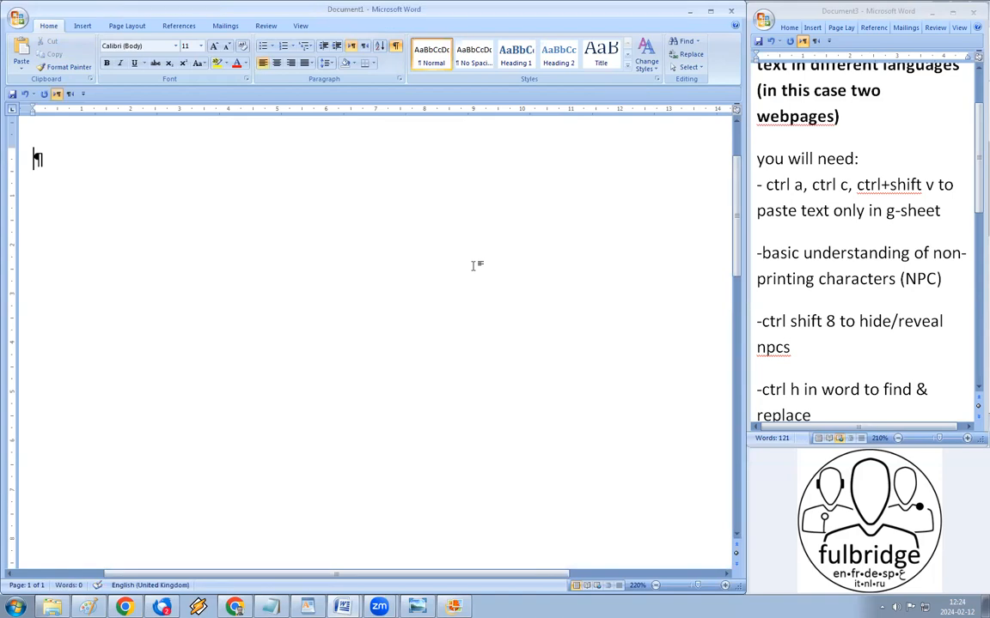
{"action": "key", "text": "ctrl+v"}
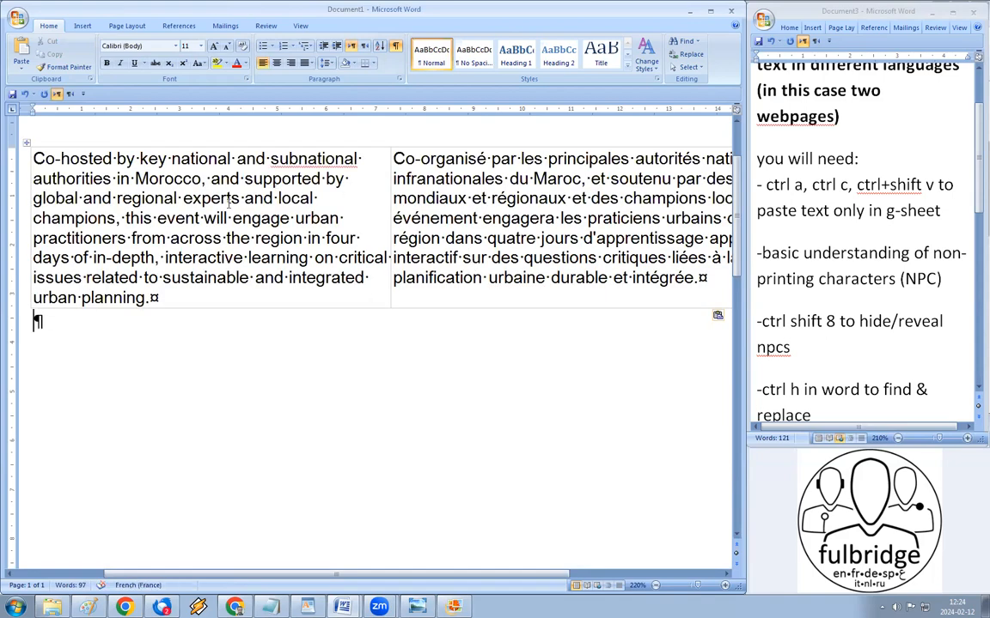
Step: Select the English column of the Word table
{"action": "triple_click", "coordinate": [288, 218]}
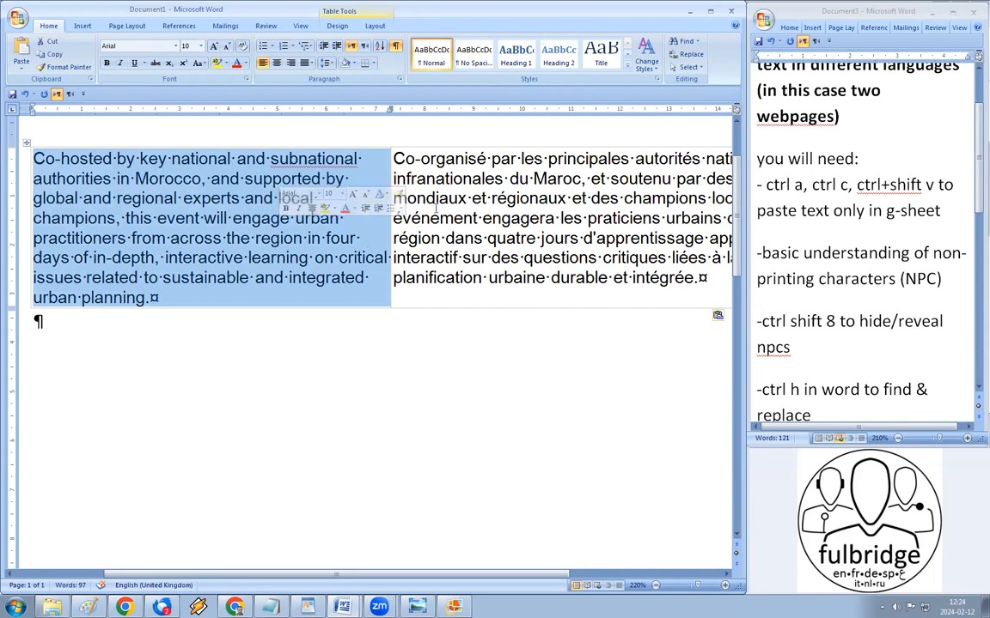
{"action": "left_click", "coordinate": [315, 258]}
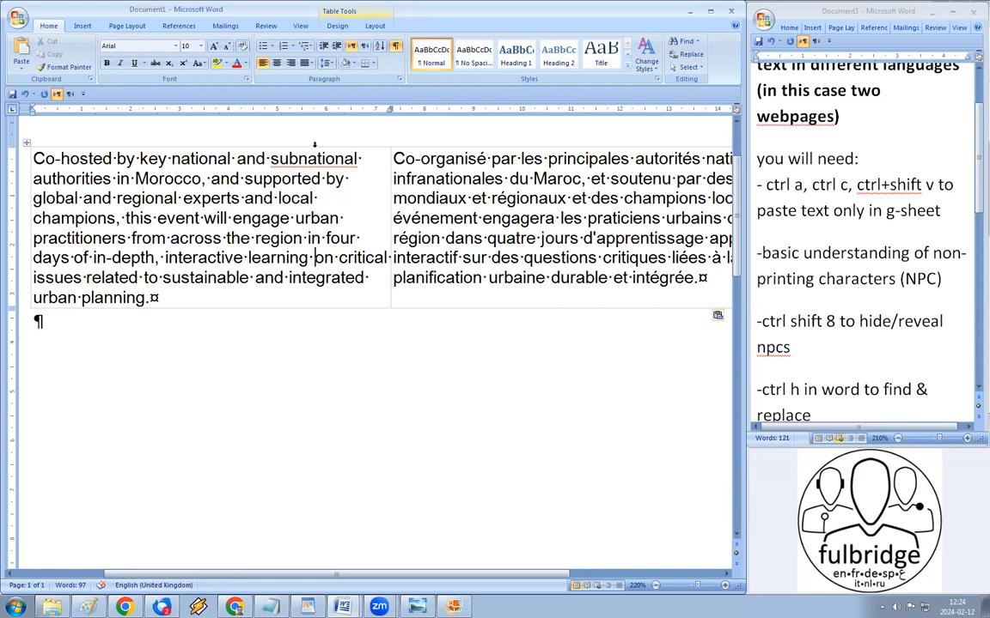
{"action": "left_click", "coordinate": [314, 145]}
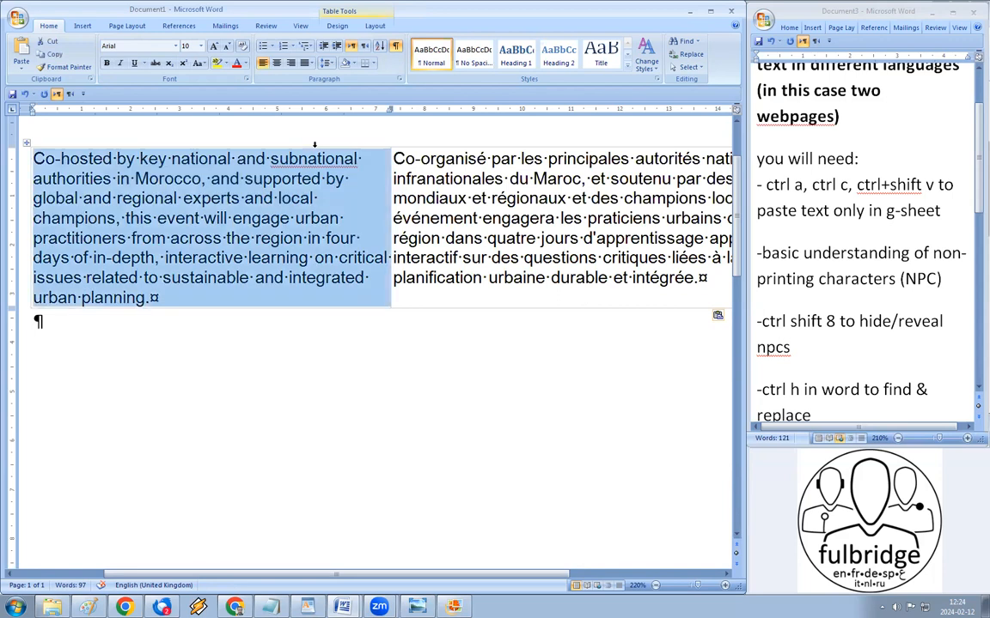
Step: Replace each comma in the English column with a comma plus paragraph break, selection only
{"action": "key", "text": "ctrl+h"}
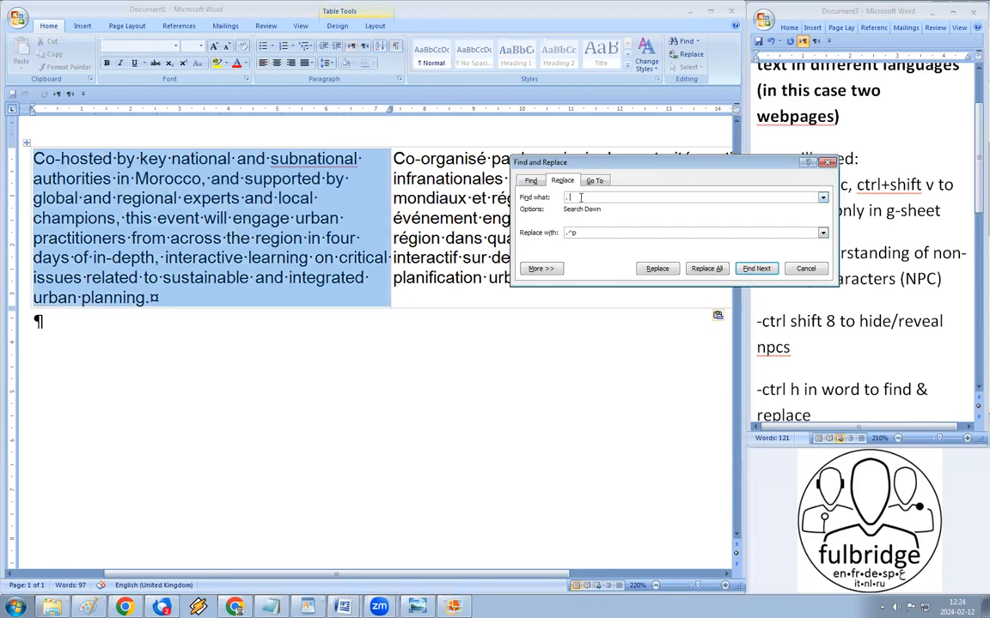
{"action": "type", "text": "."}
{"action": "key", "text": "Tab"}
{"action": "type", "text": ","}
{"action": "left_click", "coordinate": [706, 268]}
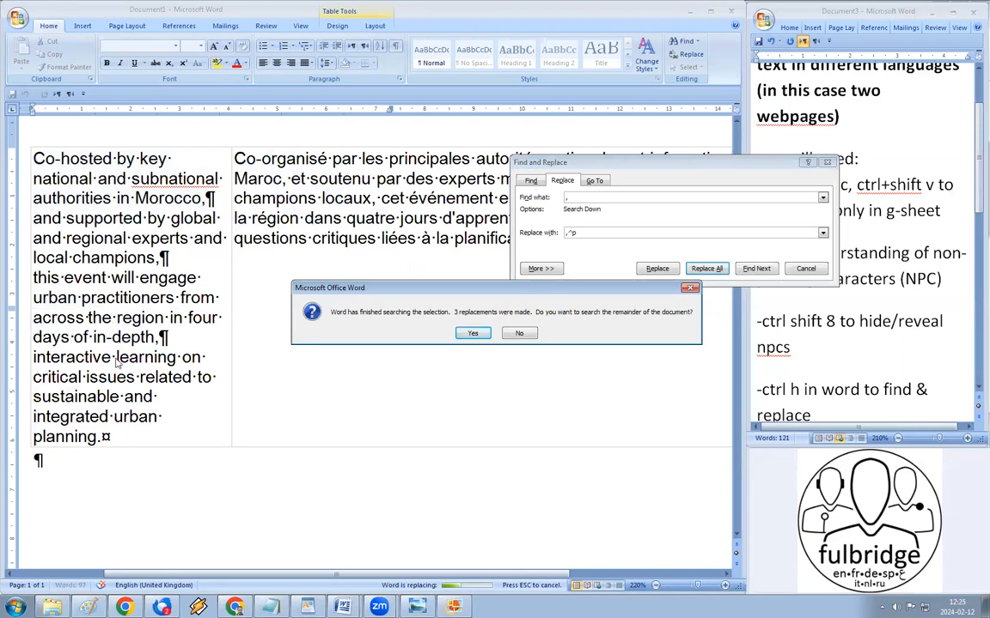
{"action": "left_click", "coordinate": [521, 334]}
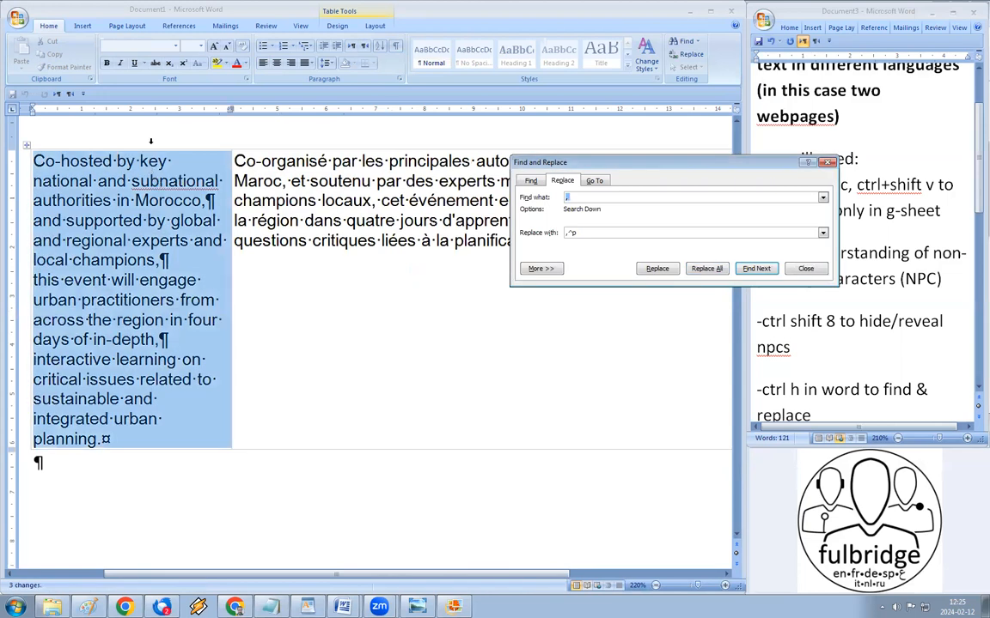
{"action": "left_click", "coordinate": [151, 140]}
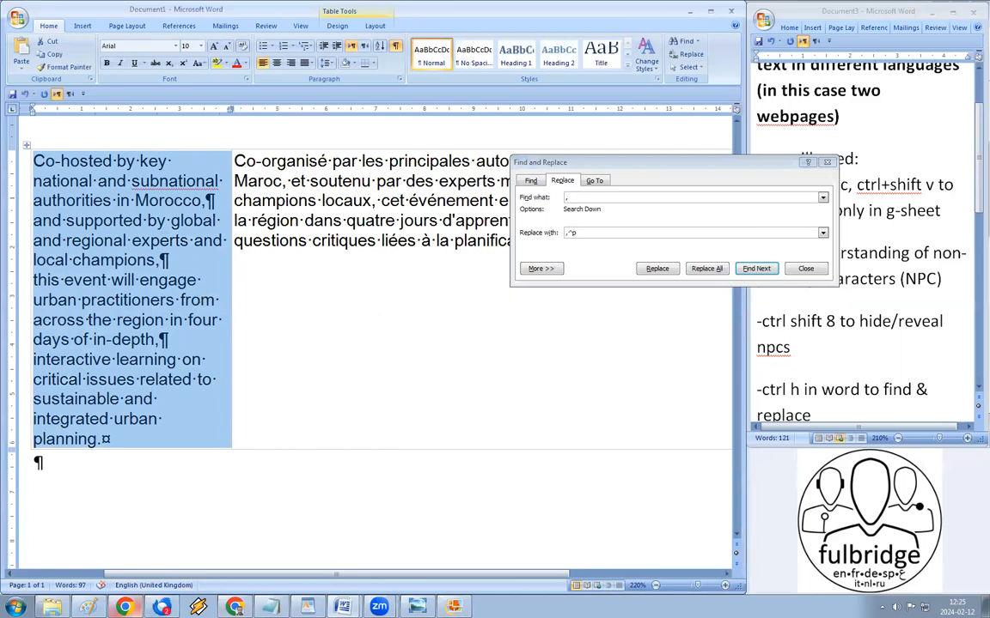
{"action": "left_click", "coordinate": [127, 606]}
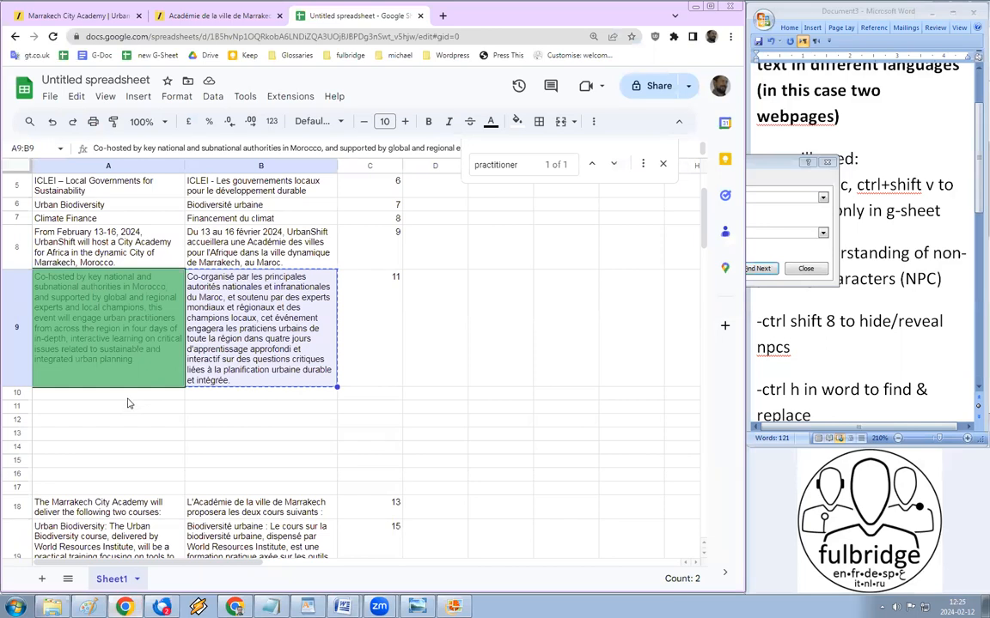
Step: Paste the four split English lines into cells A10 to A13
{"action": "left_click", "coordinate": [128, 398]}
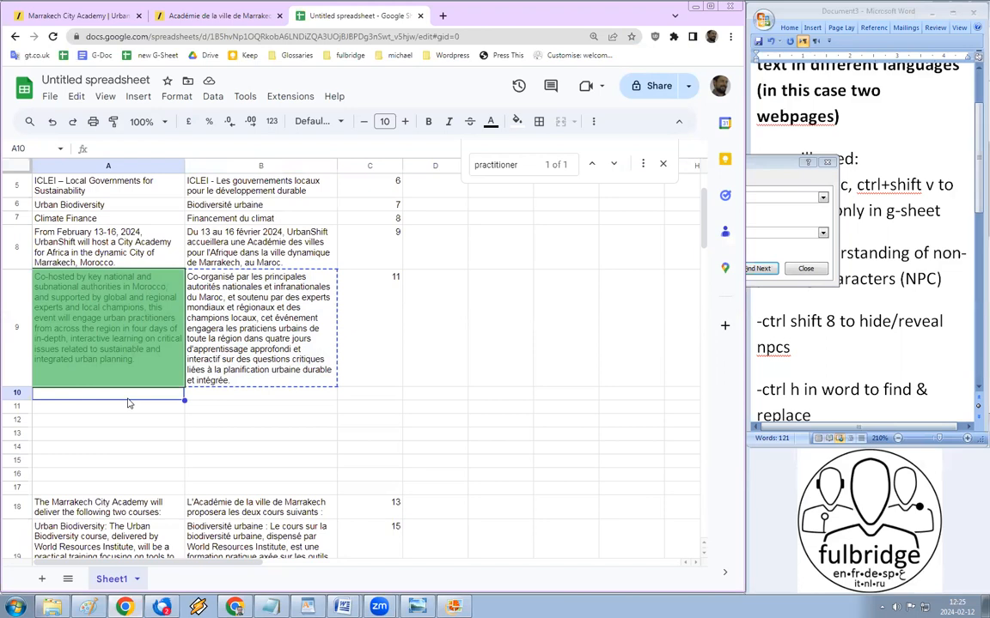
{"action": "key", "text": "ctrl+v"}
{"action": "scroll", "coordinate": [134, 344], "scroll_direction": "down", "scroll_amount": 2}
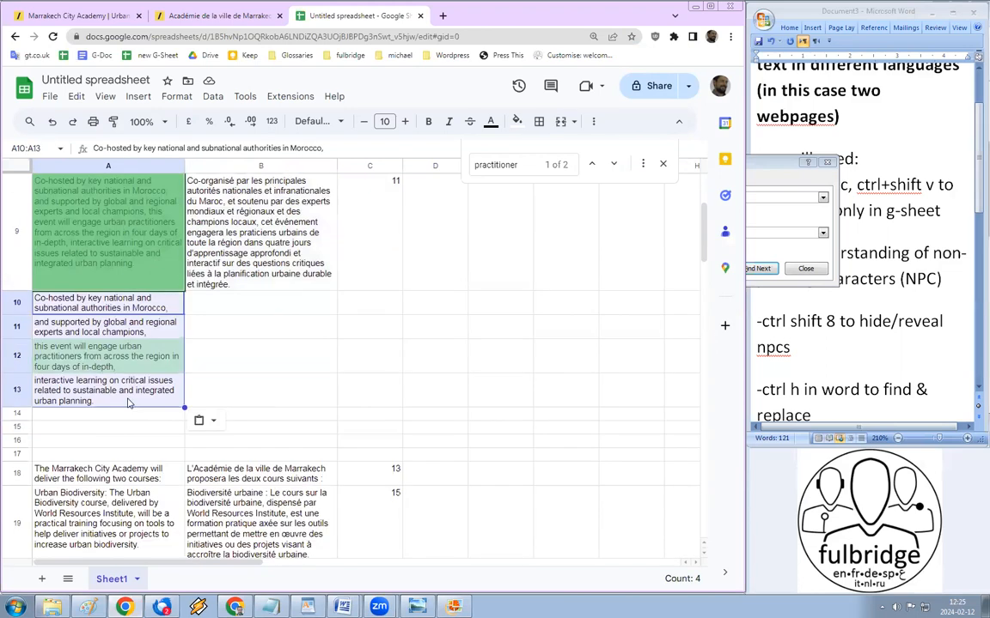
{"action": "scroll", "coordinate": [137, 264], "scroll_direction": "up", "scroll_amount": 1}
Step: Compare the pasted lines in A10:A13 with A9, then view B9's unsplit French text
{"action": "left_click", "coordinate": [137, 264]}
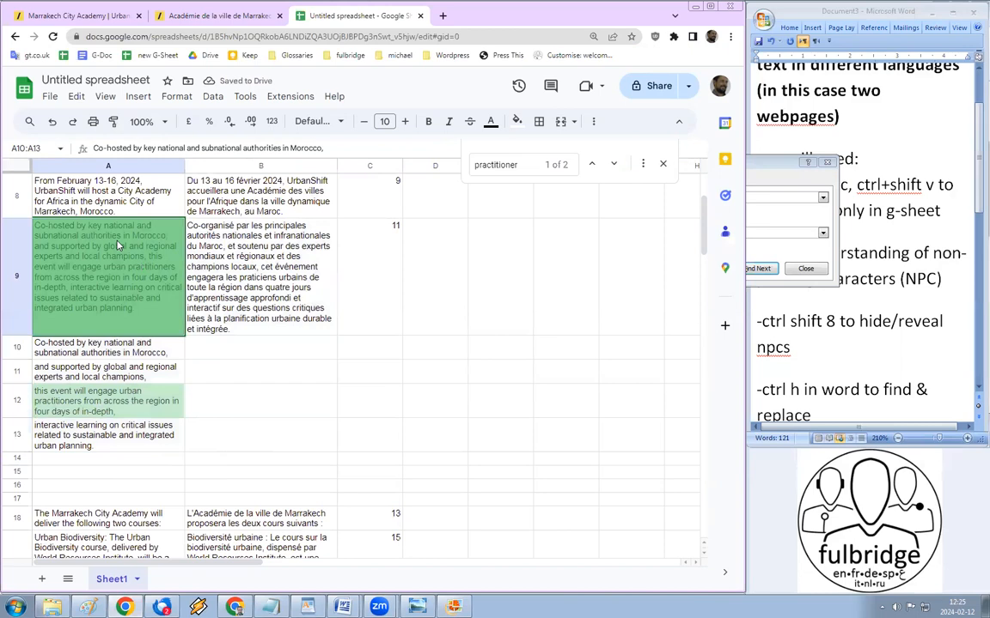
{"action": "left_click", "coordinate": [112, 348]}
{"action": "left_click", "coordinate": [110, 371]}
{"action": "left_click", "coordinate": [116, 403]}
{"action": "key", "text": "Down"}
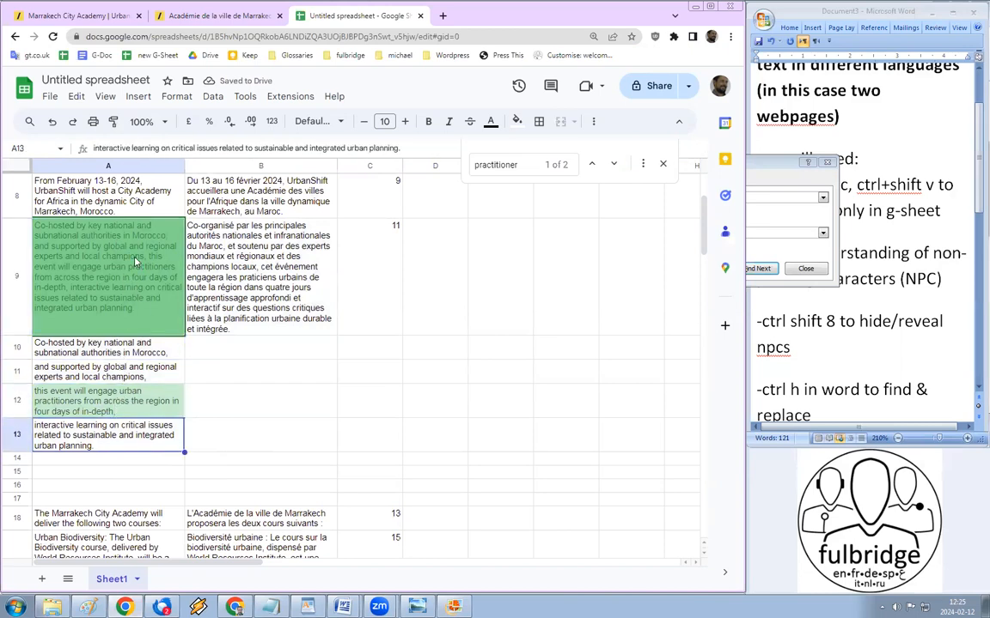
{"action": "left_click", "coordinate": [121, 231]}
{"action": "left_click", "coordinate": [110, 347]}
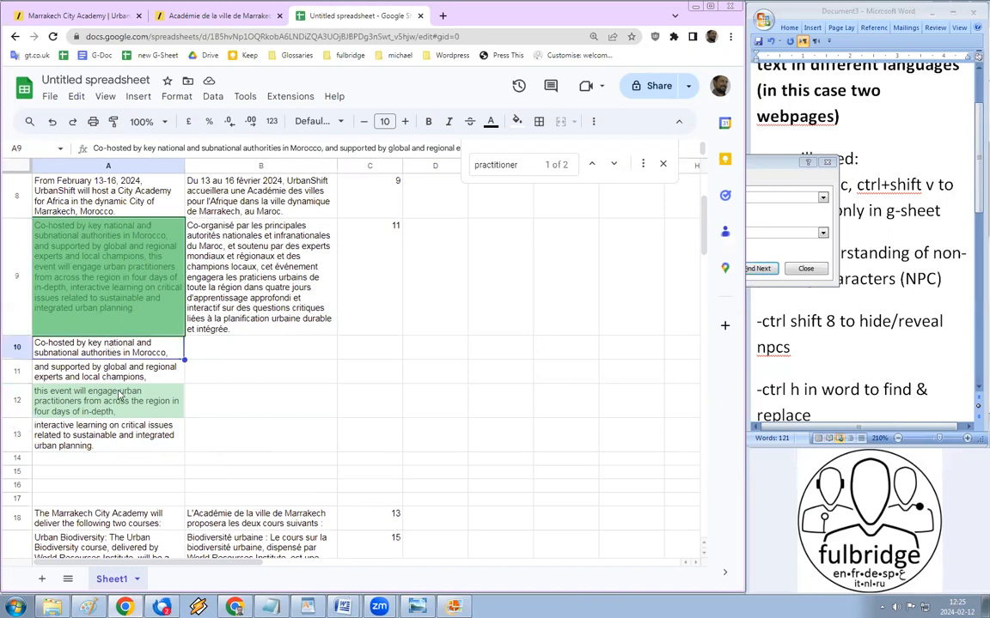
{"action": "left_click", "coordinate": [93, 441], "text": "shift"}
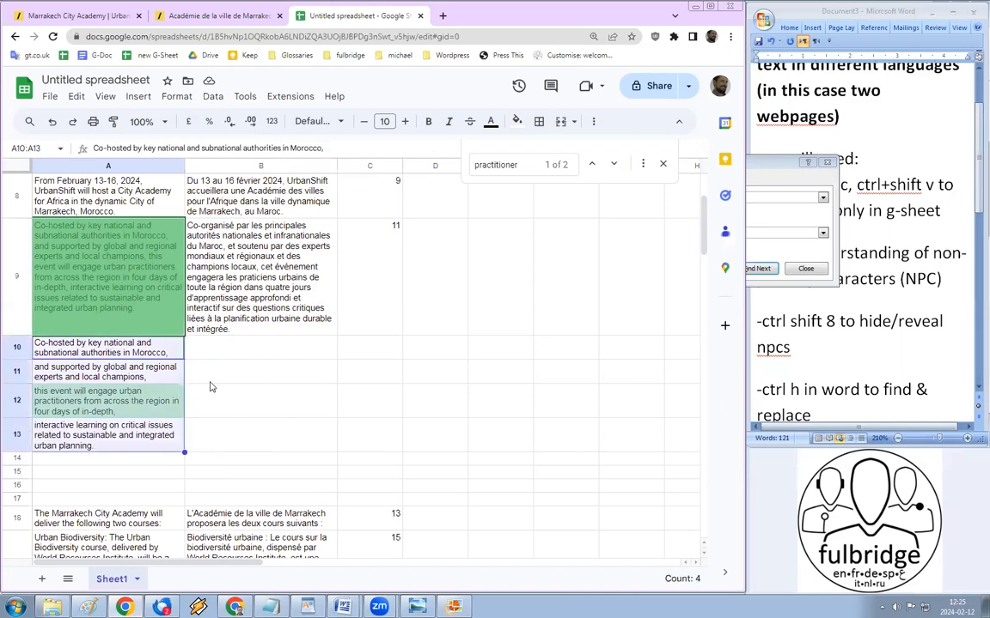
{"action": "left_click", "coordinate": [262, 259]}
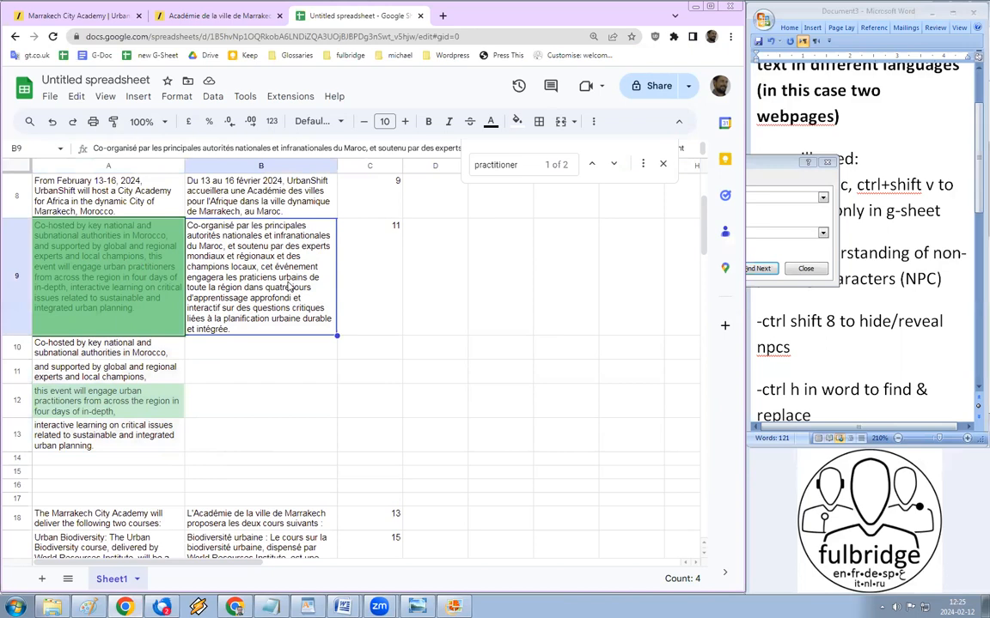
Step: In Word, replace each comma in the French column with a comma plus paragraph break
{"action": "mouse_move", "coordinate": [343, 607]}
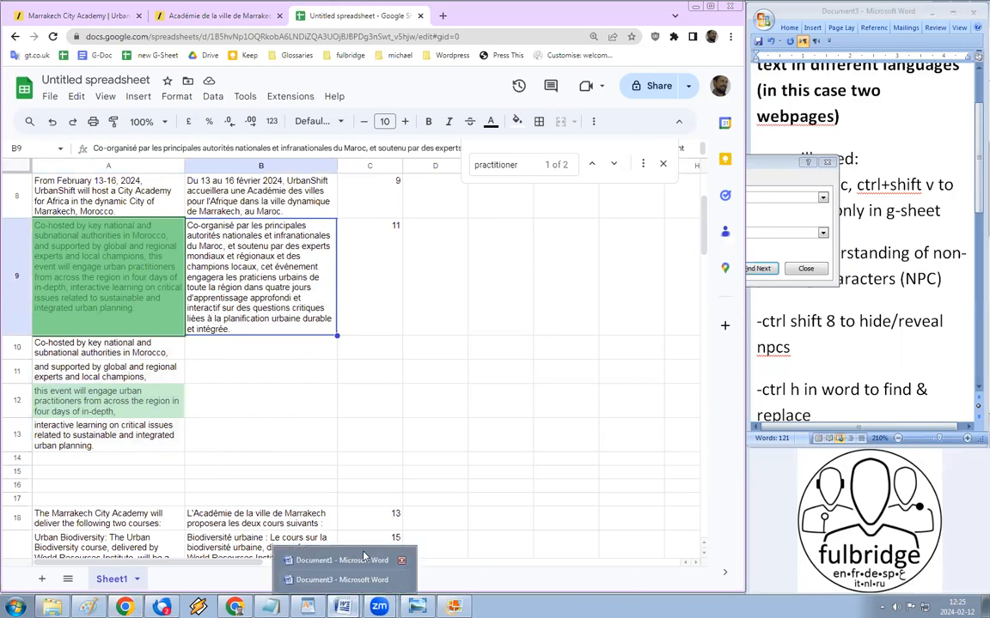
{"action": "left_click", "coordinate": [313, 554]}
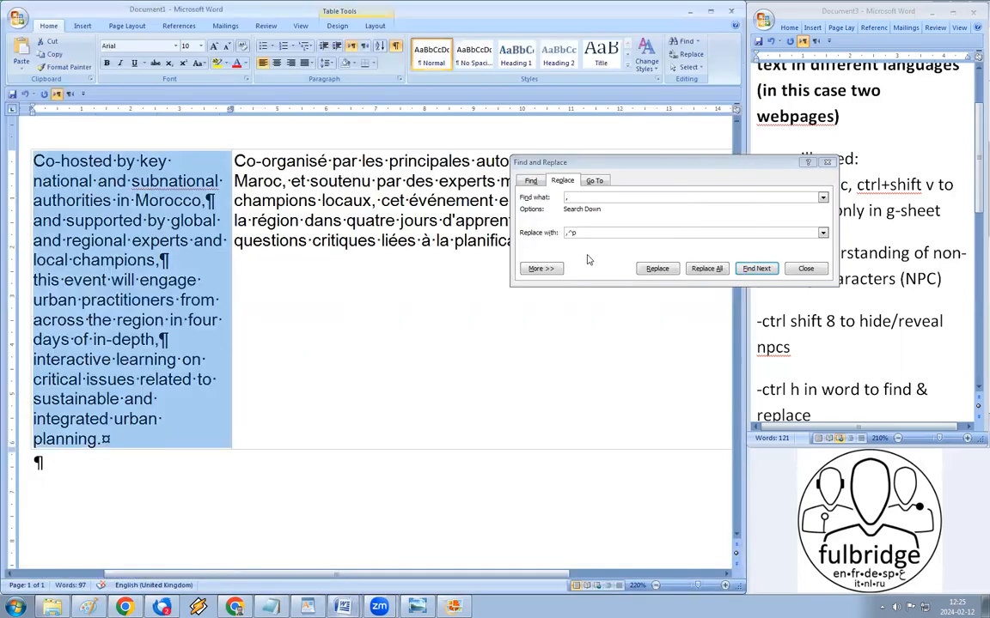
{"action": "left_click", "coordinate": [805, 268]}
{"action": "left_click", "coordinate": [424, 143]}
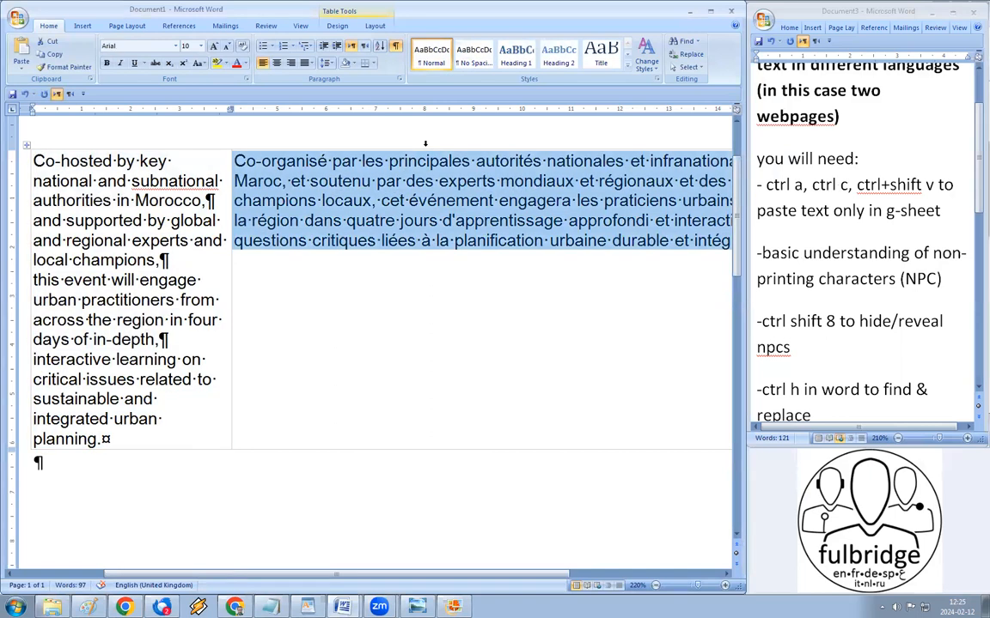
{"action": "key", "text": "ctrl+h"}
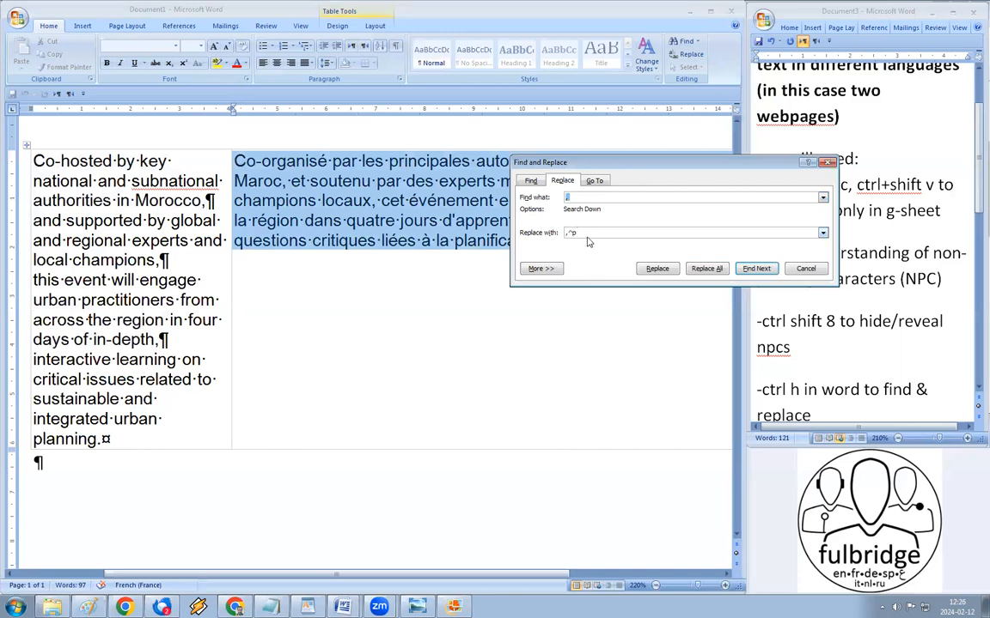
{"action": "left_click", "coordinate": [706, 269]}
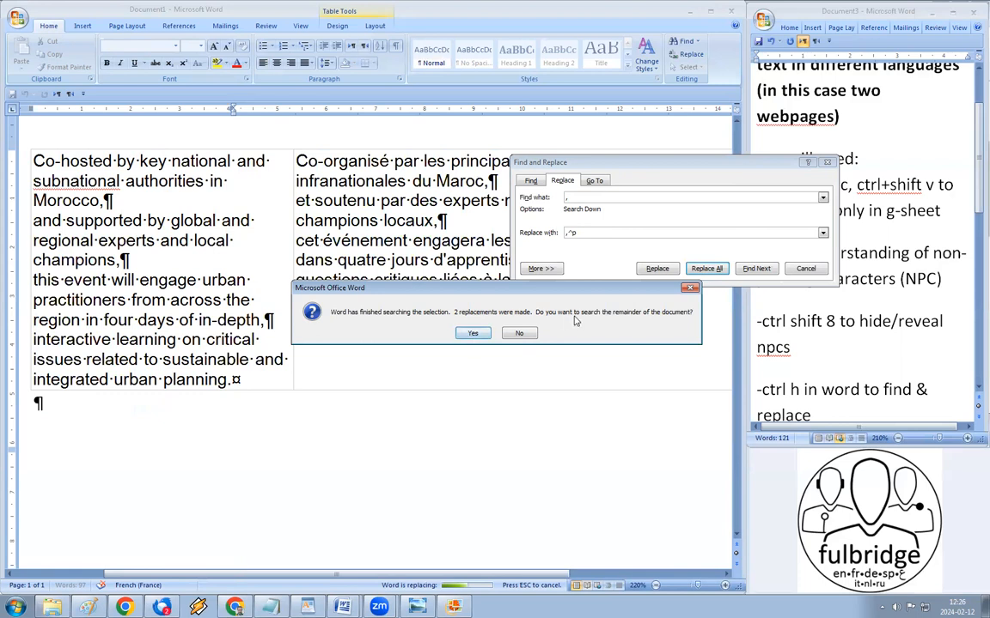
{"action": "left_click", "coordinate": [520, 334]}
{"action": "key", "text": "Escape"}
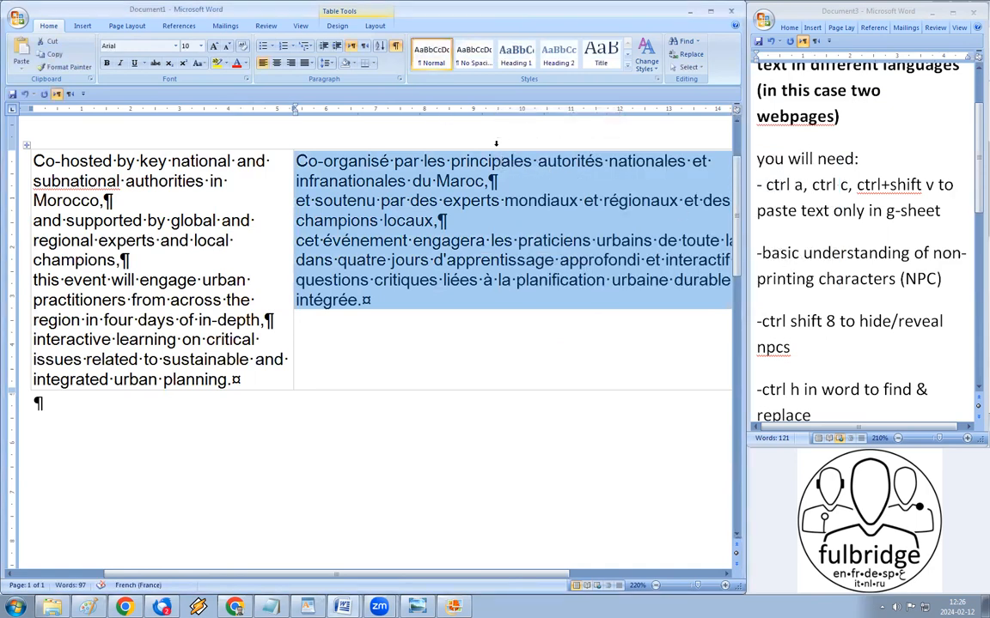
Step: Paste the French lines as plain text into B10 to B12
{"action": "left_click", "coordinate": [126, 607]}
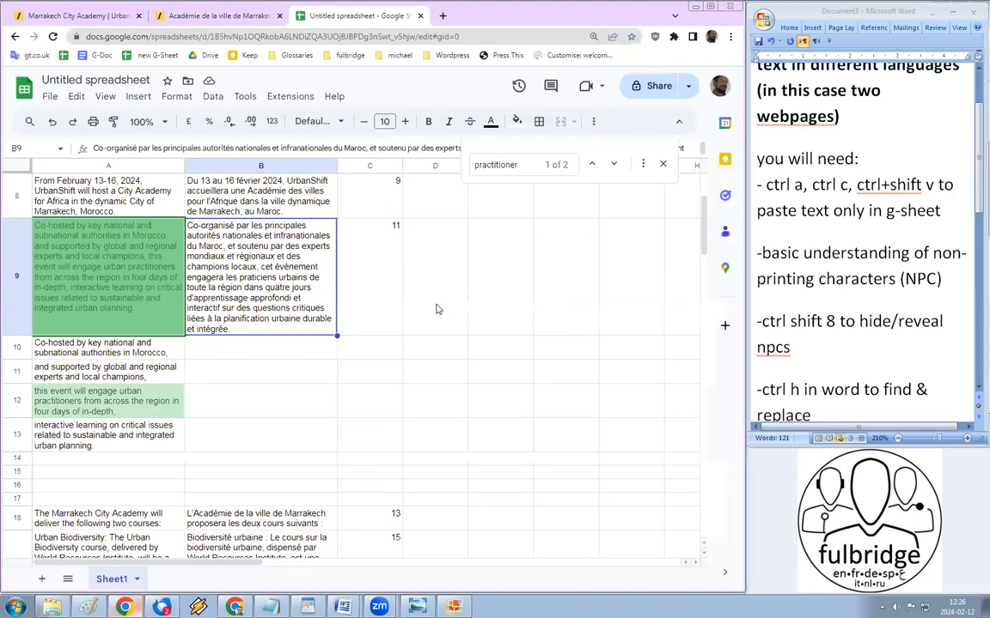
{"action": "left_click", "coordinate": [244, 352]}
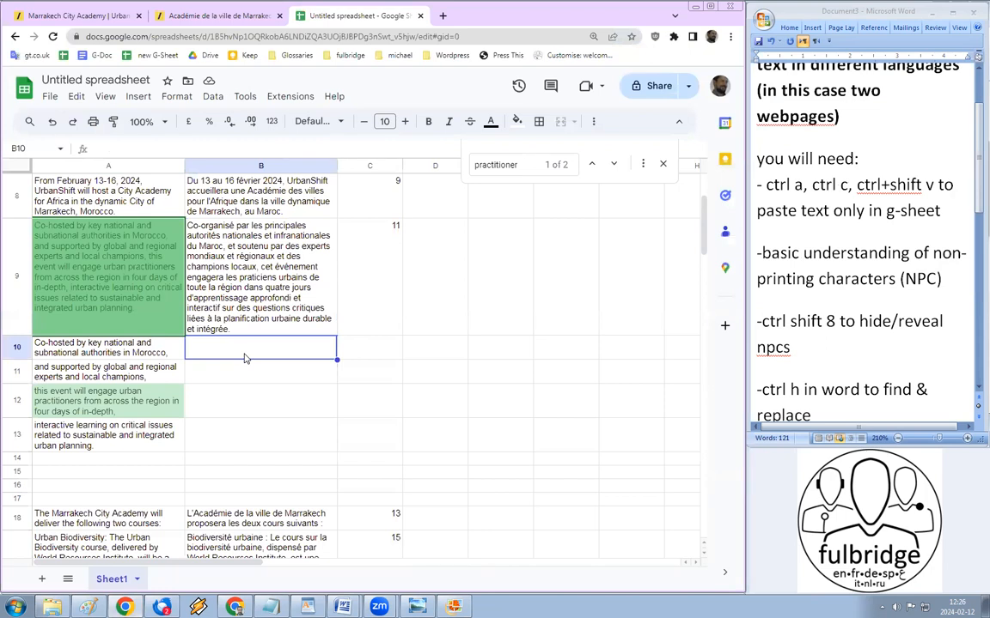
{"action": "key", "text": "ctrl+shift+v"}
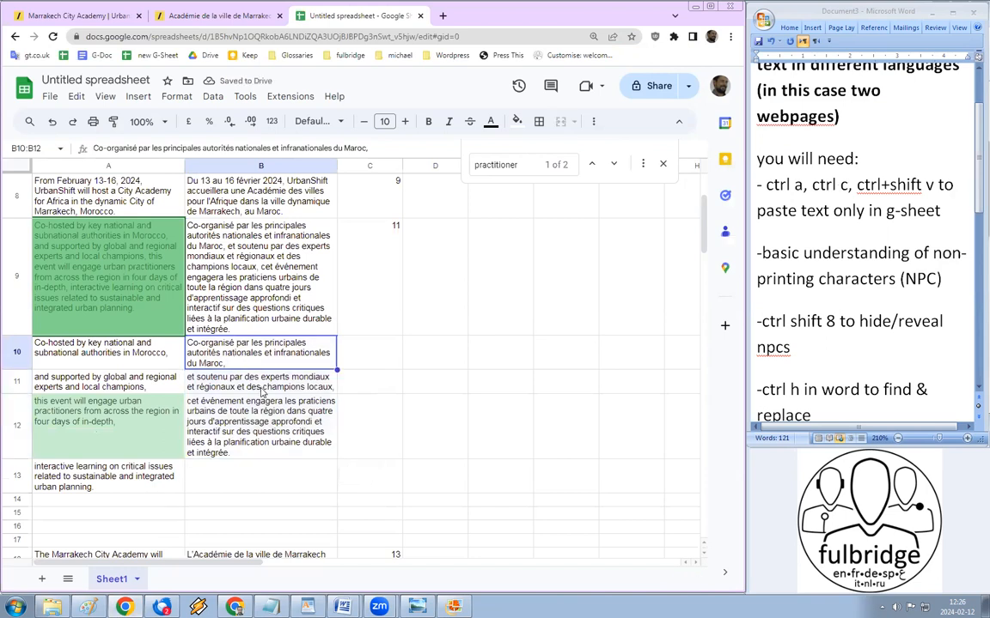
Step: Compare the English and French pairs in rows 10 and 11
{"action": "left_click_drag", "start_coordinate": [121, 347], "coordinate": [138, 460]}
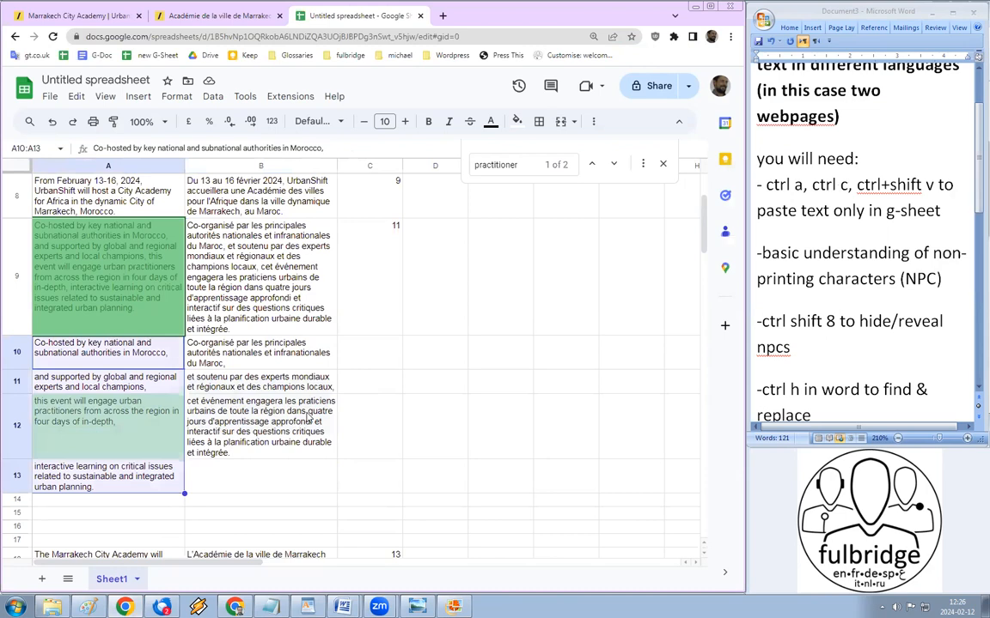
{"action": "left_click", "coordinate": [152, 359]}
{"action": "left_click", "coordinate": [236, 352], "text": "shift"}
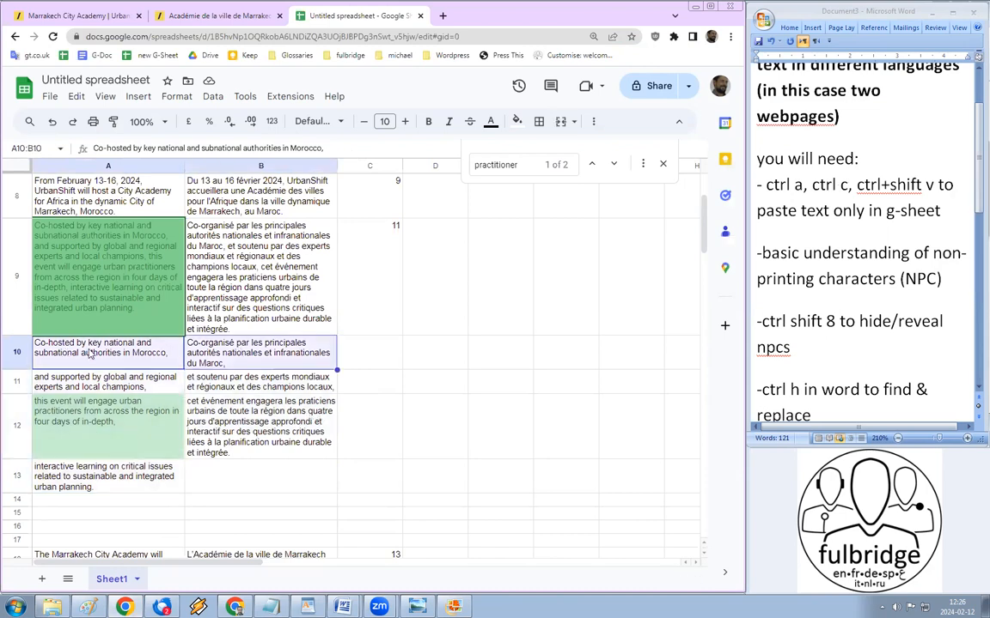
{"action": "left_click_drag", "start_coordinate": [116, 377], "coordinate": [269, 392]}
{"action": "left_click", "coordinate": [269, 392], "text": "shift"}
{"action": "left_click", "coordinate": [91, 430]}
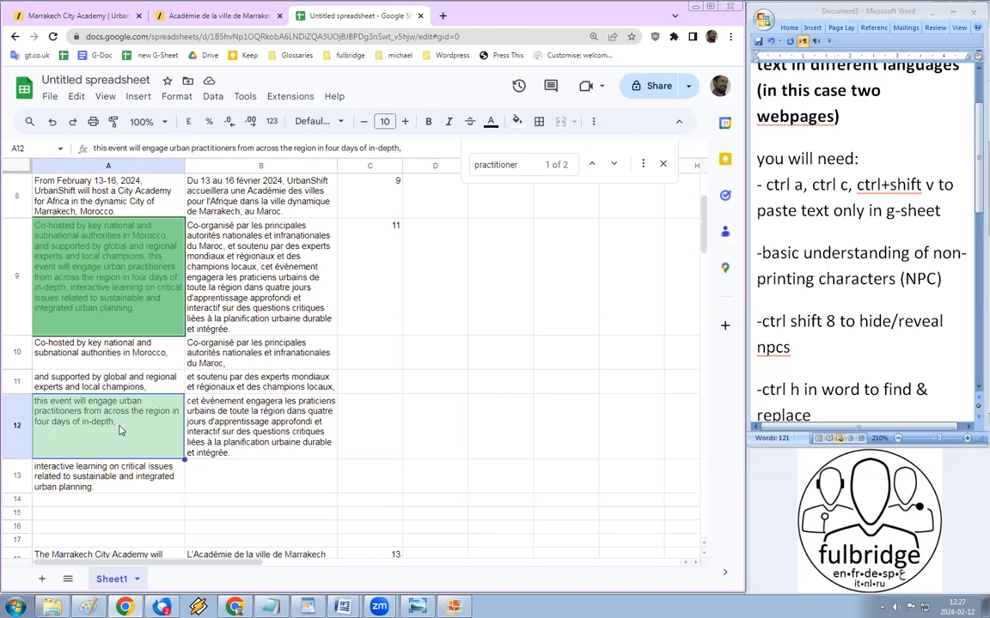
Step: Move 'interactive learning' from A13 to the end of A12
{"action": "double_click", "coordinate": [284, 412]}
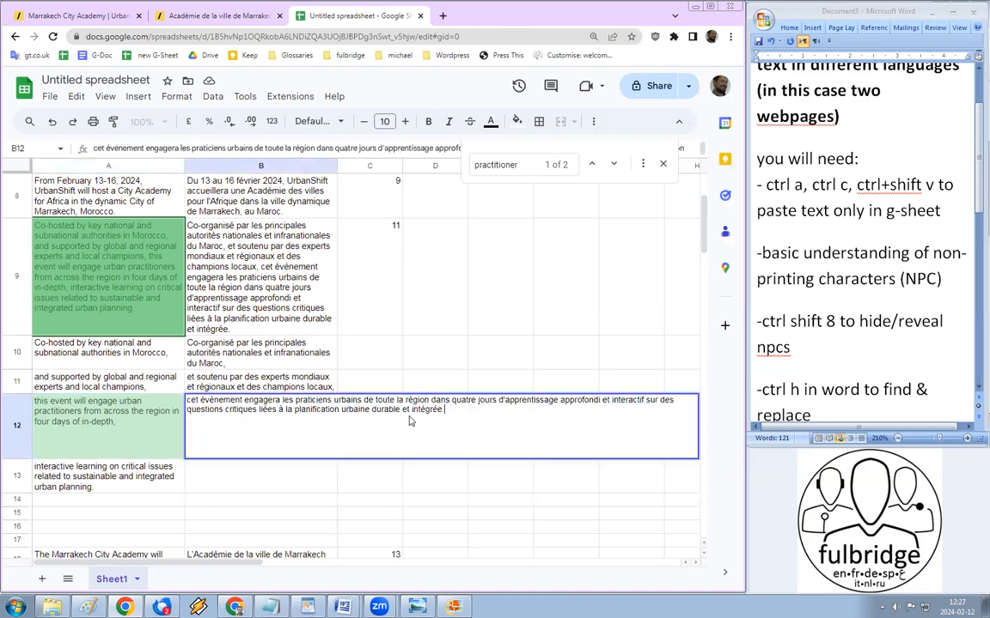
{"action": "double_click", "coordinate": [606, 401]}
{"action": "left_click", "coordinate": [125, 474]}
{"action": "double_click", "coordinate": [125, 474]}
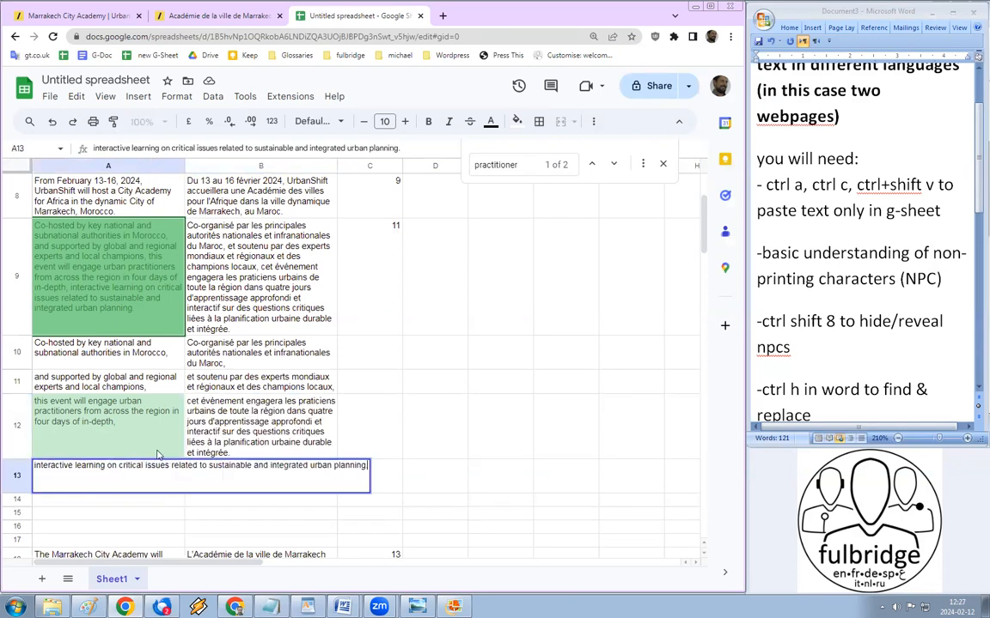
{"action": "left_click", "coordinate": [75, 464]}
{"action": "left_click_drag", "start_coordinate": [105, 465], "coordinate": [34, 465]}
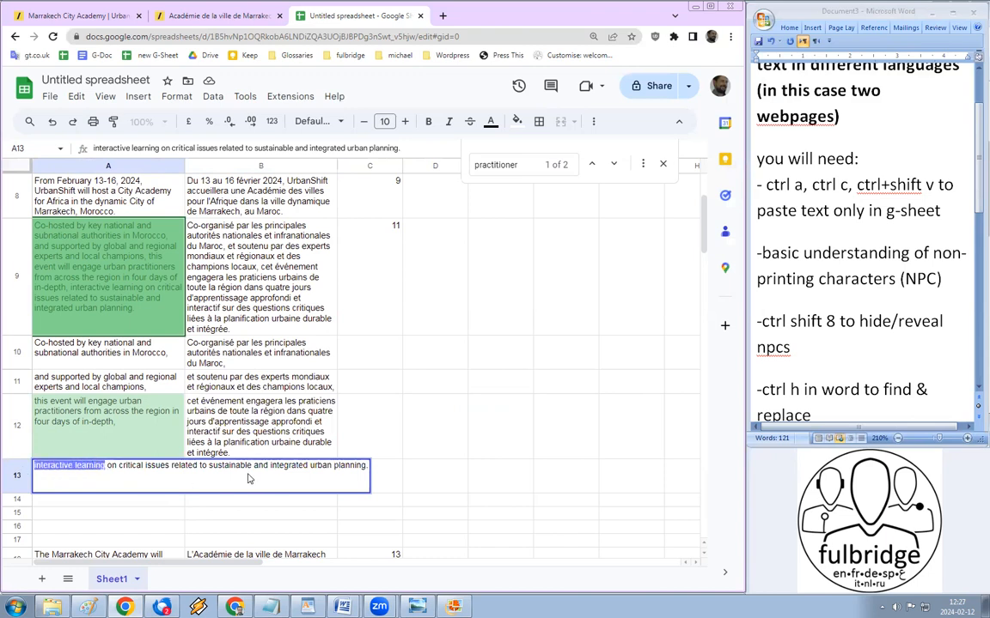
{"action": "key", "text": "ctrl+x"}
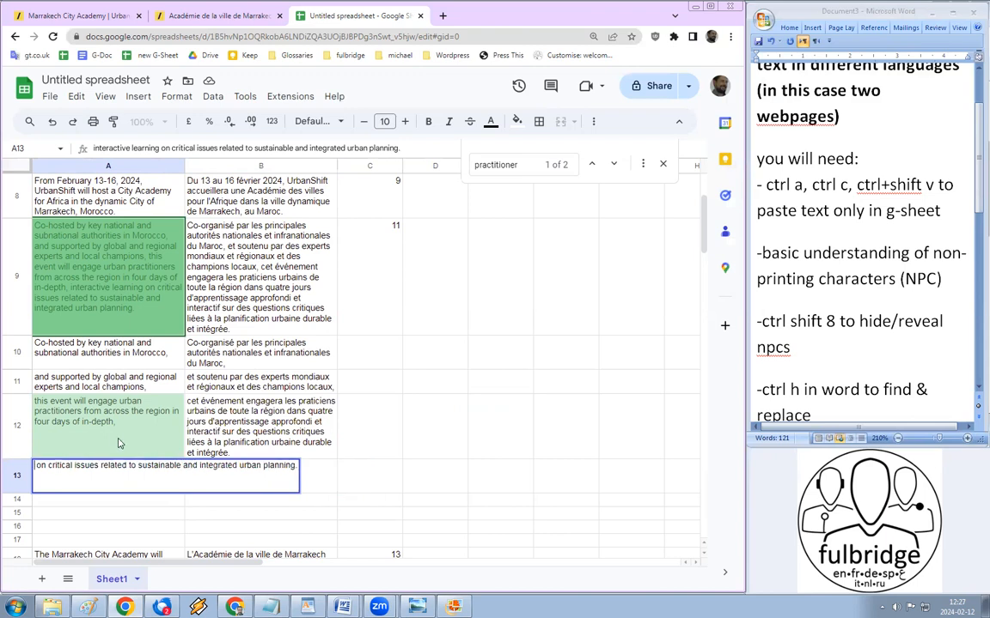
{"action": "double_click", "coordinate": [116, 435]}
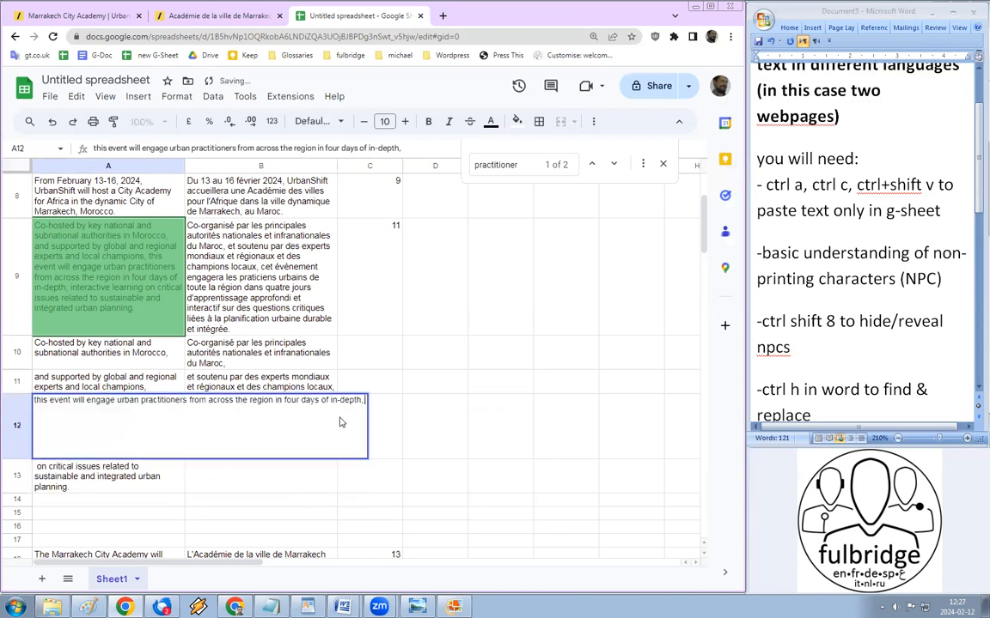
{"action": "key", "text": "ctrl+v"}
{"action": "key", "text": "Return"}
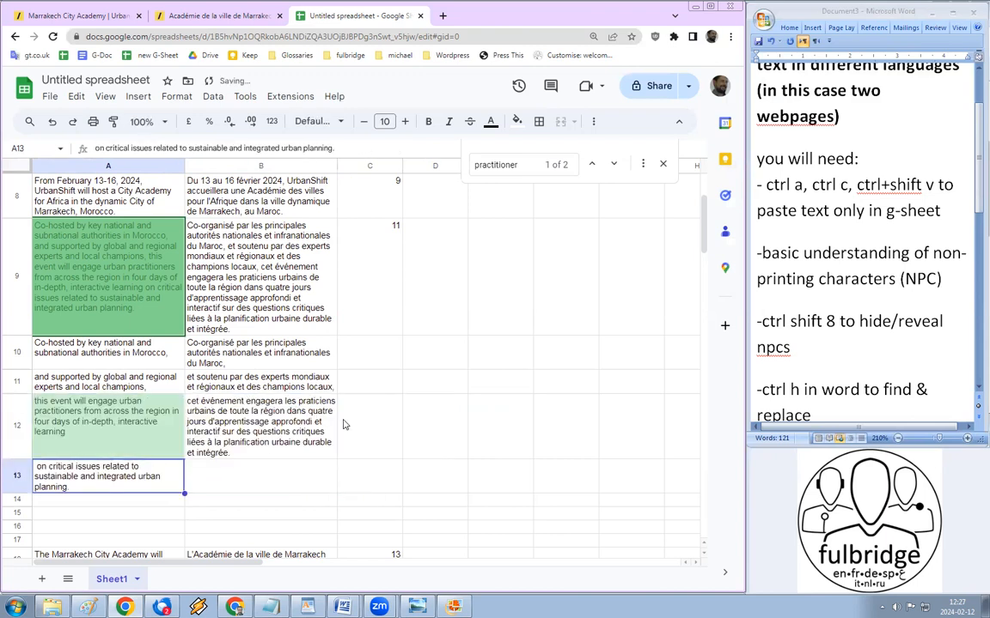
Step: Move B12's French text from 'sur des' onward into B13
{"action": "double_click", "coordinate": [302, 414]}
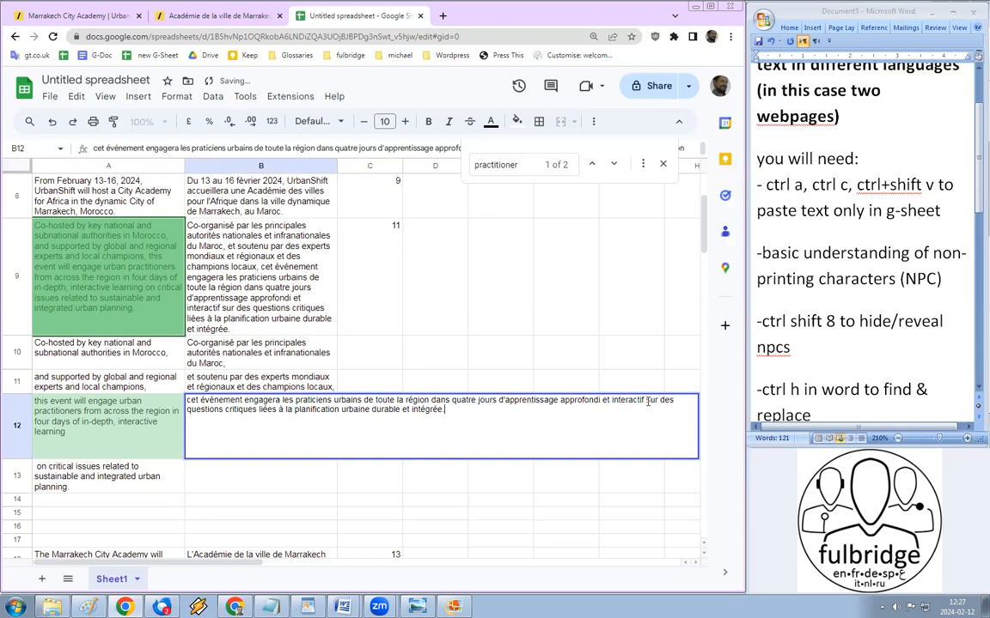
{"action": "left_click_drag", "start_coordinate": [647, 401], "coordinate": [444, 410]}
{"action": "key", "text": "ctrl+x"}
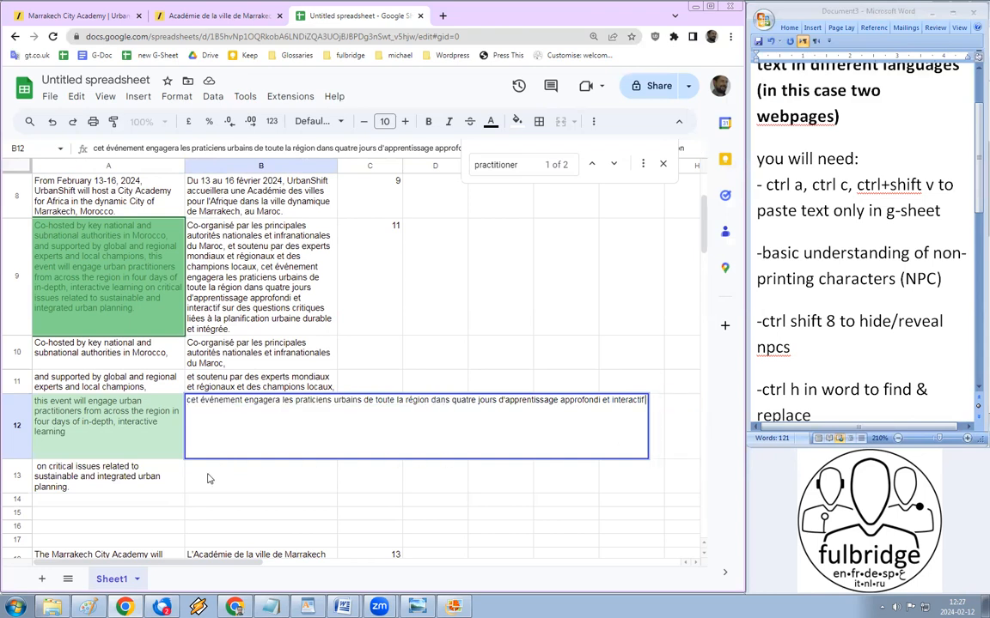
{"action": "left_click", "coordinate": [207, 478]}
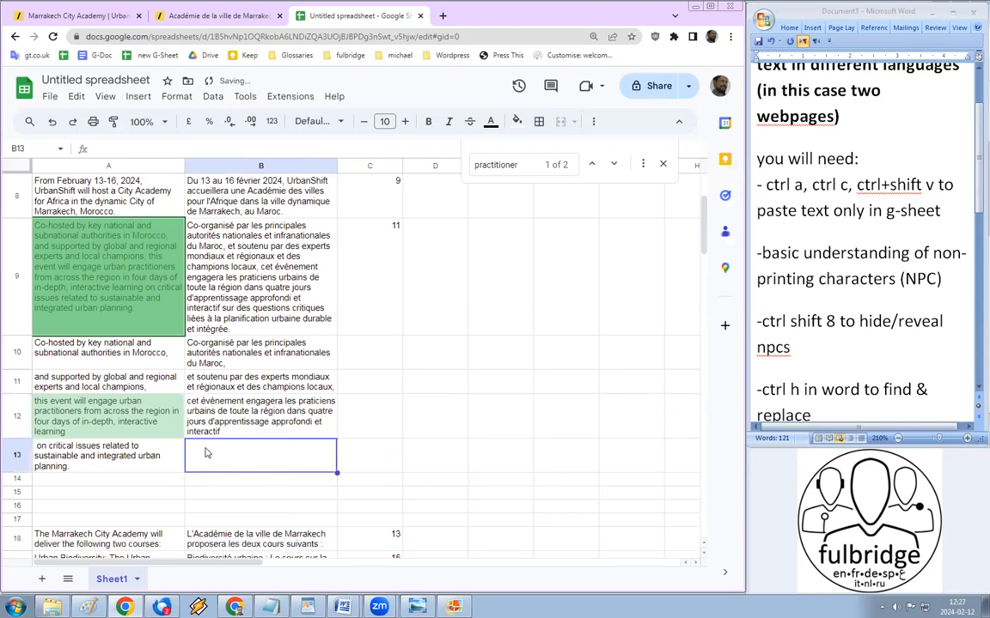
{"action": "double_click", "coordinate": [205, 453]}
{"action": "key", "text": "ctrl+v"}
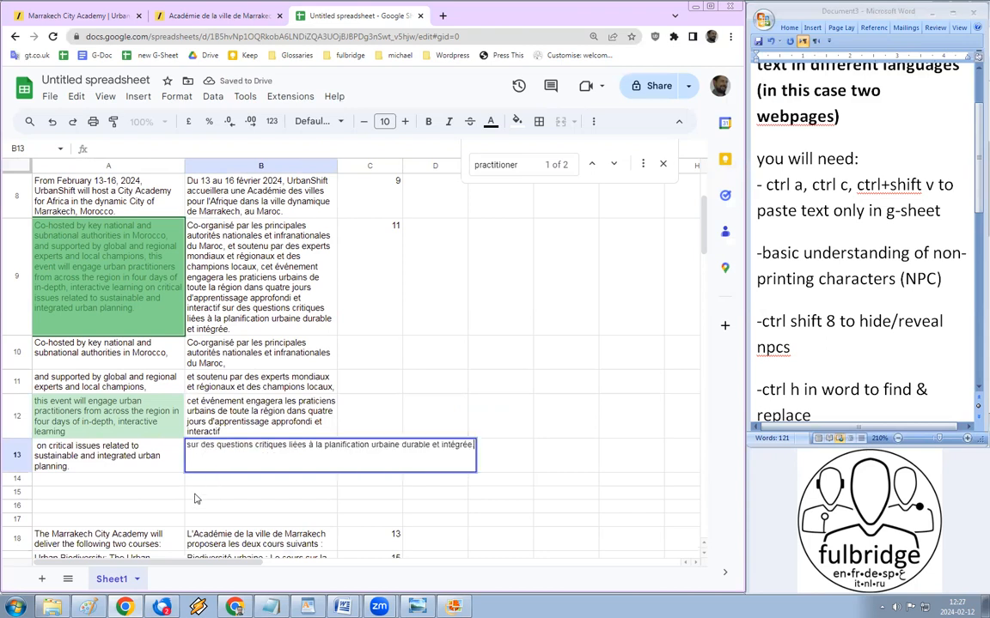
{"action": "key", "text": "Return"}
{"action": "key", "text": "Return"}
{"action": "left_click", "coordinate": [107, 461]}
{"action": "key", "text": "Up"}
{"action": "key", "text": "Up"}
{"action": "key", "text": "Up"}
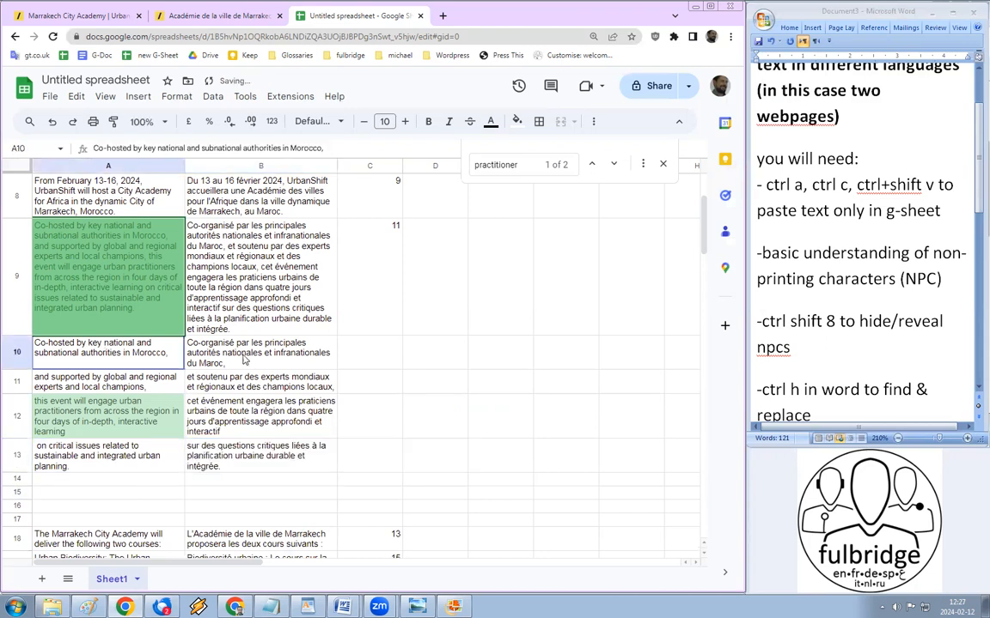
Step: Delete the four empty rows 14 to 17
{"action": "left_click", "coordinate": [18, 479]}
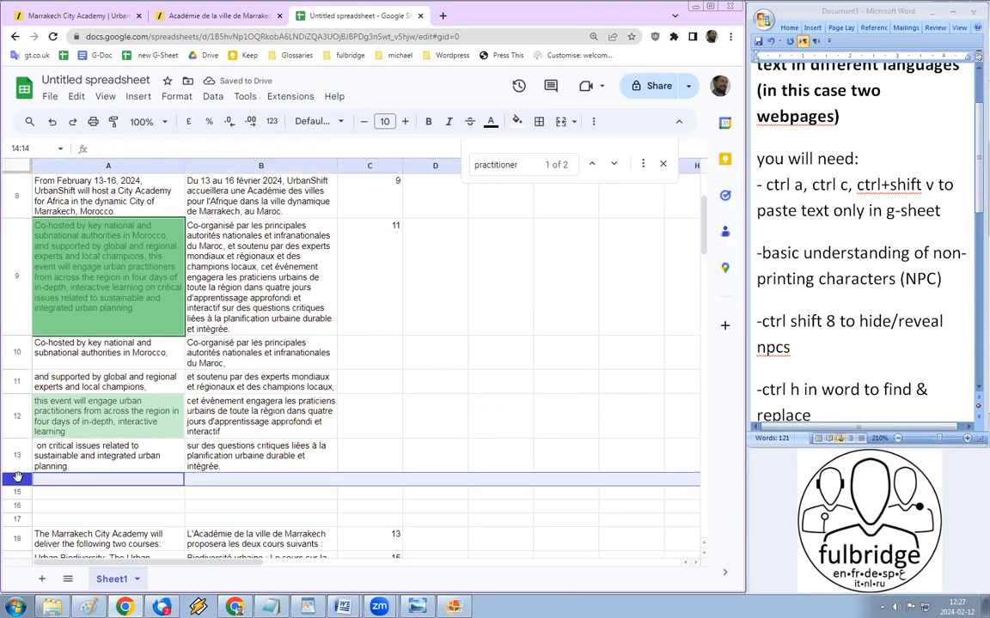
{"action": "left_click", "coordinate": [16, 515], "text": "shift"}
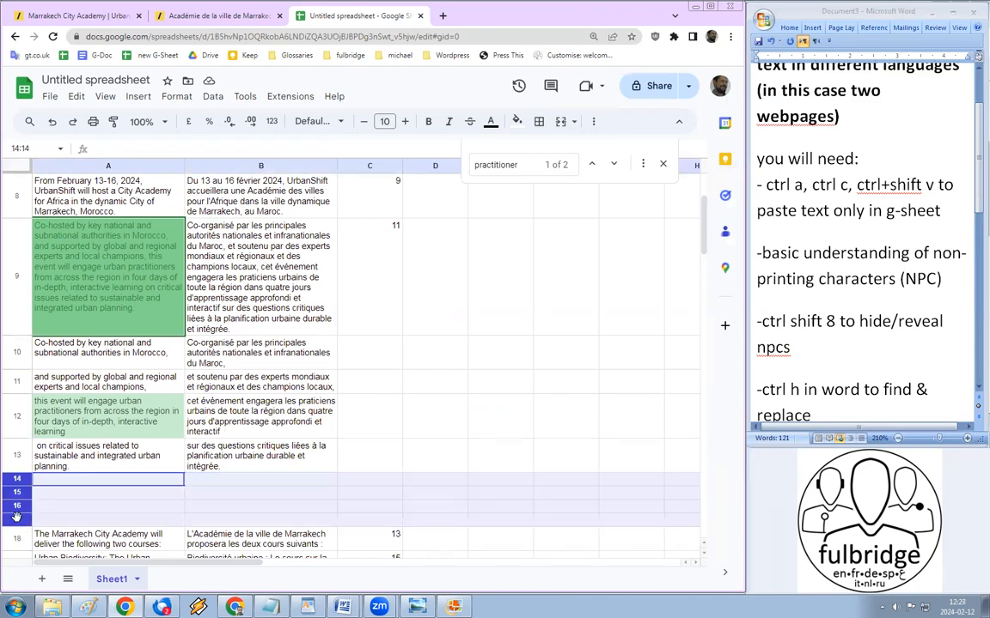
{"action": "right_click", "coordinate": [15, 516]}
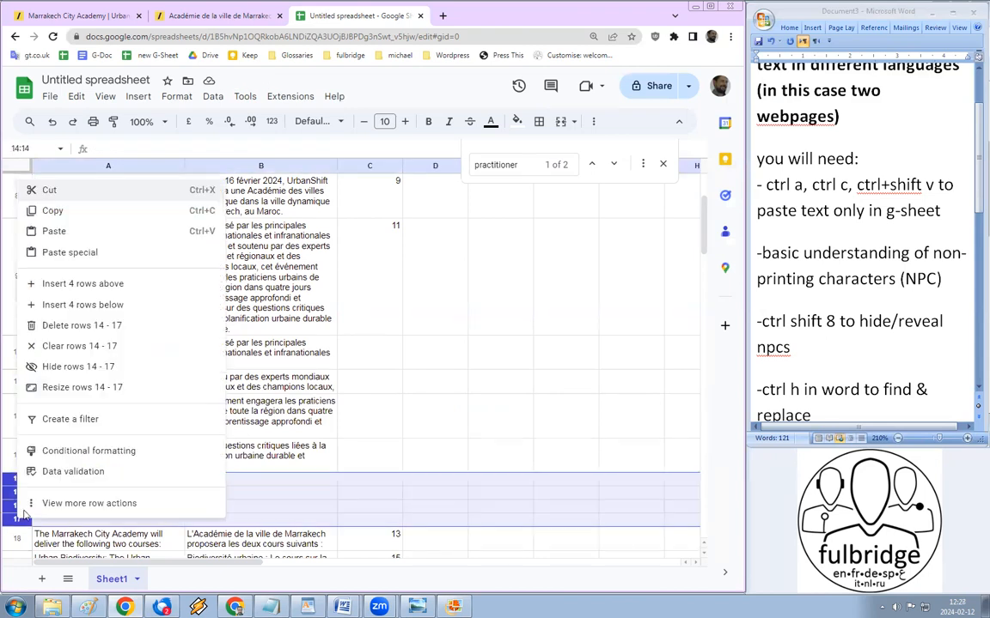
{"action": "left_click", "coordinate": [107, 325]}
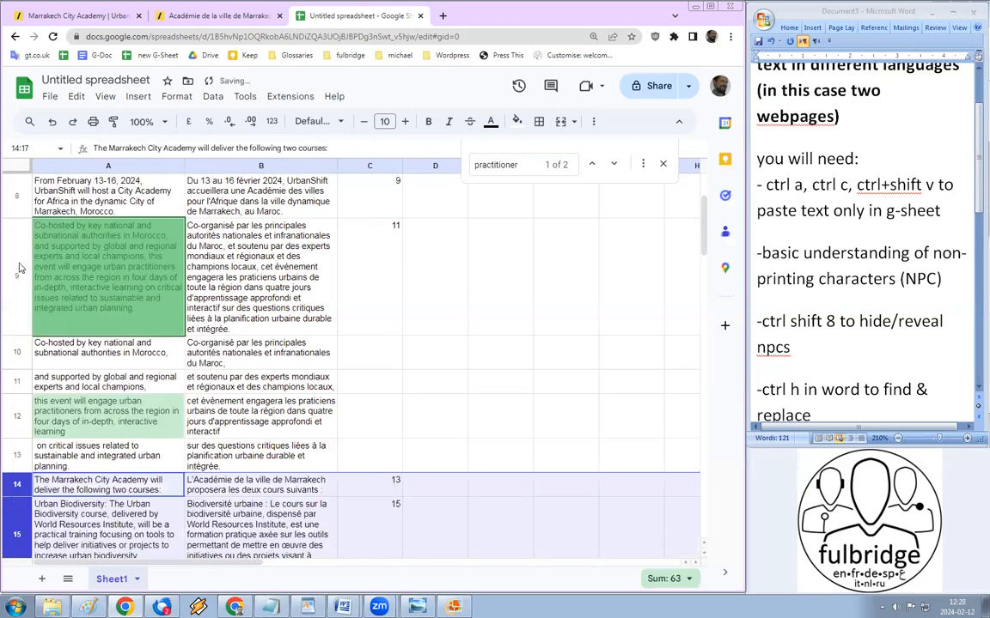
Step: Delete the combined paragraph row 9 and check the practitioner sentence in A11
{"action": "left_click", "coordinate": [15, 247]}
{"action": "right_click", "coordinate": [15, 249]}
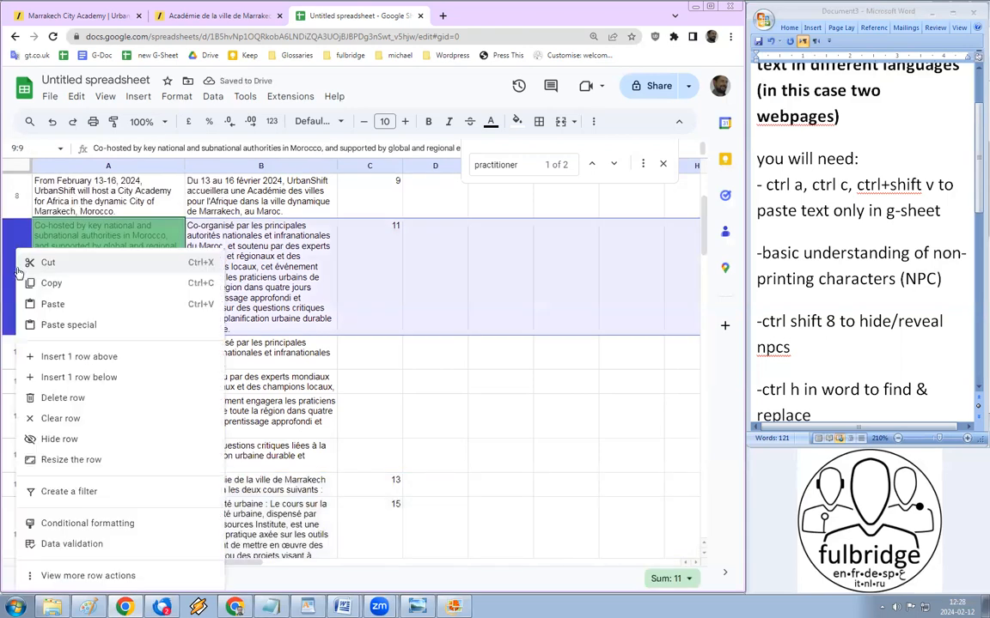
{"action": "left_click", "coordinate": [80, 397]}
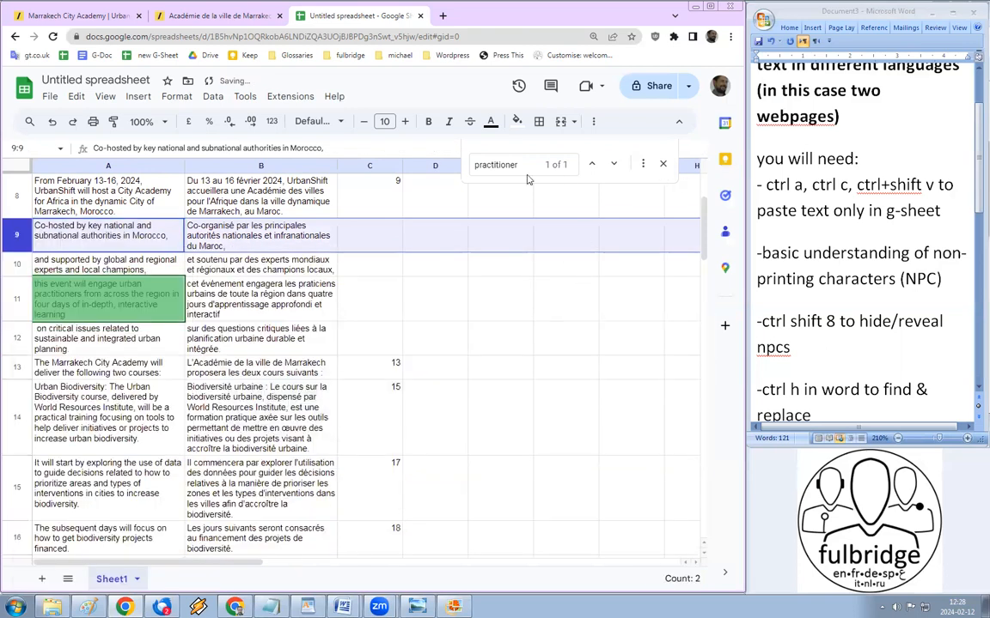
{"action": "double_click", "coordinate": [496, 165]}
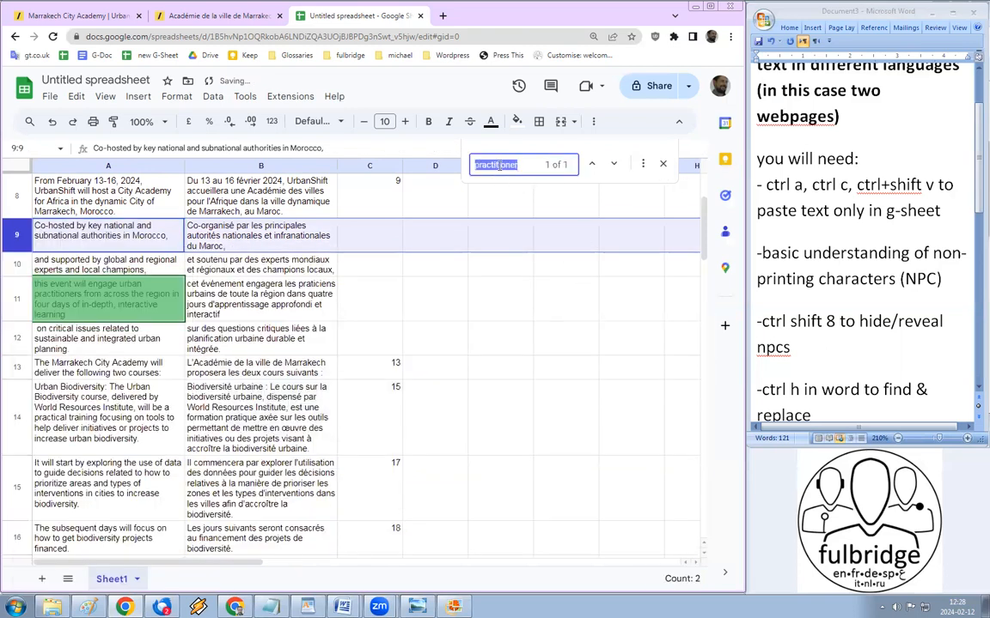
{"action": "left_click", "coordinate": [97, 299]}
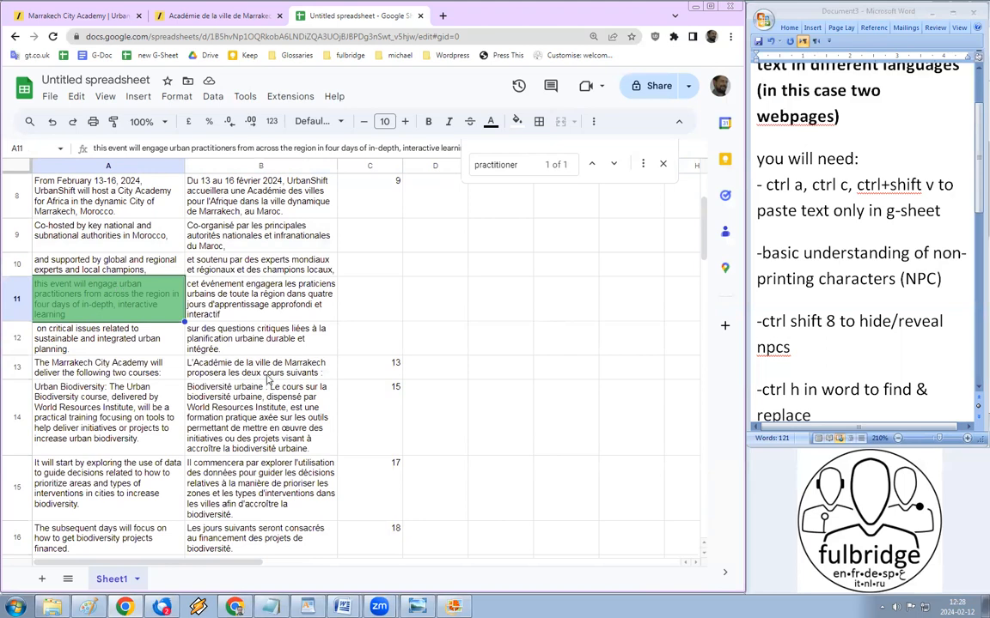
Step: Undo the row 9 deletion and compare A12's practitioner sentence with 'praticiens' in B12
{"action": "key", "text": "ctrl+z"}
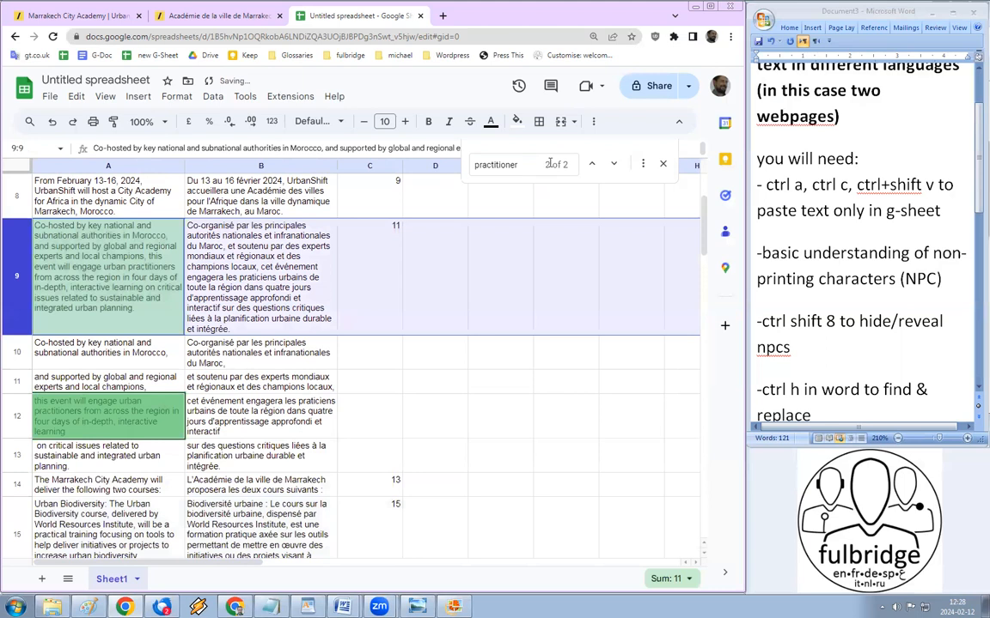
{"action": "left_click", "coordinate": [40, 274]}
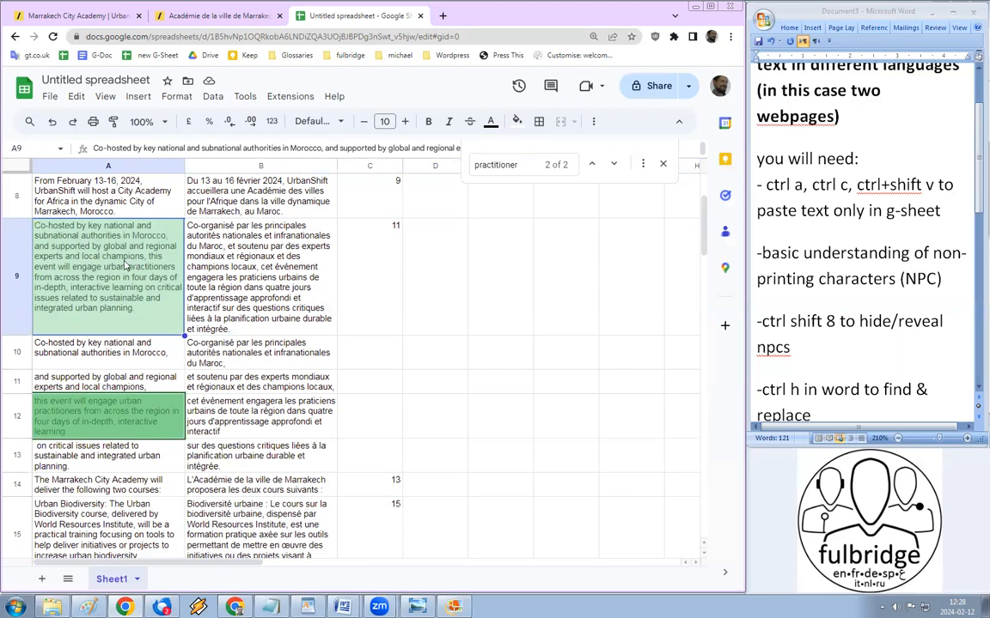
{"action": "left_click", "coordinate": [66, 427]}
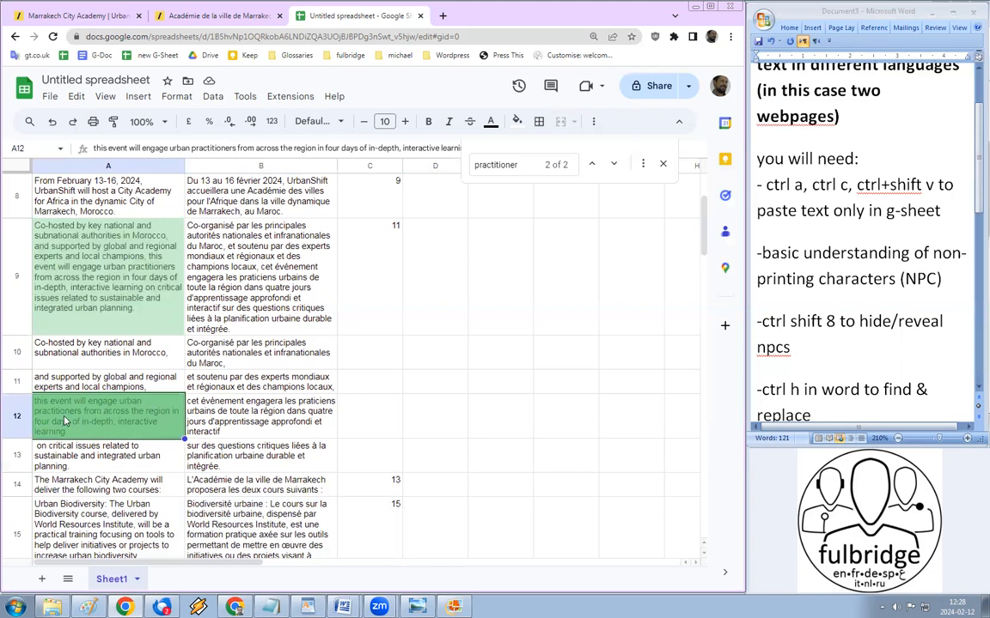
{"action": "left_click", "coordinate": [266, 413]}
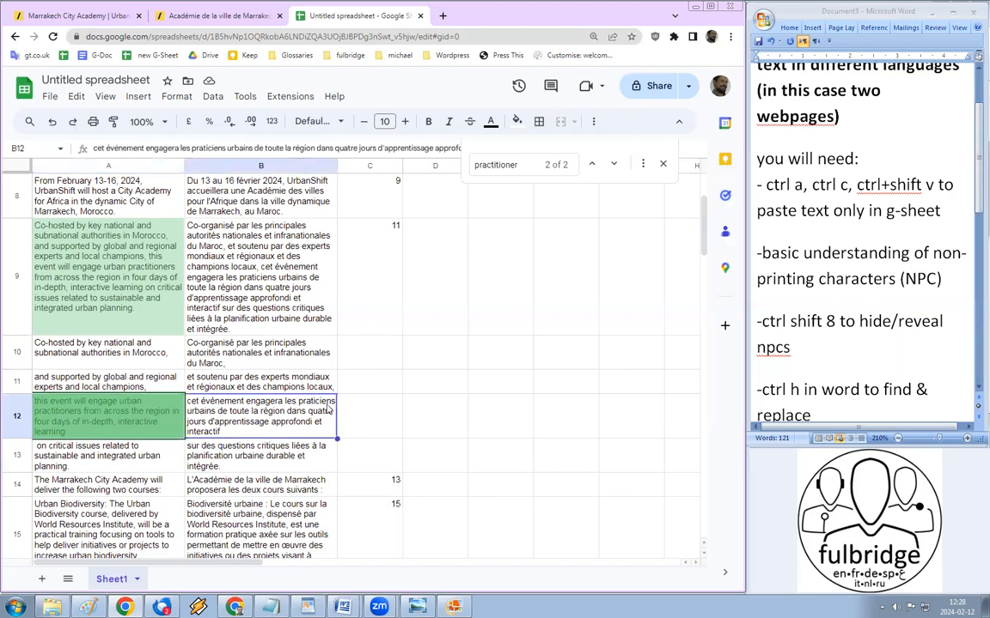
{"action": "double_click", "coordinate": [316, 407]}
{"action": "double_click", "coordinate": [314, 401]}
{"action": "left_click", "coordinate": [114, 432]}
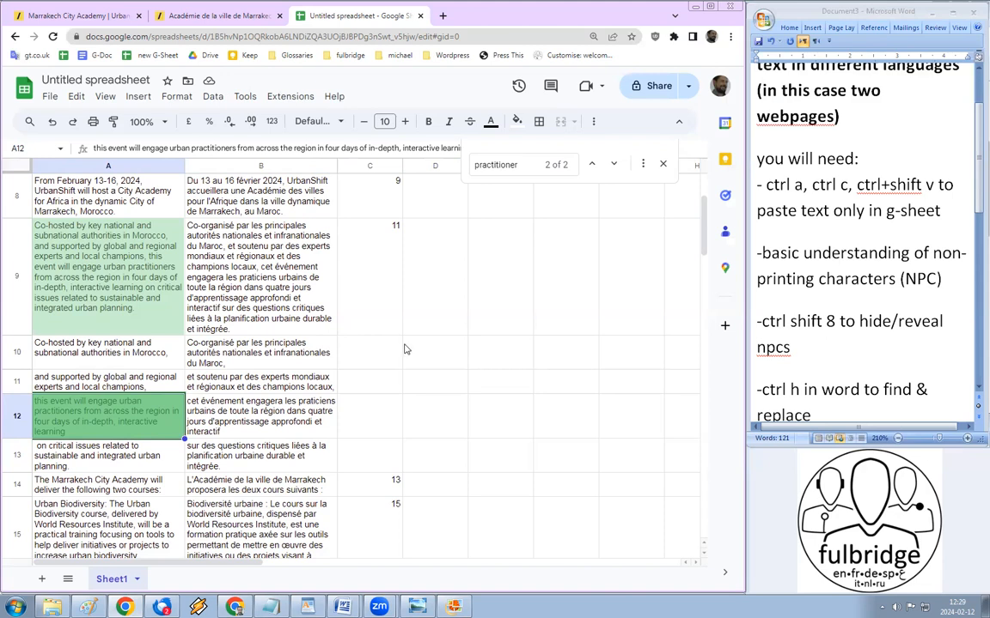
{"action": "left_click", "coordinate": [246, 378]}
Step: Search the sheet for the speaker's name to locate row 29
{"action": "scroll", "coordinate": [383, 253], "scroll_direction": "down", "scroll_amount": 4}
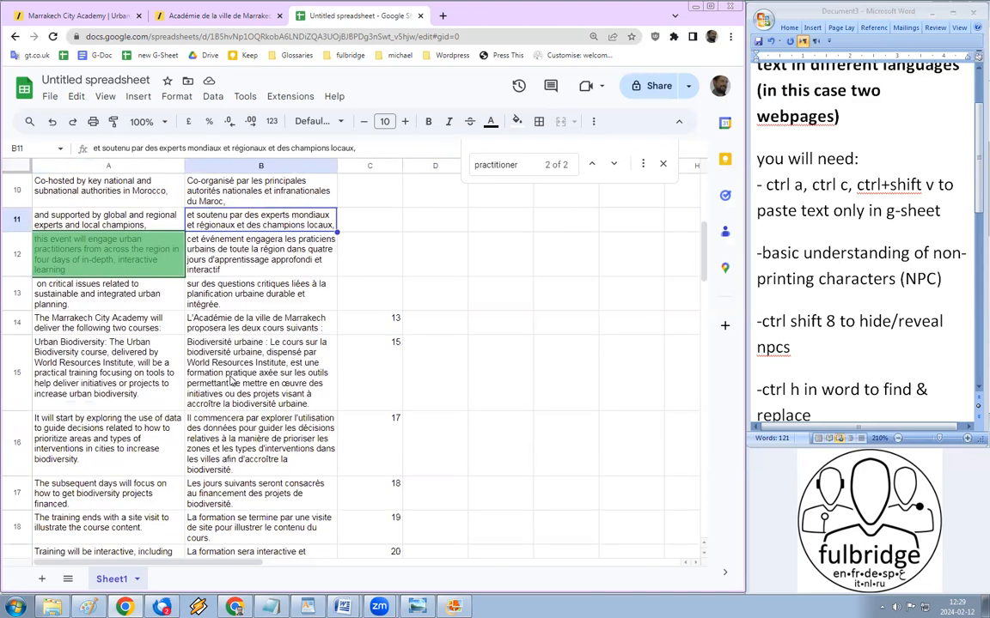
{"action": "scroll", "coordinate": [382, 253], "scroll_direction": "down", "scroll_amount": 2}
{"action": "double_click", "coordinate": [495, 165]}
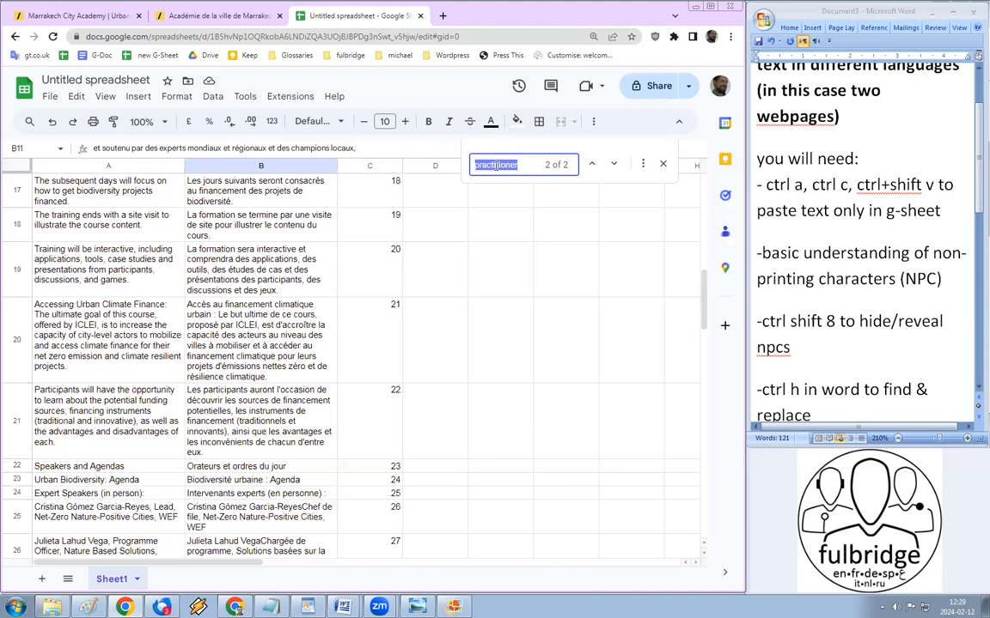
{"action": "type", "text": "andre"}
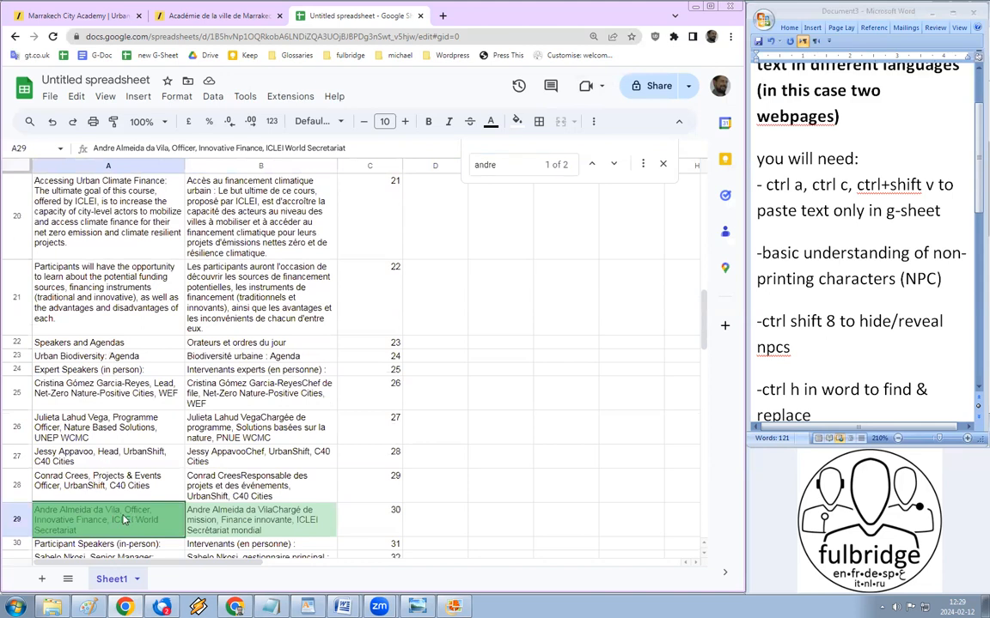
Step: Compare the English 'Officer' title in A29 with its French title in B29
{"action": "double_click", "coordinate": [136, 509]}
{"action": "double_click", "coordinate": [136, 509]}
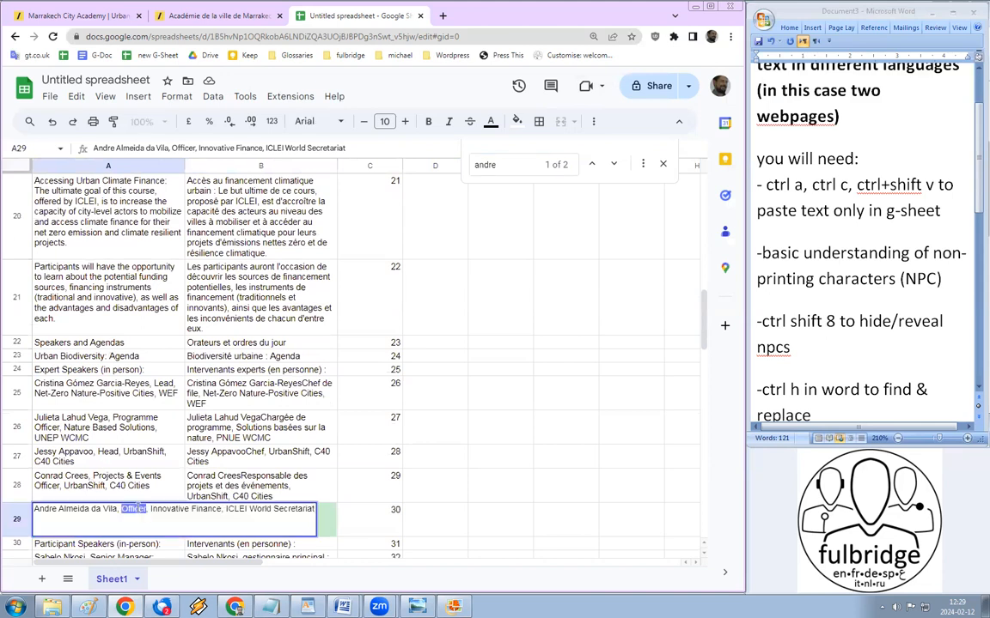
{"action": "key", "text": "Escape"}
{"action": "double_click", "coordinate": [295, 514]}
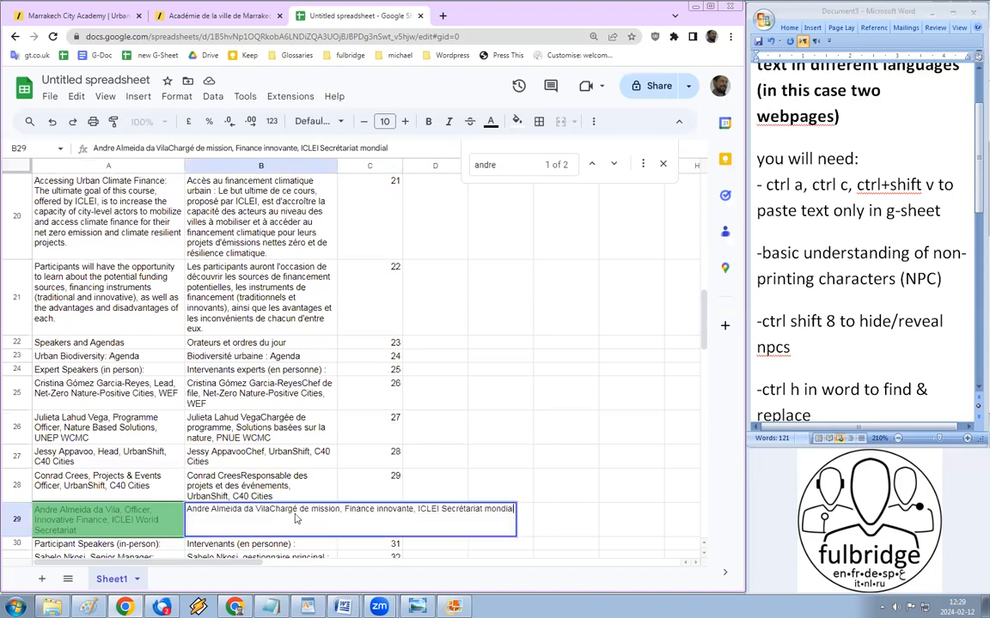
{"action": "double_click", "coordinate": [289, 512]}
{"action": "left_click", "coordinate": [335, 512]}
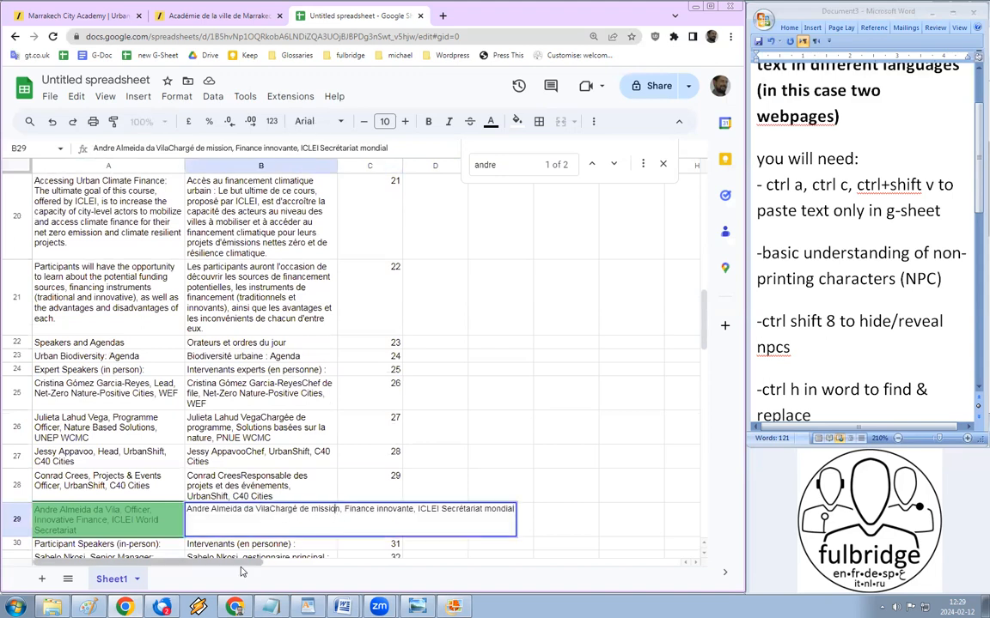
{"action": "left_click", "coordinate": [479, 347]}
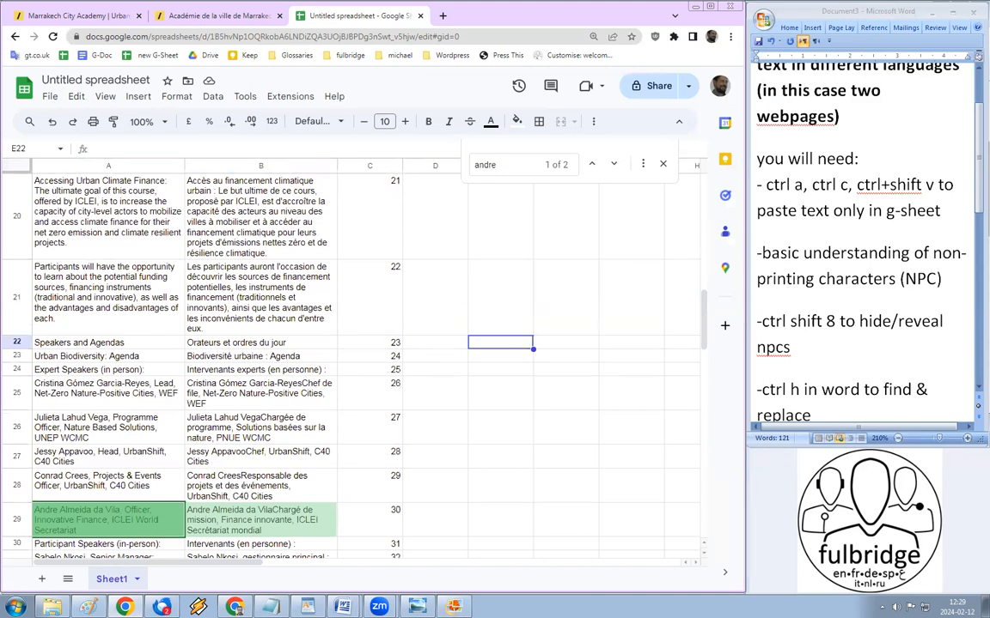
Step: Add a comma after 'ctrl a' in the copy-and-paste shortcut line
{"action": "scroll", "coordinate": [962, 168], "scroll_direction": "up", "scroll_amount": 3}
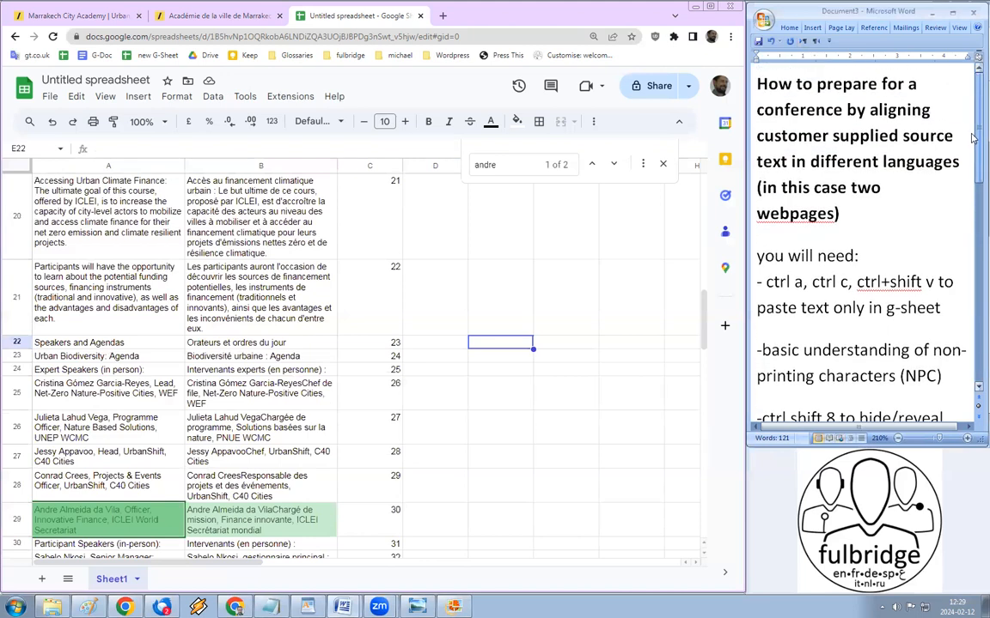
{"action": "scroll", "coordinate": [974, 154], "scroll_direction": "down", "scroll_amount": 3}
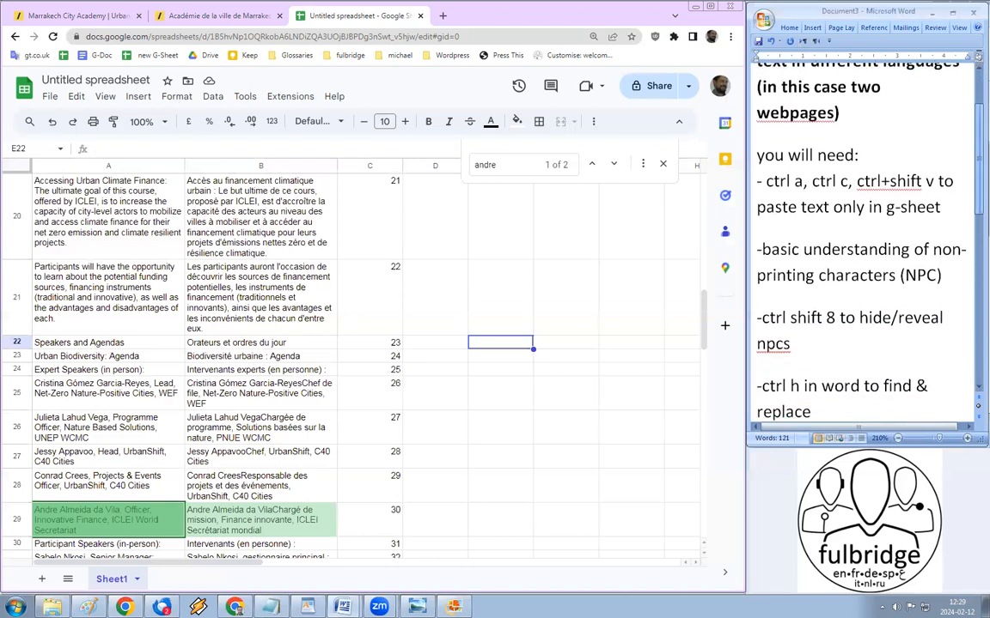
{"action": "triple_click", "coordinate": [774, 183]}
{"action": "left_click", "coordinate": [797, 183]}
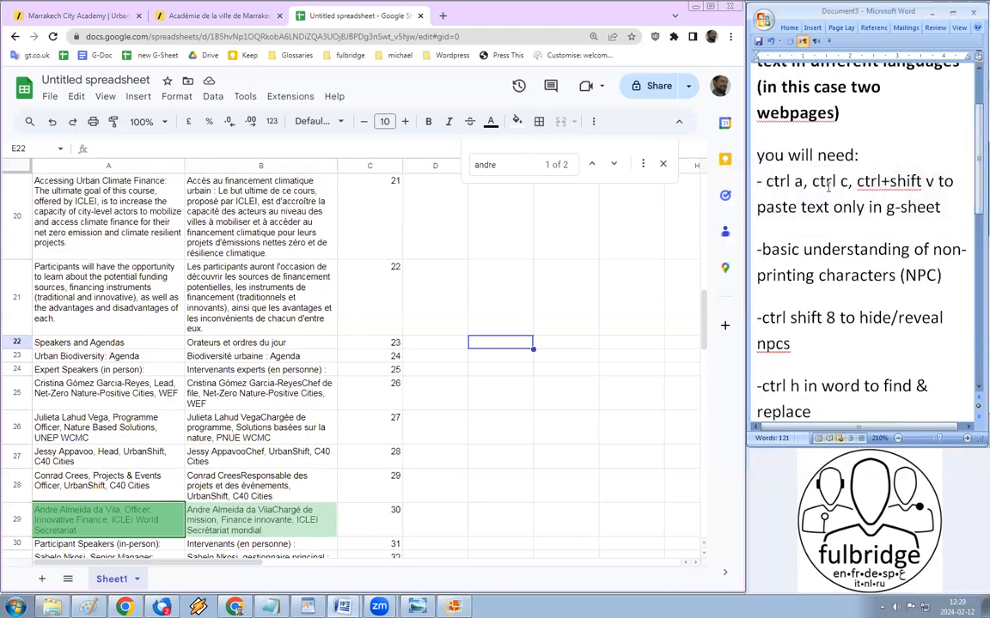
{"action": "type", "text": ","}
Step: Review the shortcut lines and extend 'npcs' to read 'npcs in Word'
{"action": "left_click_drag", "start_coordinate": [812, 182], "coordinate": [840, 182]}
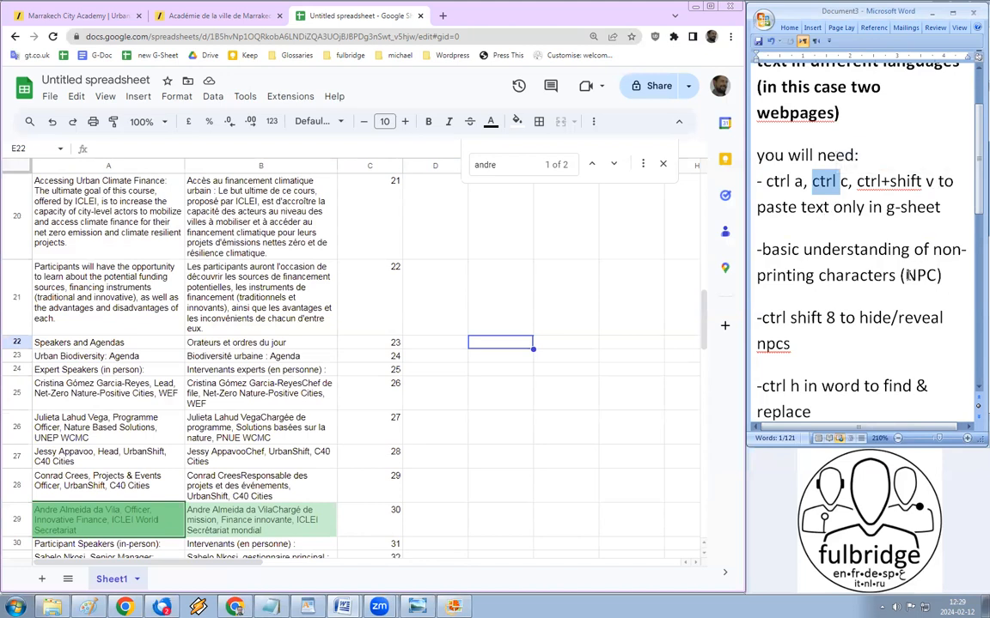
{"action": "left_click_drag", "start_coordinate": [906, 274], "coordinate": [936, 275]}
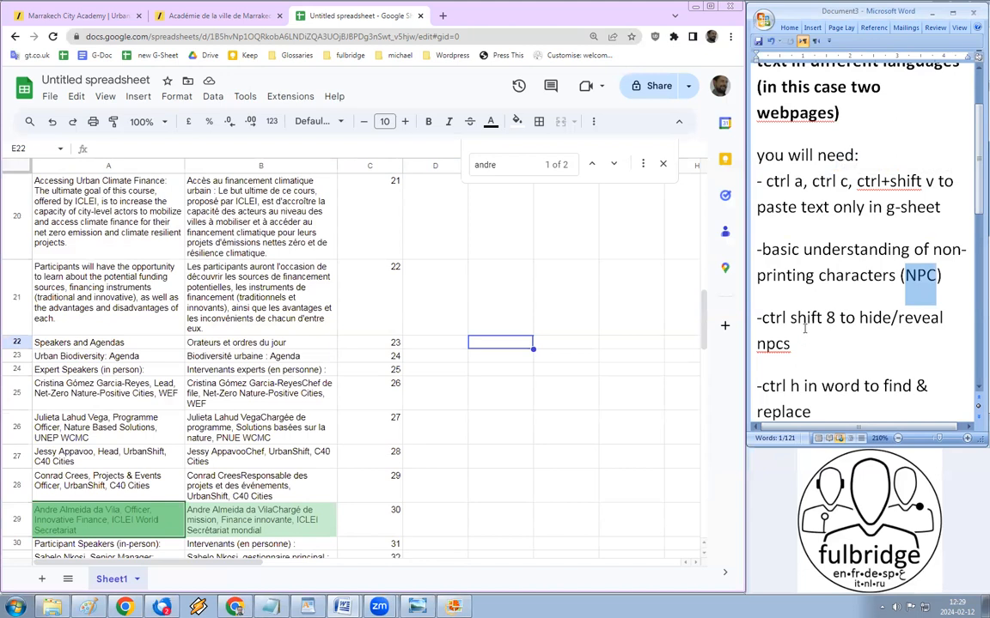
{"action": "left_click_drag", "start_coordinate": [791, 318], "coordinate": [844, 315]}
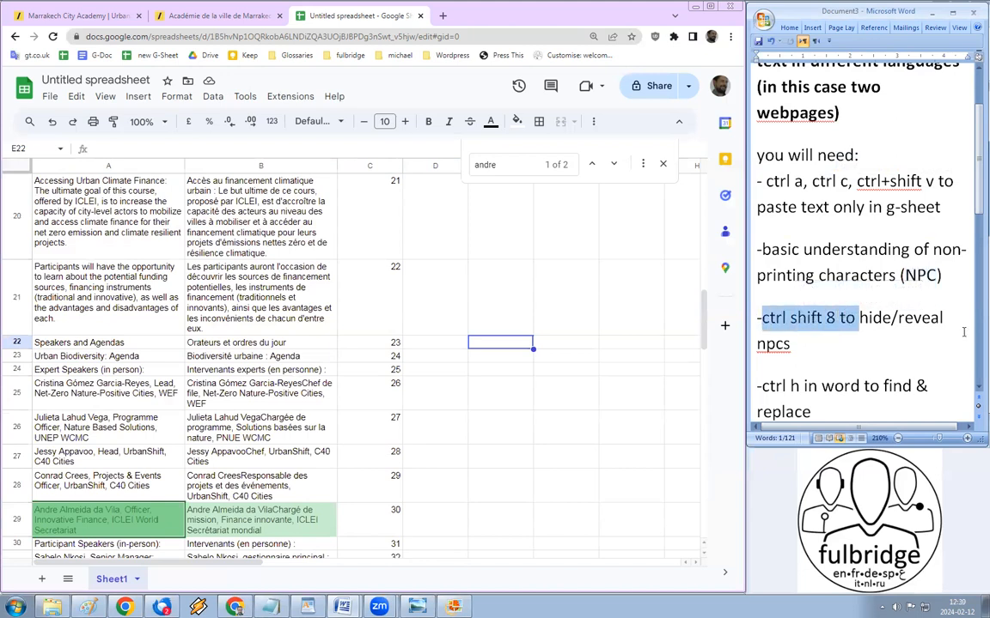
{"action": "left_click", "coordinate": [879, 347]}
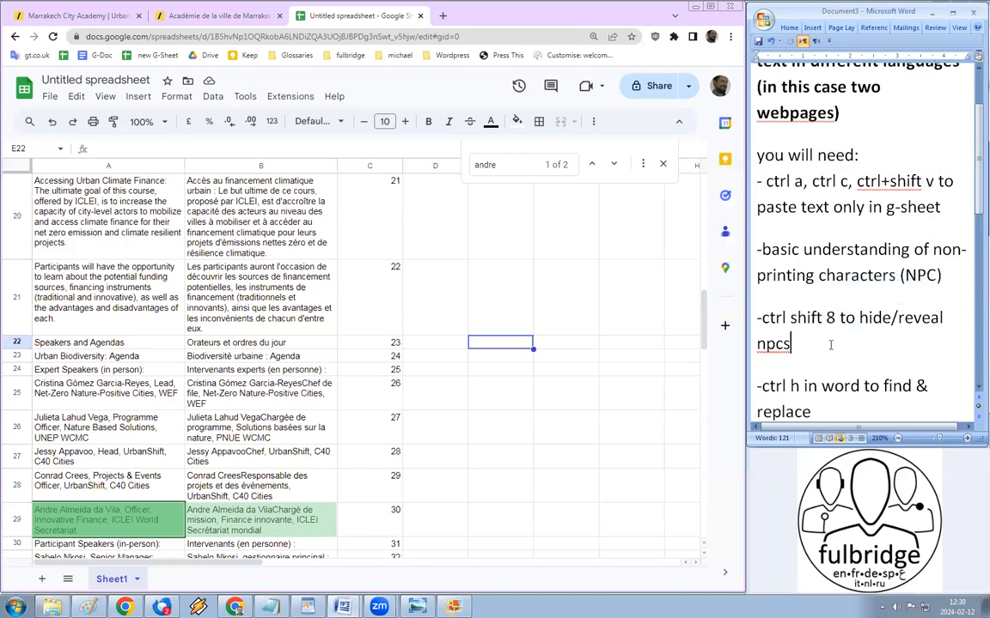
{"action": "type", "text": "in W"}
{"action": "type", "text": "op"}
{"action": "key", "text": "BackSpace"}
{"action": "type", "text": "rd"}
Step: End the find & replace line with 'replace npc'
{"action": "left_click", "coordinate": [799, 385]}
{"action": "scroll", "coordinate": [800, 386], "scroll_direction": "down", "scroll_amount": 3}
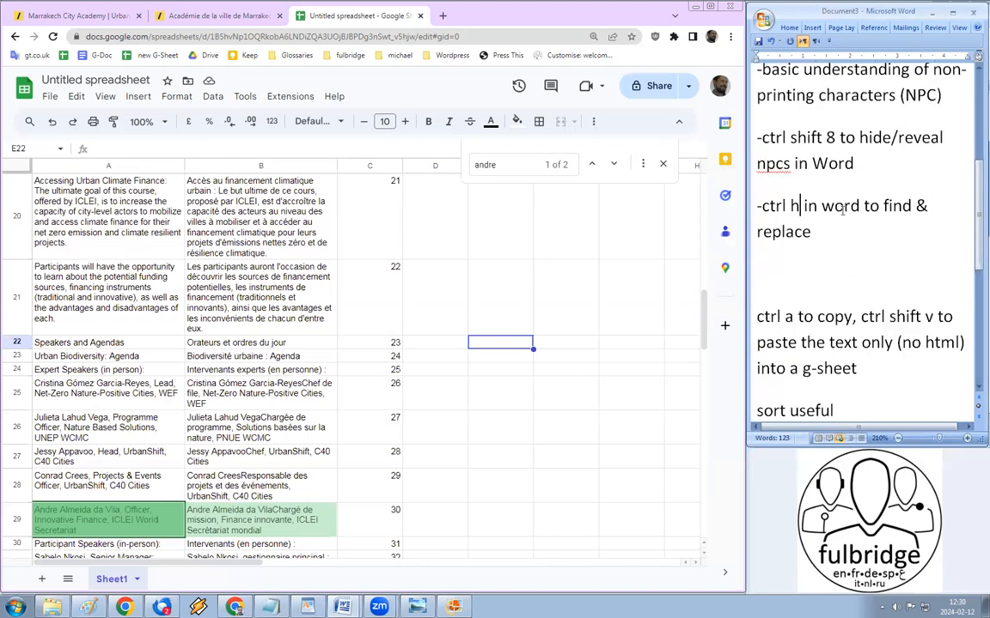
{"action": "left_click", "coordinate": [816, 239]}
{"action": "type", "text": "npc"}
{"action": "scroll", "coordinate": [869, 333], "scroll_direction": "down", "scroll_amount": 2}
{"action": "scroll", "coordinate": [869, 334], "scroll_direction": "down", "scroll_amount": 3}
{"action": "scroll", "coordinate": [869, 334], "scroll_direction": "up", "scroll_amount": 3}
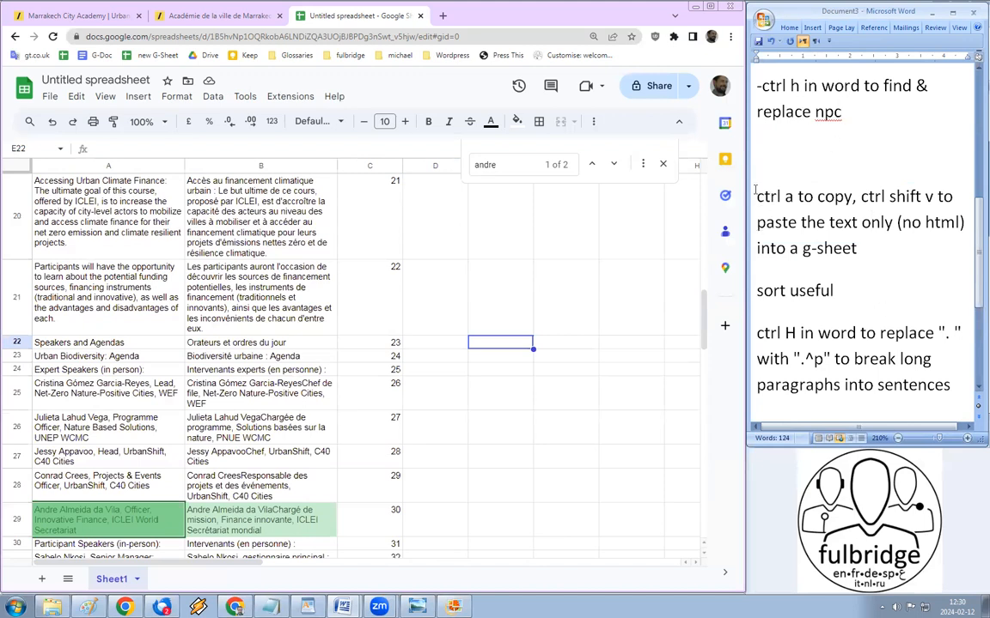
Step: Add the heading 'From the webpage originals' on the empty line above the steps
{"action": "left_click_drag", "start_coordinate": [756, 196], "coordinate": [792, 197]}
{"action": "left_click", "coordinate": [775, 166]}
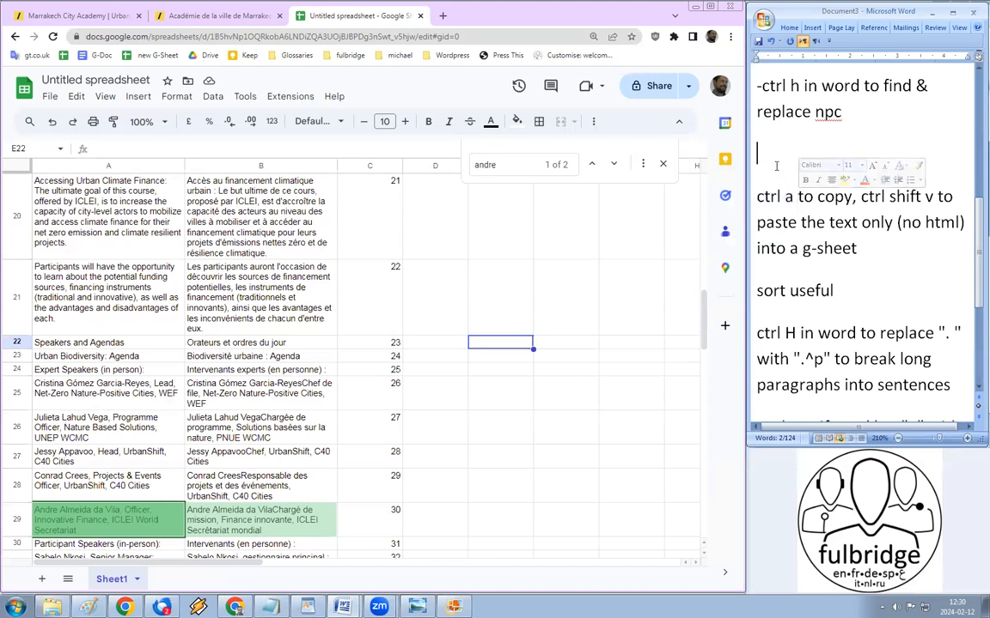
{"action": "type", "text": "f"}
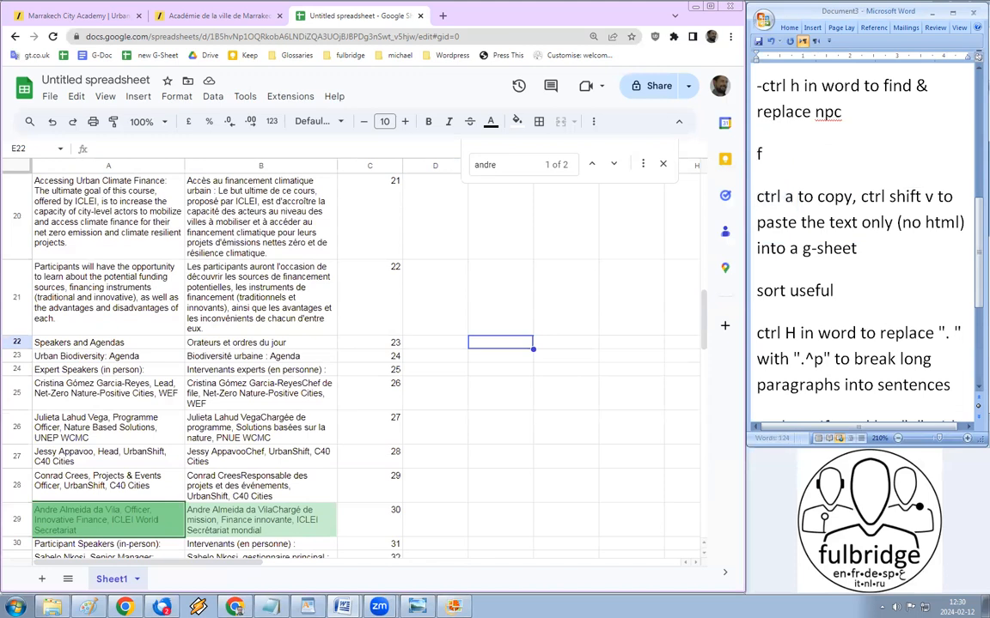
{"action": "type", "text": "rom the s"}
{"action": "key", "text": "BackSpace"}
{"action": "key", "text": "BackSpace"}
{"action": "key", "text": "BackSpace"}
{"action": "key", "text": "BackSpace"}
{"action": "key", "text": "BackSpace"}
{"action": "key", "text": "BackSpace"}
{"action": "key", "text": "BackSpace"}
{"action": "key", "text": "BackSpace"}
{"action": "key", "text": "BackSpace"}
{"action": "key", "text": "BackSpace"}
{"action": "type", "text": "From the webpage"}
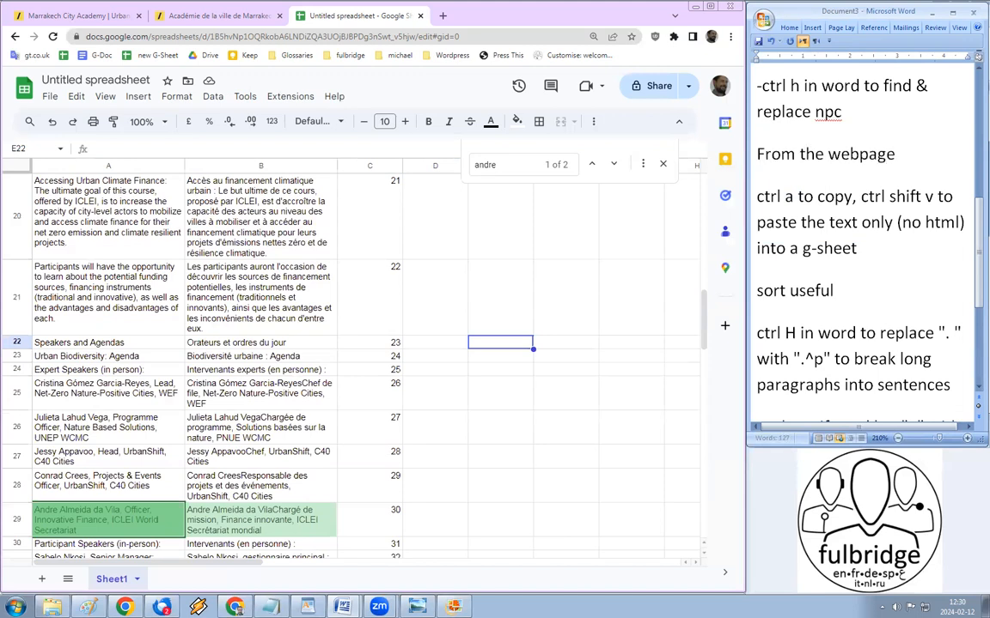
{"action": "type", "text": " originals"}
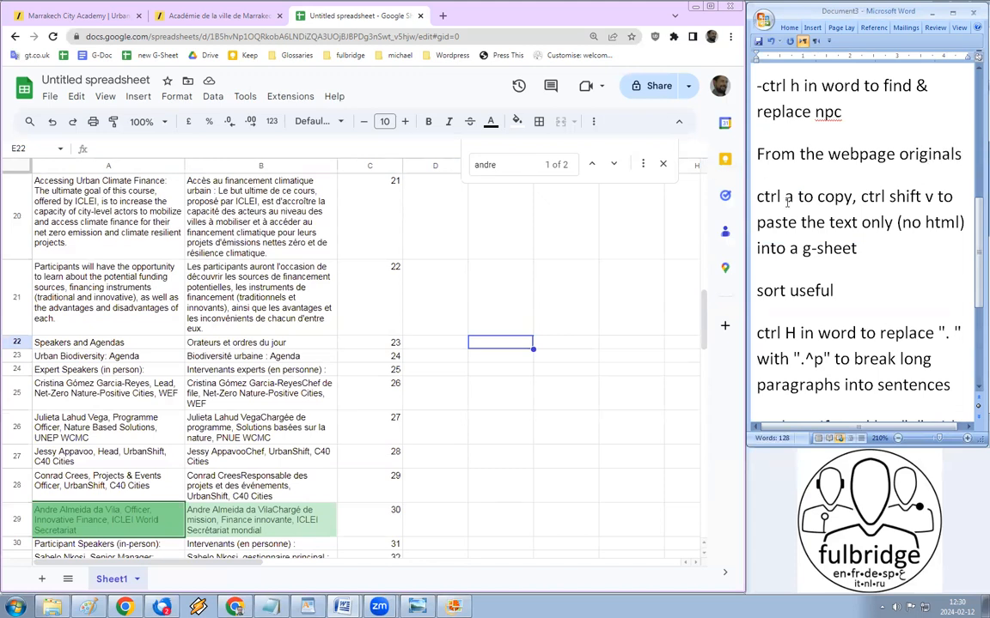
Step: Number the ctrl a step '1.' and the sort useful step '2.'
{"action": "left_click", "coordinate": [760, 197]}
{"action": "type", "text": "1"}
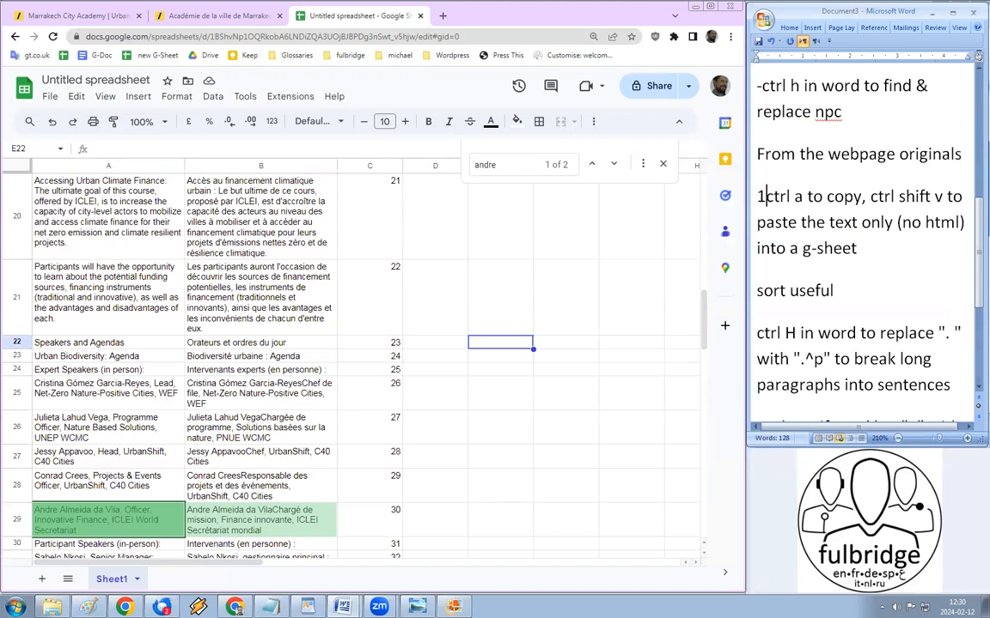
{"action": "type", "text": "."}
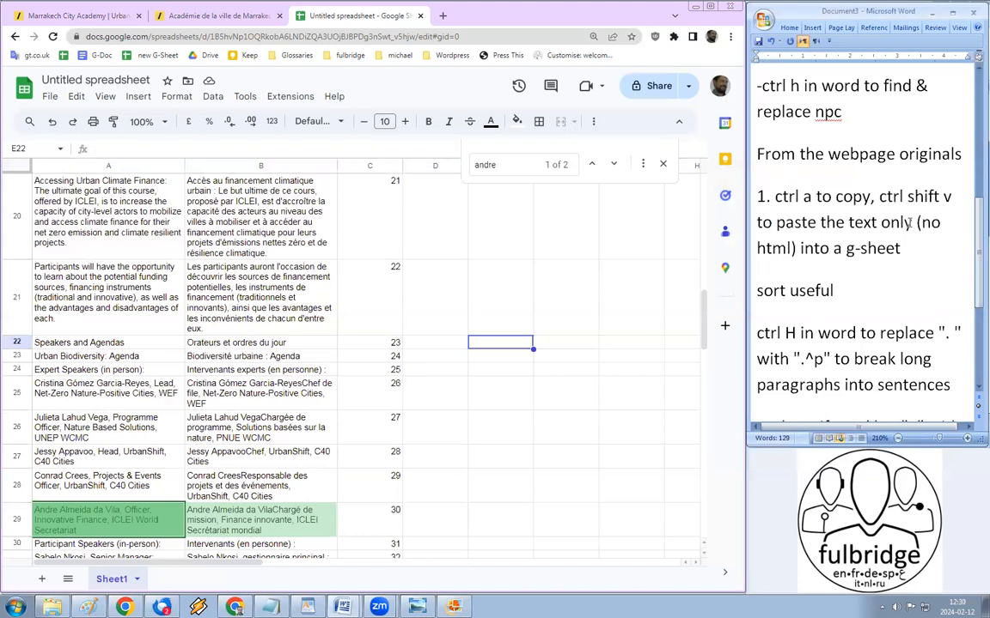
{"action": "left_click", "coordinate": [900, 248]}
{"action": "left_click", "coordinate": [759, 295]}
{"action": "type", "text": "2."}
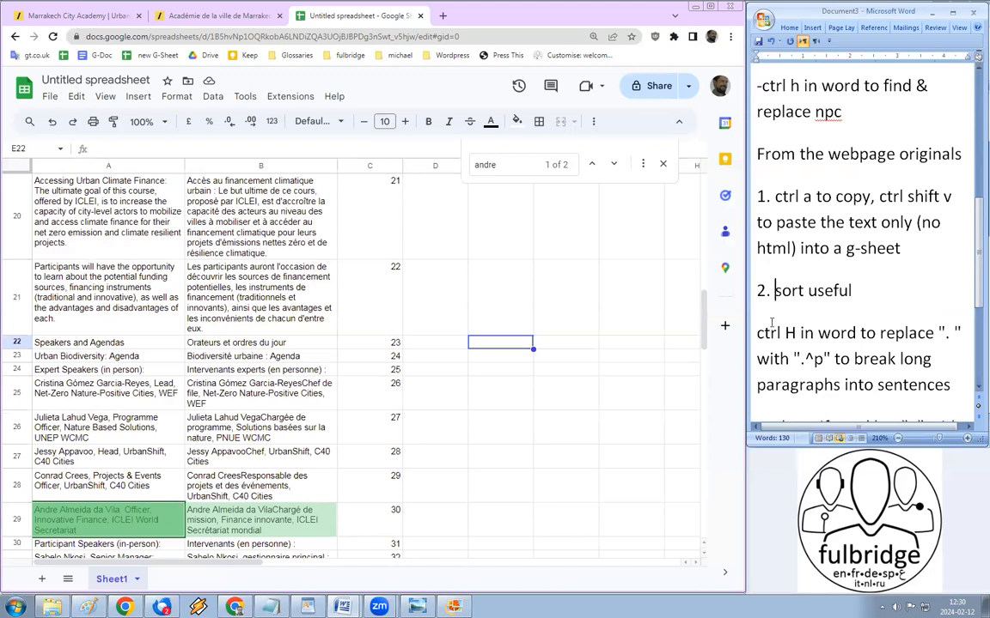
Step: Add a new line '3. copy column from g-sheet to Word' after step 2
{"action": "left_click", "coordinate": [858, 290]}
{"action": "key", "text": "Return"}
{"action": "type", "text": "3."}
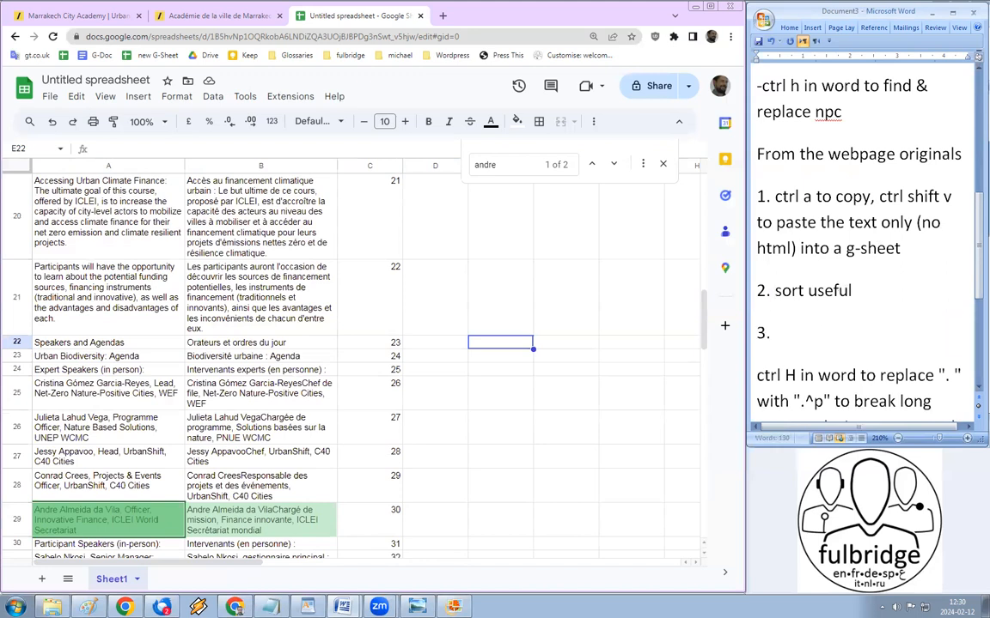
{"action": "type", "text": " copy column from g"}
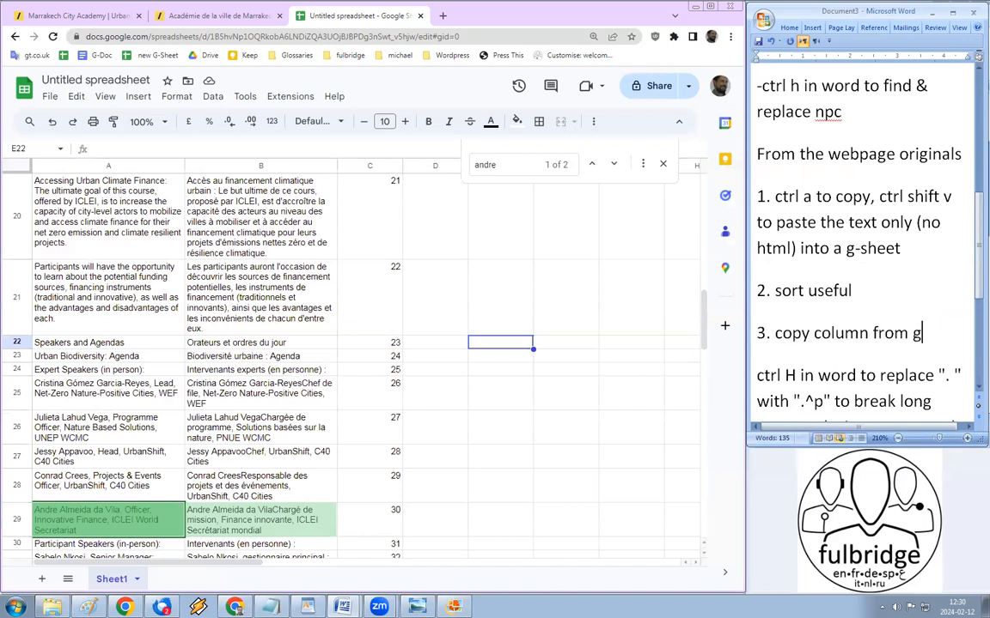
{"action": "type", "text": "-sheet to Wo"}
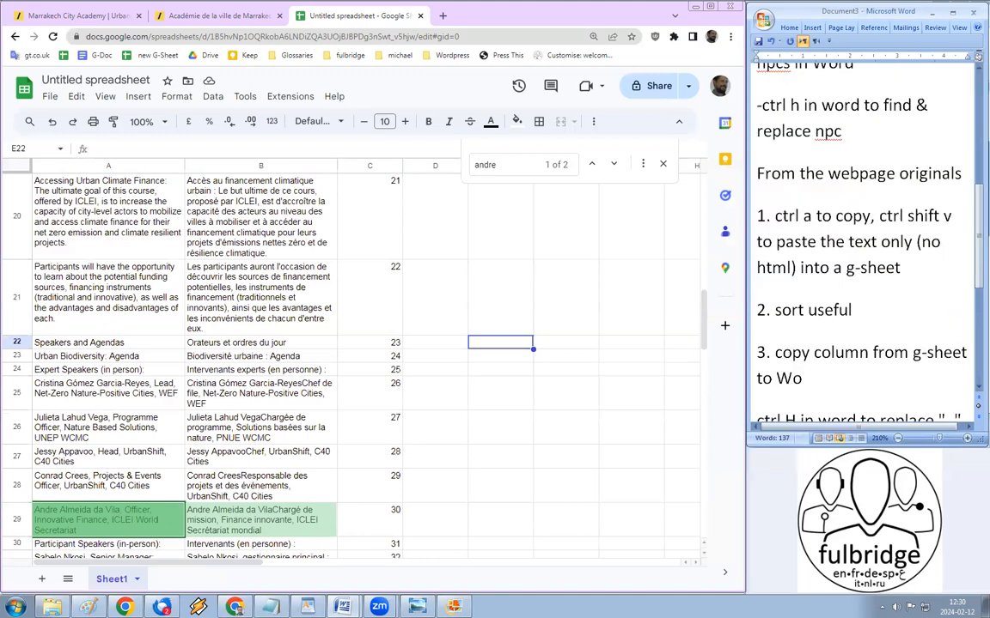
{"action": "type", "text": "rd"}
Step: Number the ctrl H period-to-paragraph replace step '4.'
{"action": "scroll", "coordinate": [882, 302], "scroll_direction": "down", "scroll_amount": 2}
{"action": "key", "text": "Right"}
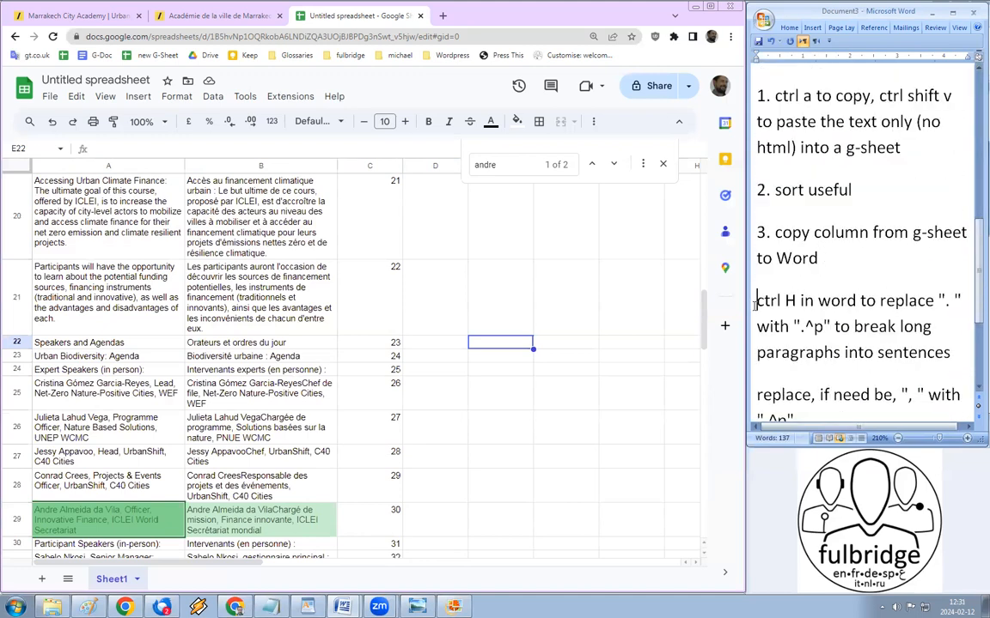
{"action": "type", "text": "4"}
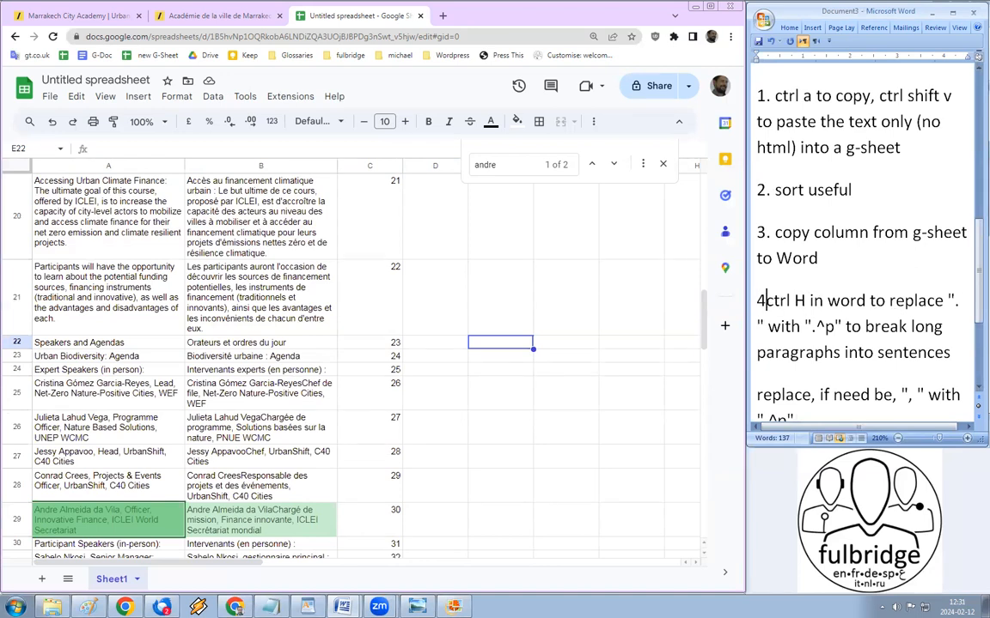
{"action": "type", "text": "."}
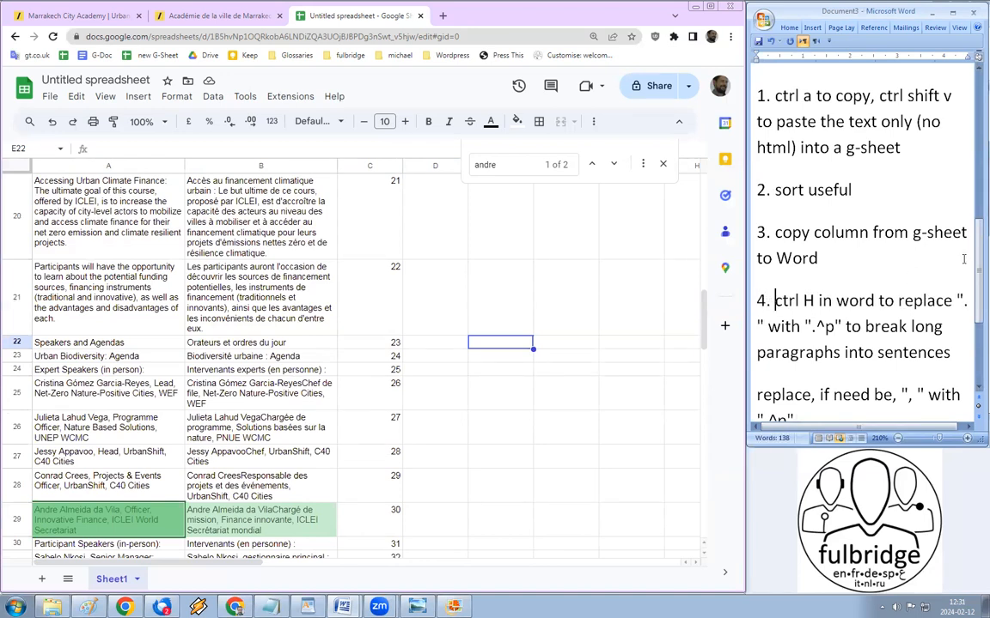
{"action": "left_click", "coordinate": [963, 300]}
{"action": "left_click_drag", "start_coordinate": [767, 327], "coordinate": [778, 327]}
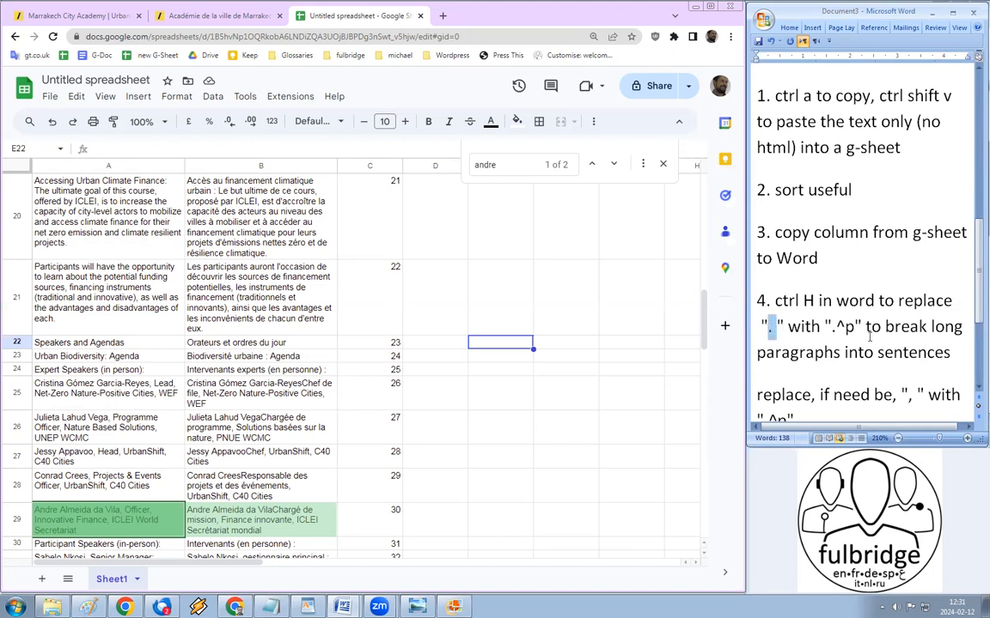
{"action": "left_click_drag", "start_coordinate": [826, 328], "coordinate": [853, 328]}
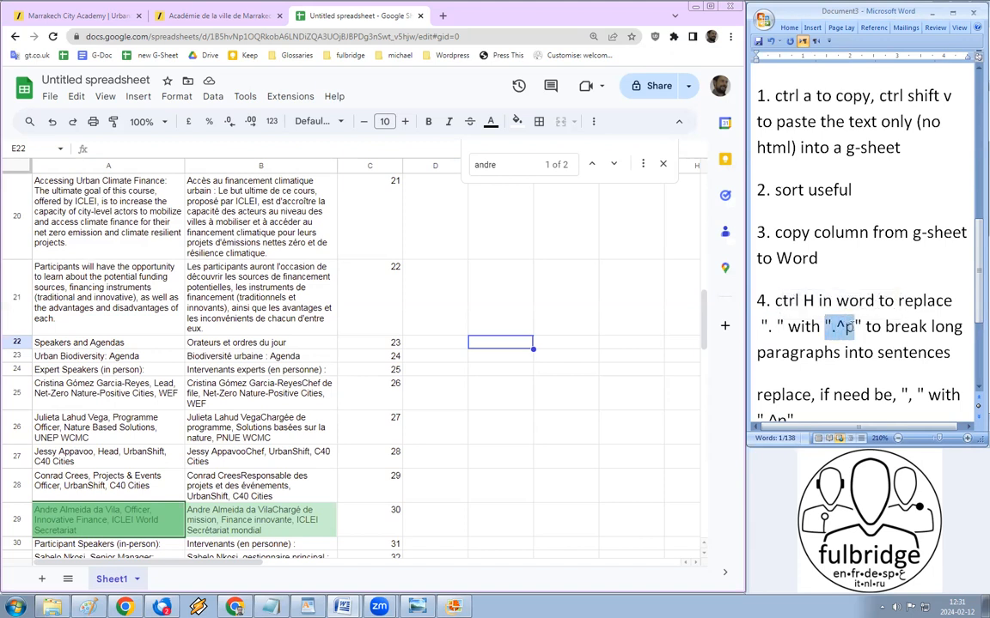
{"action": "left_click", "coordinate": [895, 332]}
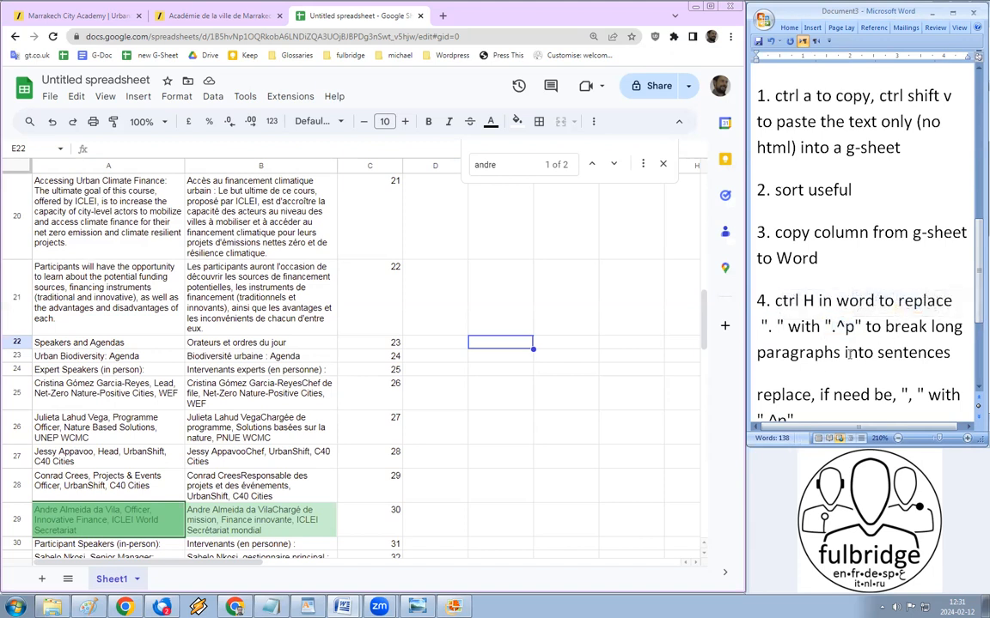
Step: Number the 'replace, if need be' comma-to-paragraph step '5.'
{"action": "scroll", "coordinate": [851, 355], "scroll_direction": "down", "scroll_amount": 1}
{"action": "left_click", "coordinate": [757, 335]}
{"action": "type", "text": "5."}
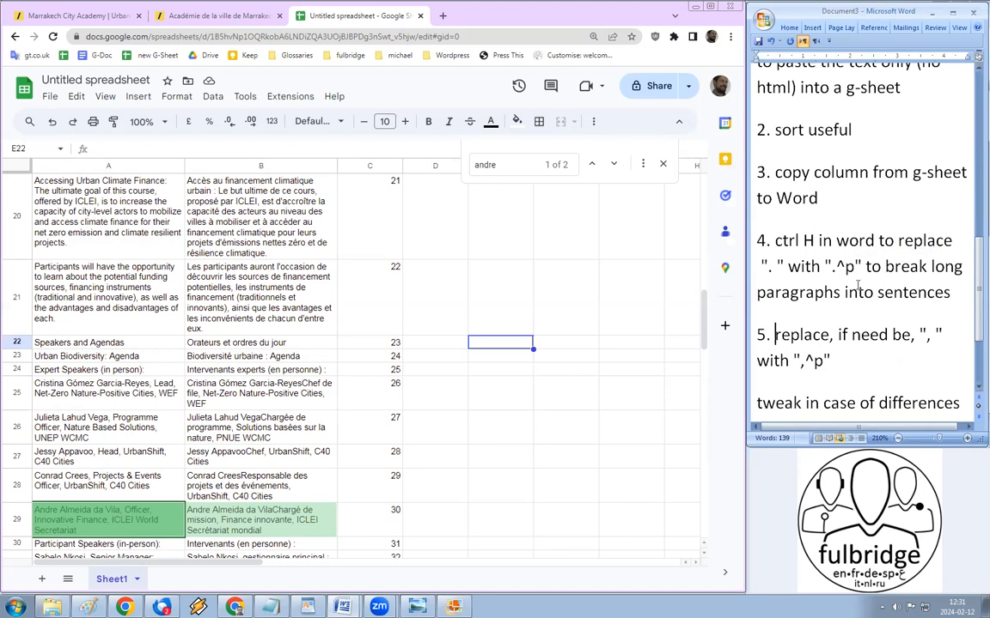
{"action": "left_click_drag", "start_coordinate": [922, 334], "coordinate": [938, 327]}
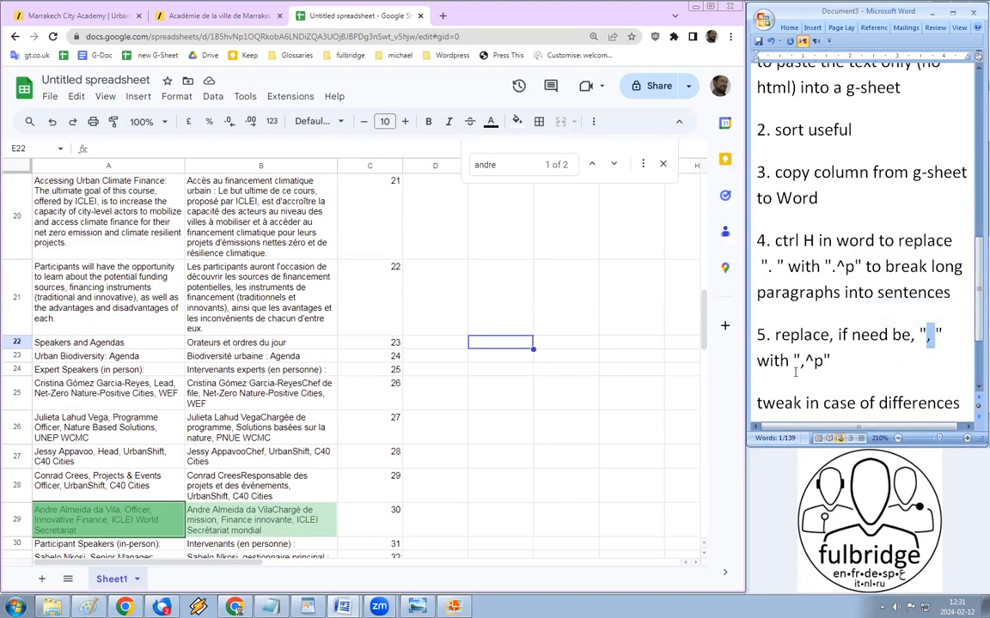
{"action": "left_click_drag", "start_coordinate": [794, 362], "coordinate": [823, 362]}
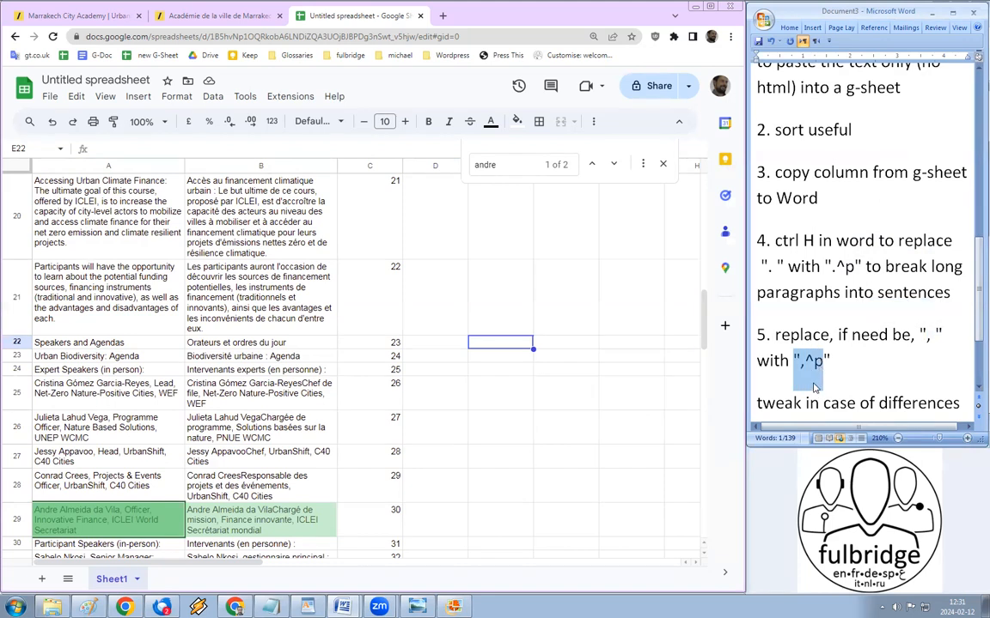
{"action": "left_click", "coordinate": [826, 324]}
{"action": "scroll", "coordinate": [826, 324], "scroll_direction": "down", "scroll_amount": 2}
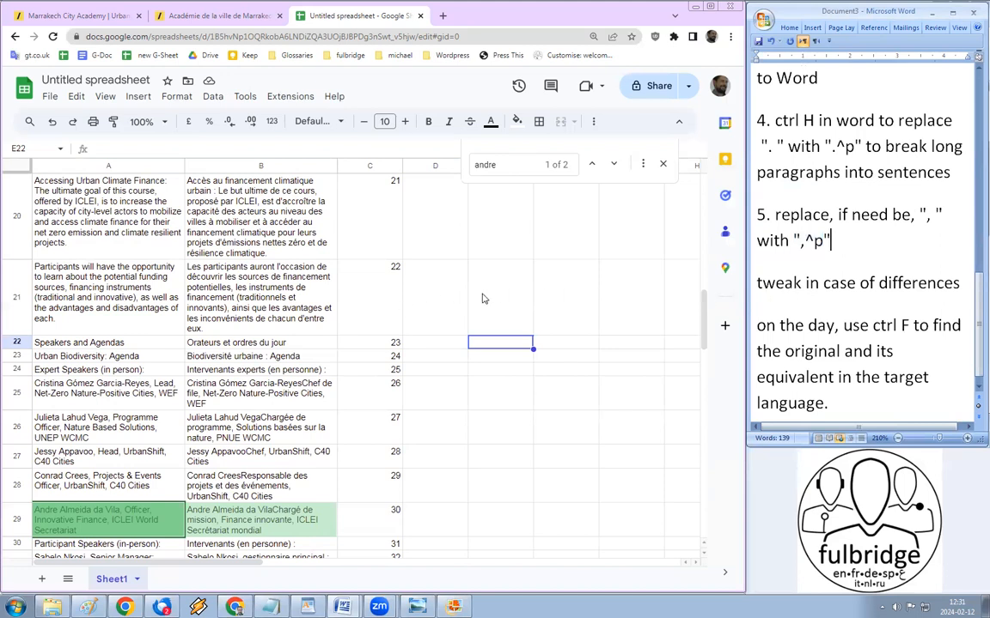
{"action": "left_click", "coordinate": [807, 326]}
{"action": "left_click_drag", "start_coordinate": [872, 327], "coordinate": [908, 328]}
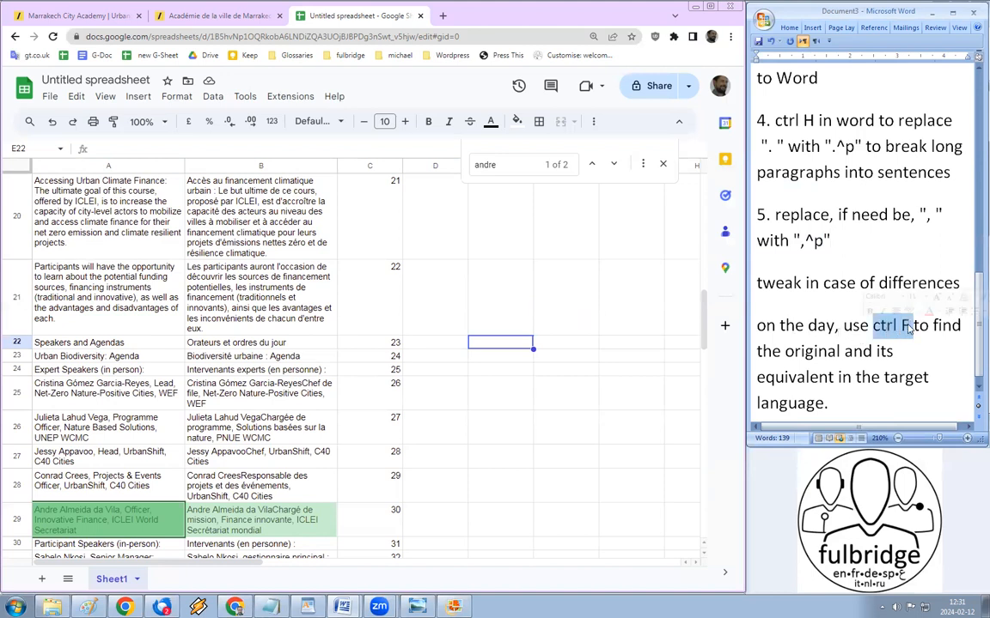
{"action": "scroll", "coordinate": [850, 361], "scroll_direction": "down", "scroll_amount": 1}
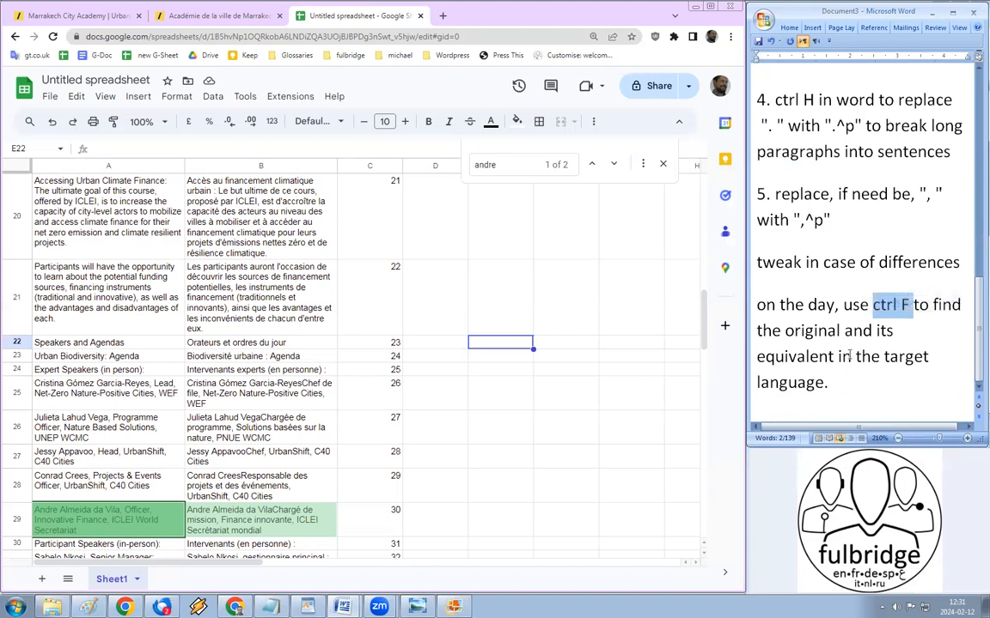
{"action": "left_click", "coordinate": [841, 388]}
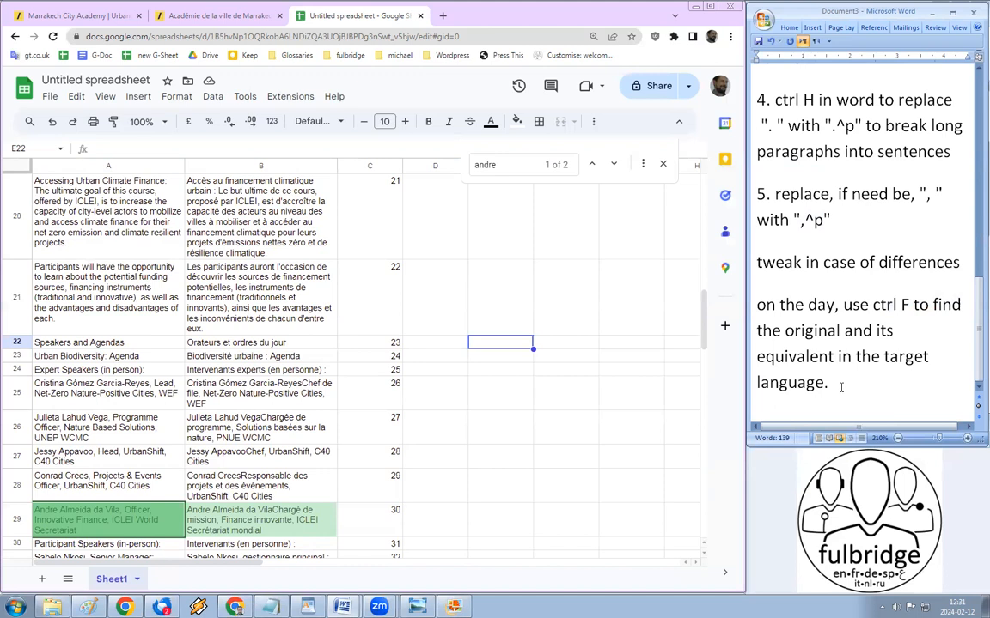